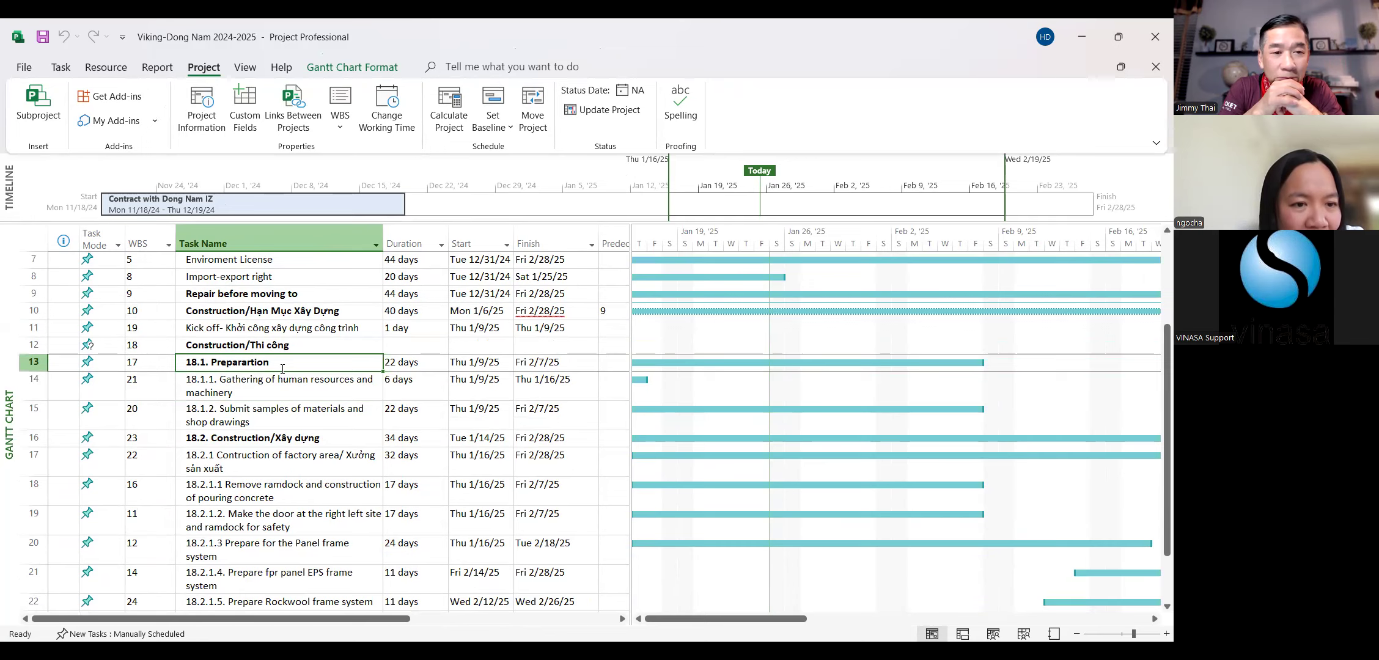
pyautogui.click(155, 367)
pyautogui.click(232, 364)
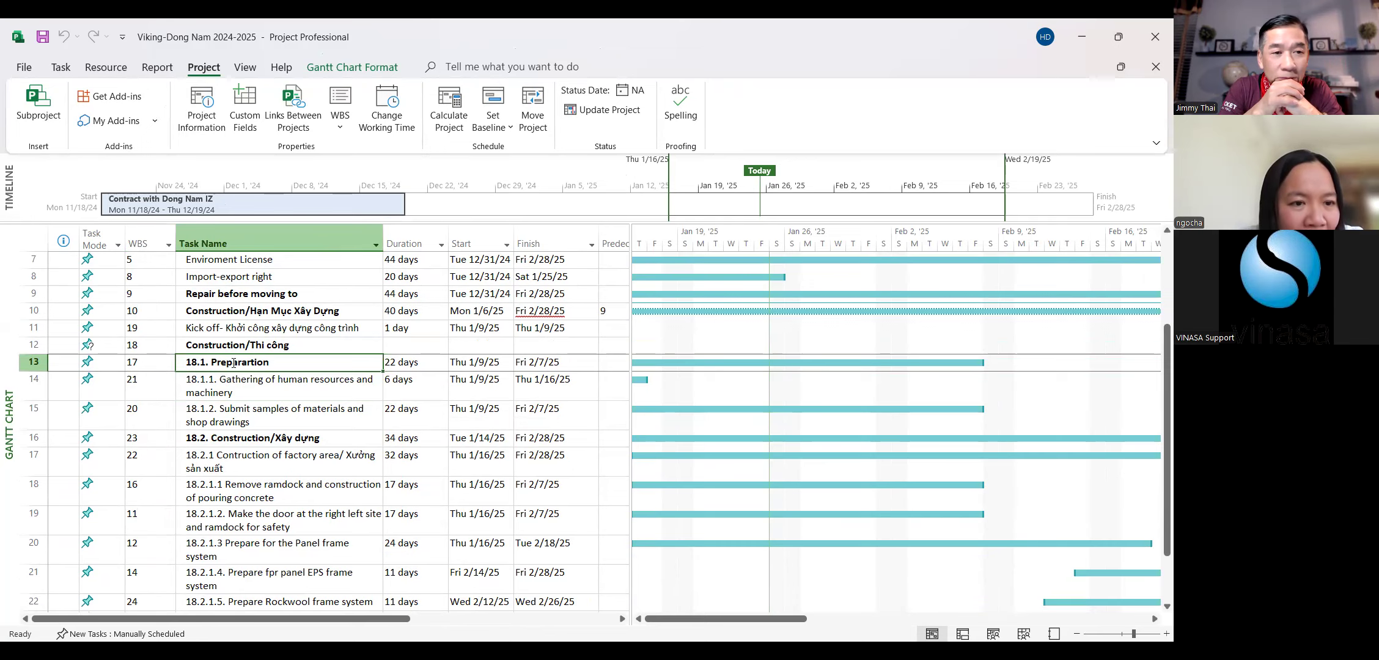
pyautogui.click(248, 345)
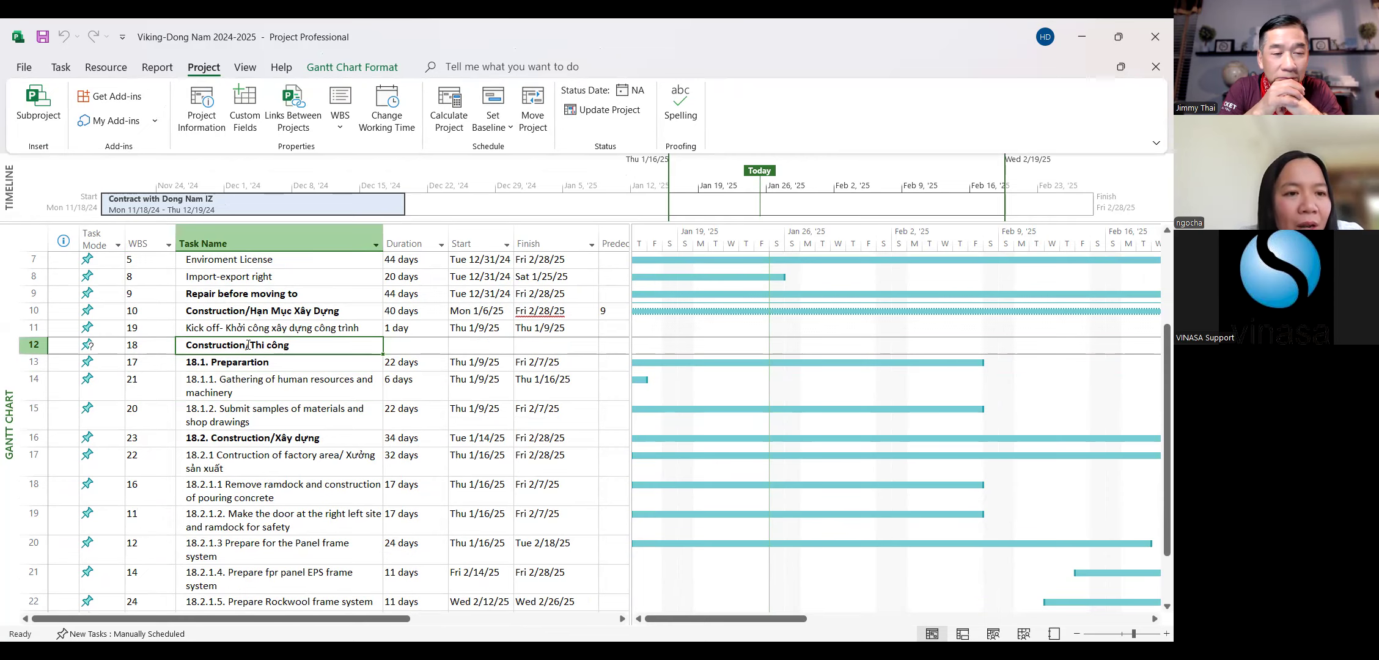
pyautogui.click(246, 312)
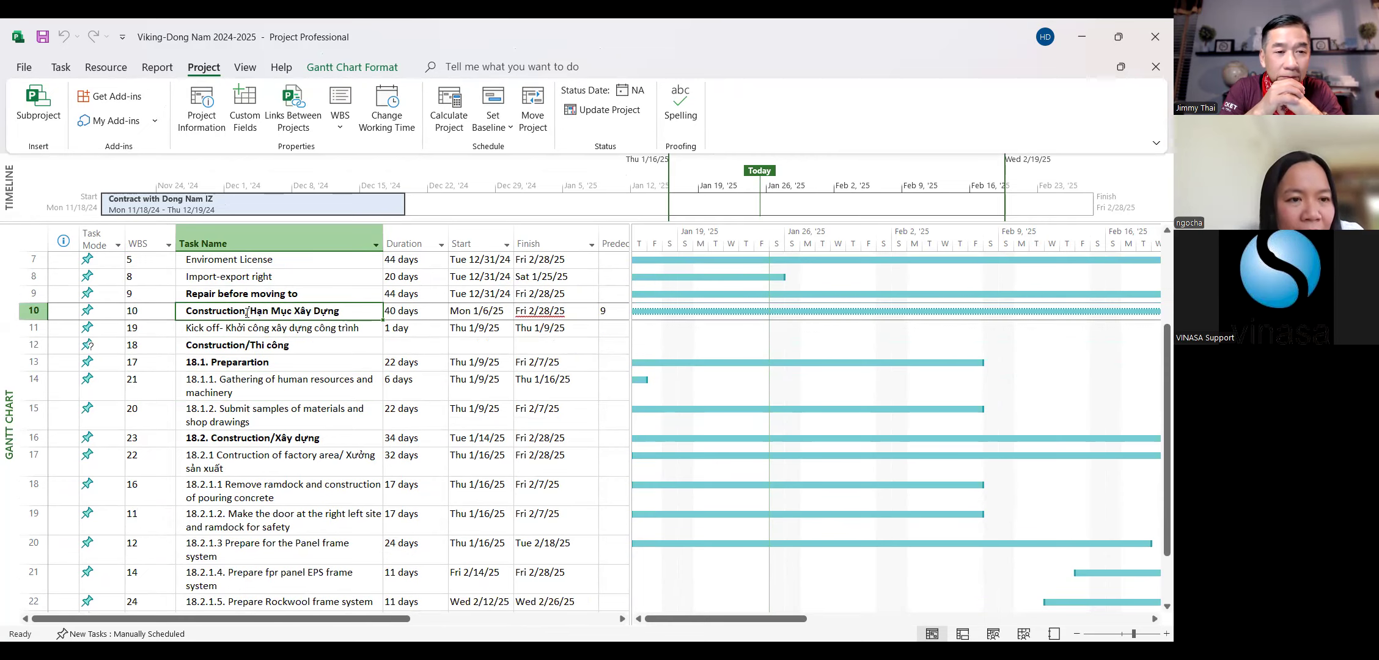
pyautogui.scroll(-3, 251, 428)
pyautogui.scroll(1, 251, 521)
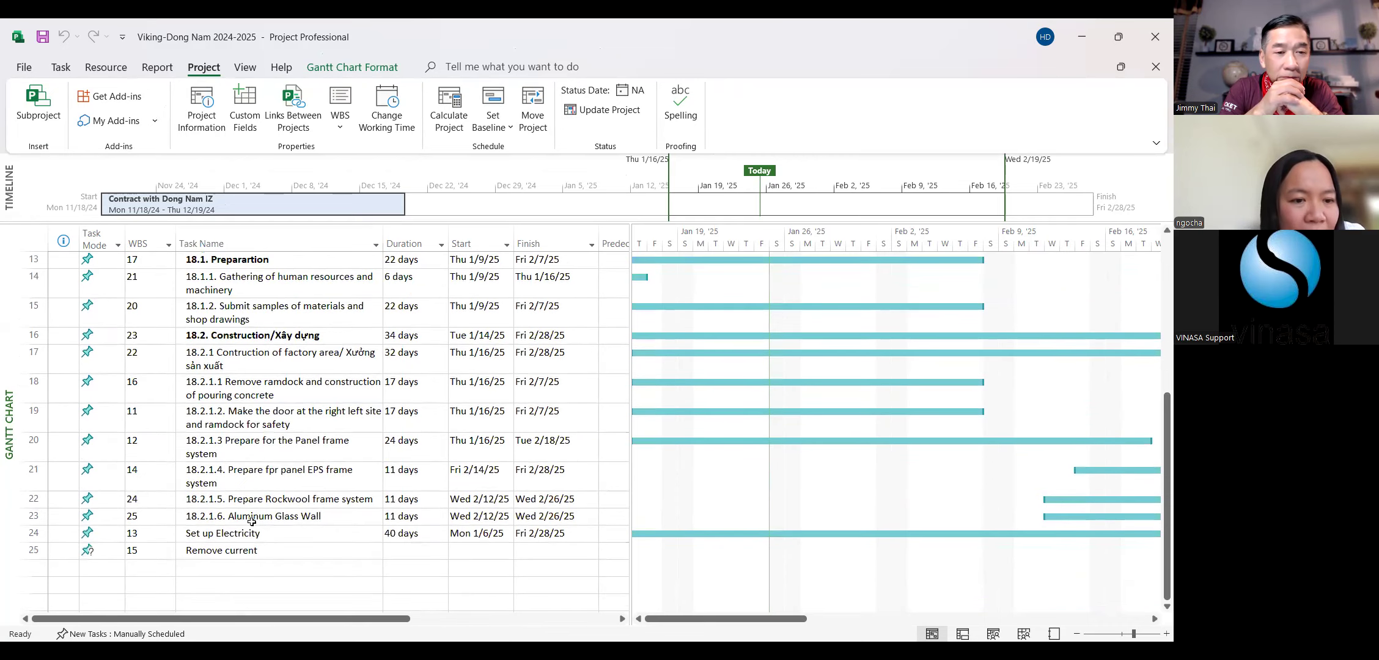
pyautogui.click(252, 521)
pyautogui.scroll(2, 251, 514)
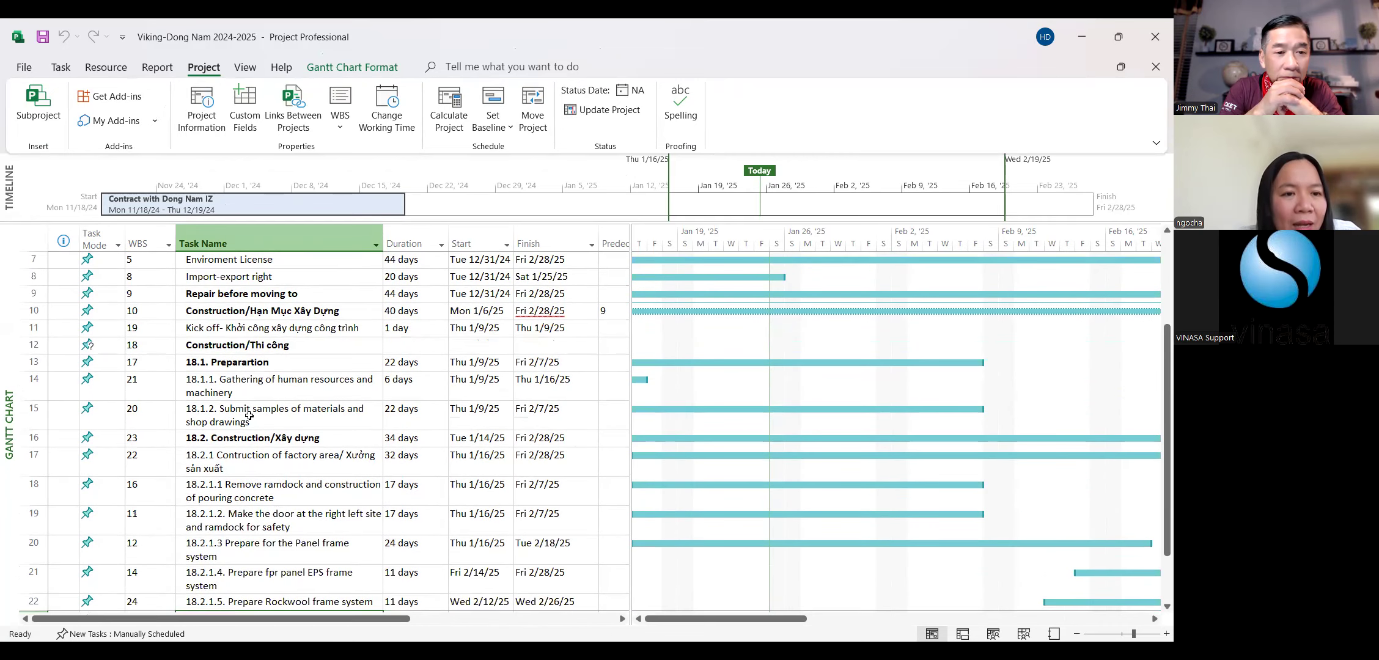
pyautogui.click(244, 314)
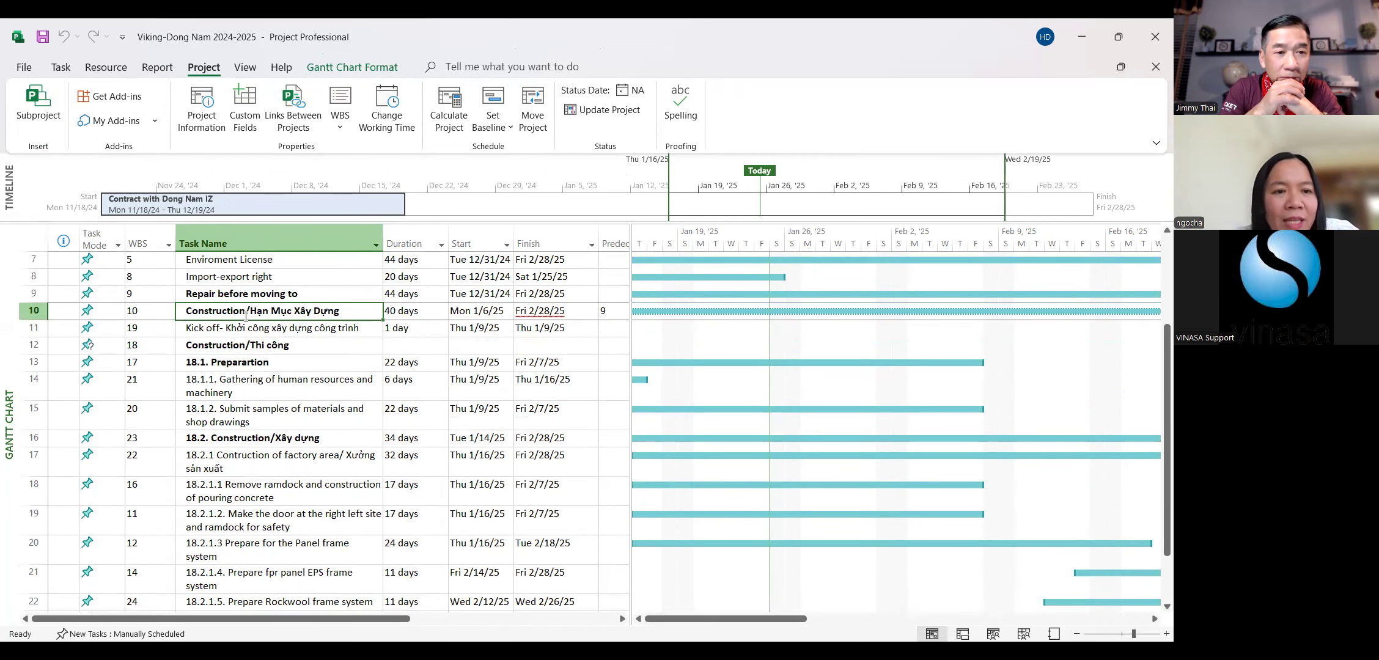
pyautogui.click(242, 327)
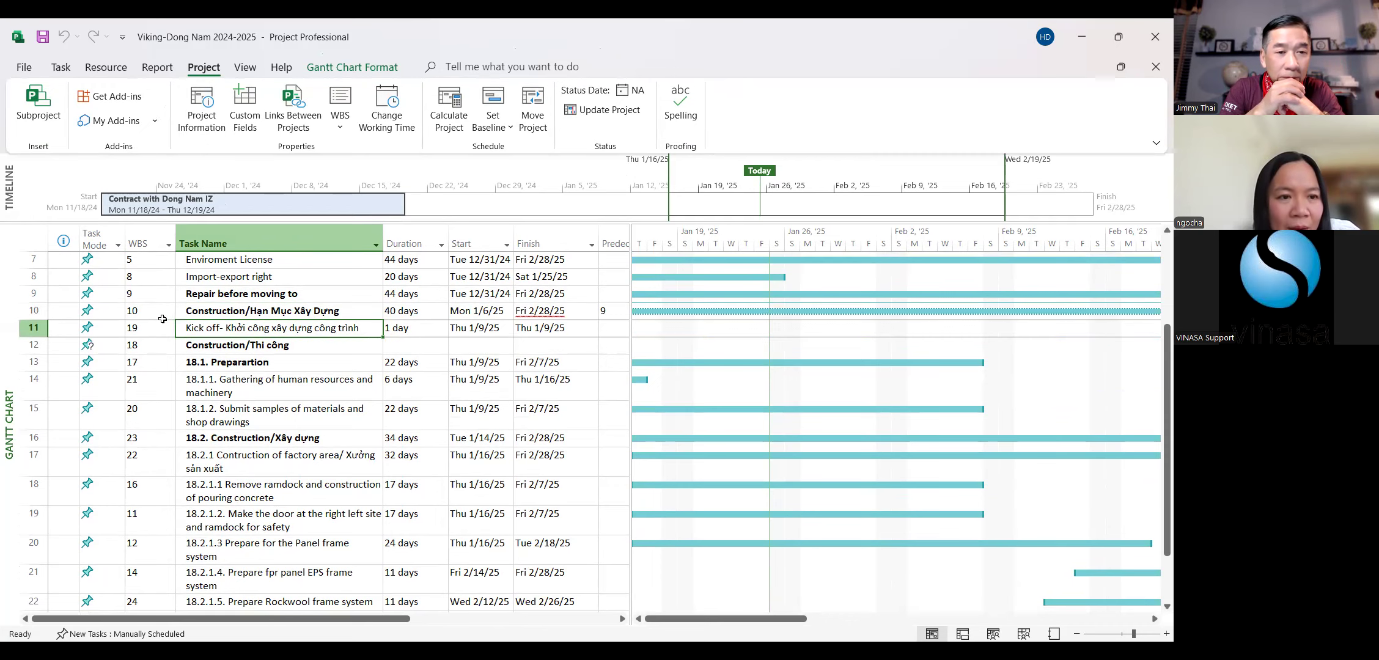
pyautogui.click(243, 344)
pyautogui.click(221, 379)
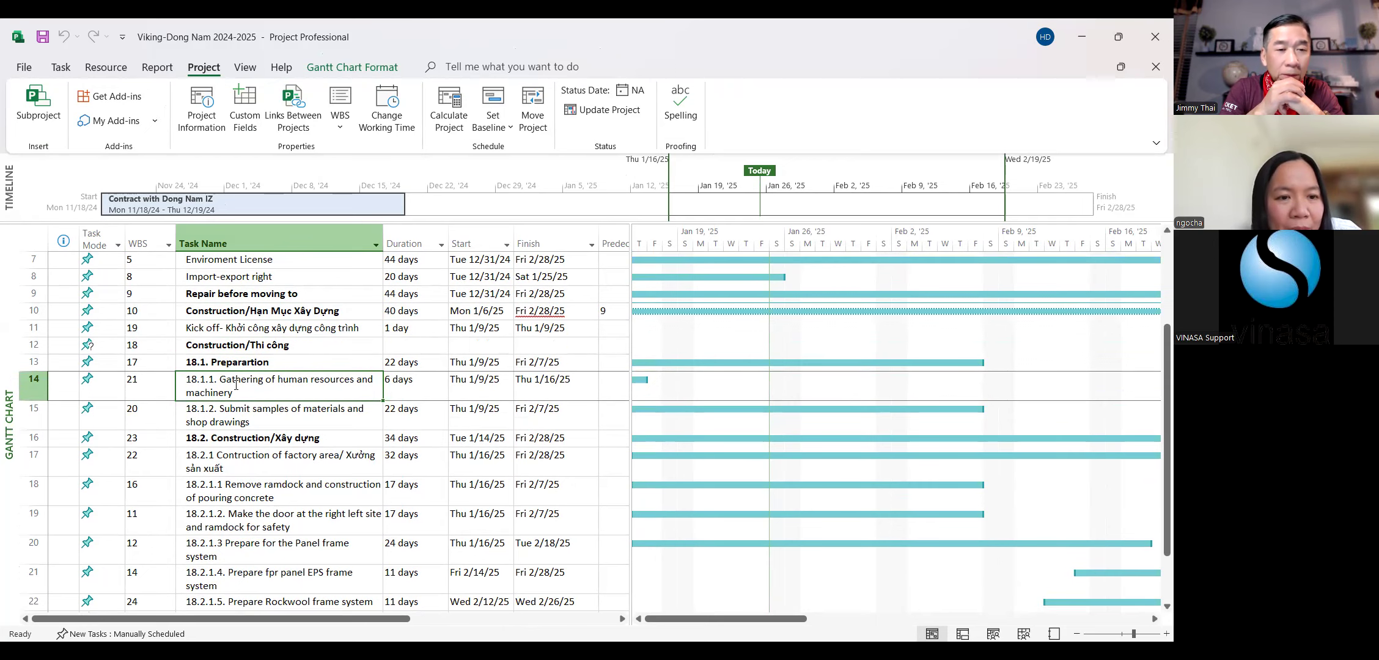
pyautogui.click(31, 386)
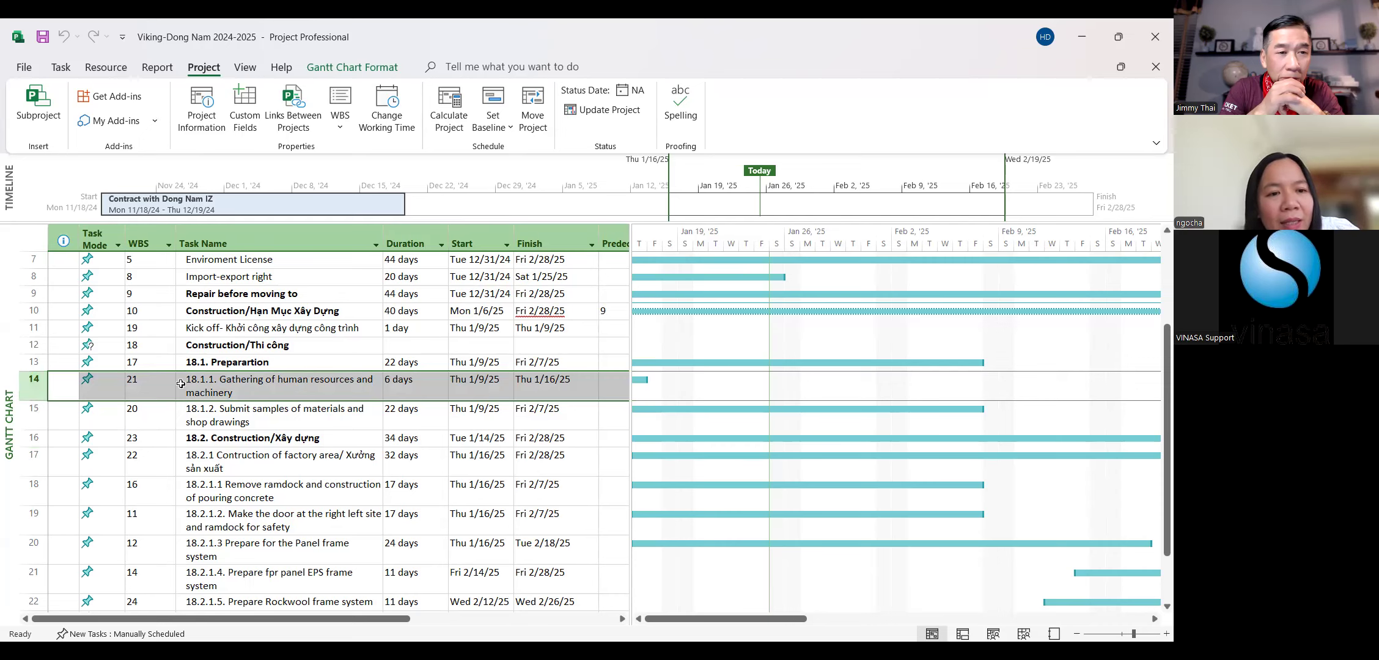
pyautogui.click(224, 366)
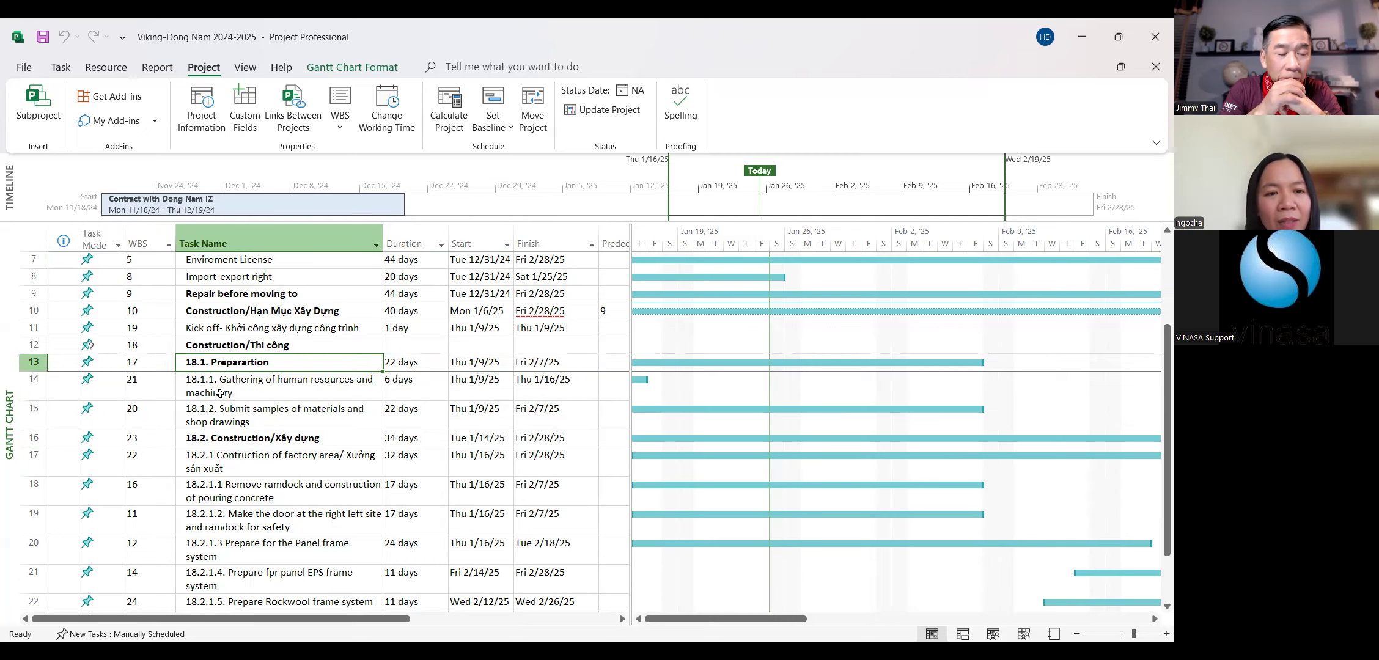
pyautogui.click(223, 387)
pyautogui.doubleClick(225, 385)
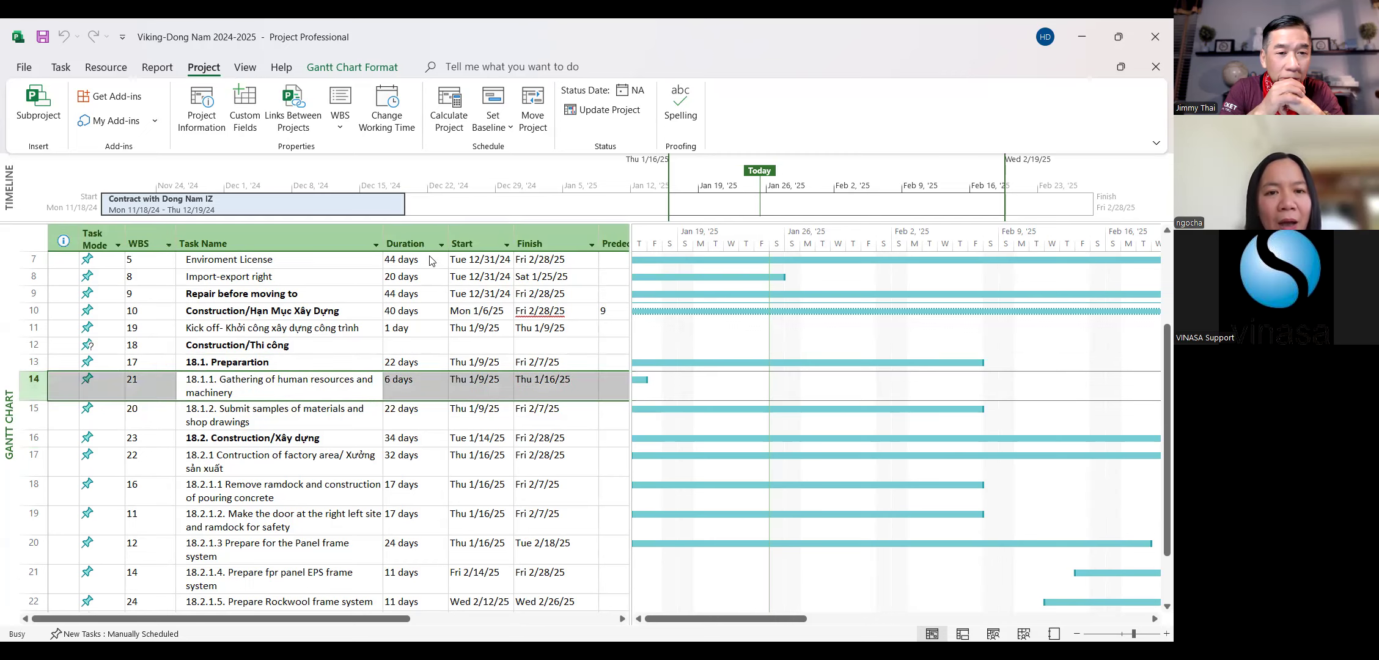
pyautogui.click(423, 236)
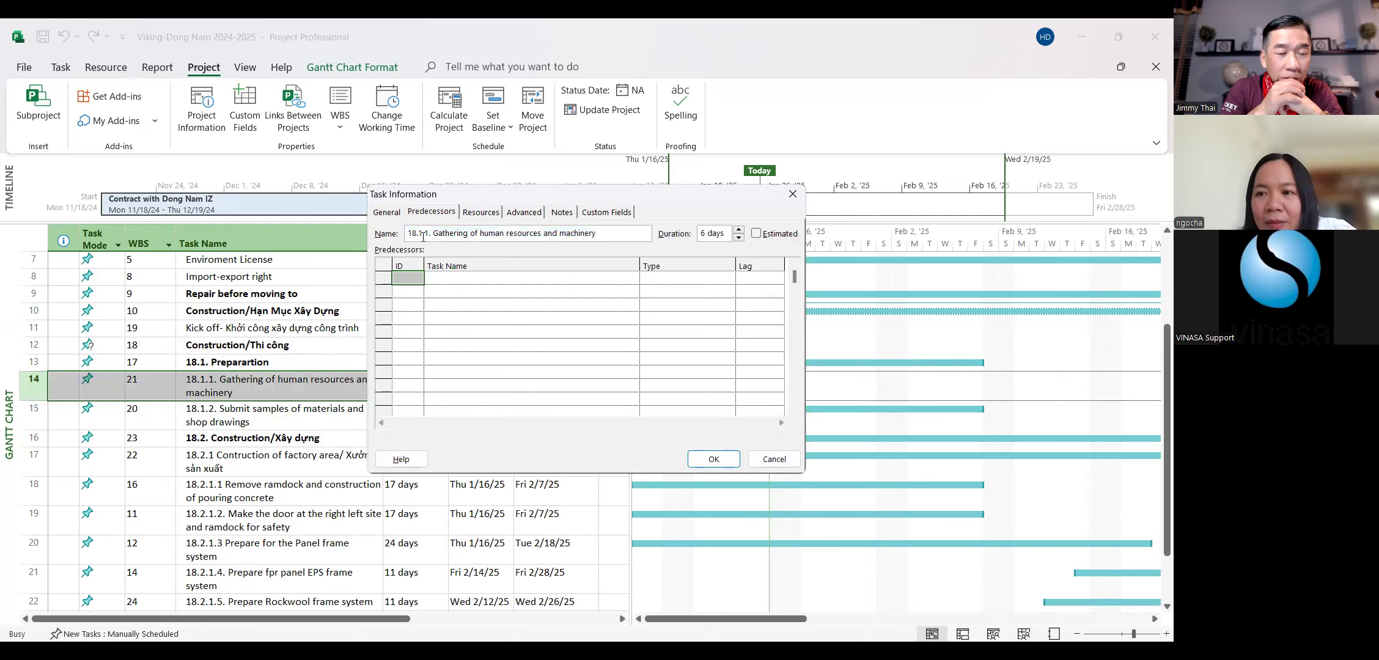
pyautogui.click(712, 459)
pyautogui.click(432, 455)
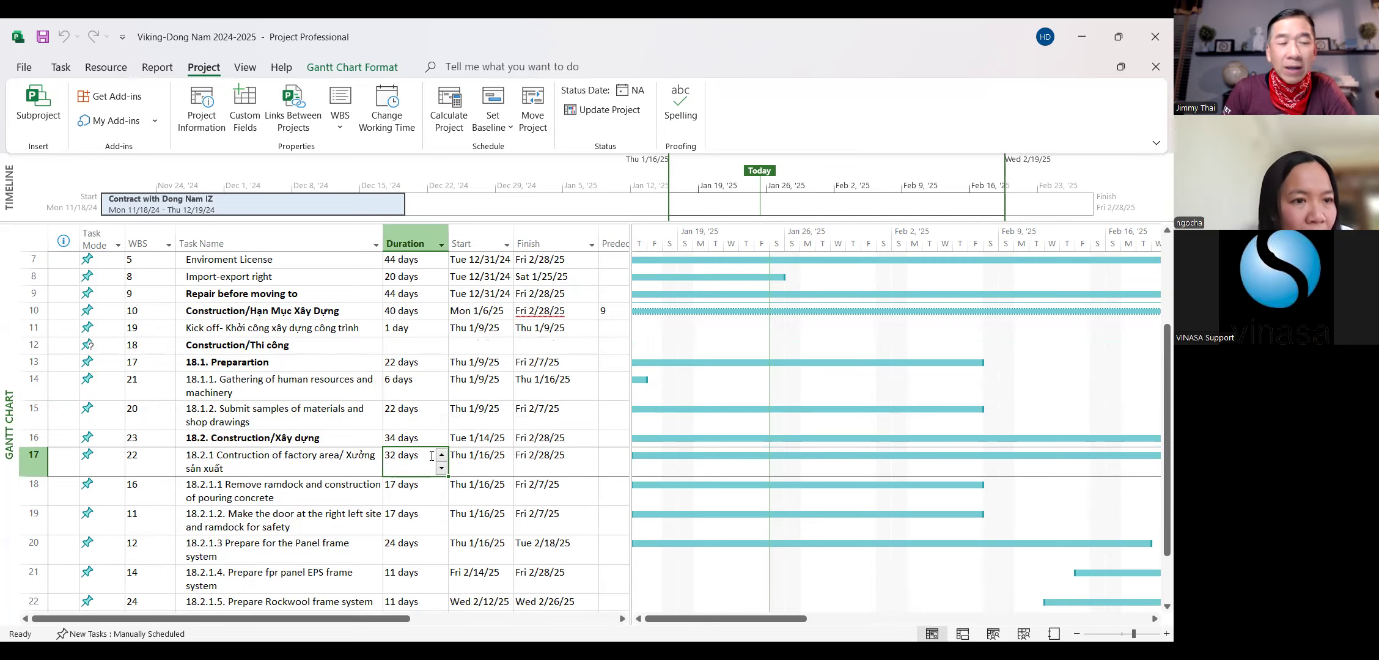
# - Scroll through the task list and select the Contract with Dong Nam IZ task
pyautogui.scroll(2, 335, 396)
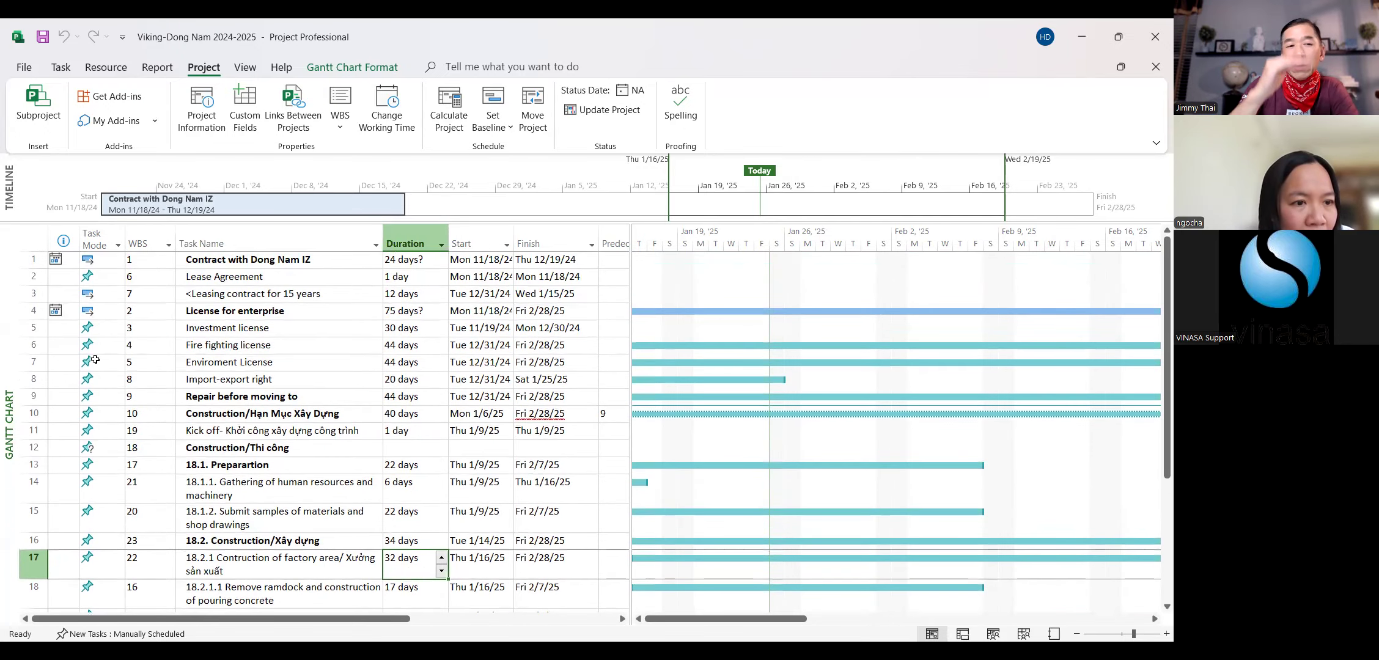
pyautogui.click(39, 362)
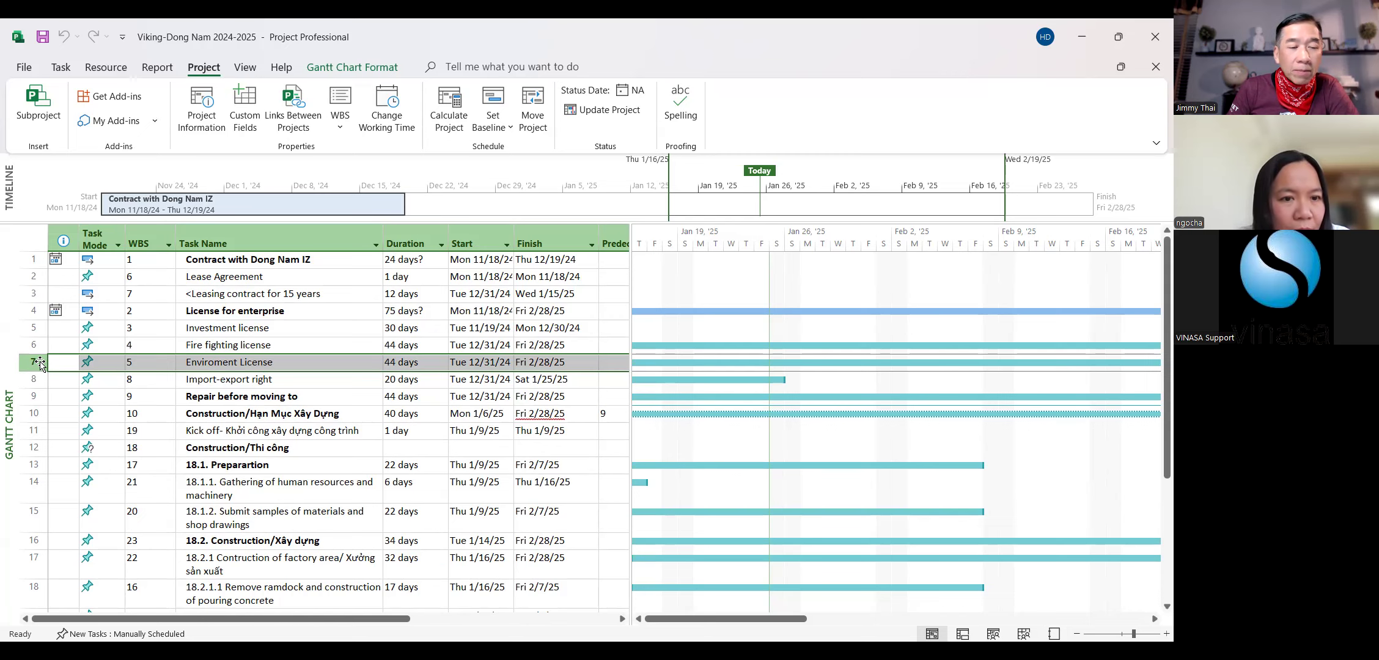
pyautogui.scroll(-2, 169, 401)
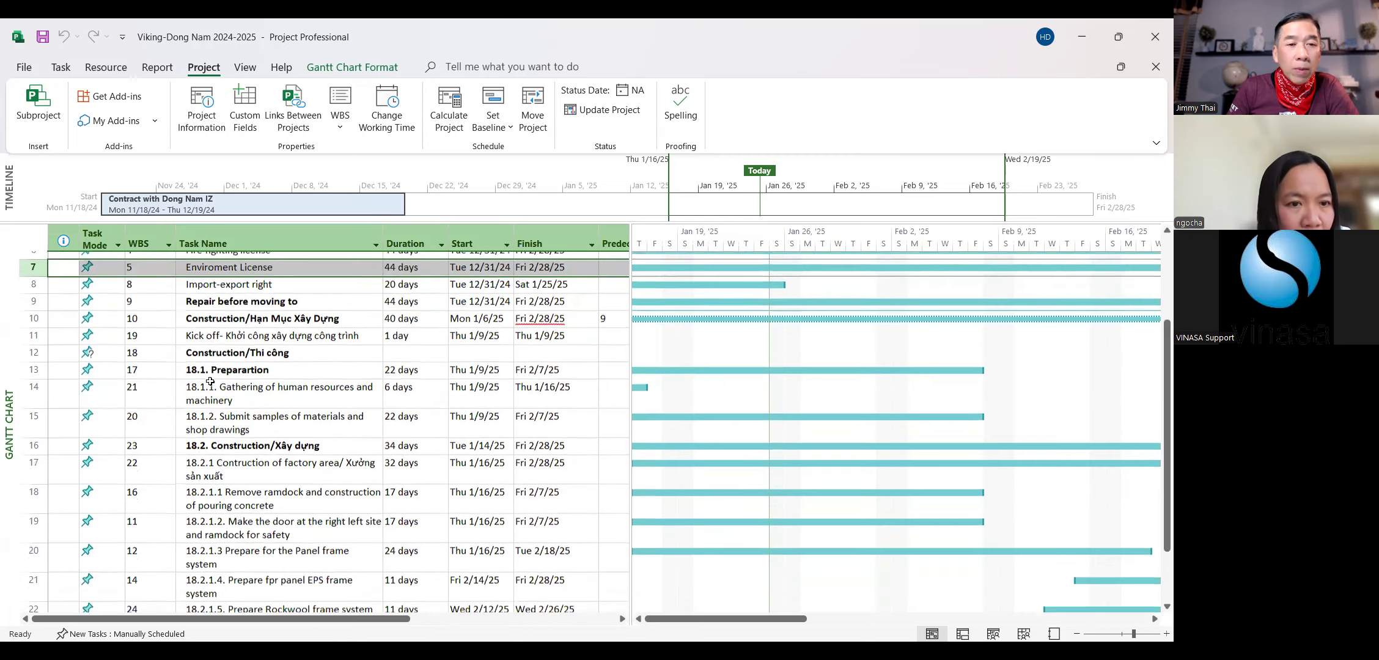
pyautogui.click(221, 346)
pyautogui.scroll(2, 222, 346)
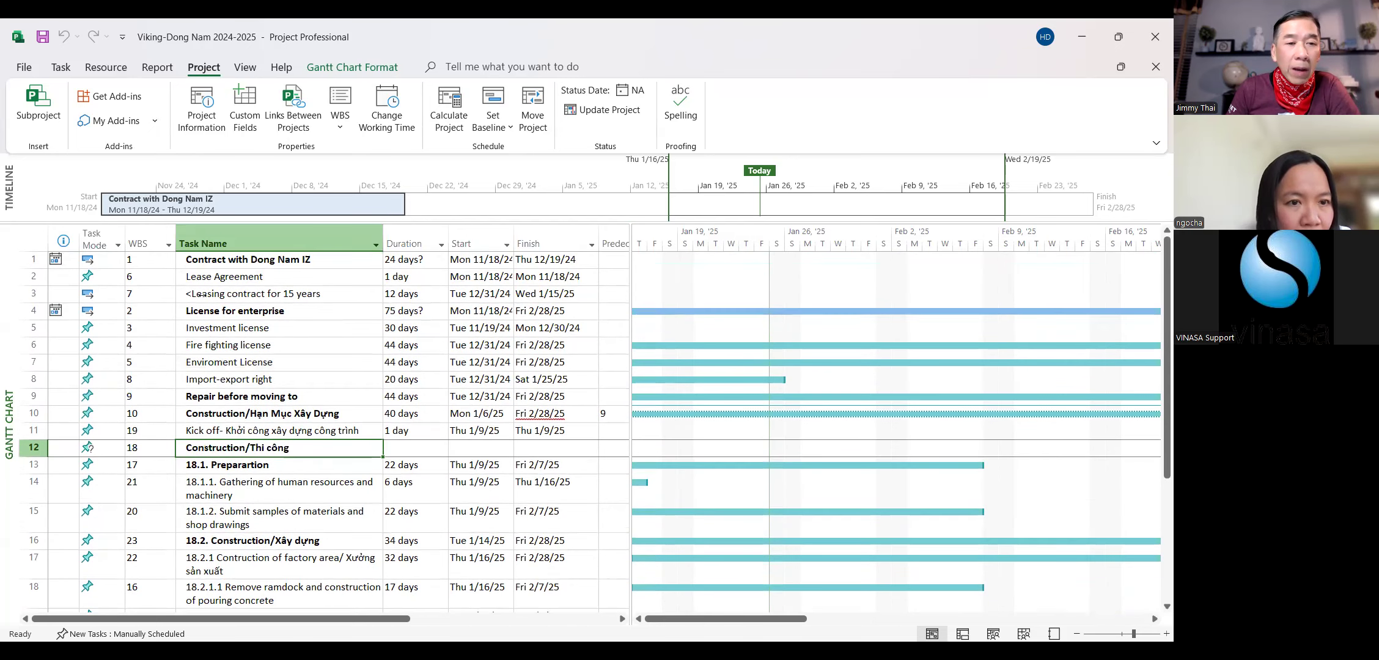
pyautogui.click(217, 262)
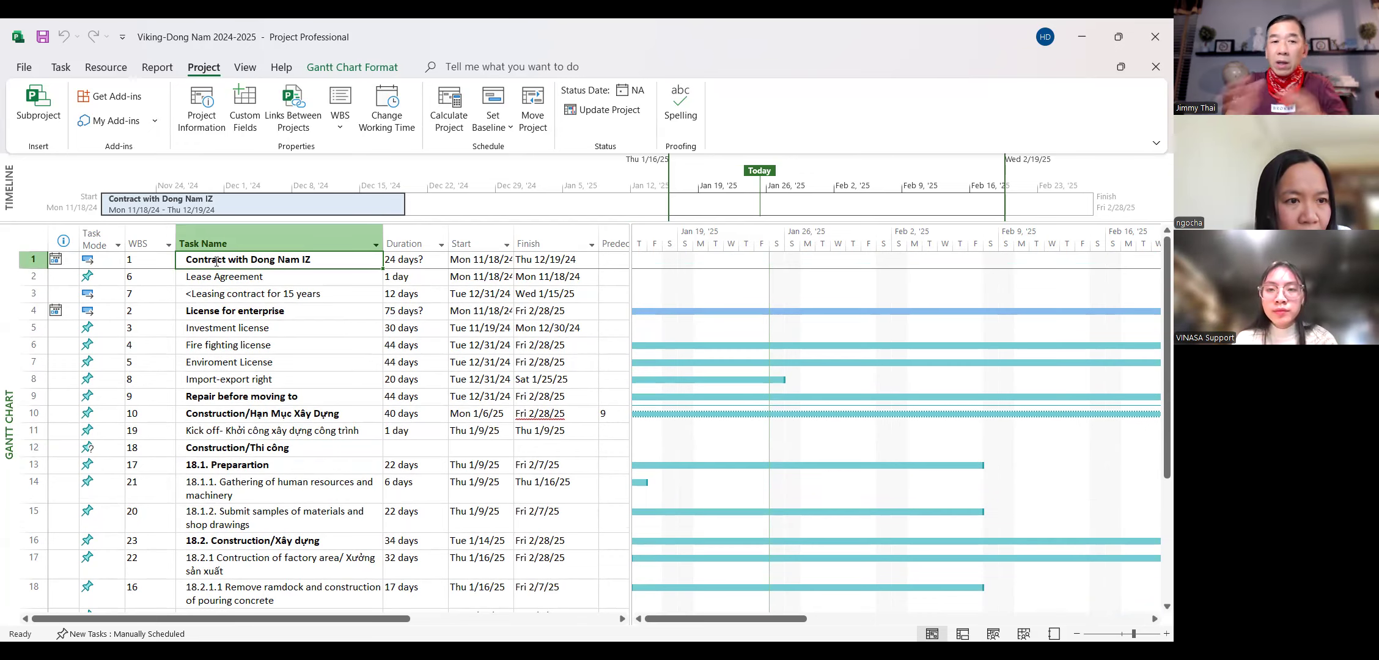
# - With Contract with Dong Nam IZ reselected, show the Task ribbon tab and begin editing its name
pyautogui.click(223, 275)
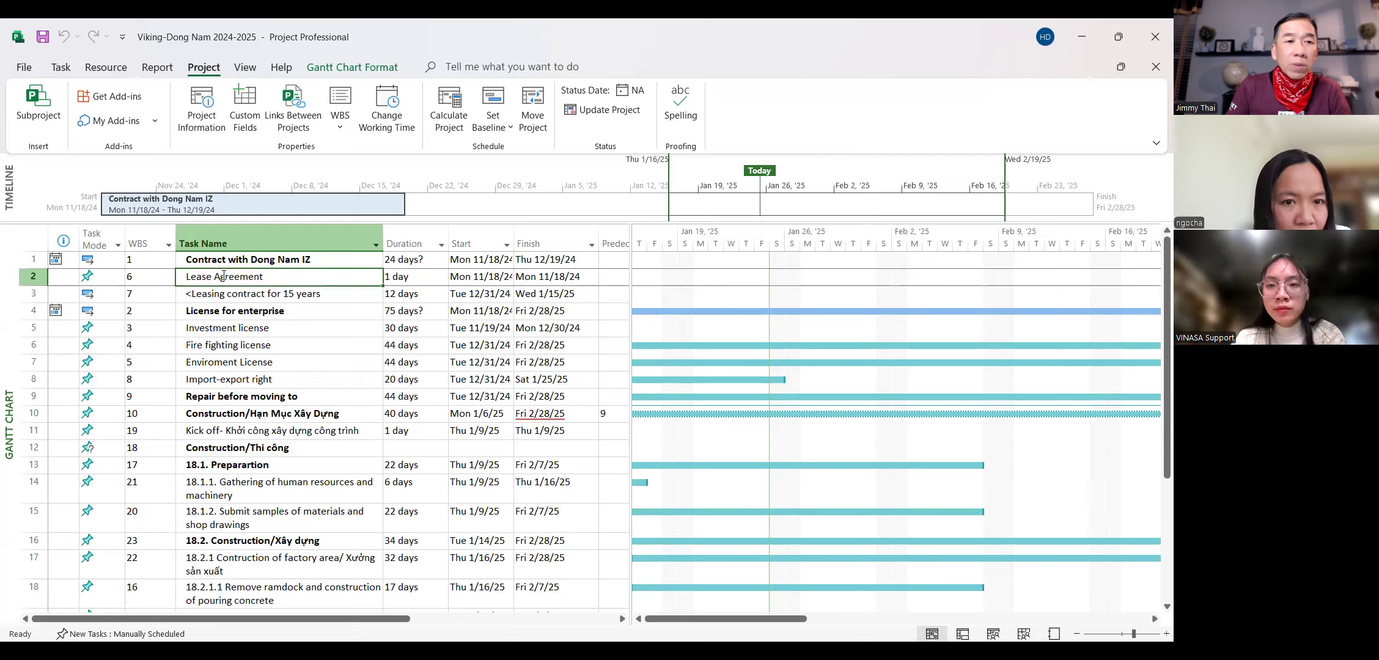
pyautogui.click(238, 259)
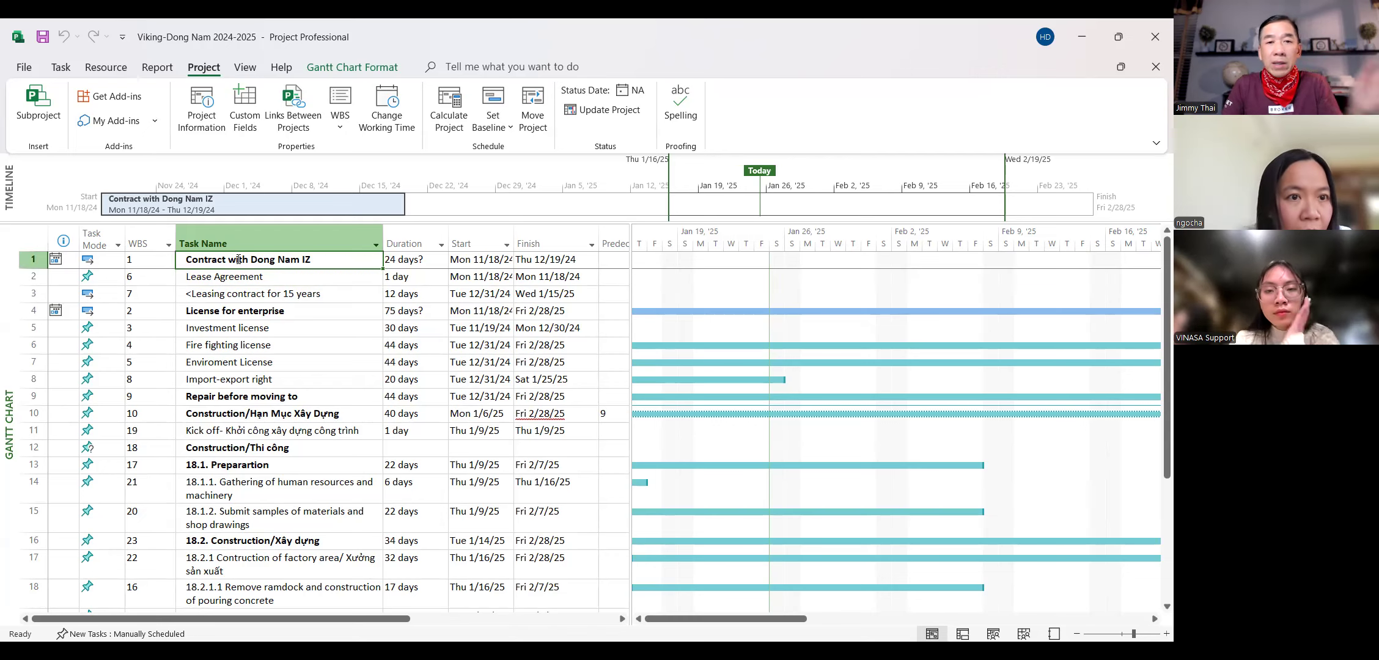
pyautogui.click(61, 67)
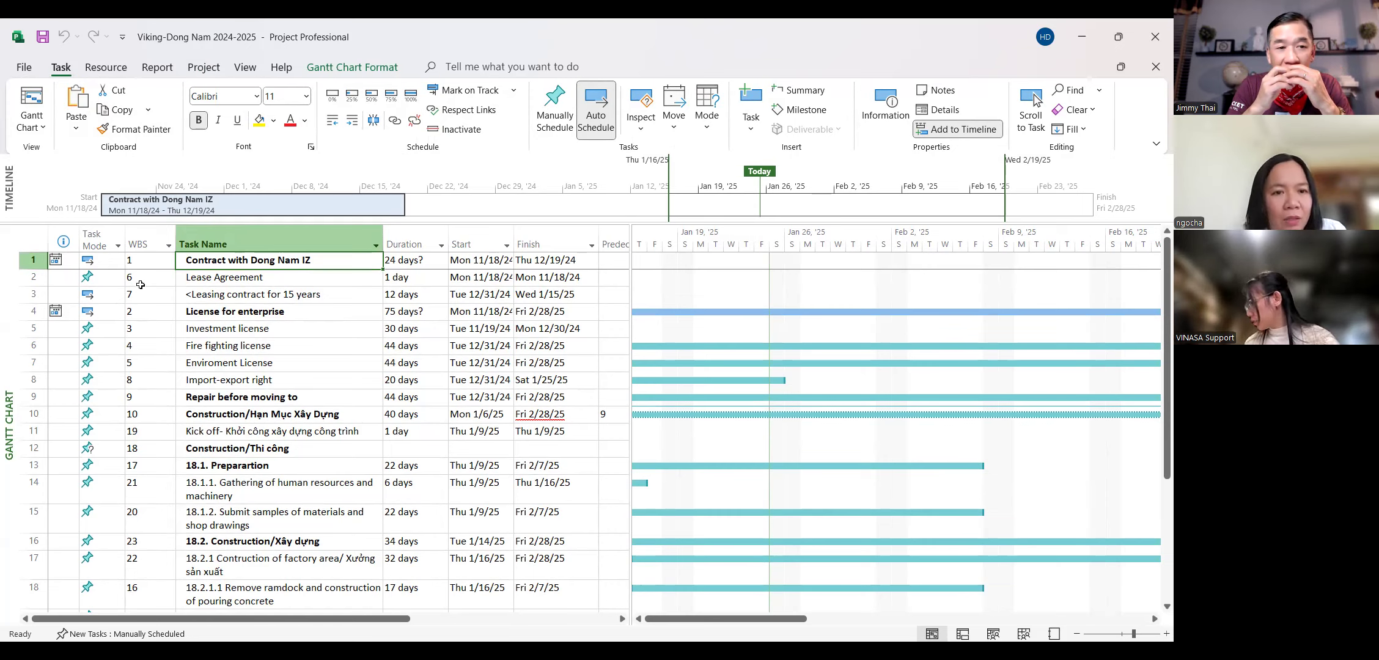
pyautogui.click(231, 264)
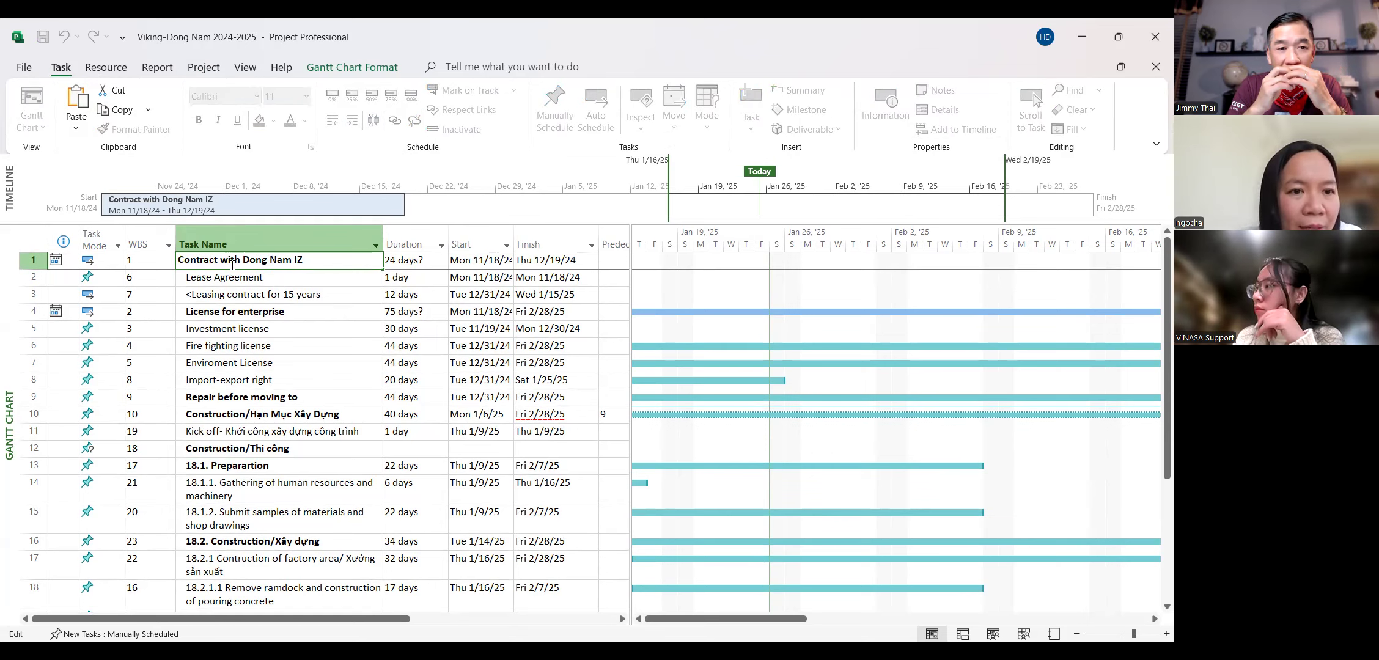
# - Compare the scheduling modes of Lease Agreement and Leasing contract for 15 years
pyautogui.click(233, 280)
pyautogui.click(235, 291)
pyautogui.click(236, 280)
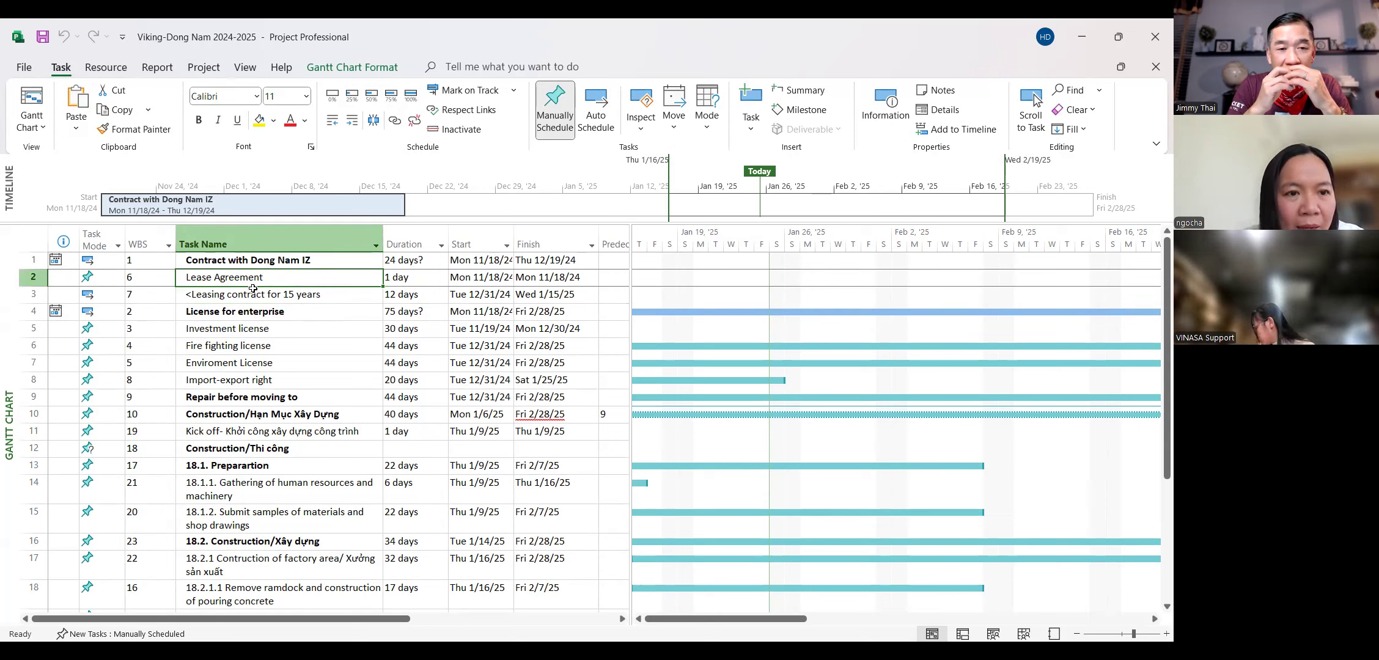
pyautogui.click(319, 297)
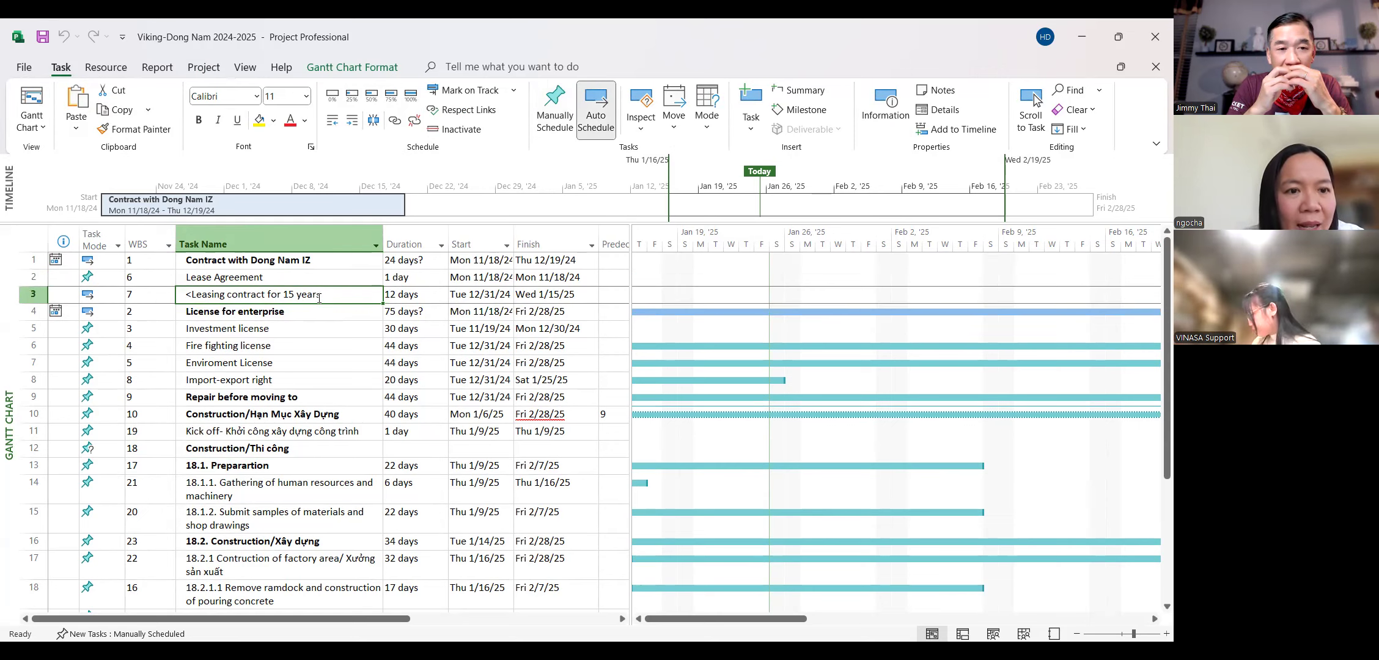
pyautogui.click(324, 296)
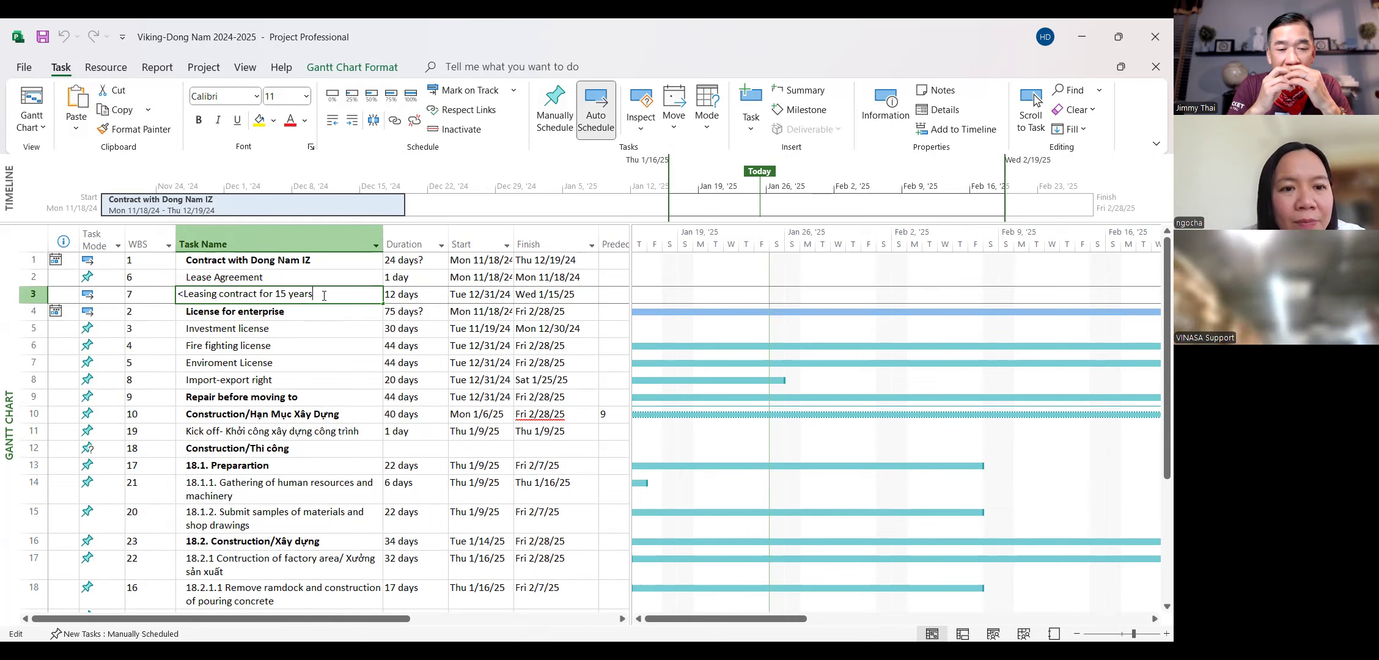
pyautogui.click(270, 276)
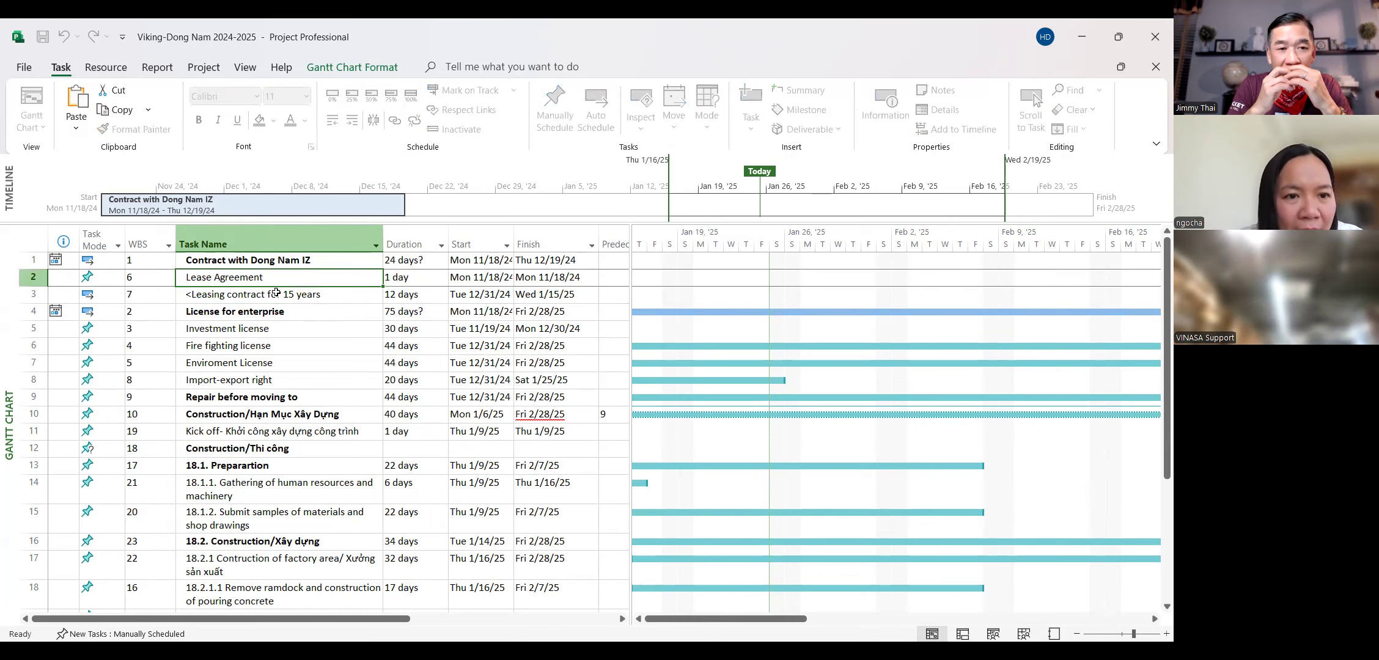
pyautogui.click(279, 261)
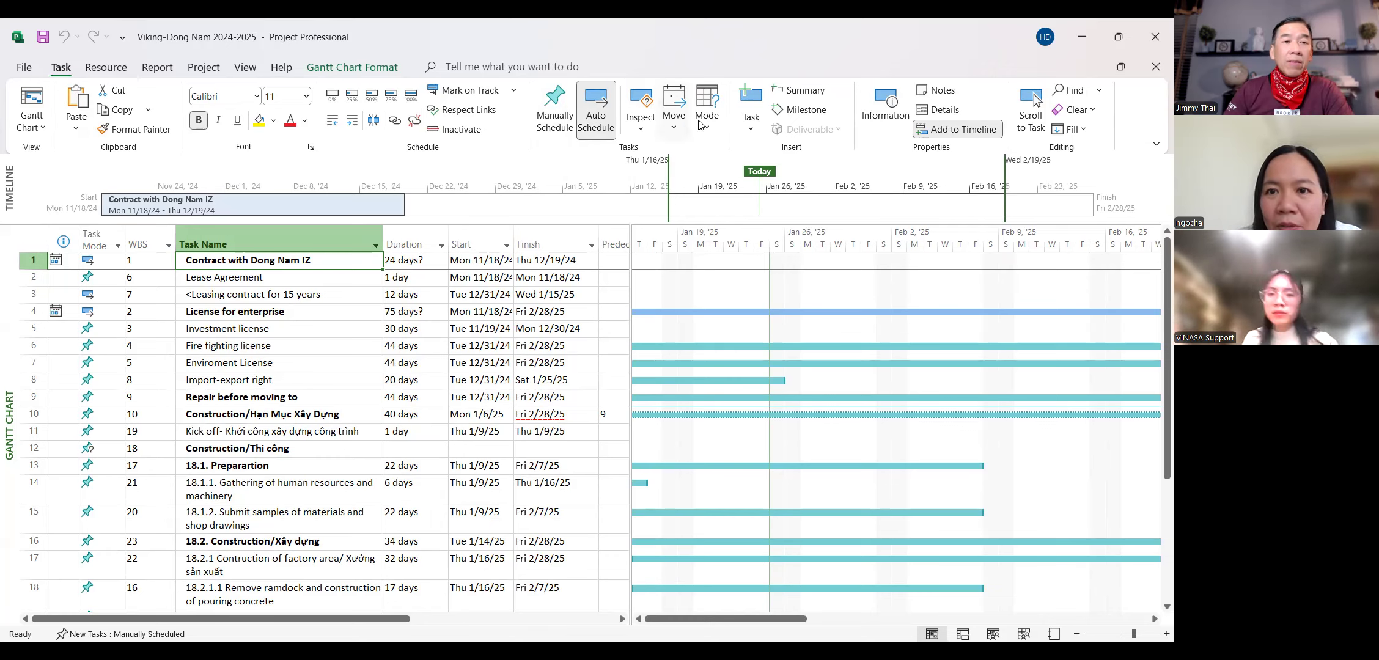
# - Look over the Insert Task and built-in views lists, then commit the Lease Agreement name
pyautogui.click(750, 130)
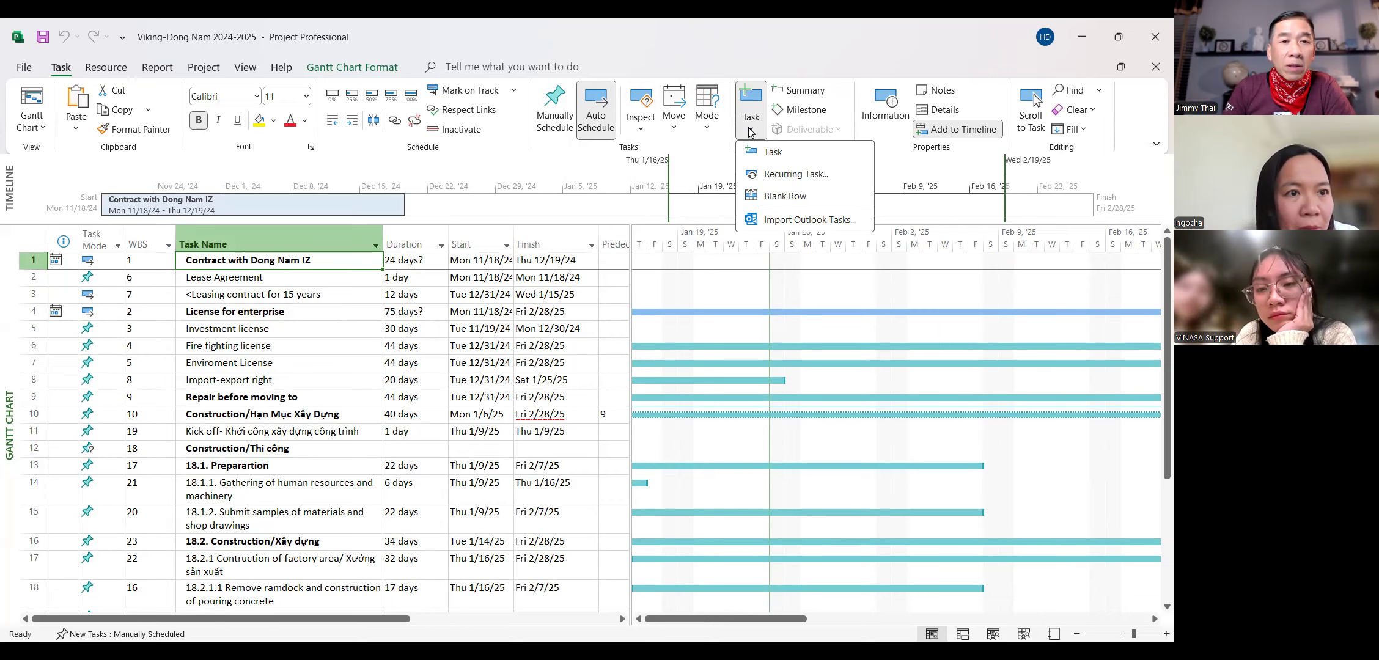
pyautogui.click(44, 127)
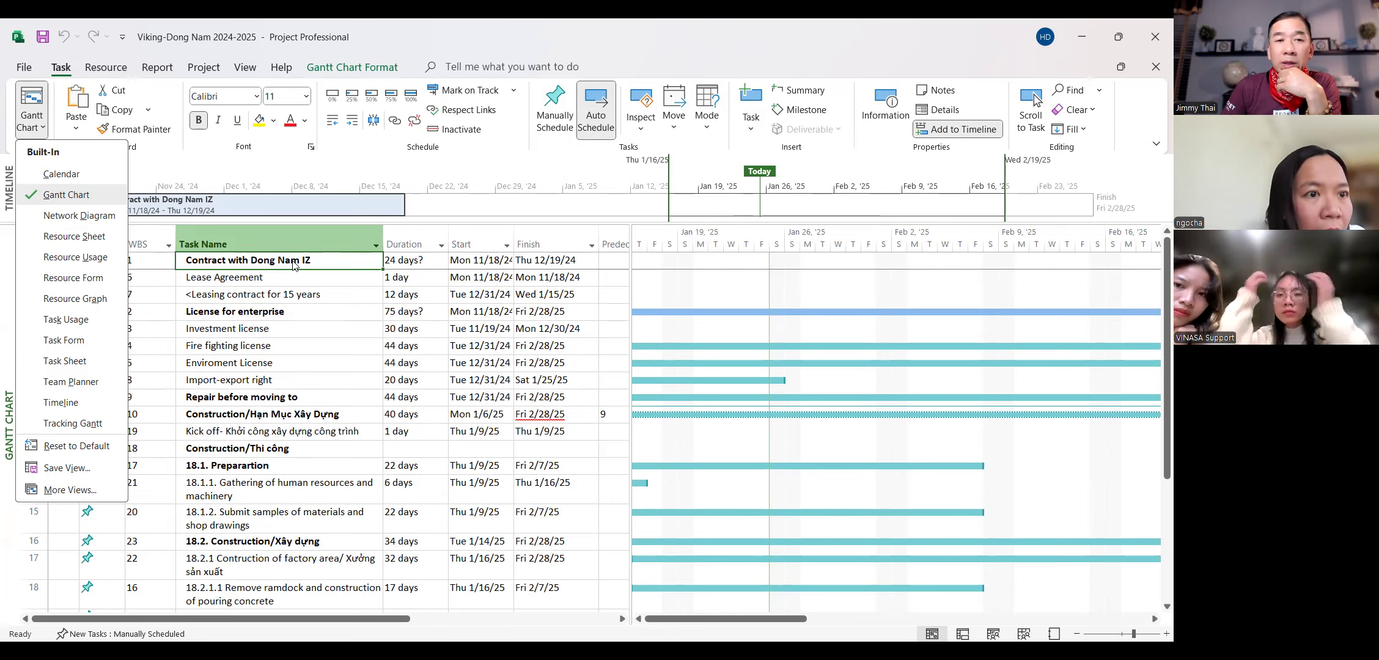
pyautogui.click(264, 279)
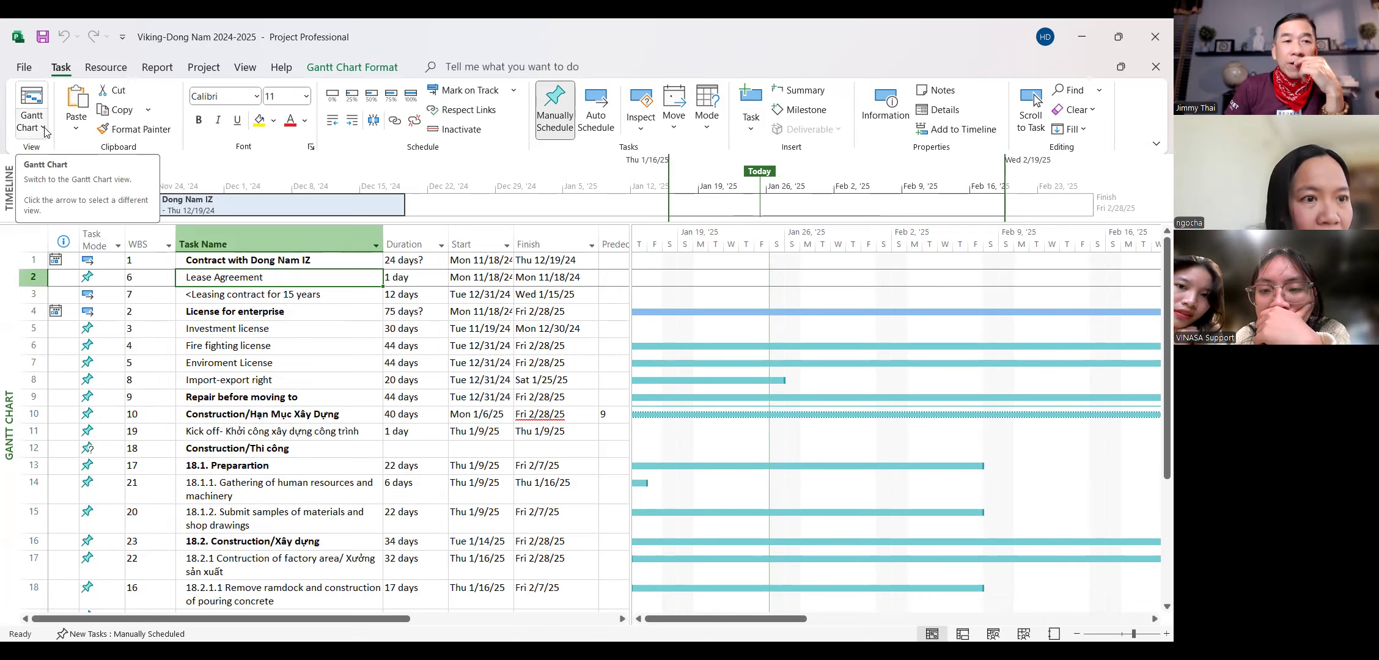
pyautogui.click(282, 281)
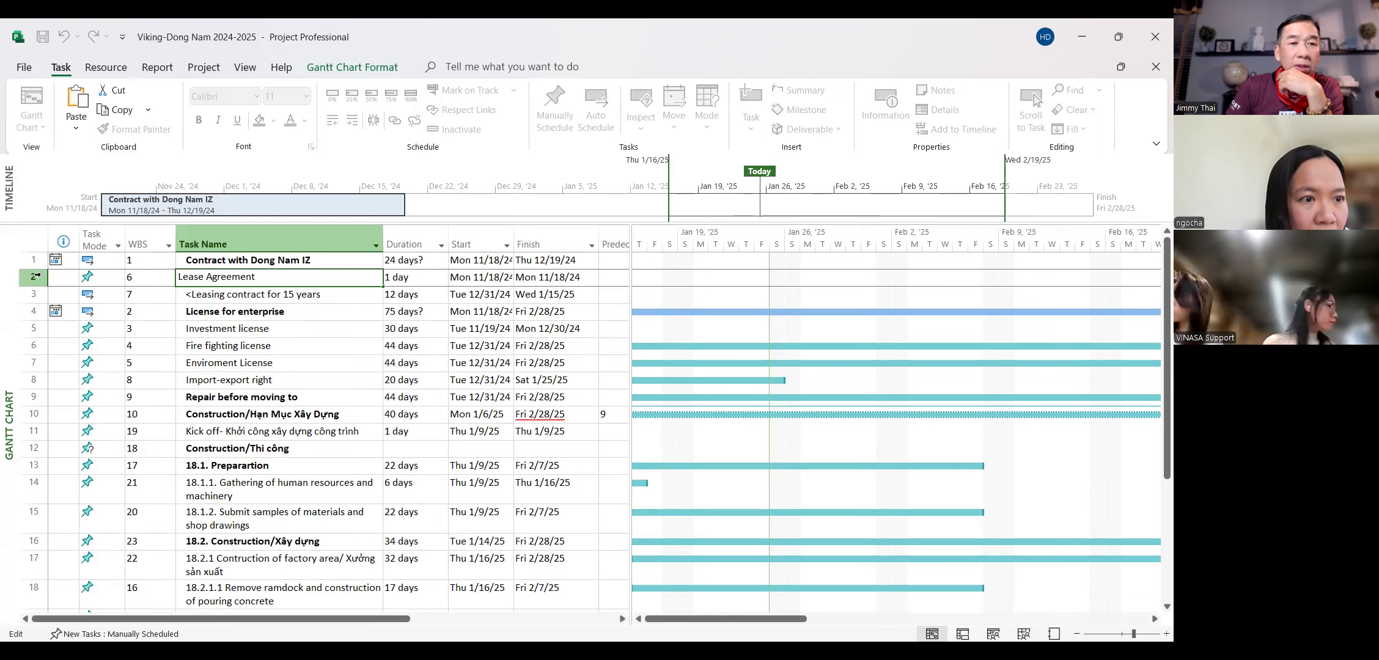
pyautogui.click(272, 296)
pyautogui.click(269, 279)
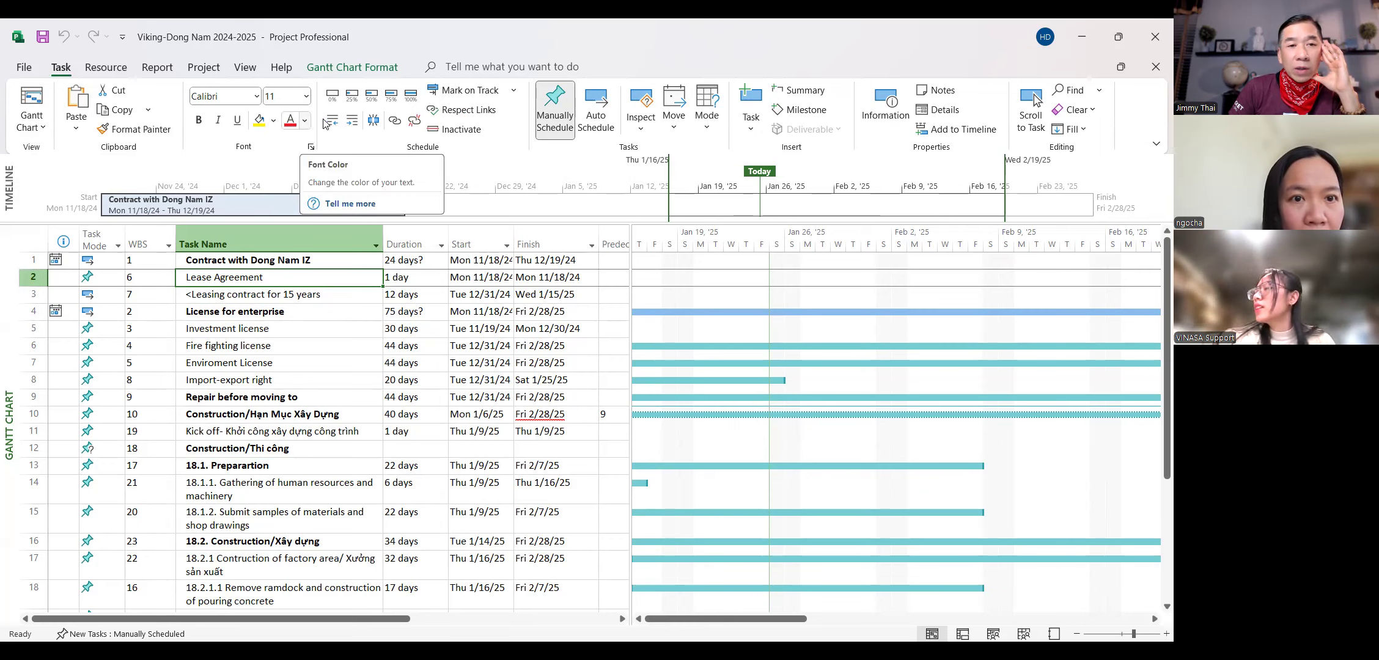
# - Indent Lease Agreement and Leasing contract for 15 years under Contract with Dong Nam IZ
pyautogui.click(352, 121)
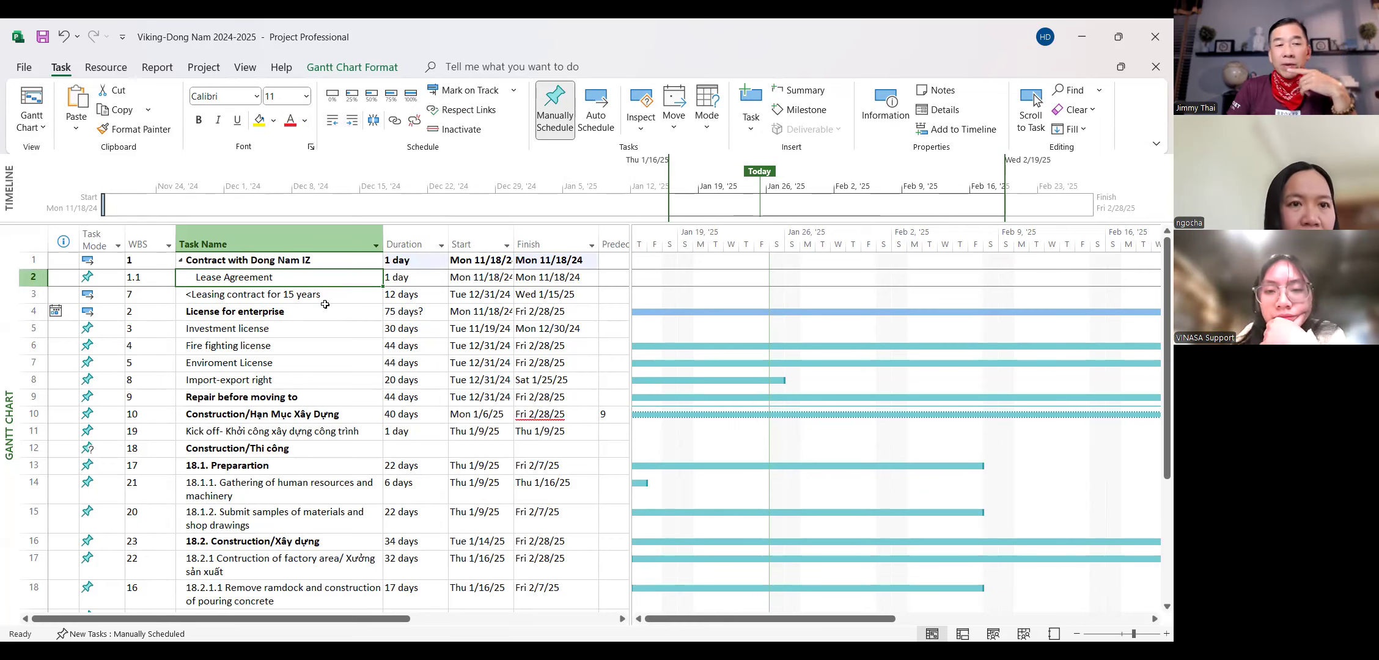
pyautogui.click(325, 305)
pyautogui.click(352, 293)
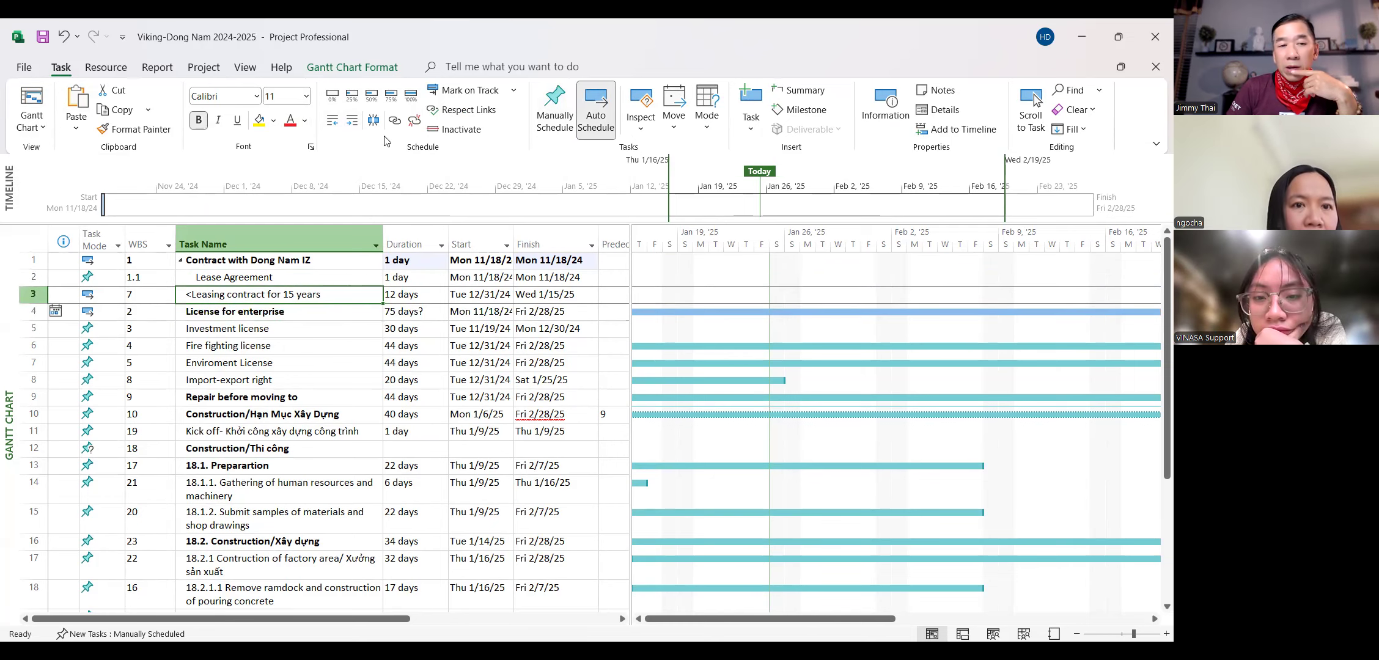
pyautogui.click(353, 122)
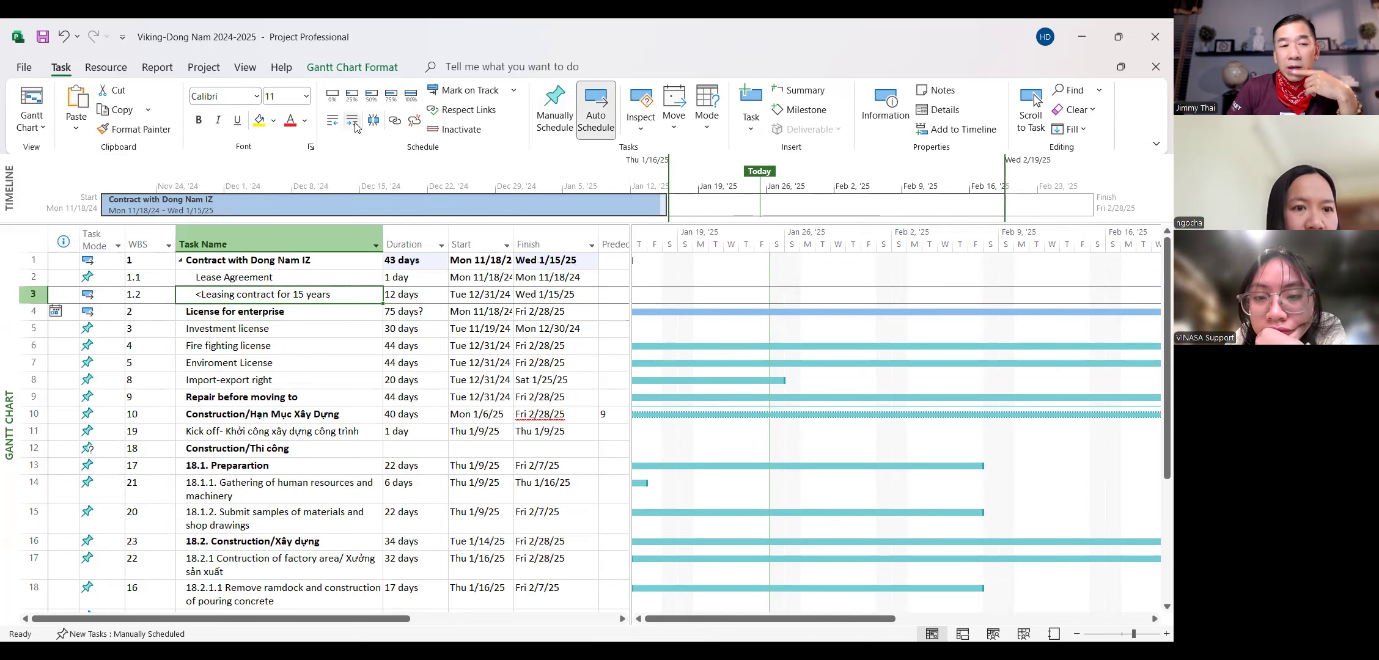
# - Indent Investment, Fire fighting, Enviroment License and Import-export right under License for enterprise
pyautogui.click(238, 331)
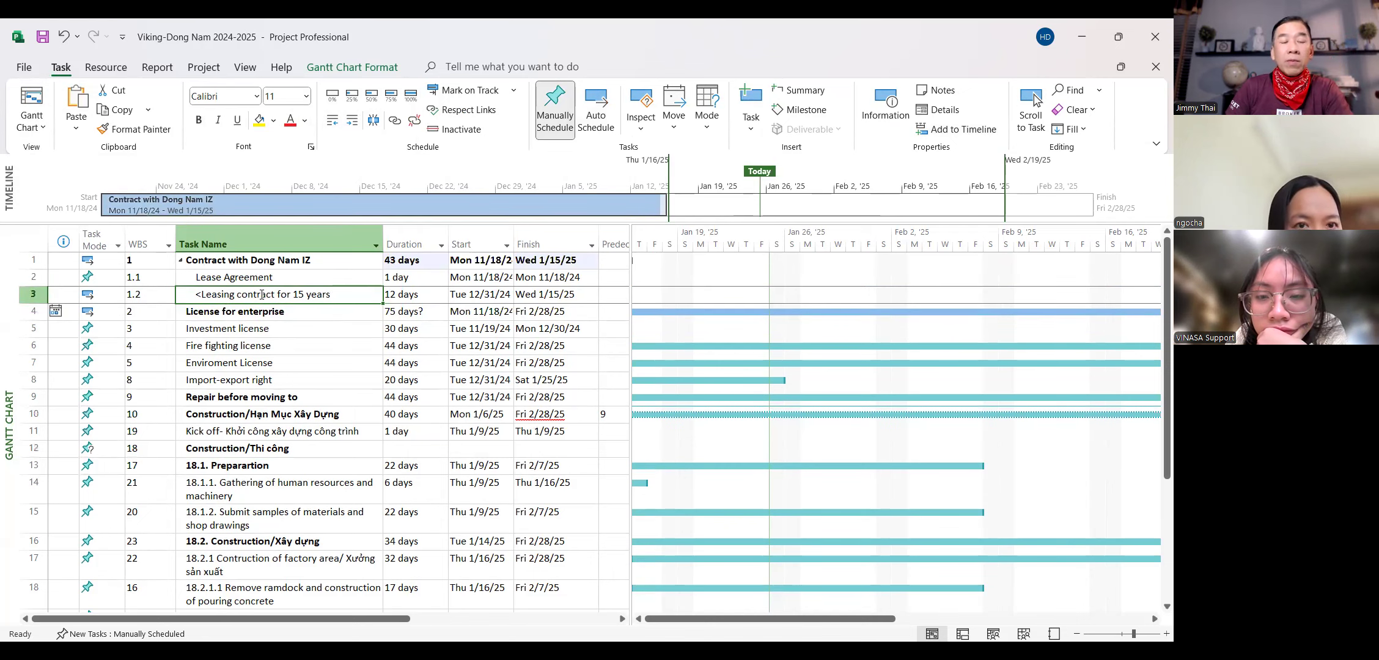
pyautogui.click(253, 329)
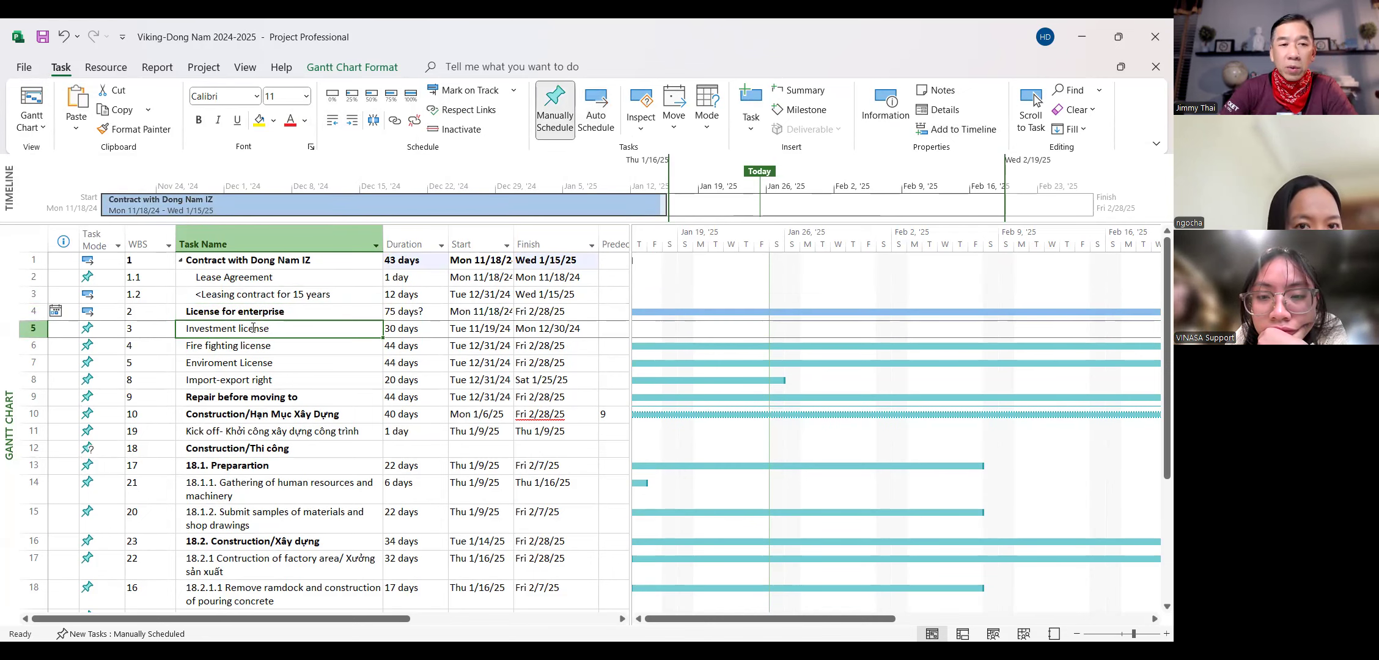
pyautogui.click(353, 121)
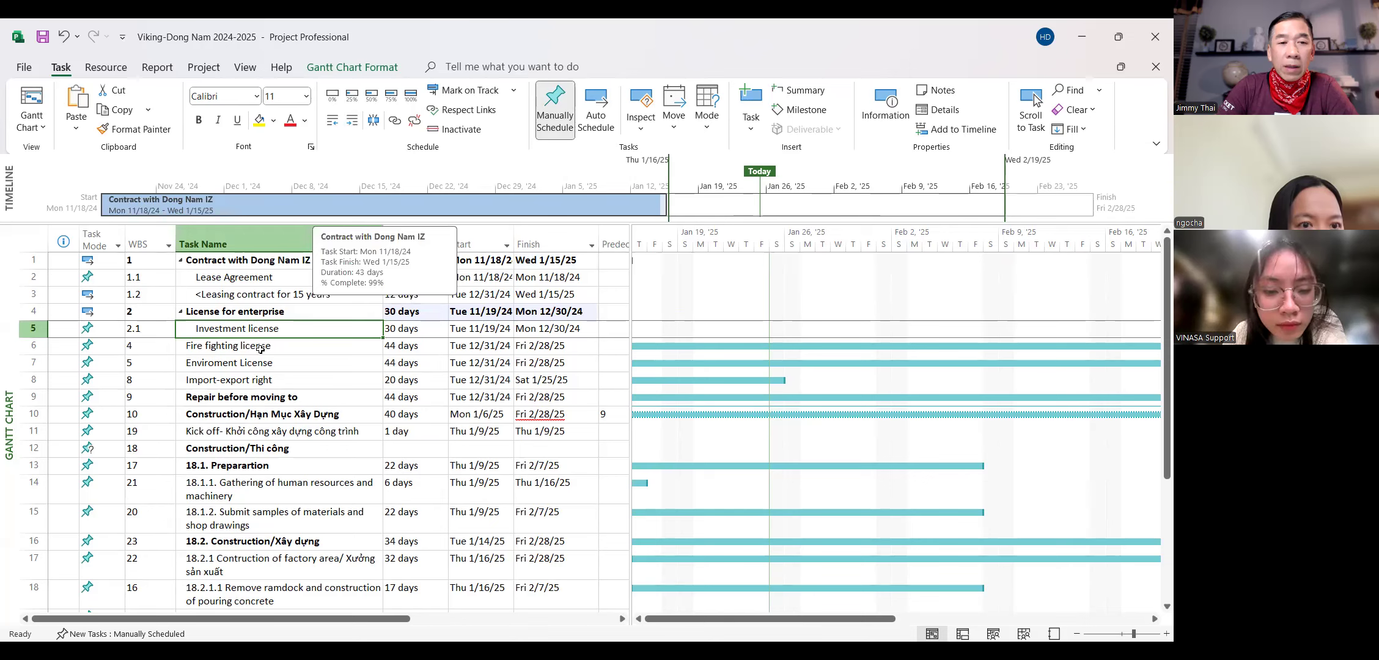
pyautogui.press('Down')
pyautogui.click(353, 121)
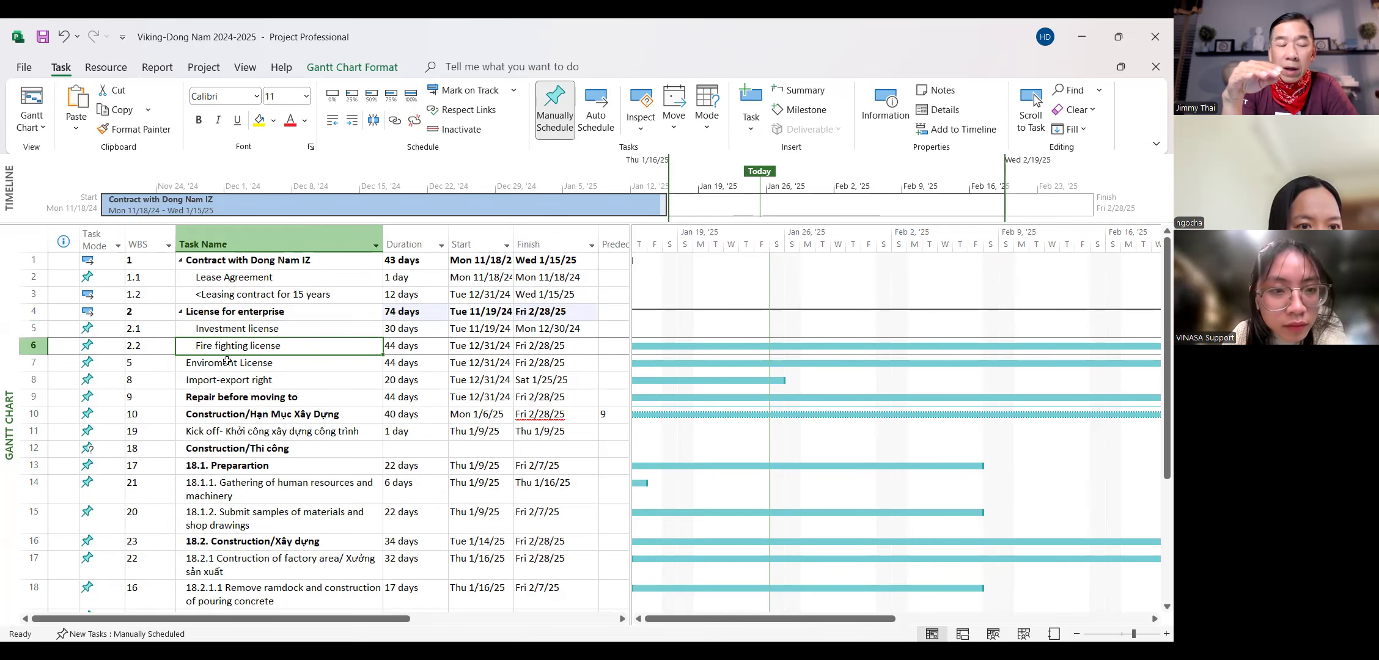
pyautogui.click(227, 361)
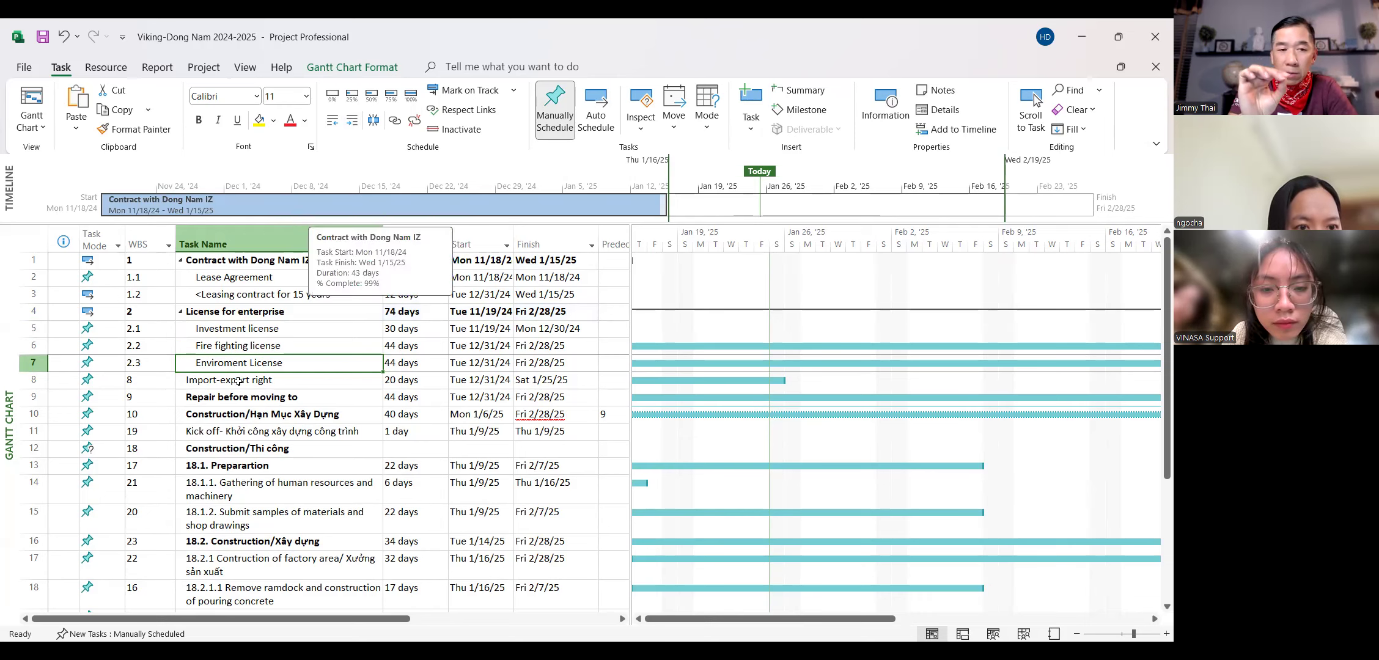
pyautogui.click(353, 120)
pyautogui.press('Down')
pyautogui.click(352, 122)
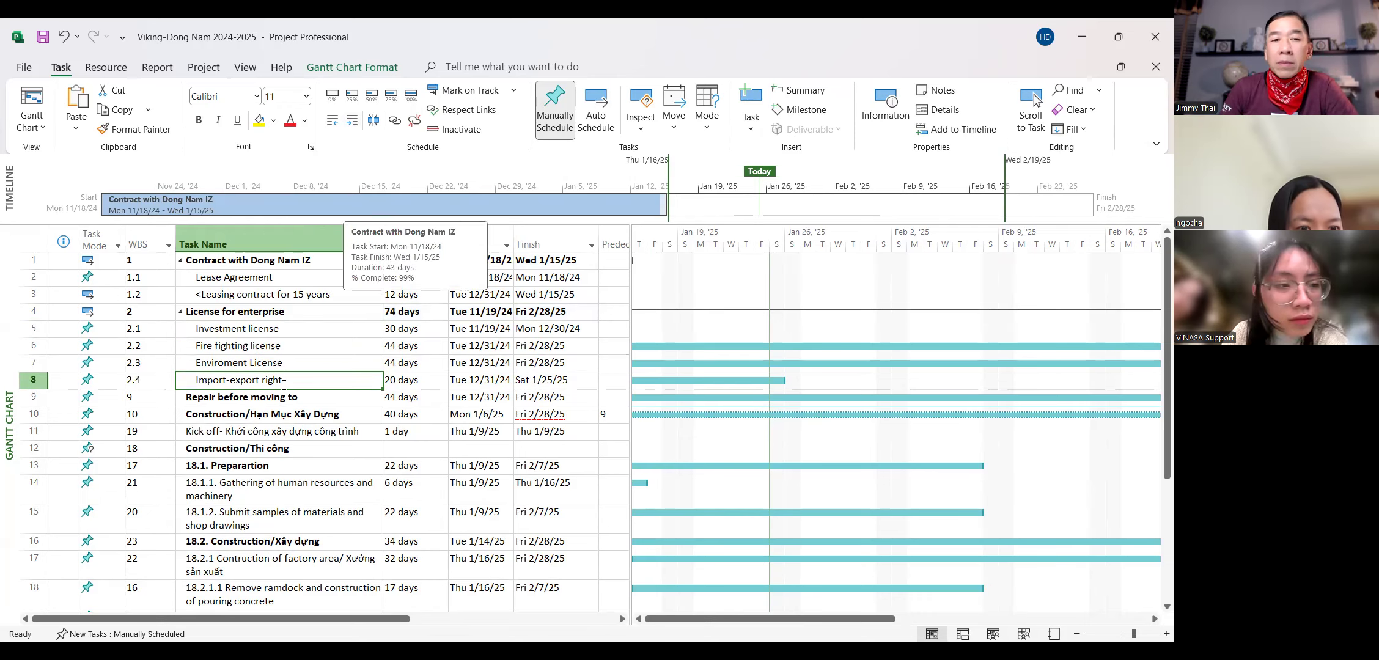
# - Indent Construction/Hạn Mục Xây Dựng and Kick off under Repair before moving to, nesting Kick off deeper
pyautogui.click(272, 415)
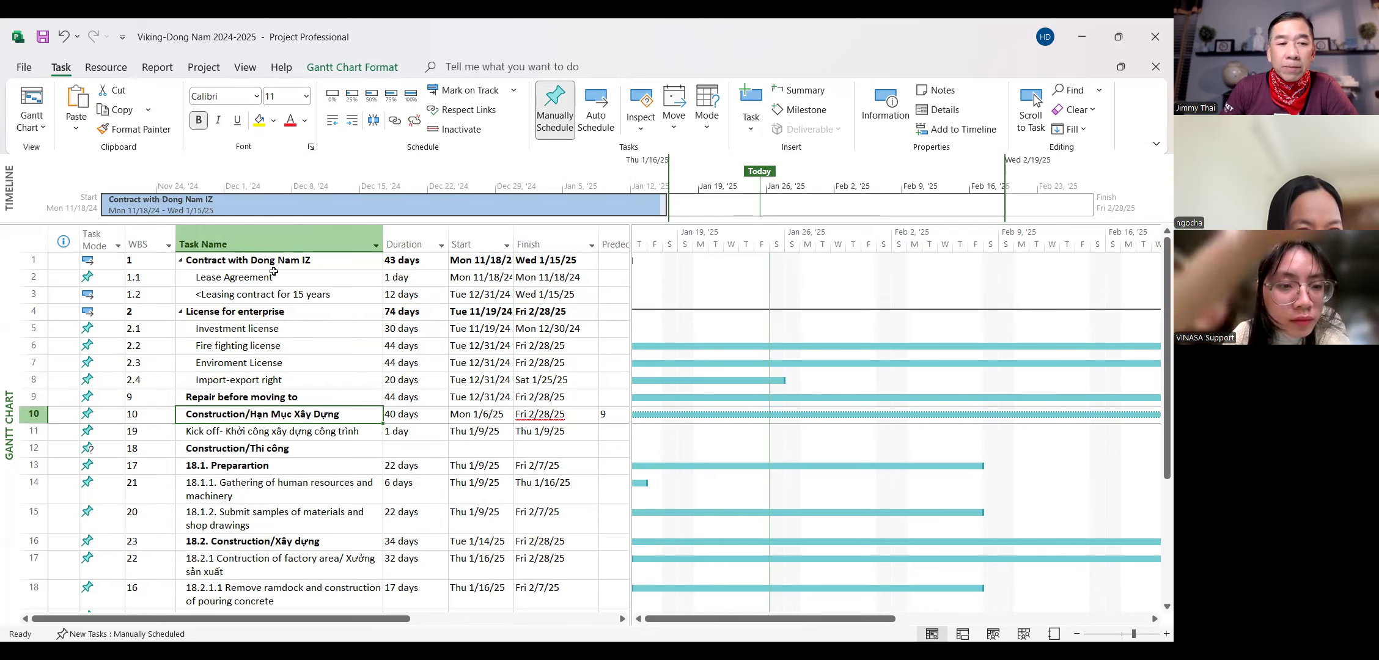
pyautogui.click(352, 121)
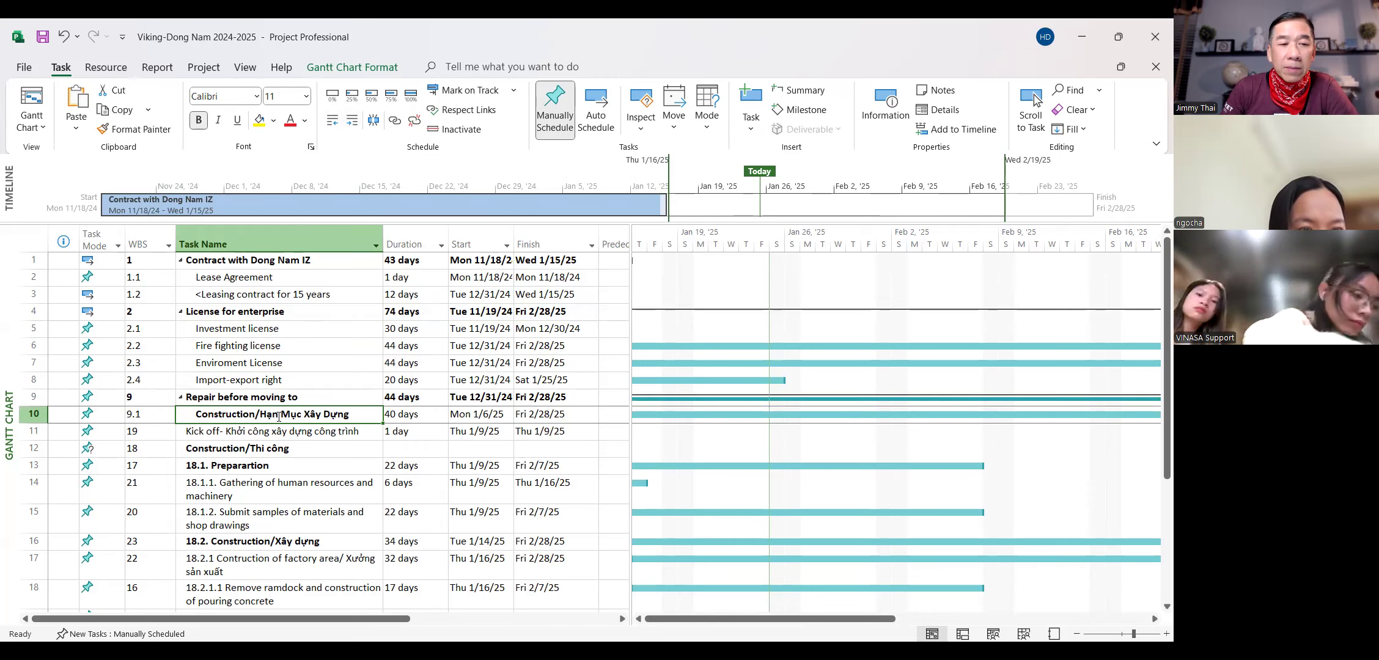
pyautogui.press('Down')
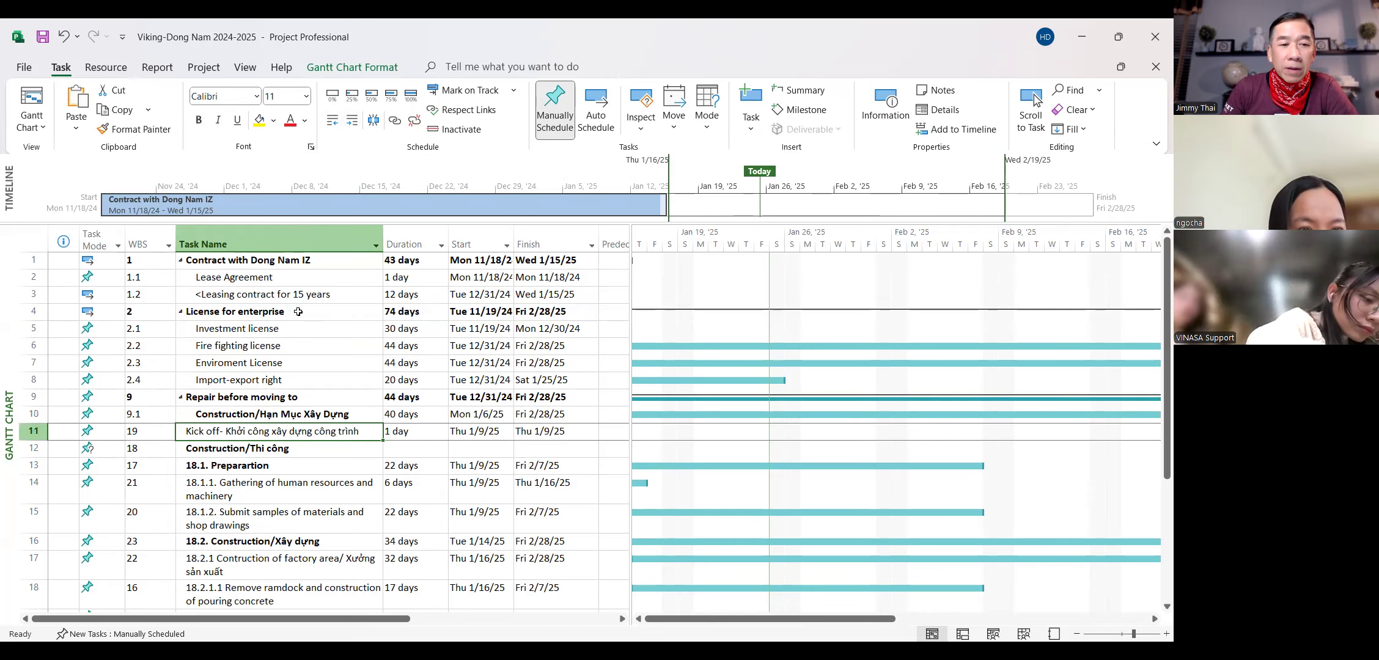
pyautogui.click(353, 122)
pyautogui.click(354, 121)
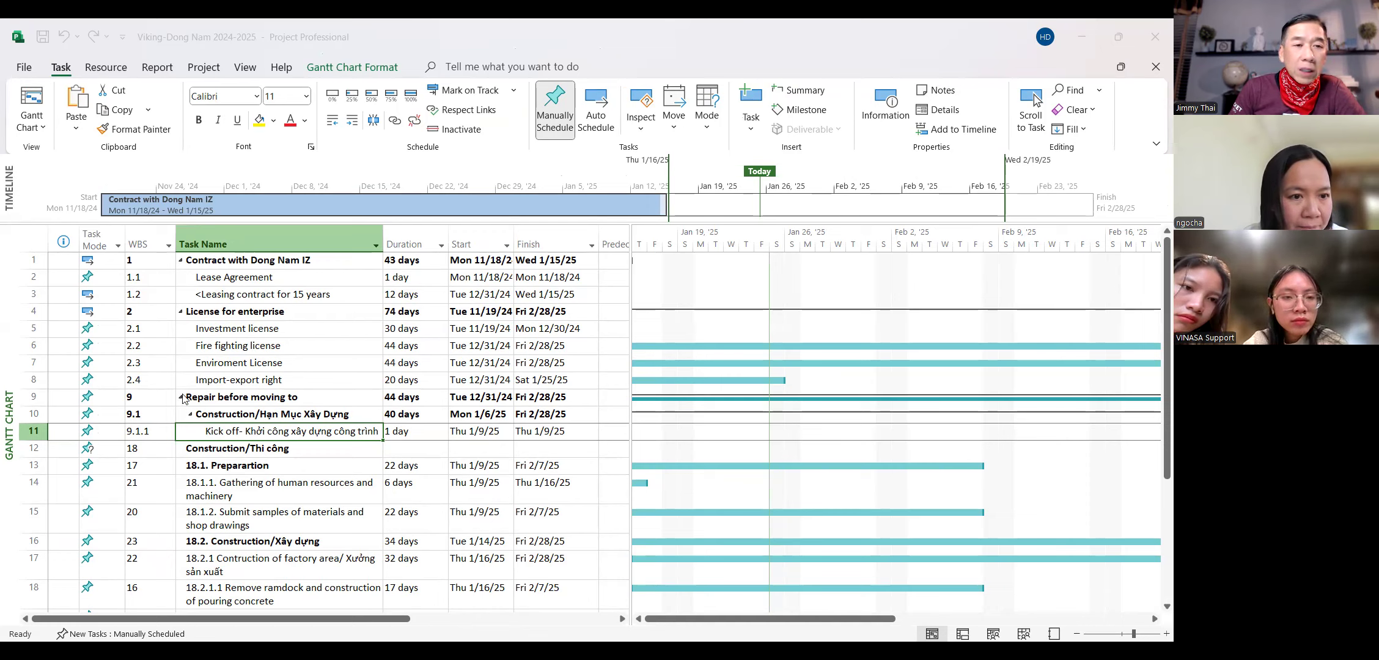
# - Select the WBS cell of row 9, Repair before moving to
pyautogui.click(137, 402)
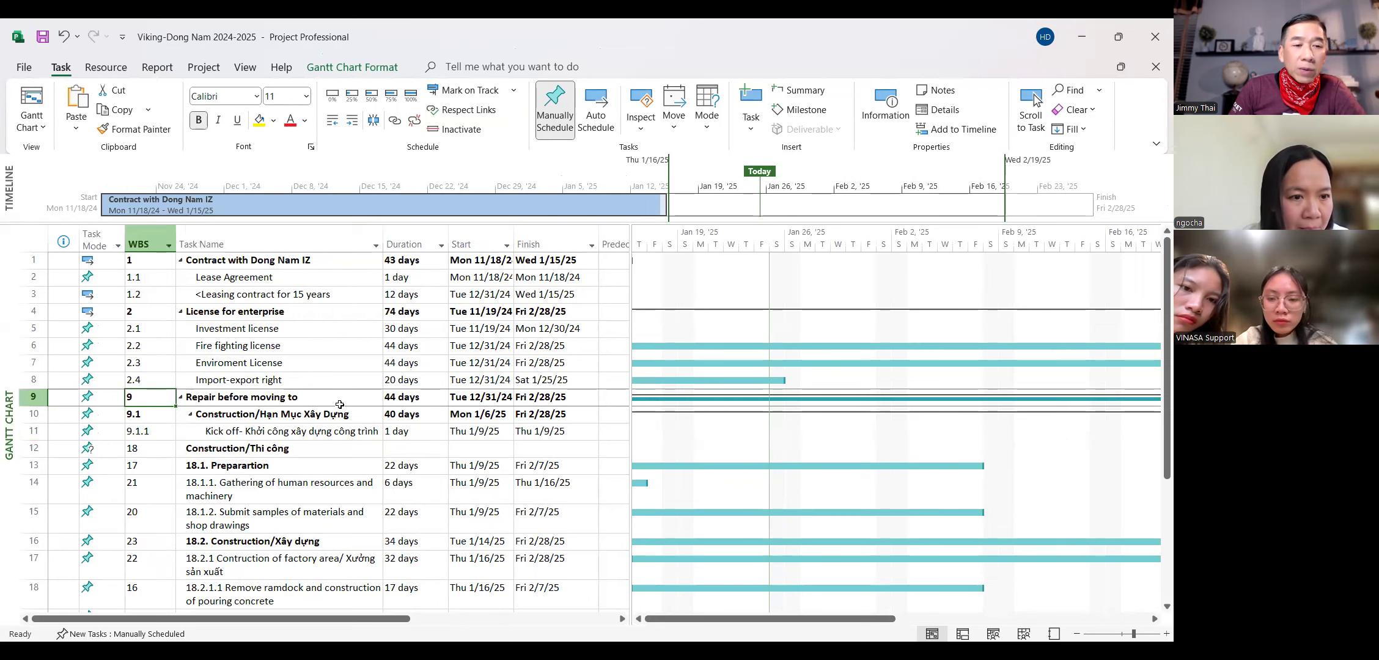
# - Set row 9's WBS code to 3 for Repair before moving to
pyautogui.click(34, 399)
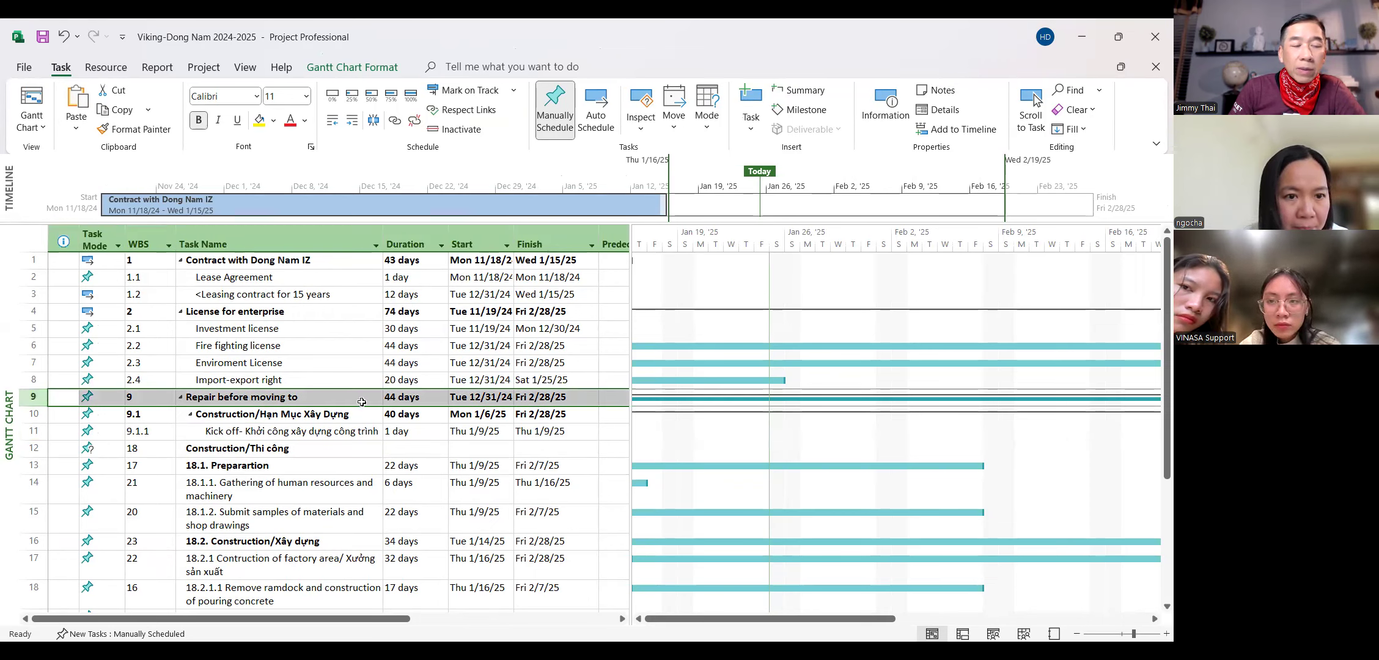
pyautogui.scroll(-5, 362, 402)
pyautogui.scroll(5, 362, 401)
pyautogui.scroll(1, 362, 402)
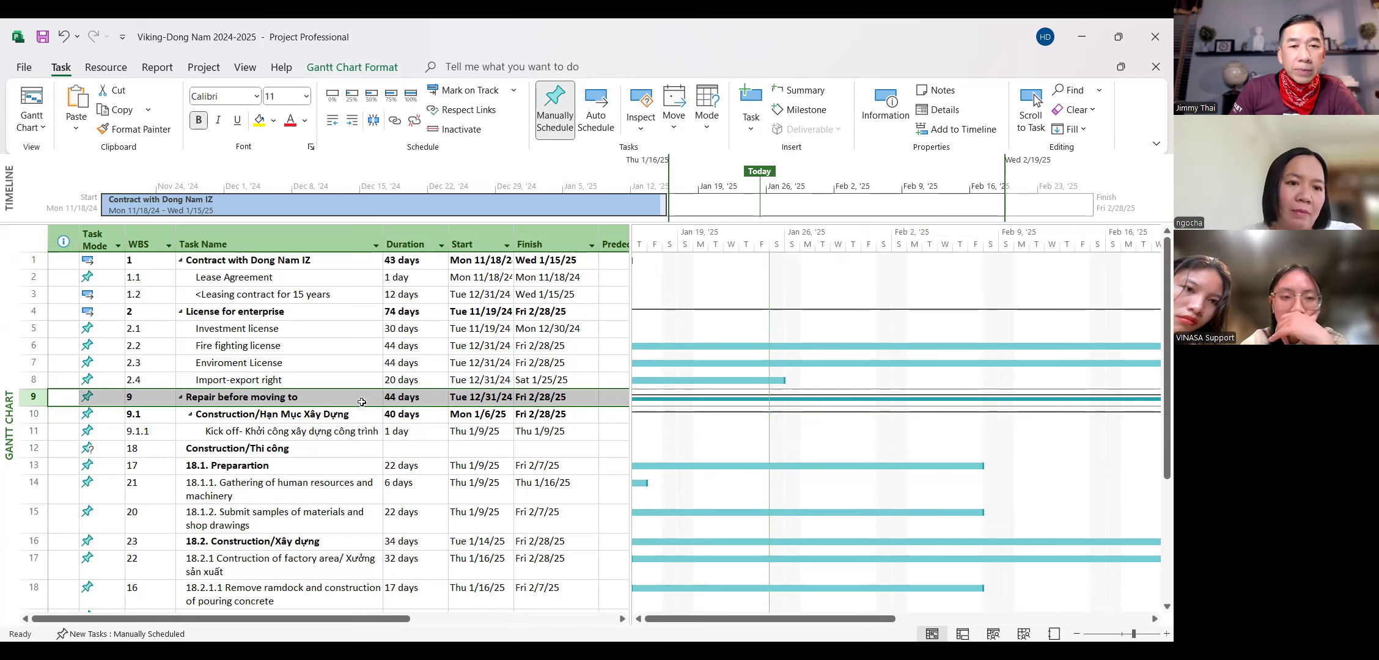
pyautogui.click(145, 401)
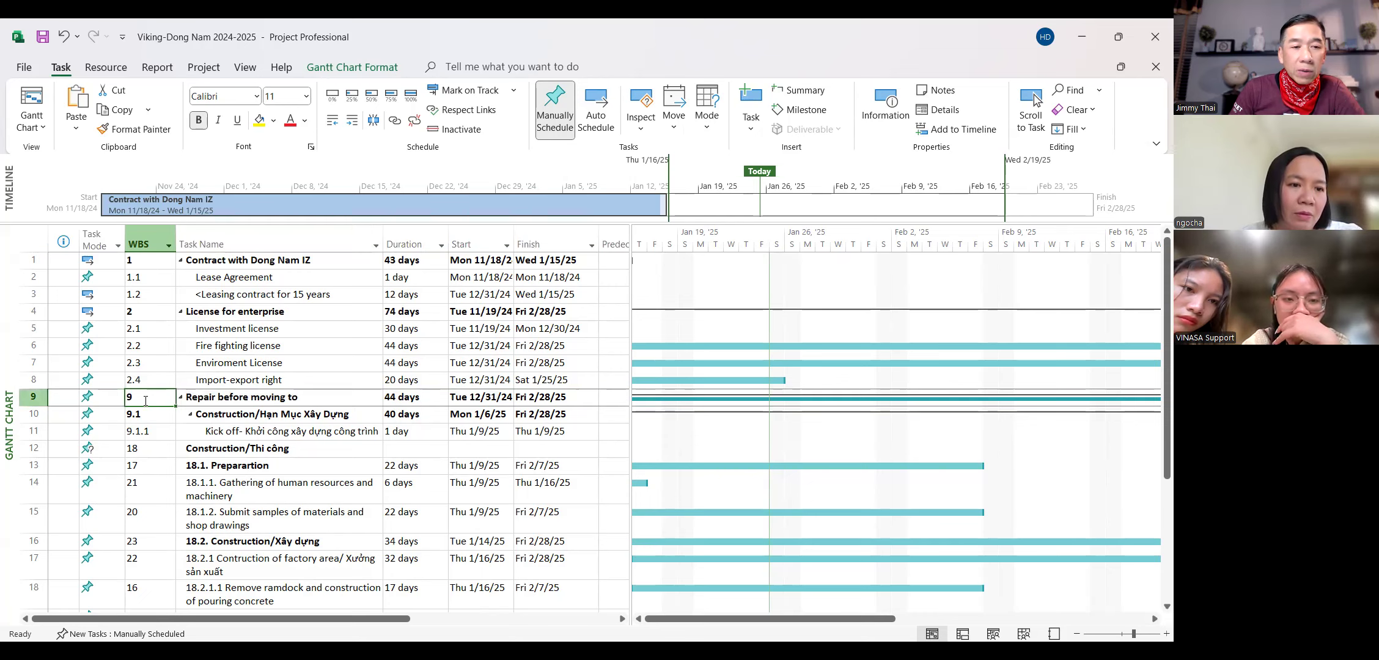
pyautogui.click(146, 400)
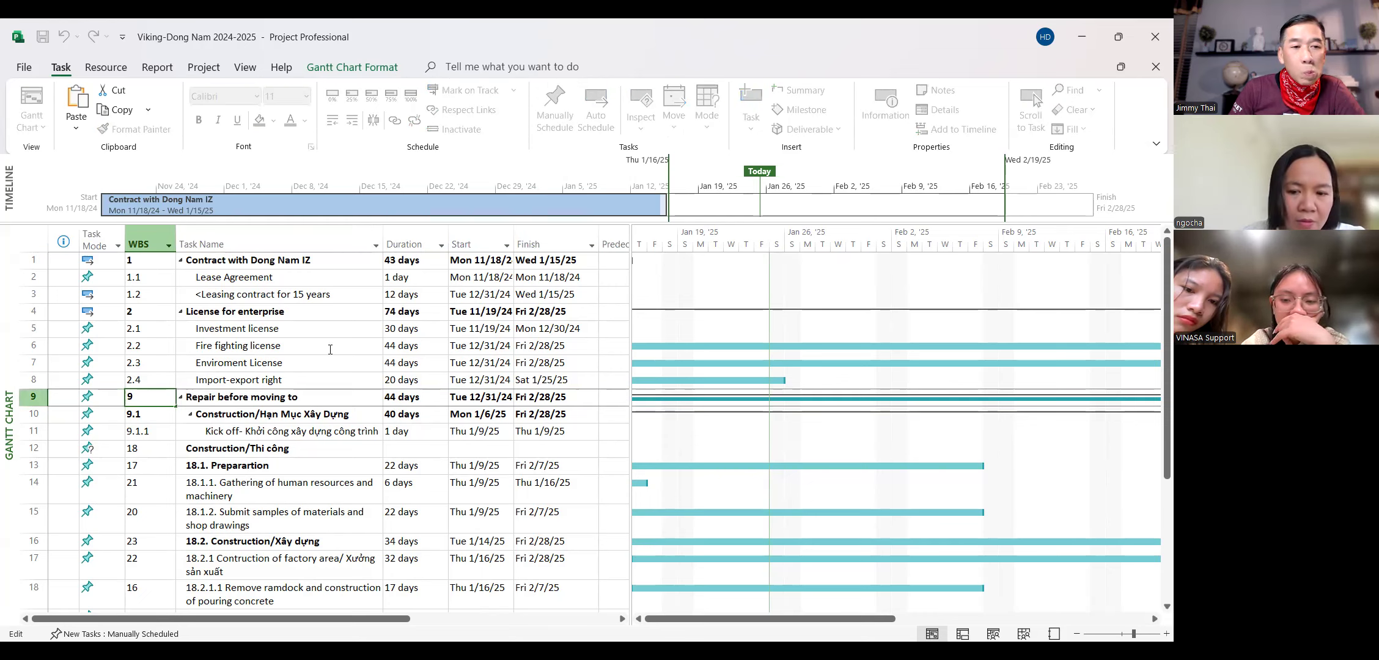
pyautogui.press('Return')
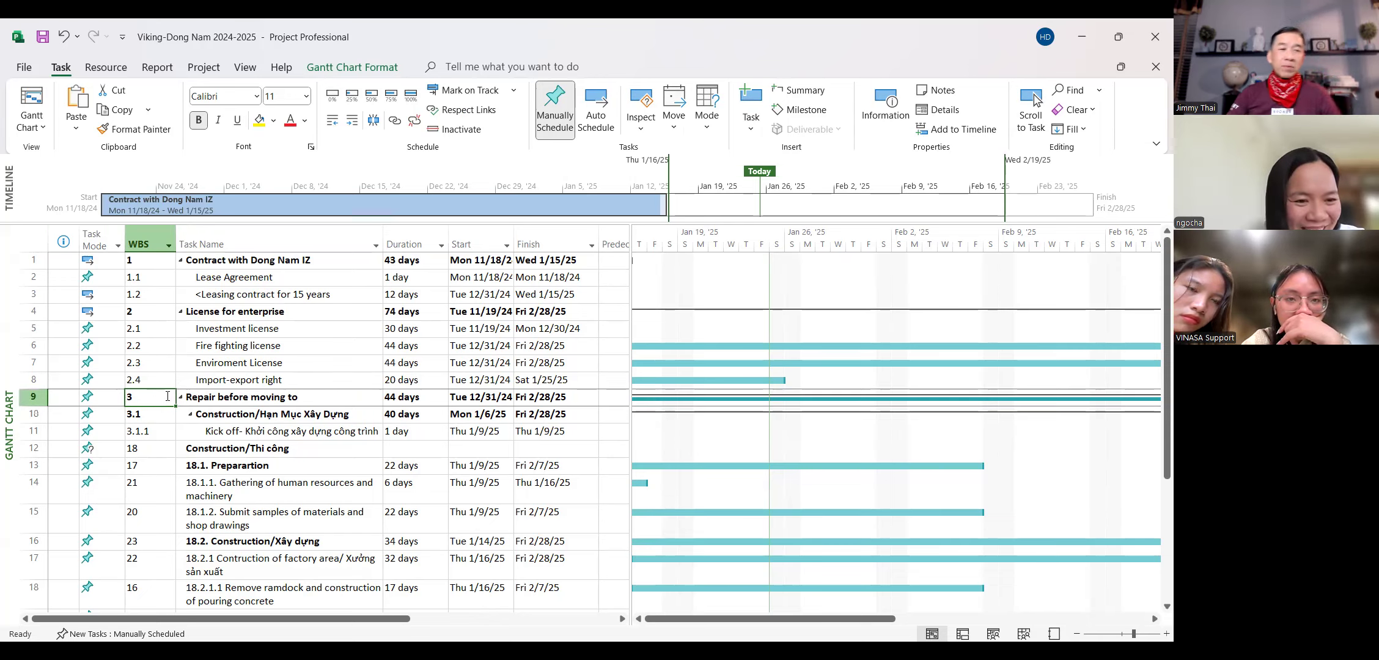
pyautogui.click(283, 430)
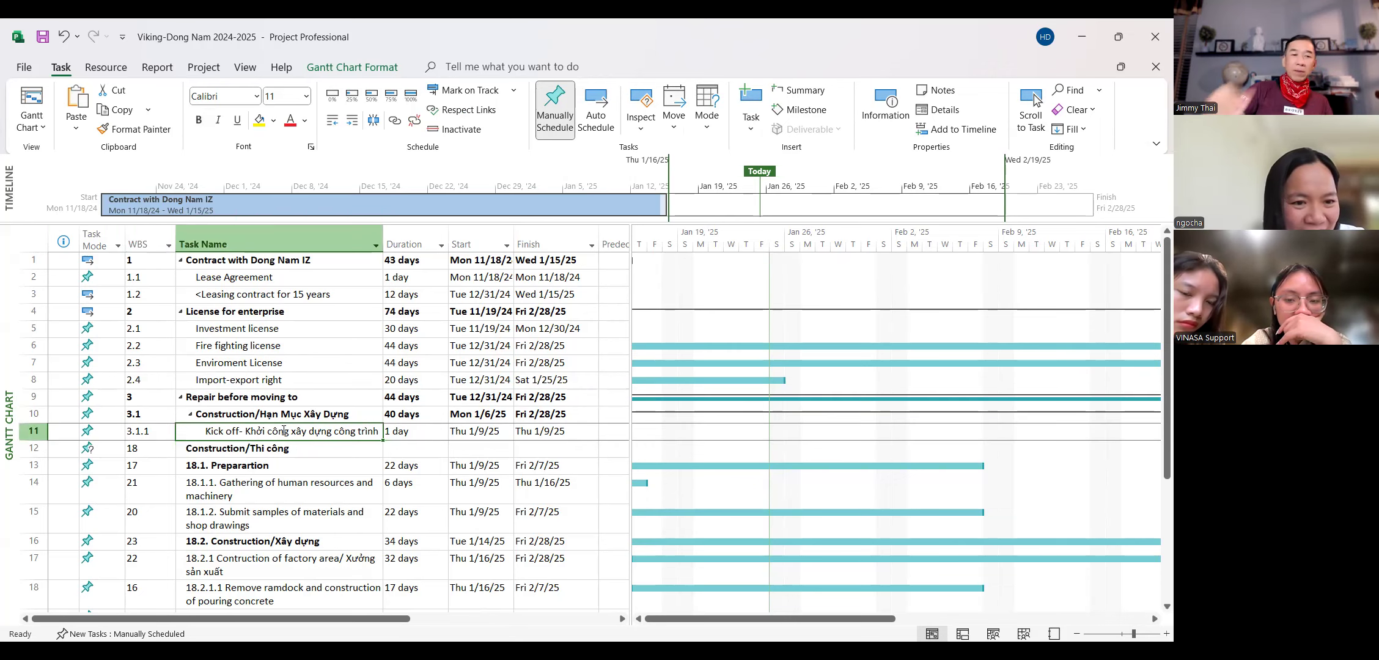
# - Indent Construction/Thi công under Repair before moving to
pyautogui.click(253, 447)
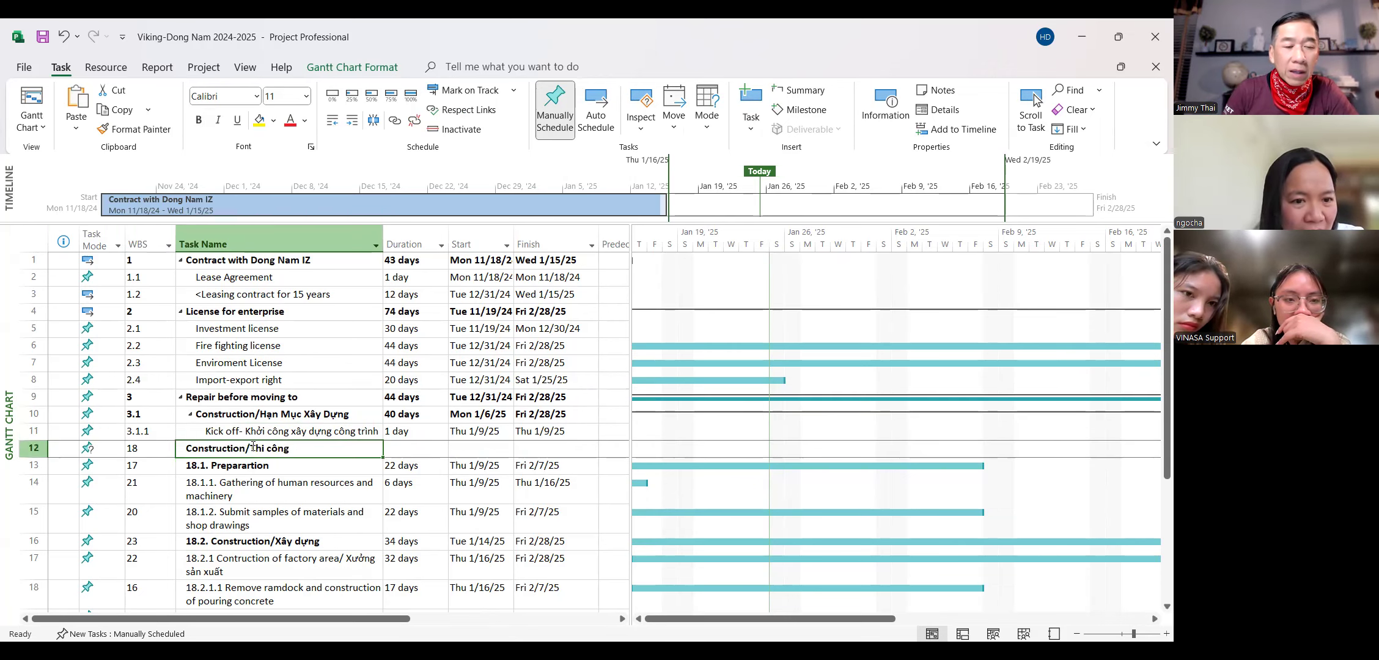
pyautogui.scroll(-1, 253, 446)
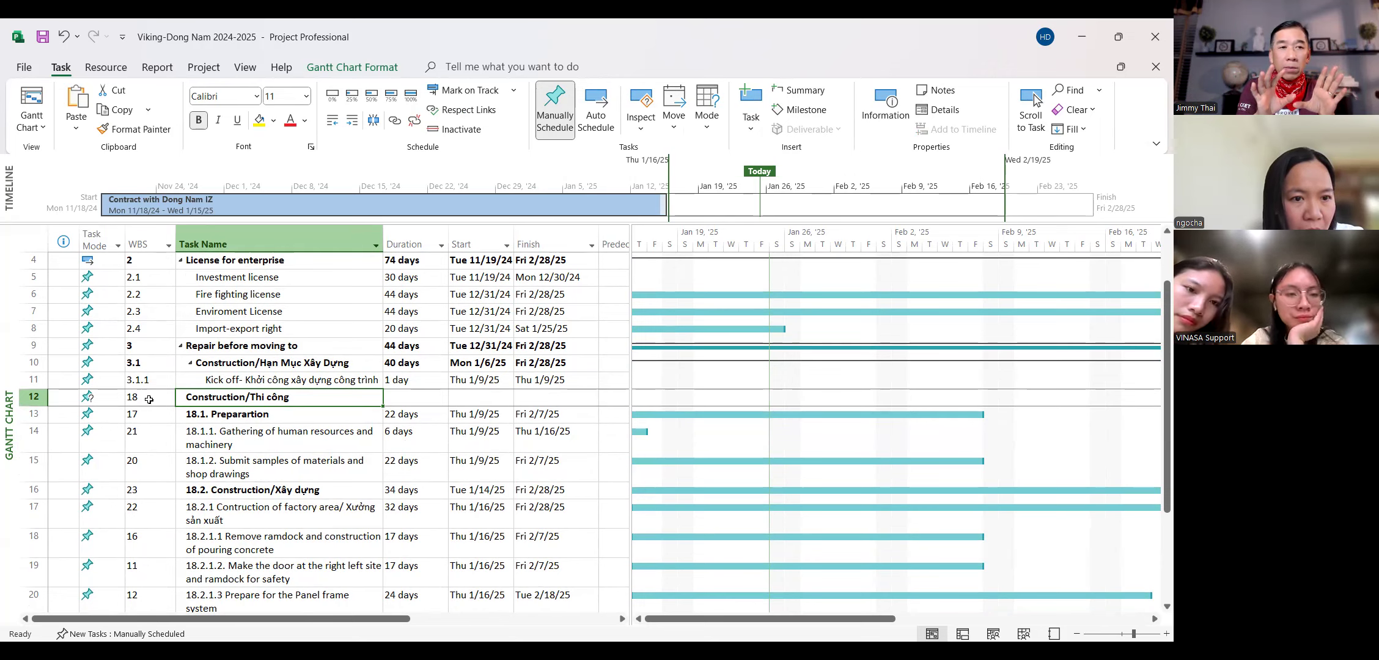
pyautogui.click(352, 120)
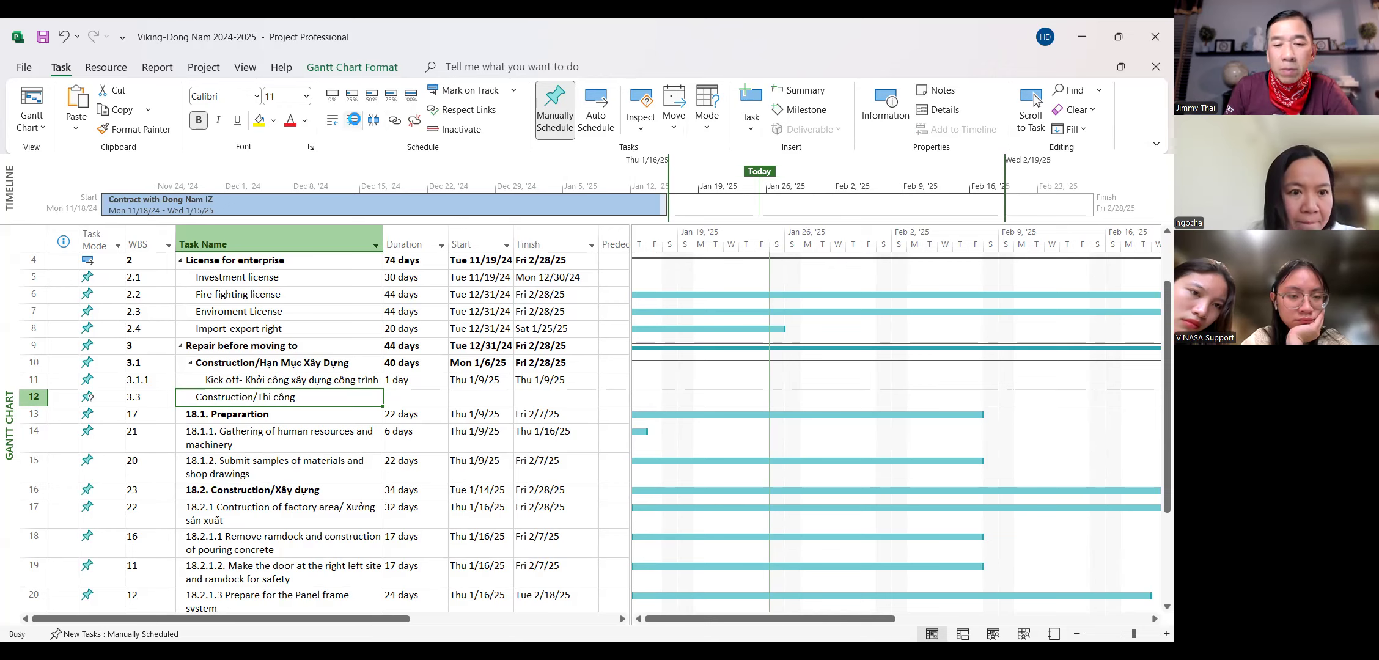
# - Confirm Construction/Thi công's WBS code as 3.3, leaving it unchanged
pyautogui.click(160, 396)
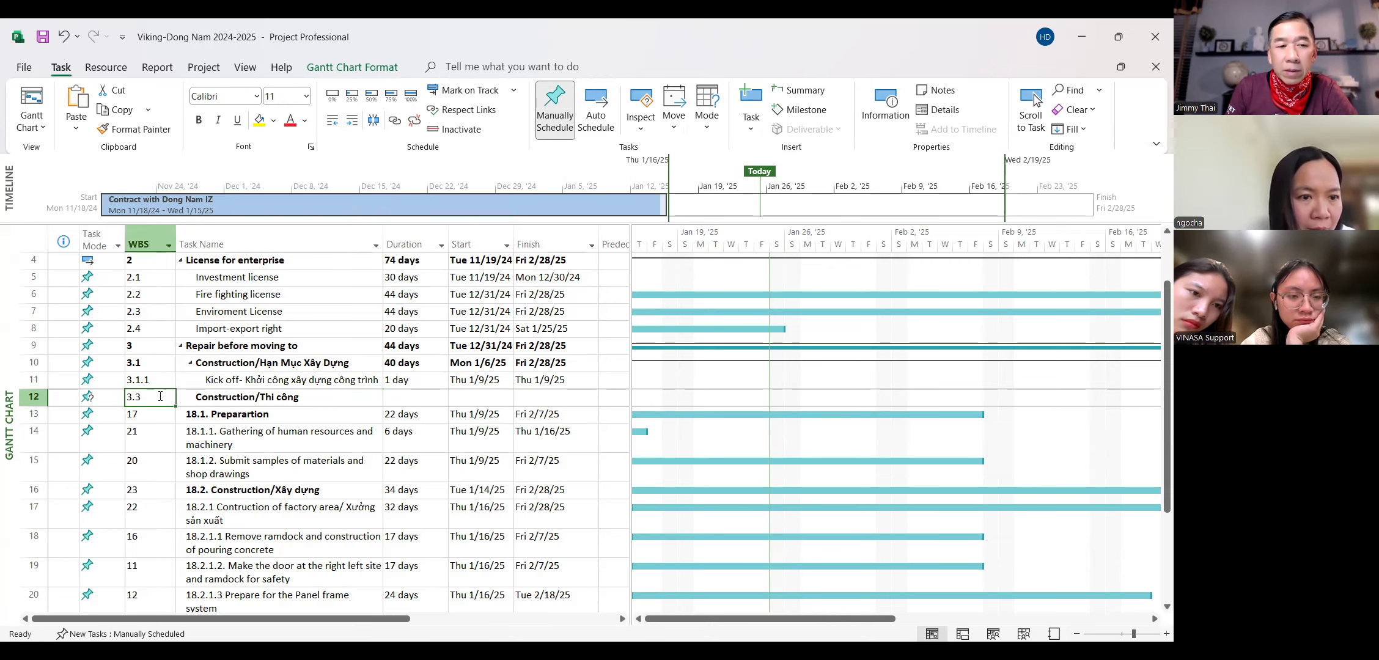
pyautogui.click(155, 398)
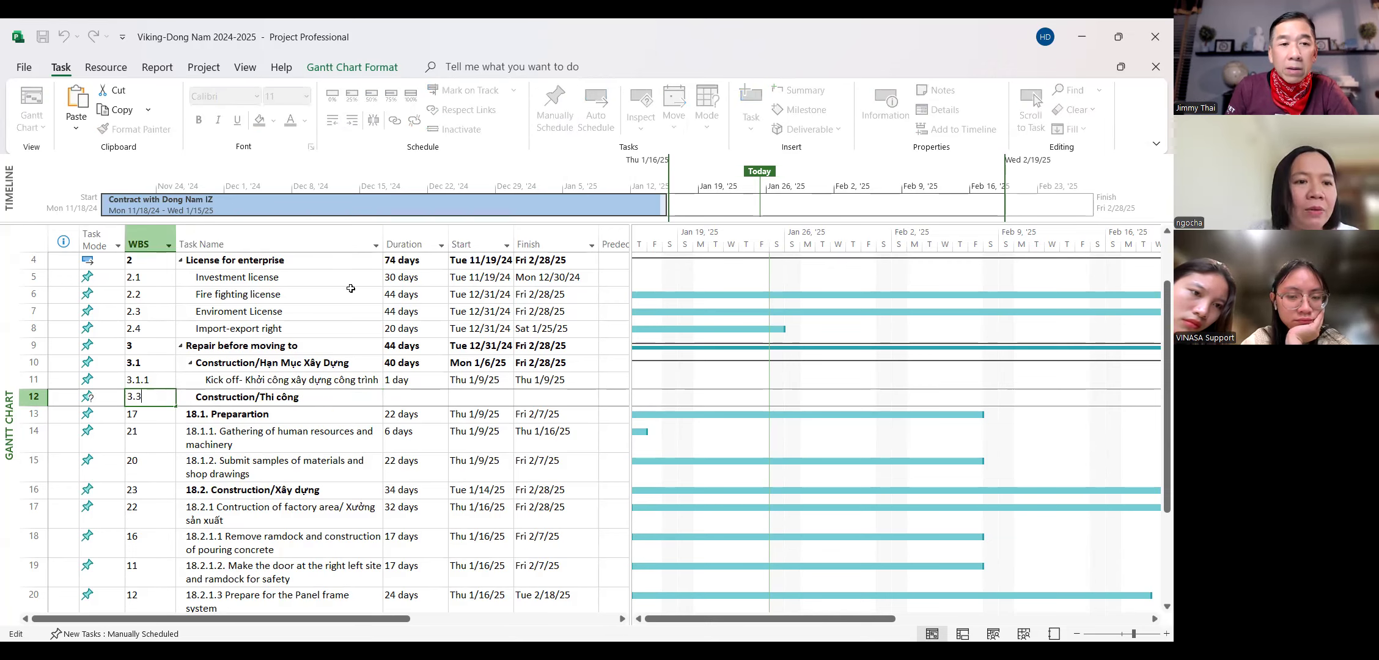
pyautogui.press('Return')
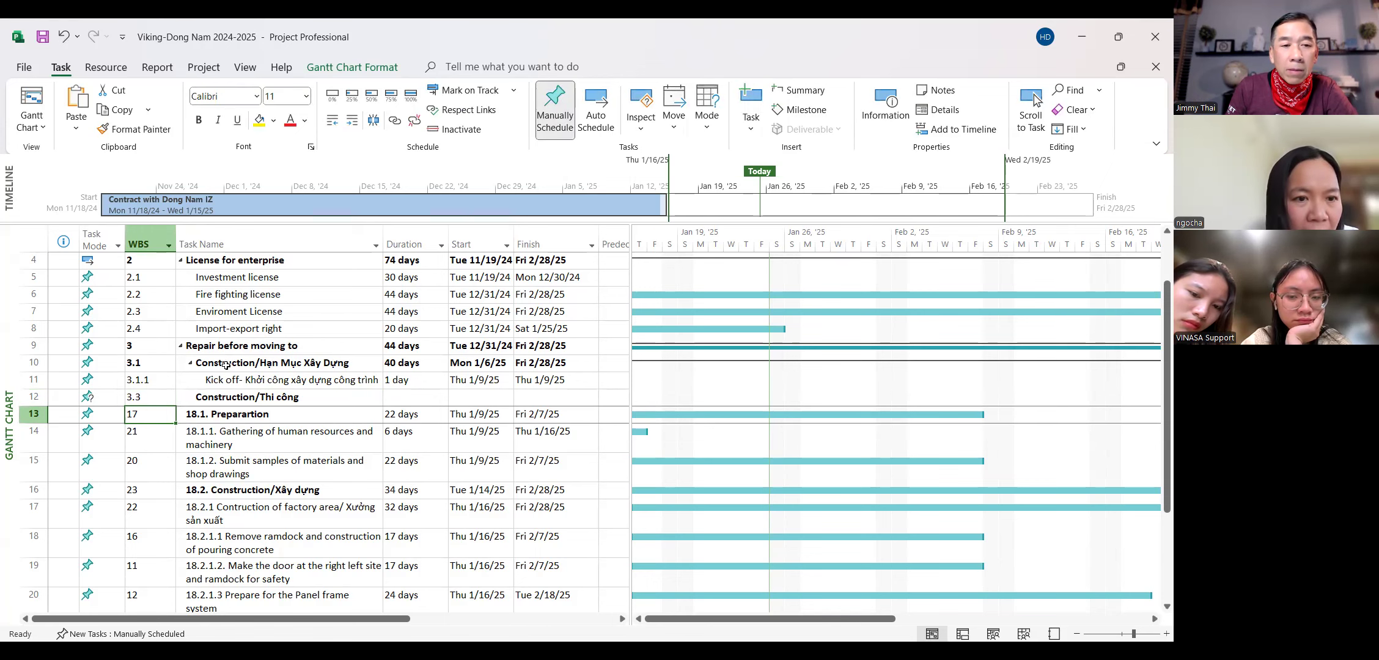
pyautogui.click(226, 365)
pyautogui.click(235, 399)
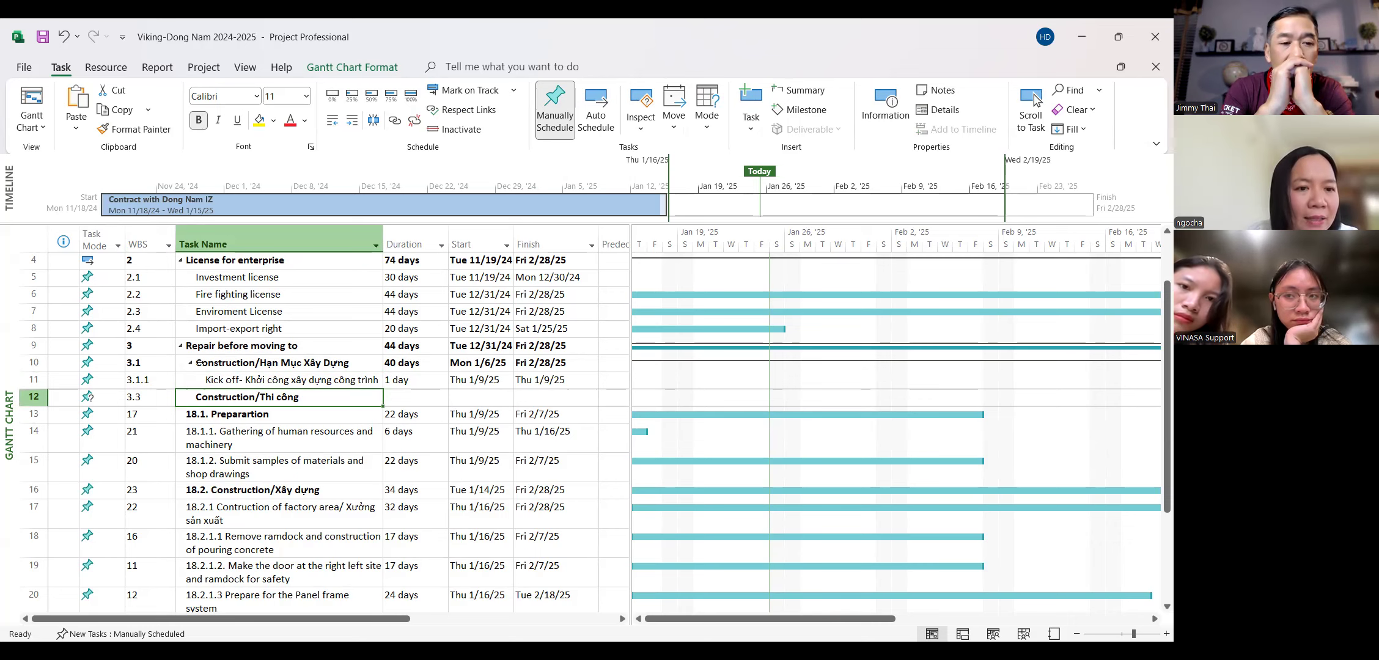
pyautogui.click(158, 399)
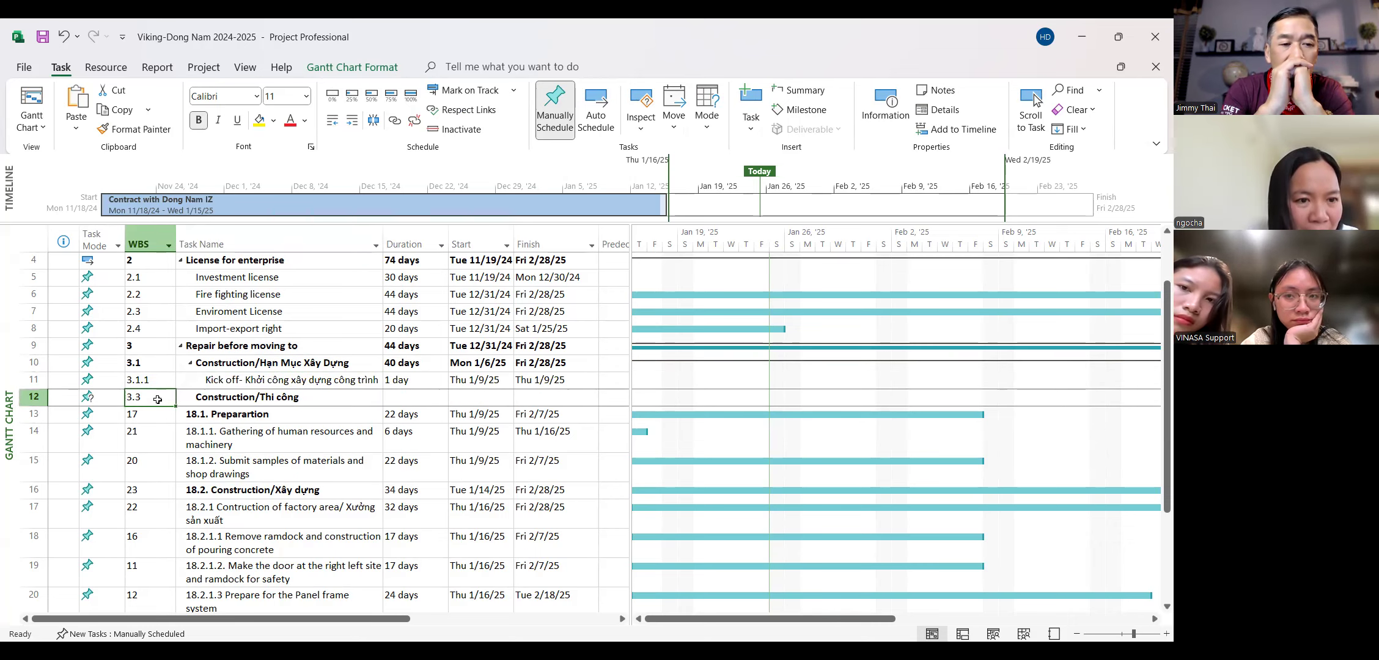
pyautogui.click(158, 399)
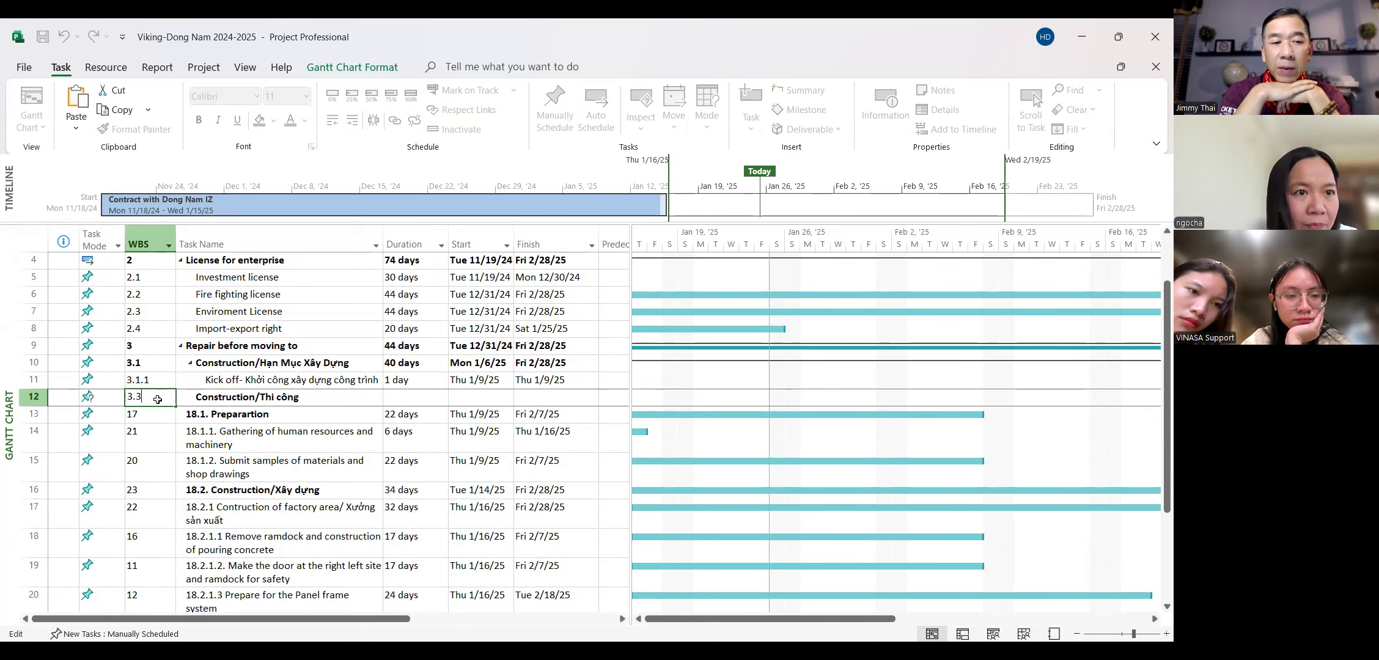
pyautogui.click(304, 463)
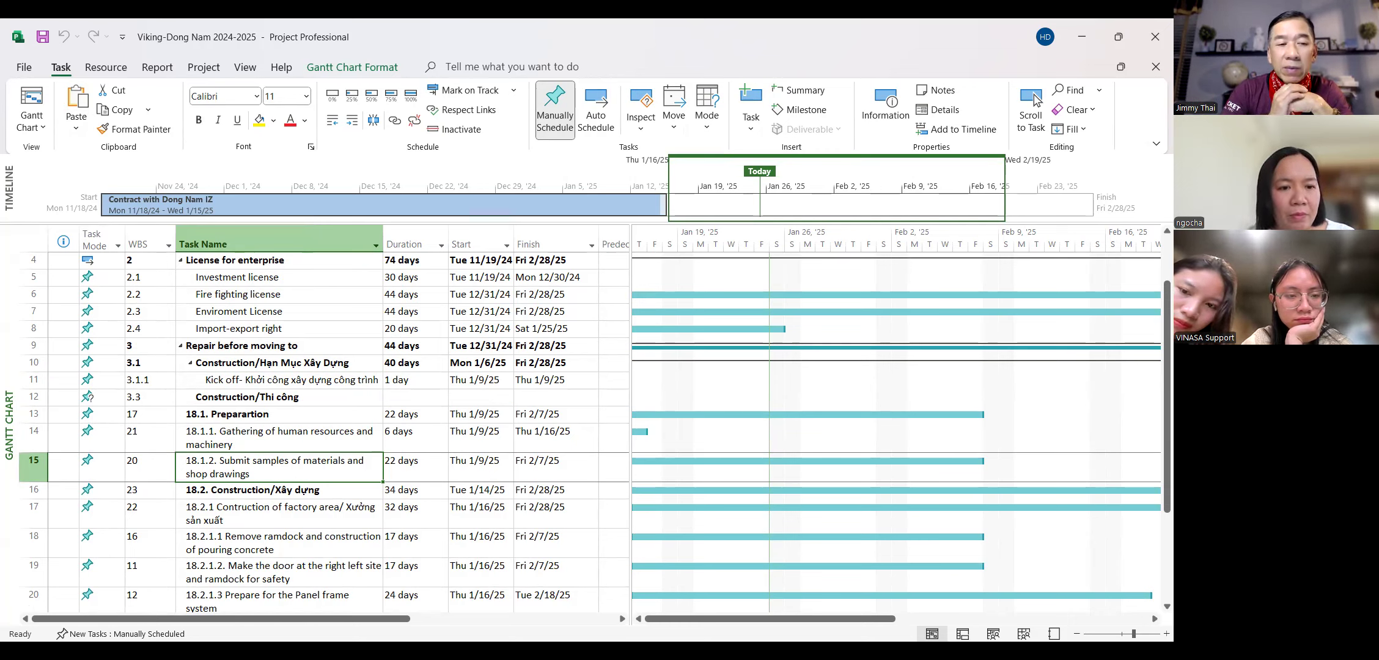
pyautogui.scroll(1, 219, 463)
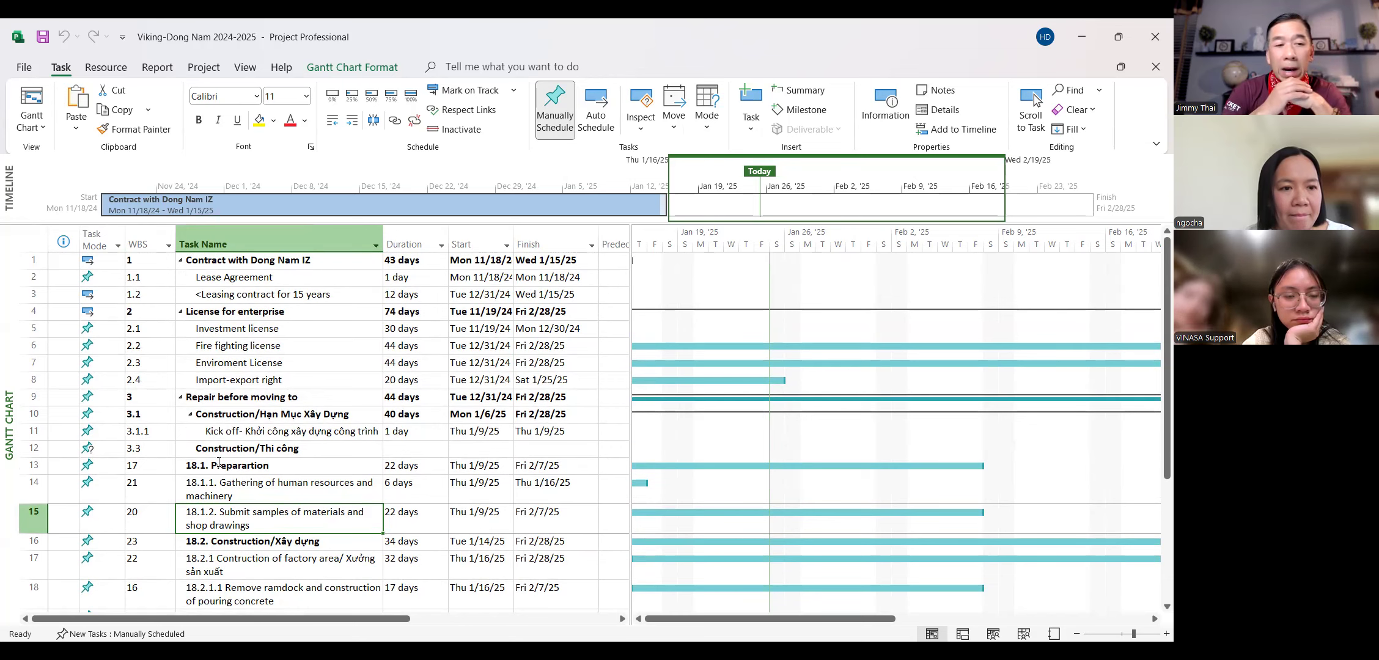
pyautogui.scroll(-1, 219, 463)
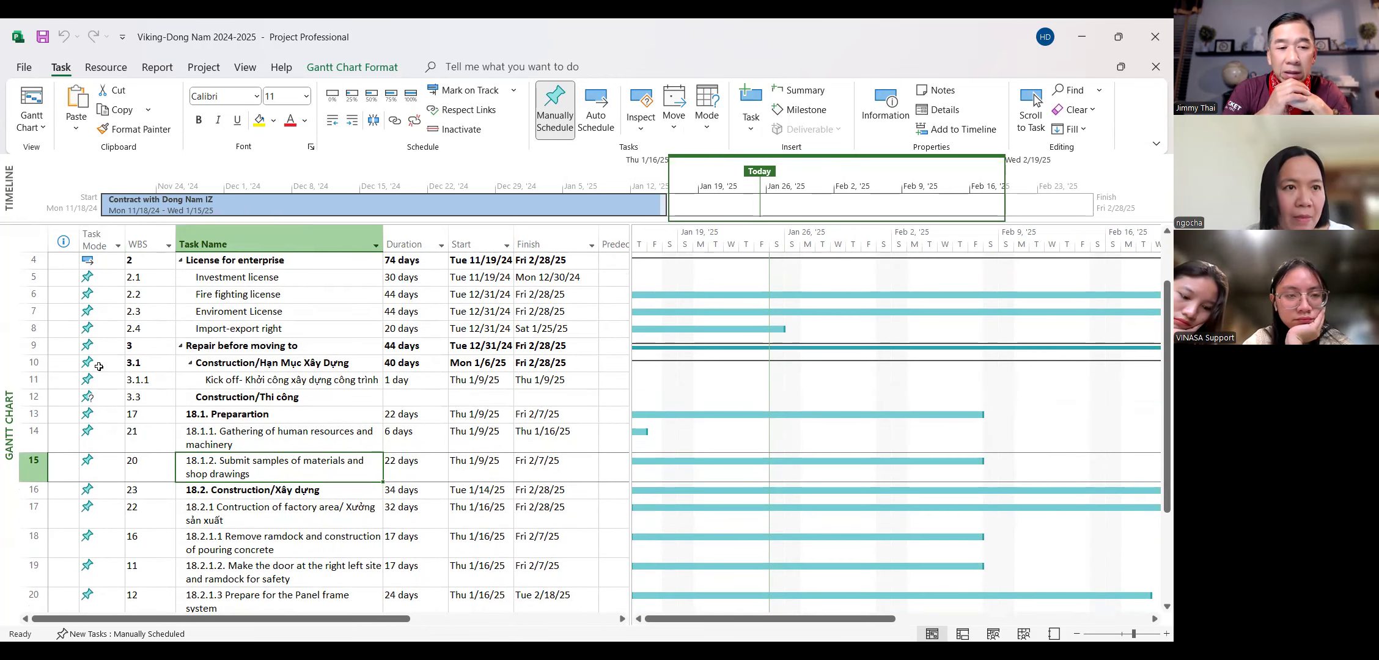
pyautogui.click(414, 432)
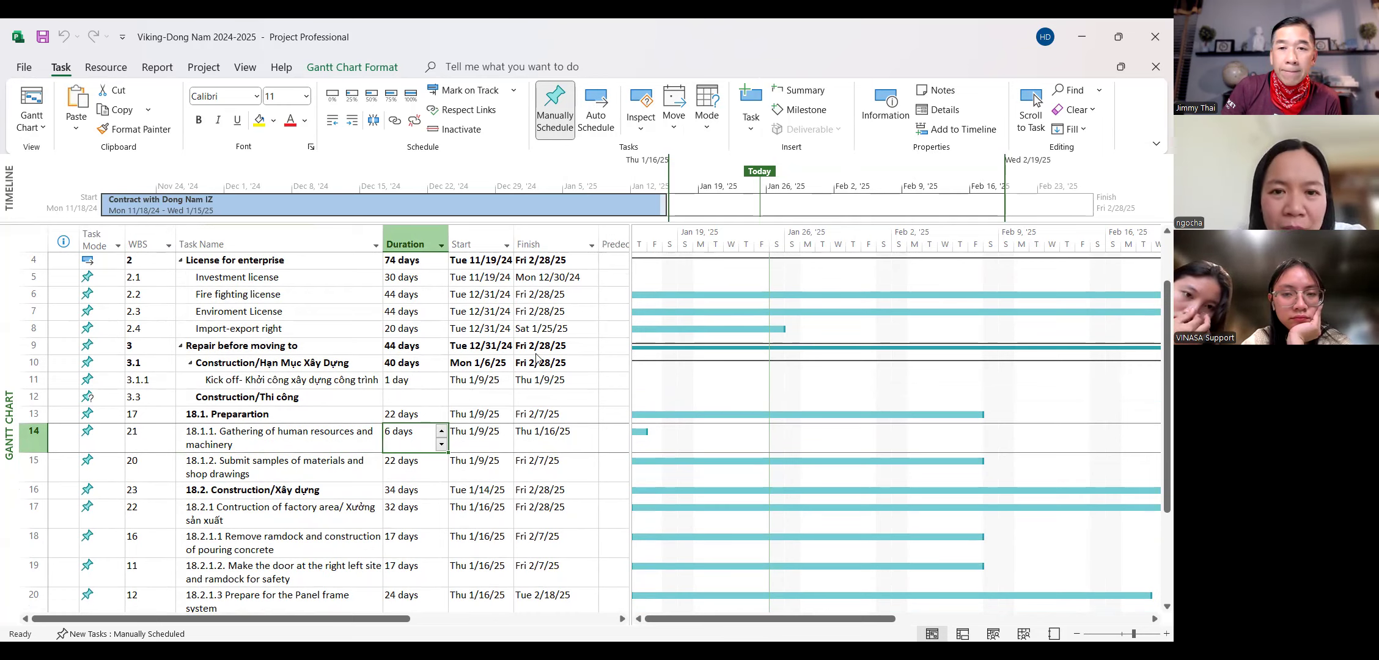
# - Add an Actual Finish column to the task table next to Predecessors
pyautogui.click(560, 244)
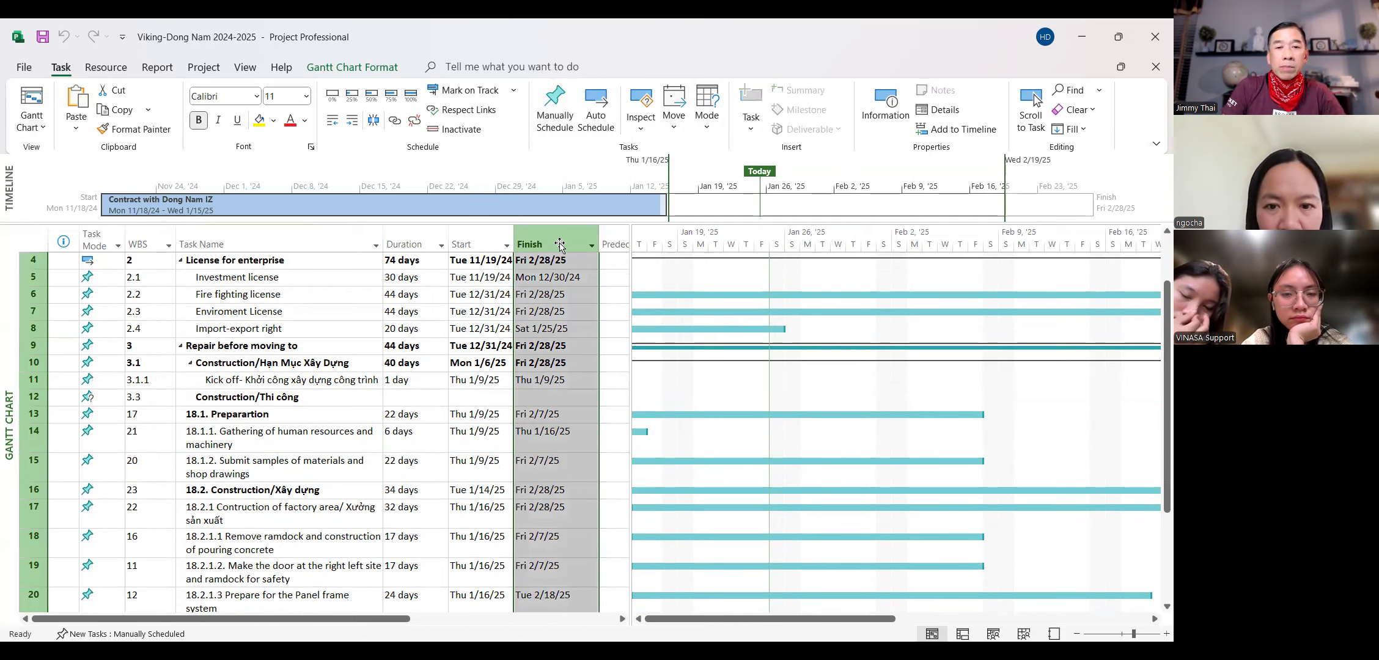
pyautogui.rightClick(560, 245)
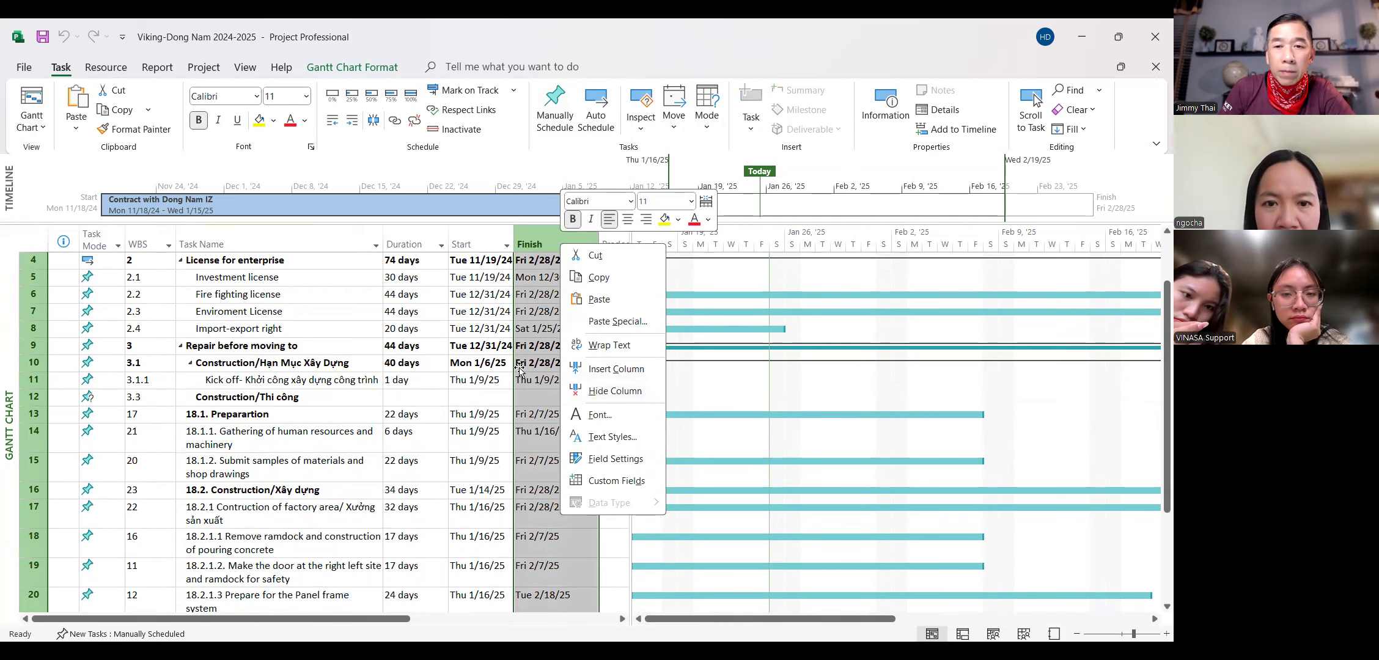
pyautogui.press('Escape')
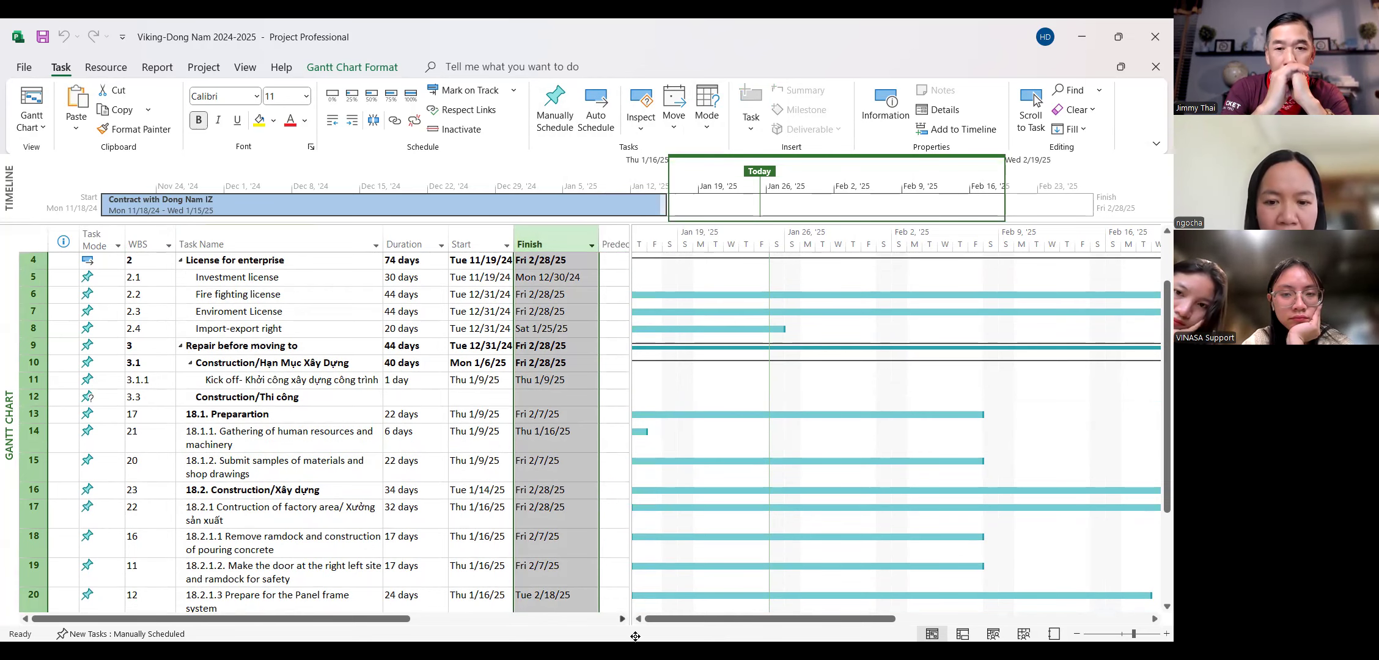
pyautogui.click(622, 618)
pyautogui.click(622, 618)
pyautogui.click(622, 619)
pyautogui.click(514, 461)
pyautogui.click(501, 363)
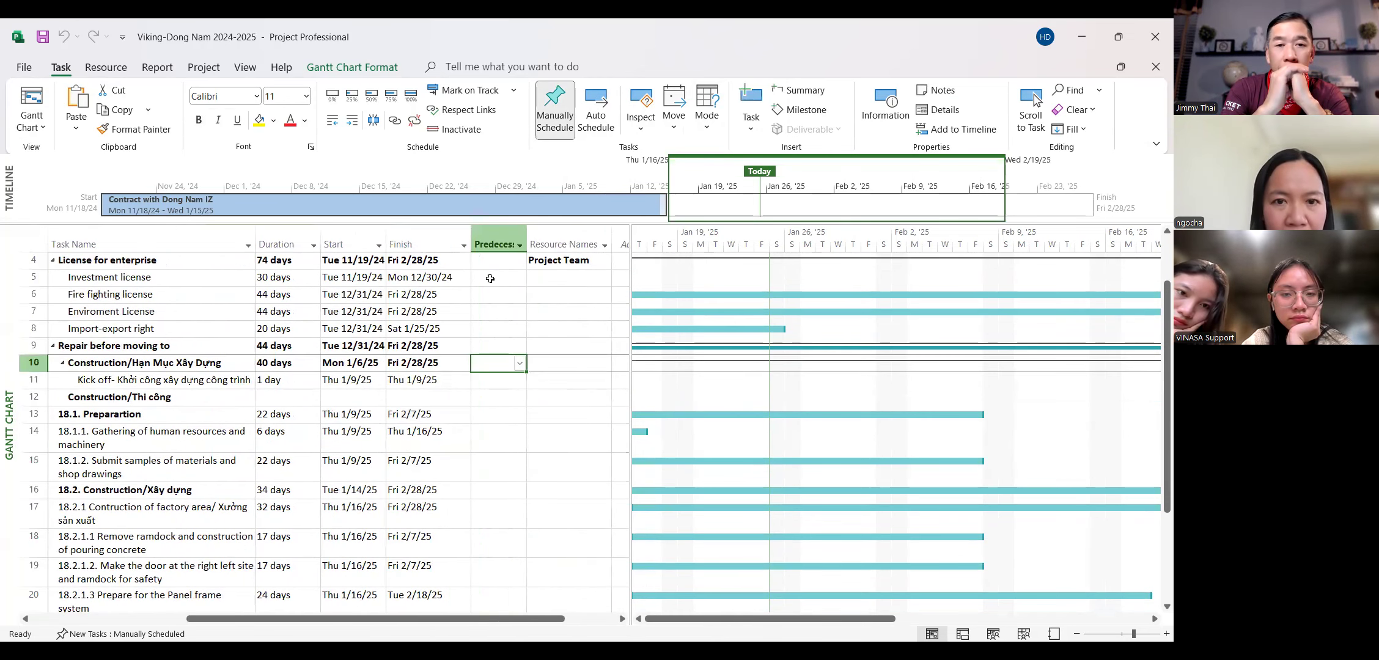
pyautogui.click(494, 244)
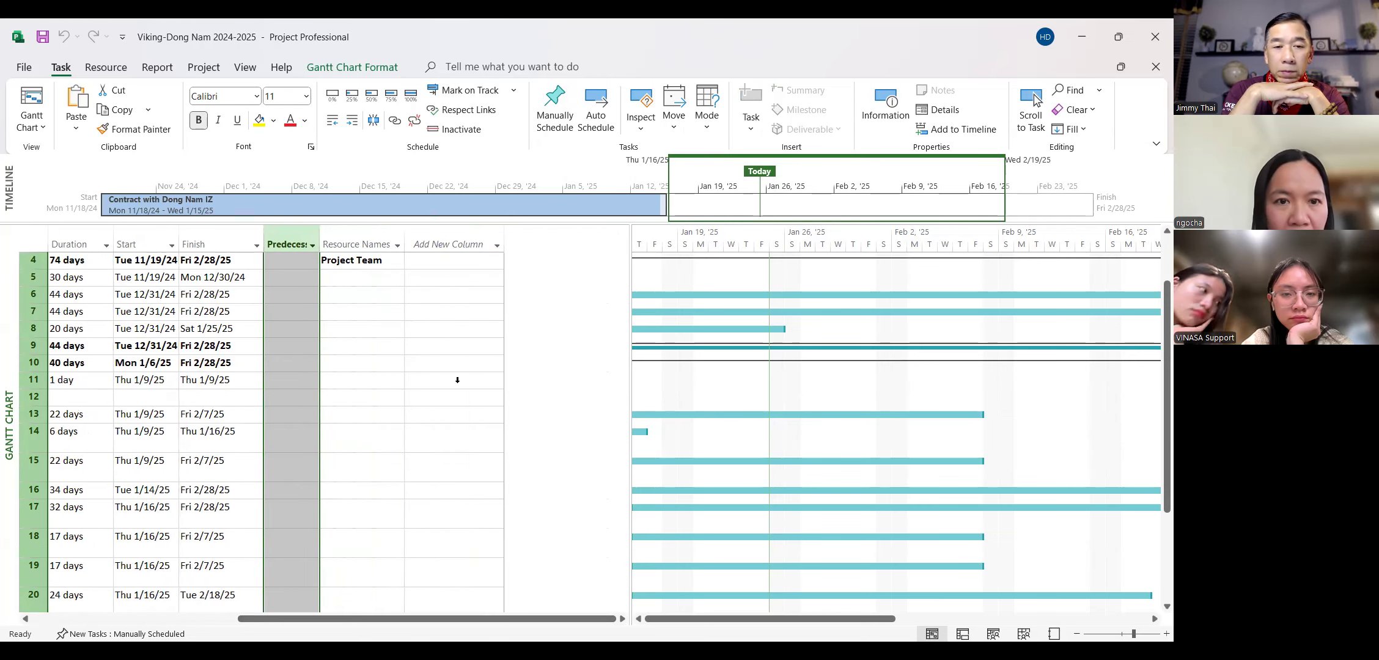
pyautogui.click(450, 244)
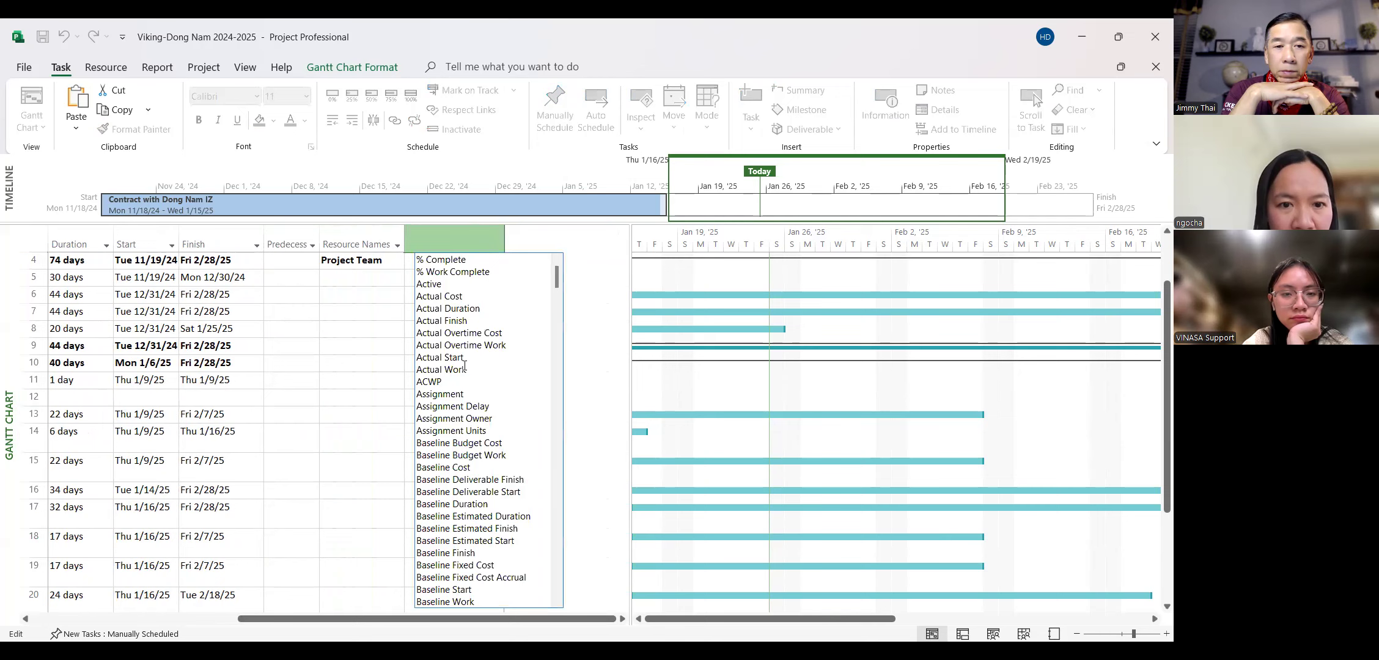
pyautogui.click(453, 320)
pyautogui.click(440, 326)
# - Enter an Actual Finish of 12/31/24 for the Investment license task
pyautogui.click(443, 278)
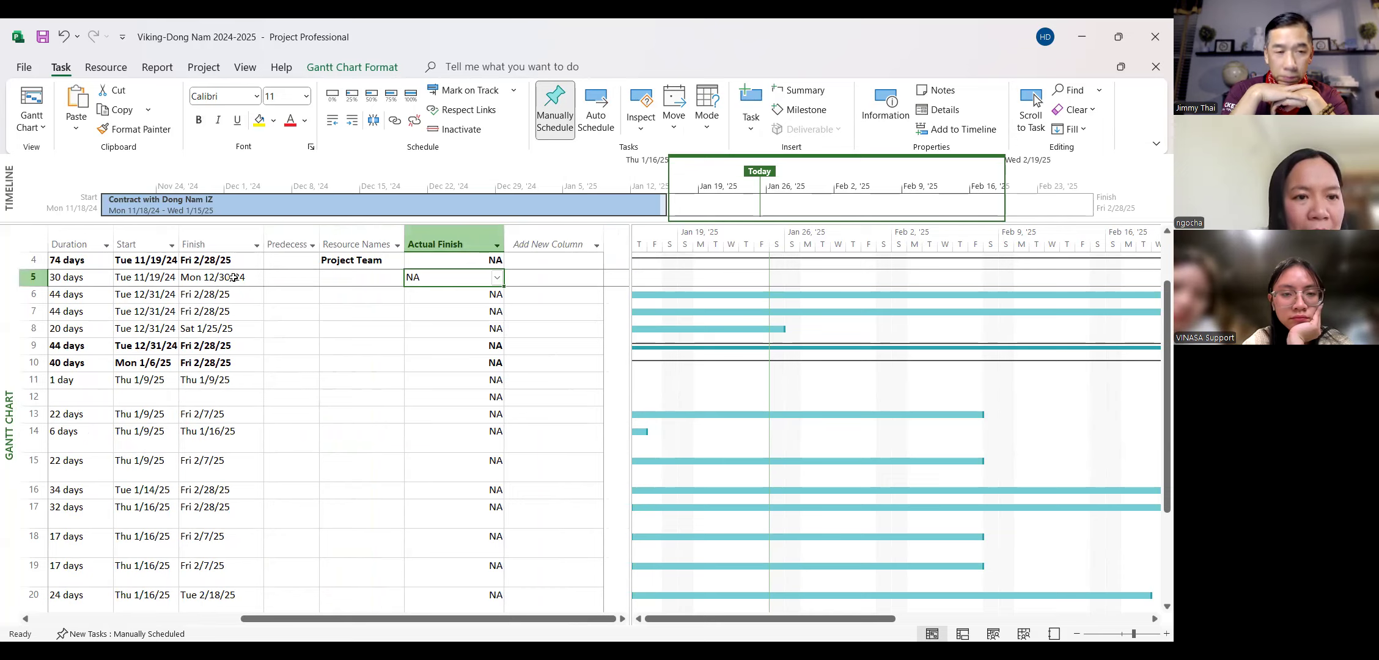
pyautogui.click(435, 279)
pyautogui.write('31/')
pyautogui.write('1')
pyautogui.press('BackSpace')
pyautogui.press('BackSpace')
pyautogui.press('BackSpace')
pyautogui.press('BackSpace')
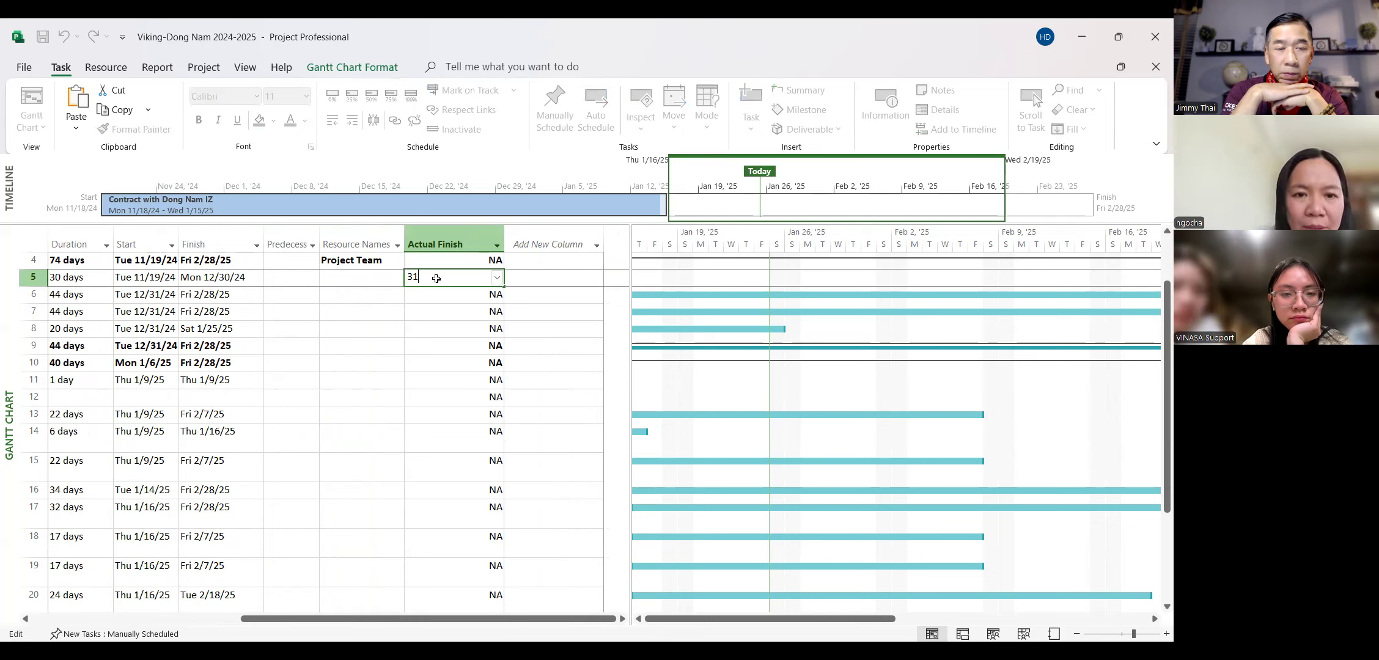
pyautogui.write('2')
pyautogui.press('BackSpace')
pyautogui.write('31/12/')
pyautogui.press('BackSpace')
pyautogui.press('BackSpace')
pyautogui.press('BackSpace')
pyautogui.press('BackSpace')
pyautogui.press('BackSpace')
pyautogui.press('BackSpace')
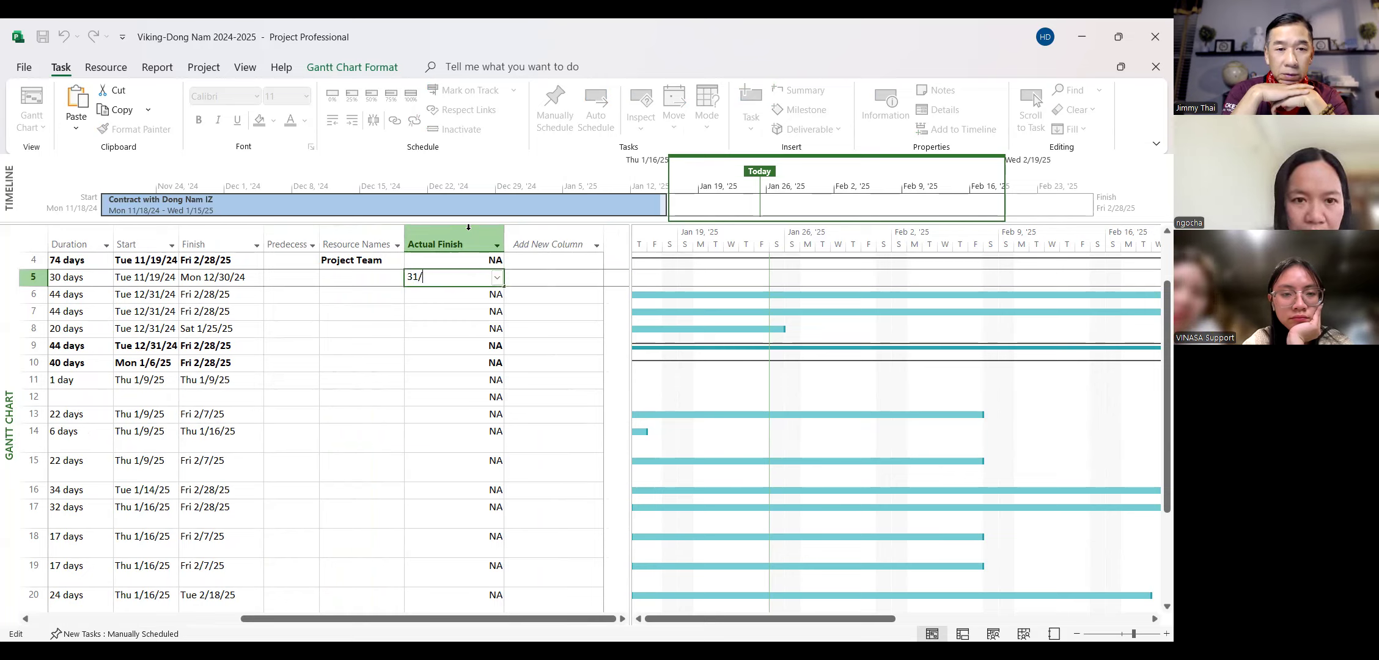
pyautogui.write('12/31/24')
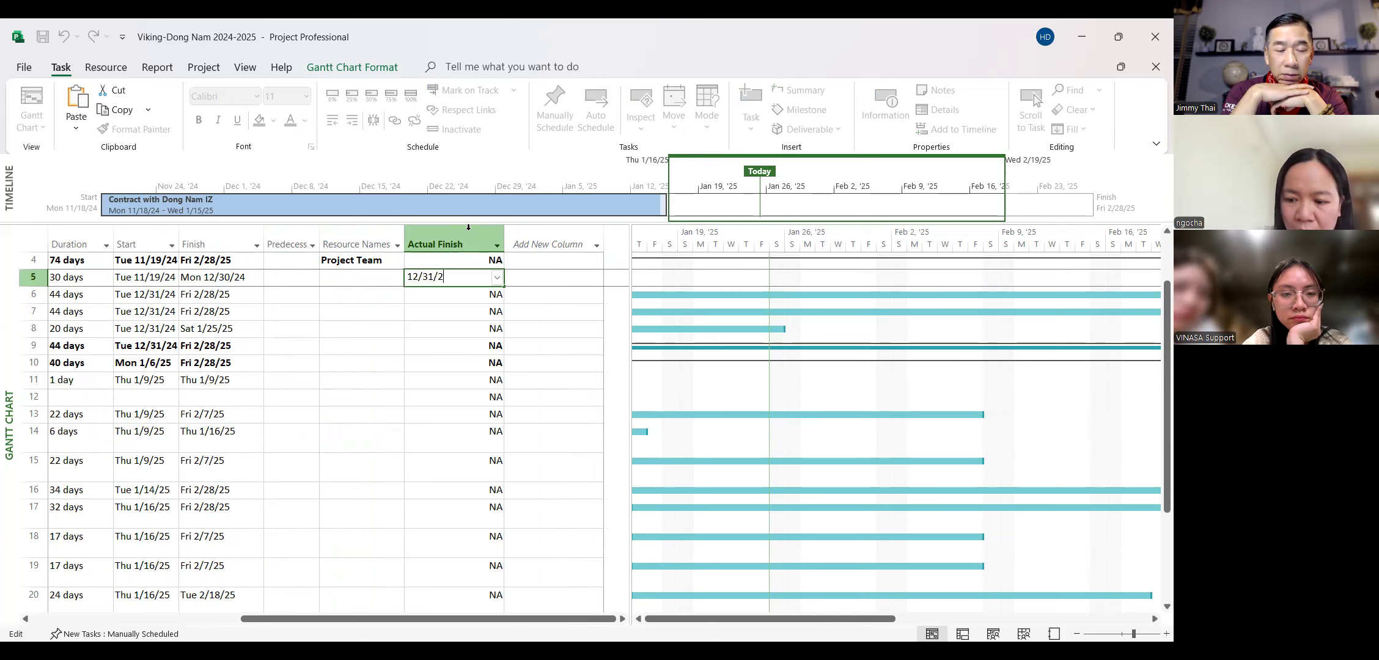
pyautogui.press('Return')
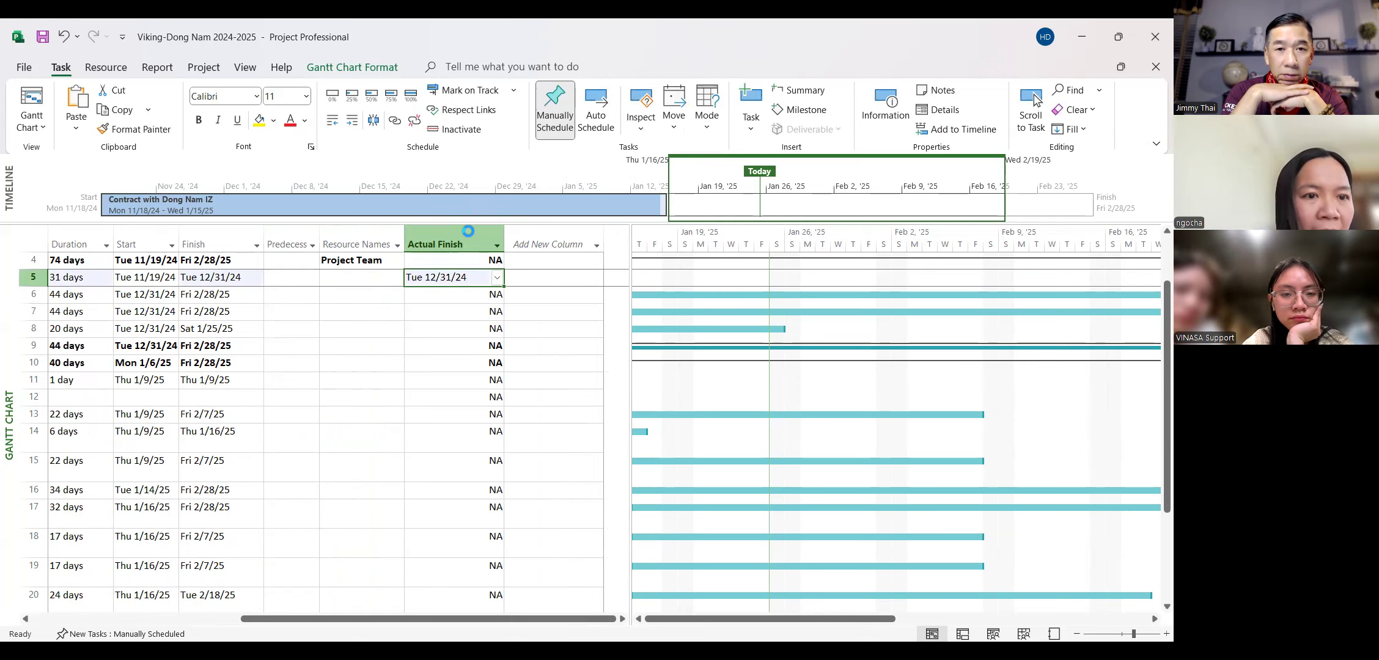
pyautogui.click(219, 232)
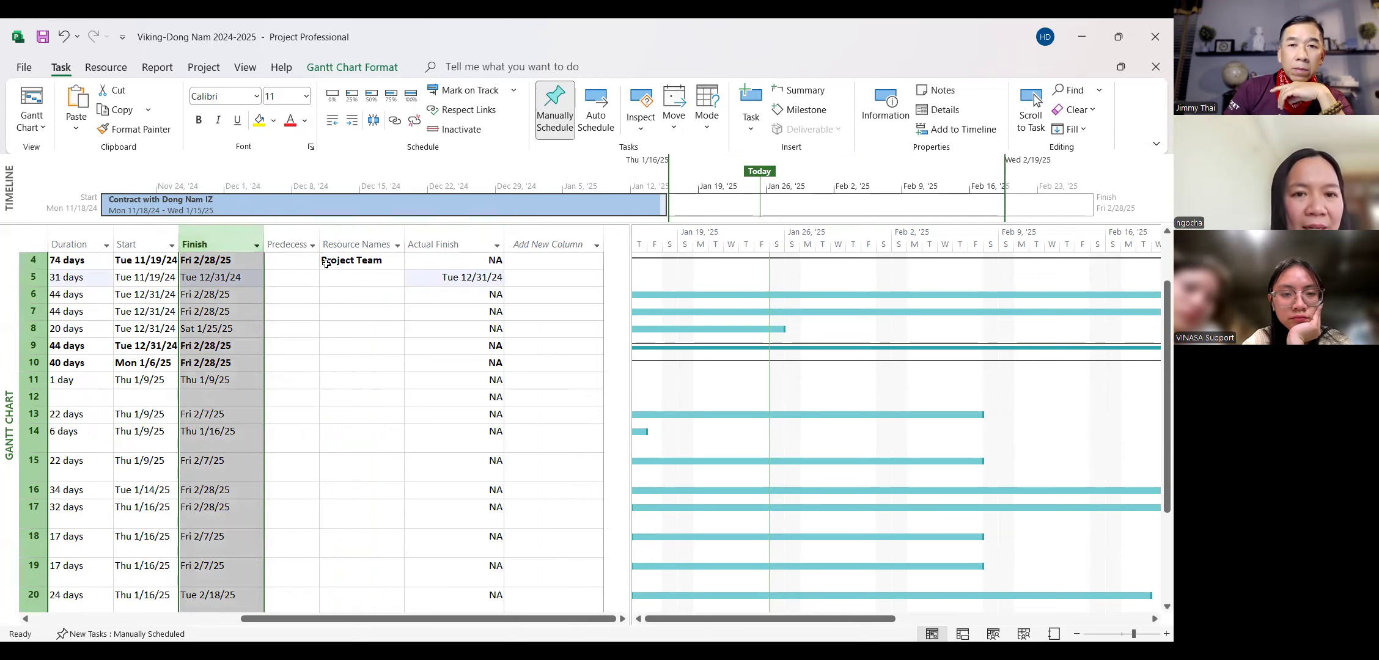
# - Check Investment license's finish dates, then drag Actual Finish between Predecessors and Resource Names
pyautogui.click(469, 279)
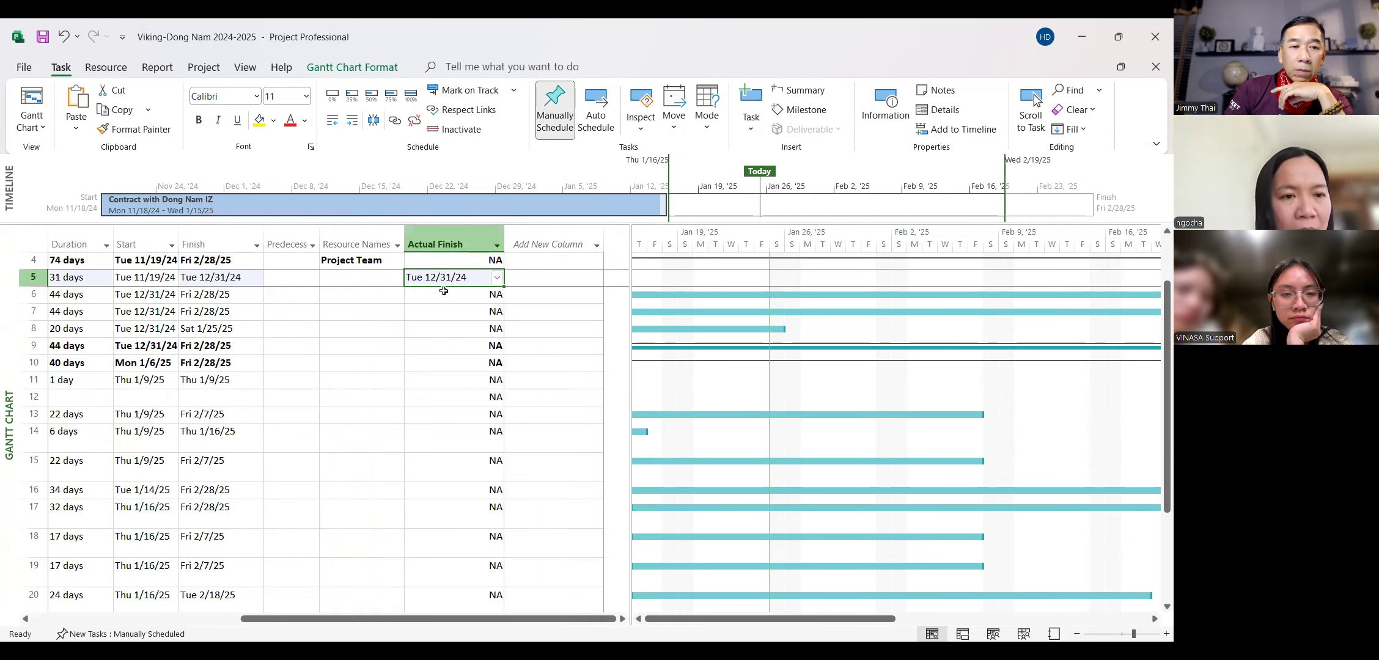
pyautogui.click(249, 279)
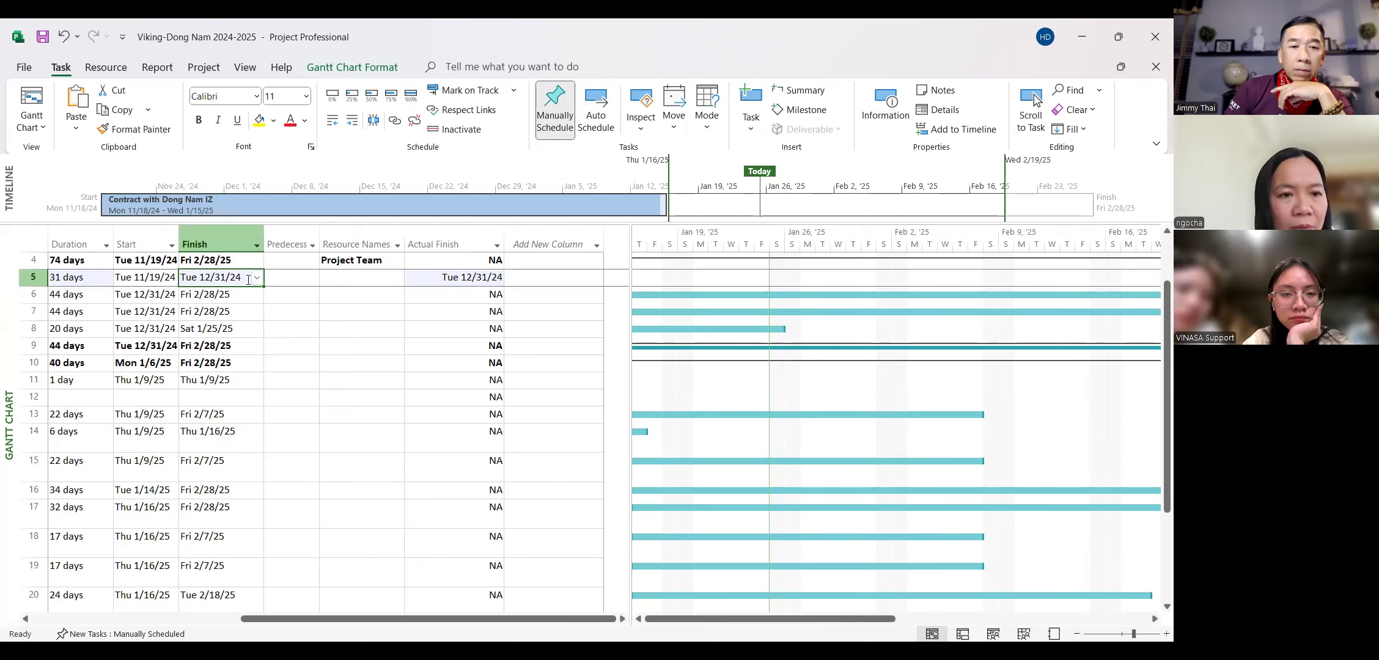
pyautogui.click(234, 244)
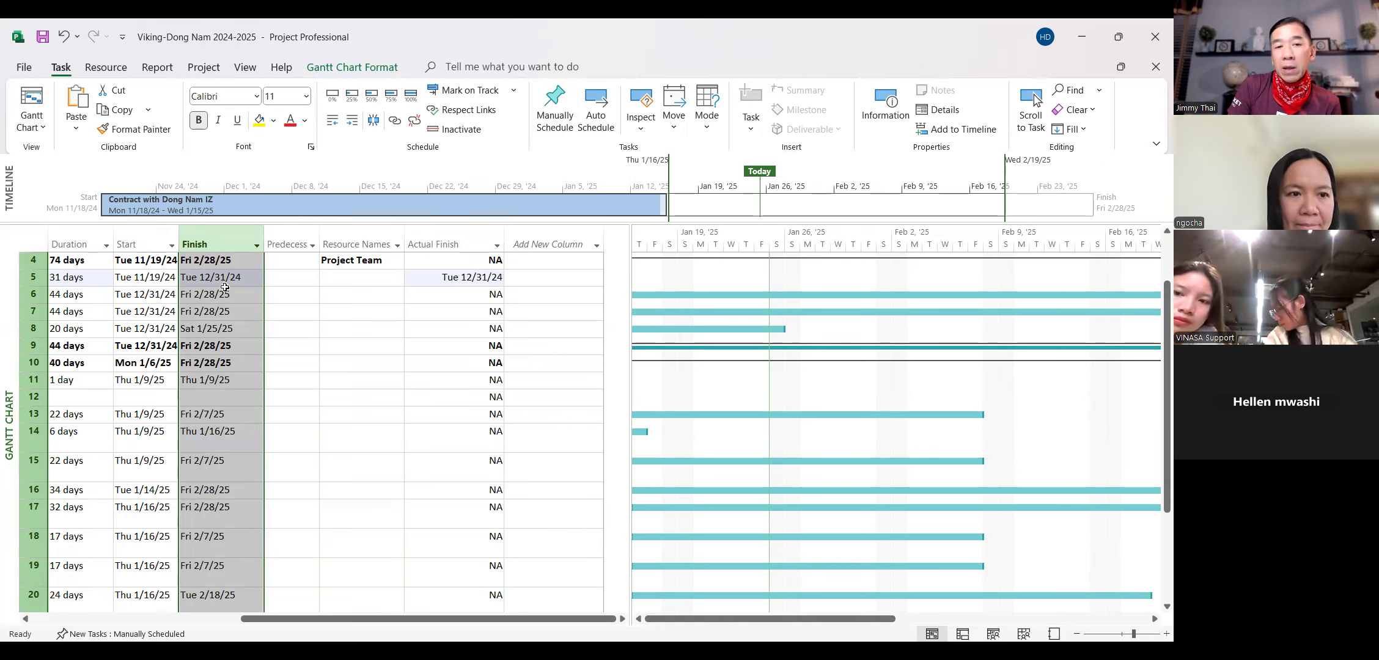
pyautogui.moveTo(328, 621); pyautogui.dragTo(339, 621)
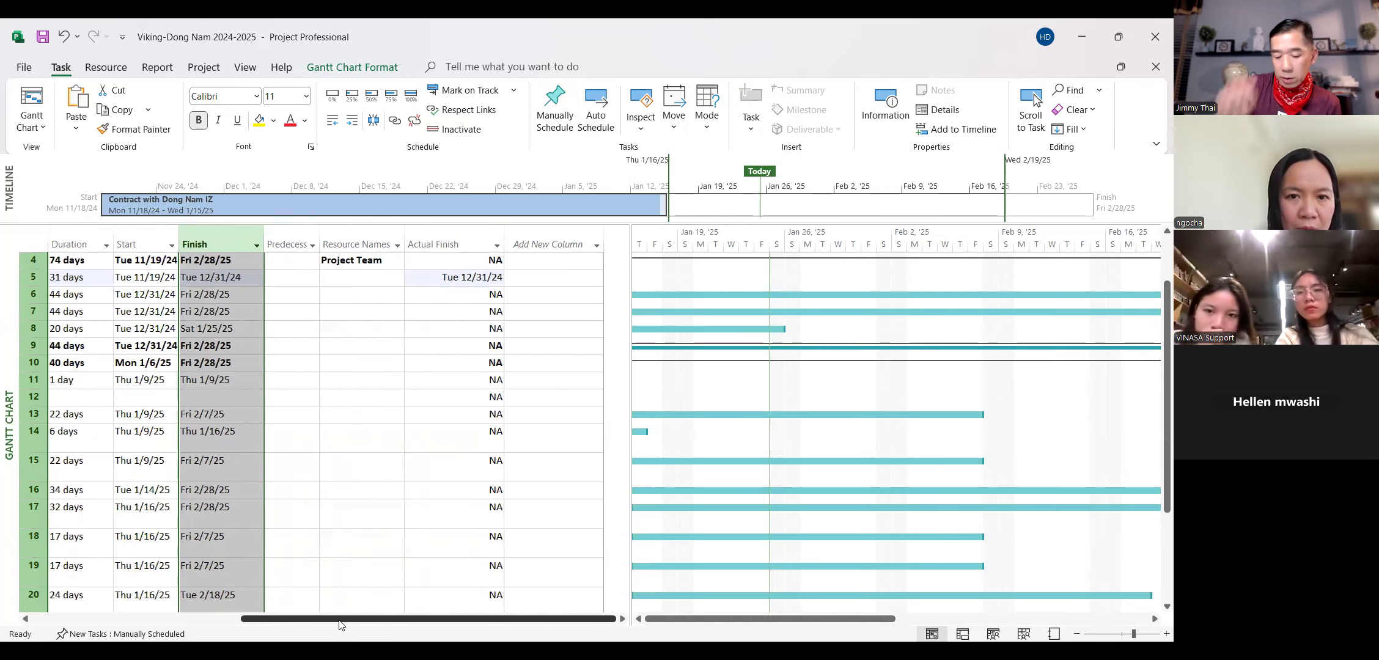
pyautogui.click(468, 248)
pyautogui.moveTo(469, 254); pyautogui.dragTo(272, 245)
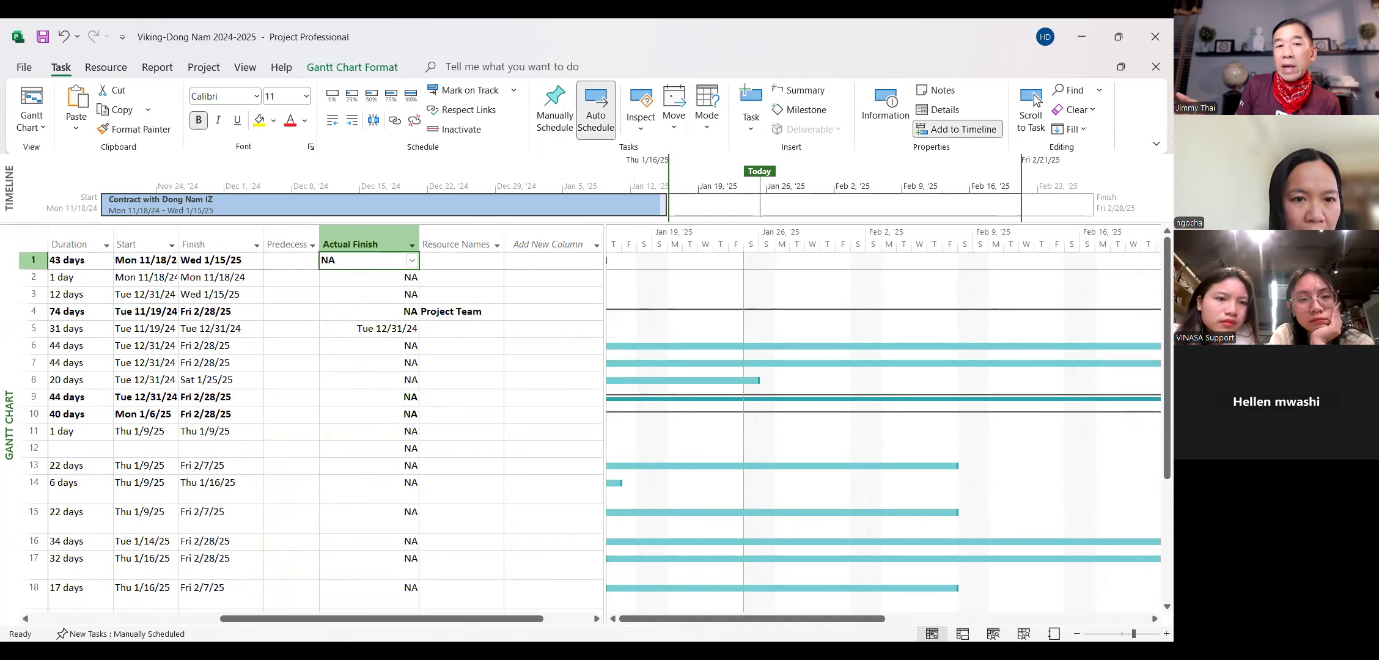
# - Drag the Actual Finish column to sit directly after Finish
pyautogui.moveTo(419, 618); pyautogui.dragTo(389, 607)
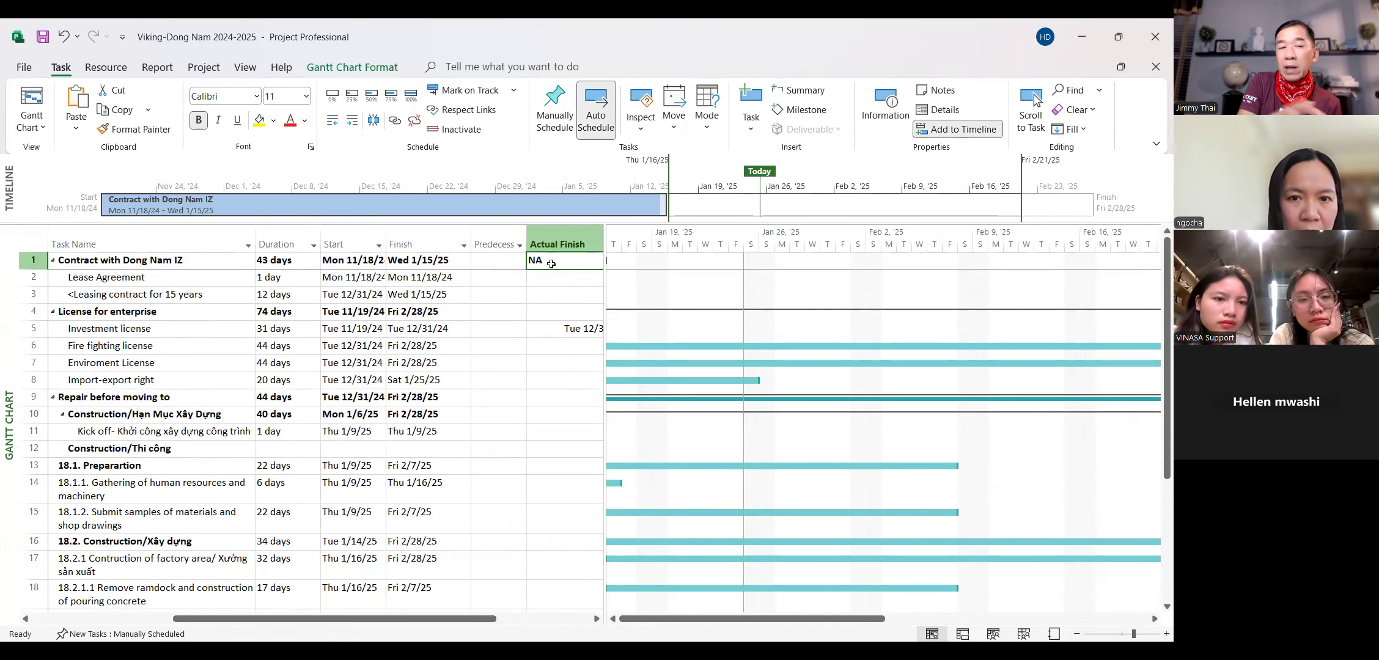
pyautogui.click(550, 245)
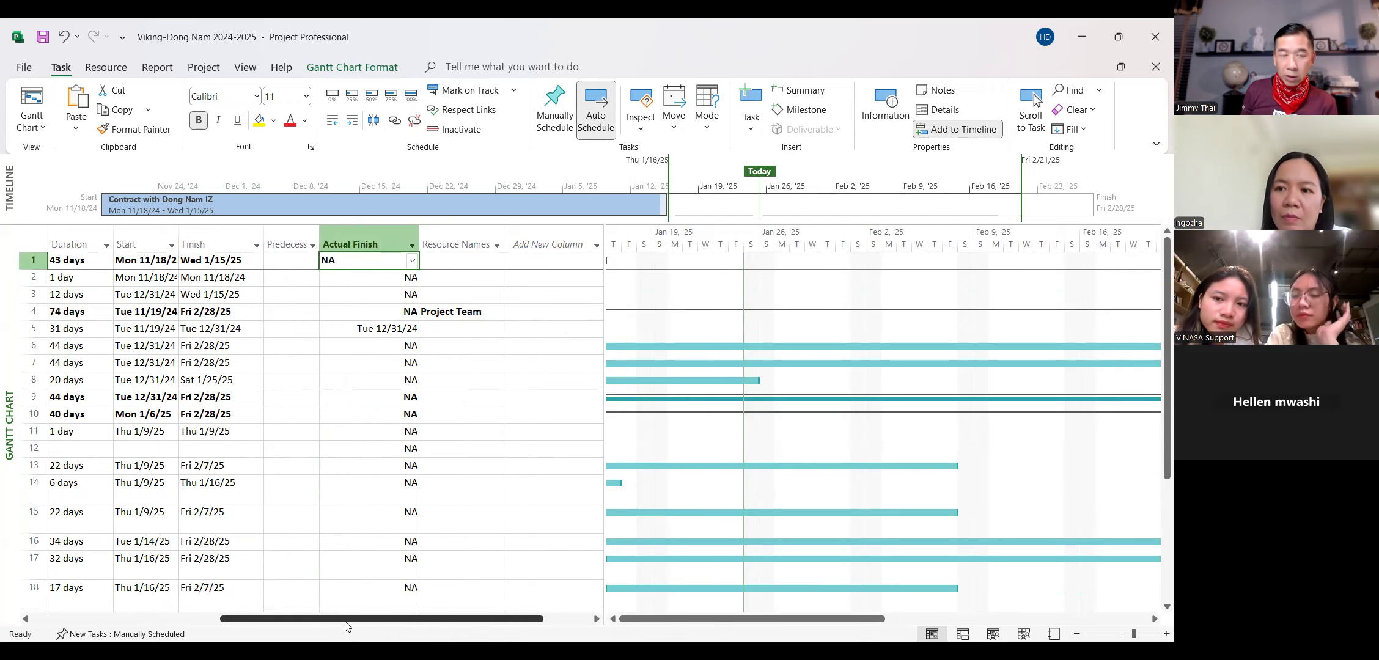
pyautogui.hscroll(-3, 345, 625)
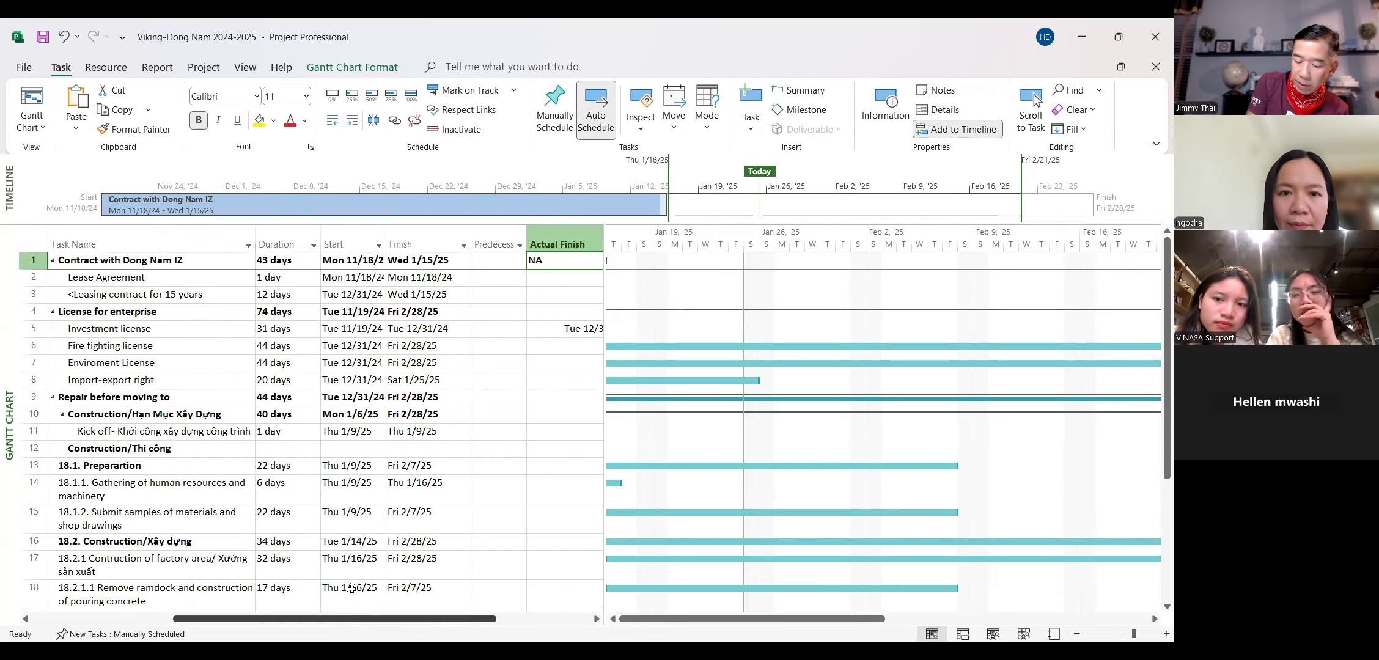
pyautogui.click(483, 347)
pyautogui.click(536, 238)
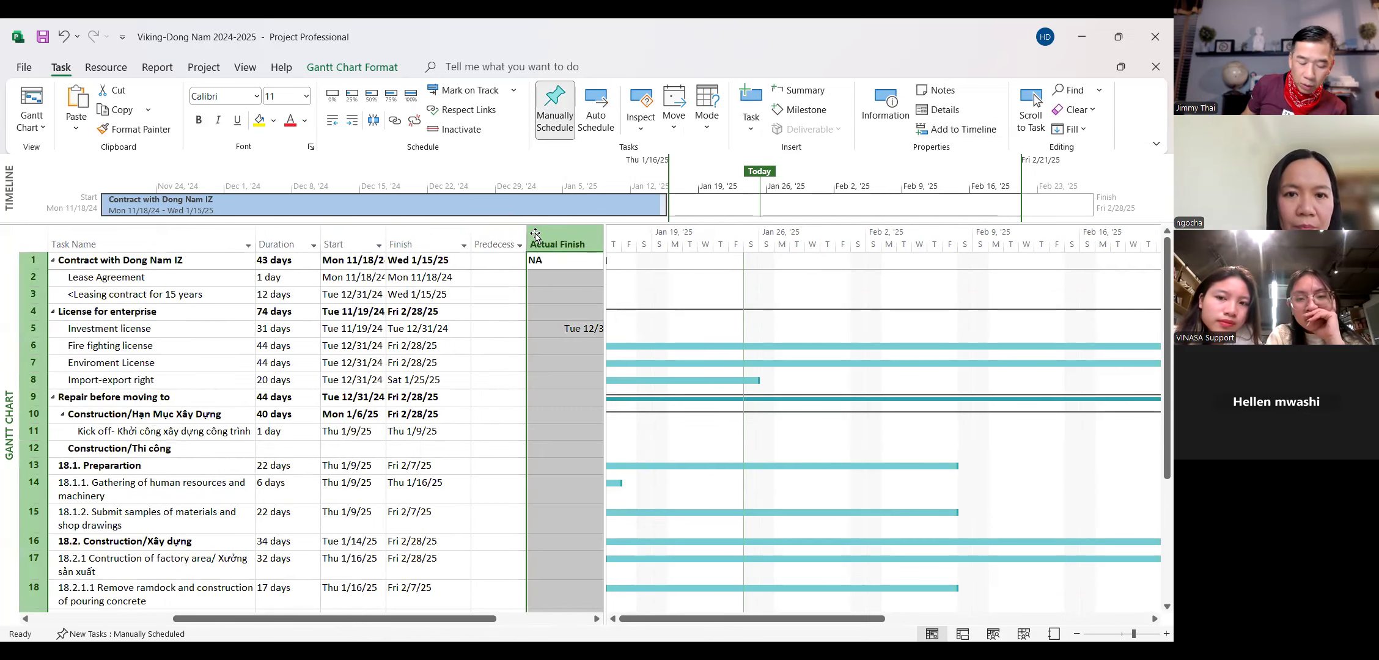
pyautogui.moveTo(535, 239); pyautogui.dragTo(469, 247)
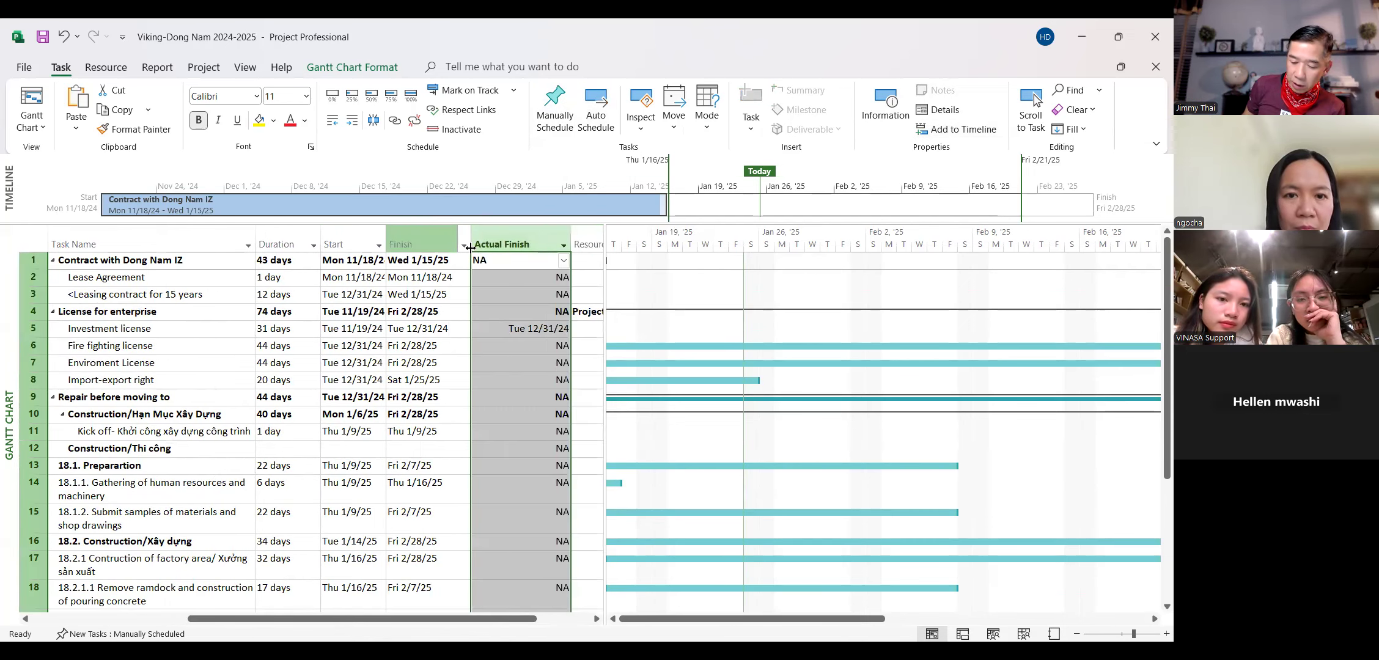
pyautogui.click(466, 359)
# - Save the schedule and scroll the table back to the left
pyautogui.click(39, 43)
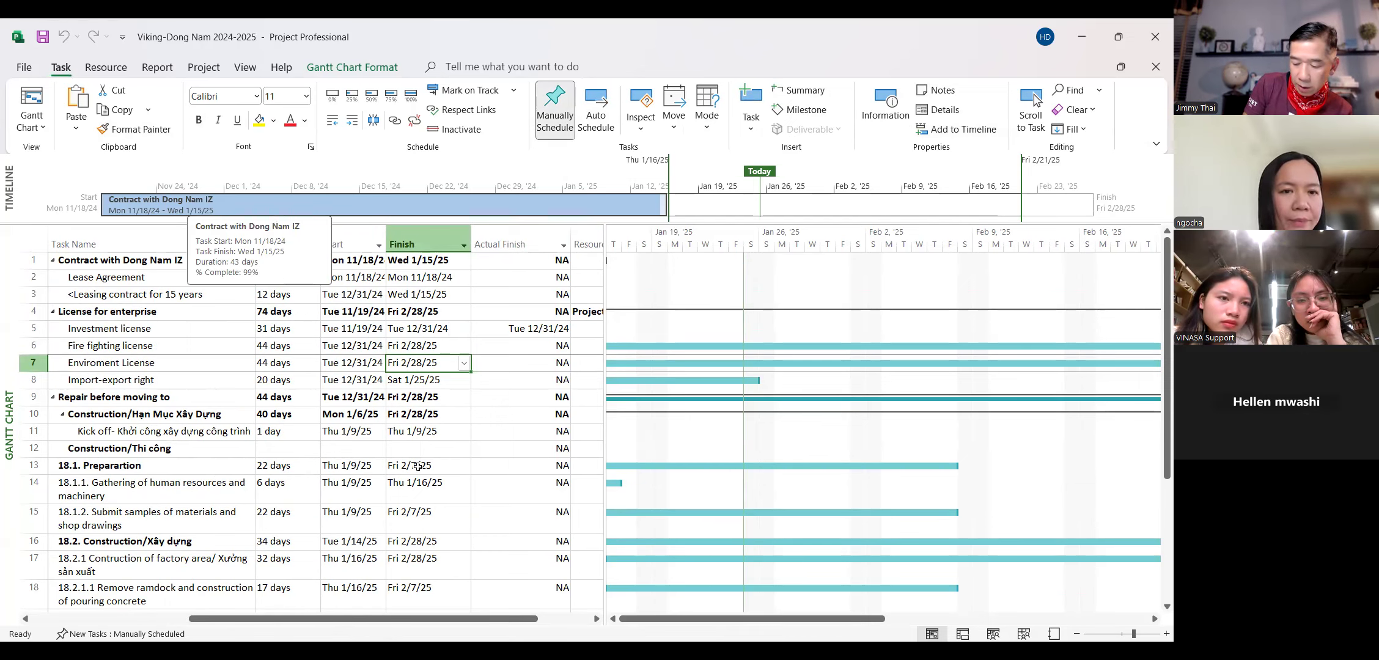
pyautogui.click(517, 413)
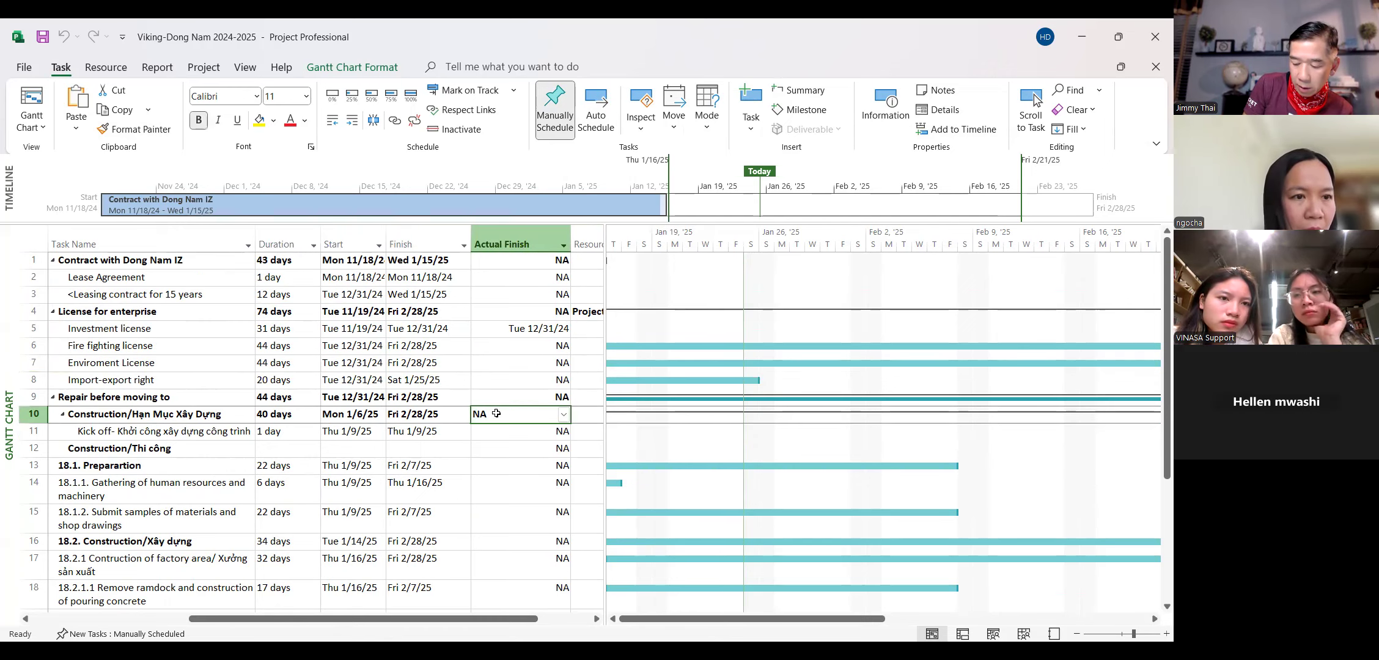
pyautogui.moveTo(344, 619); pyautogui.dragTo(230, 616)
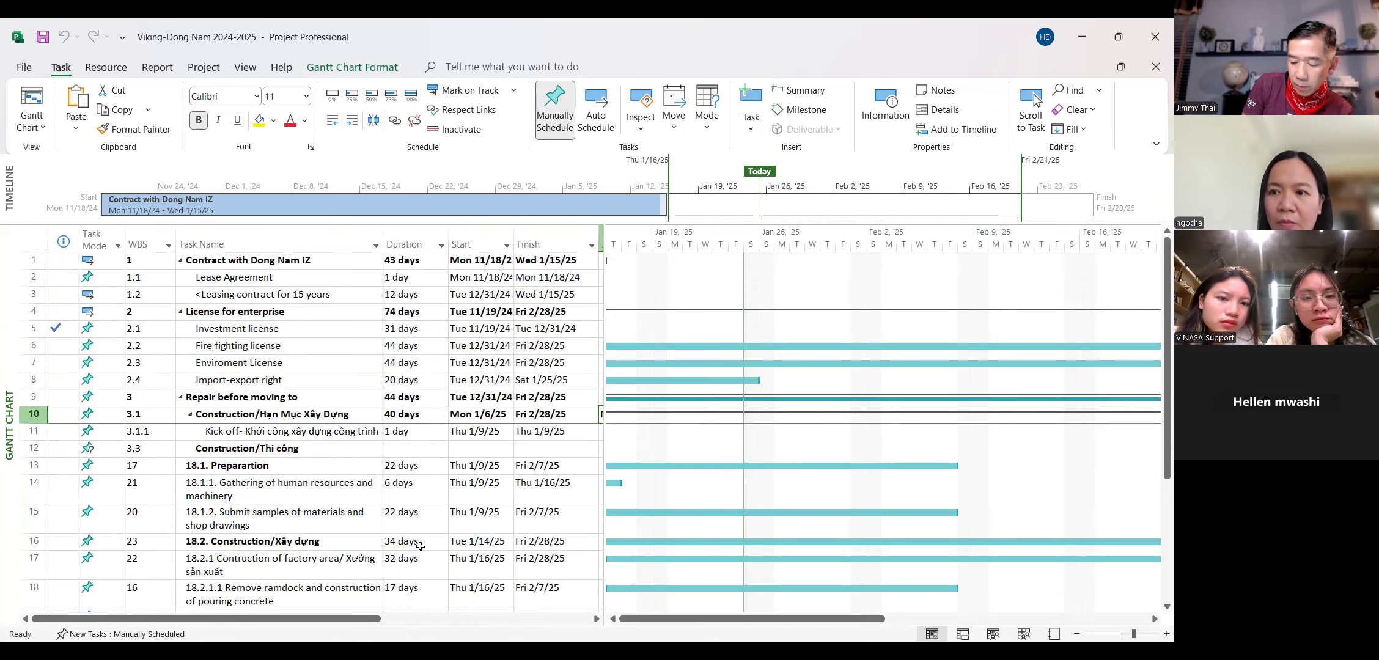
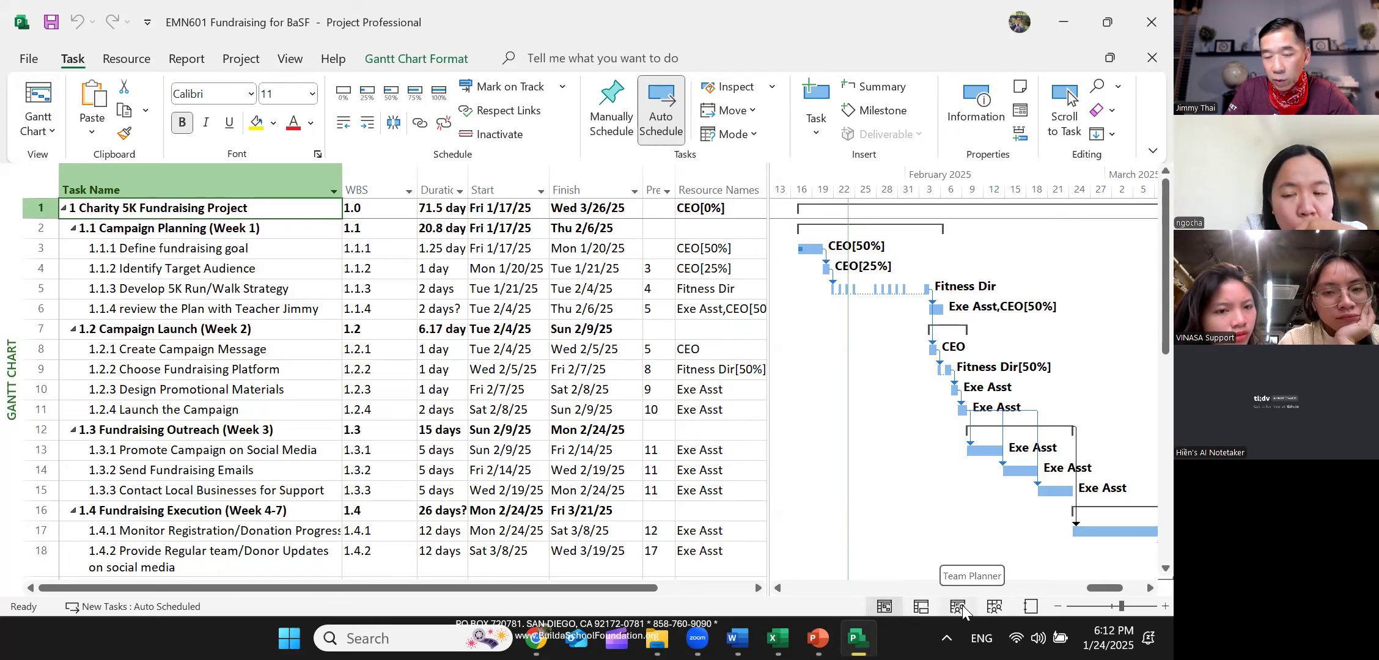
# - Cycle through the Gantt Chart, Task Usage and Team Planner views, ending on the Resource Sheet
pyautogui.click(882, 608)
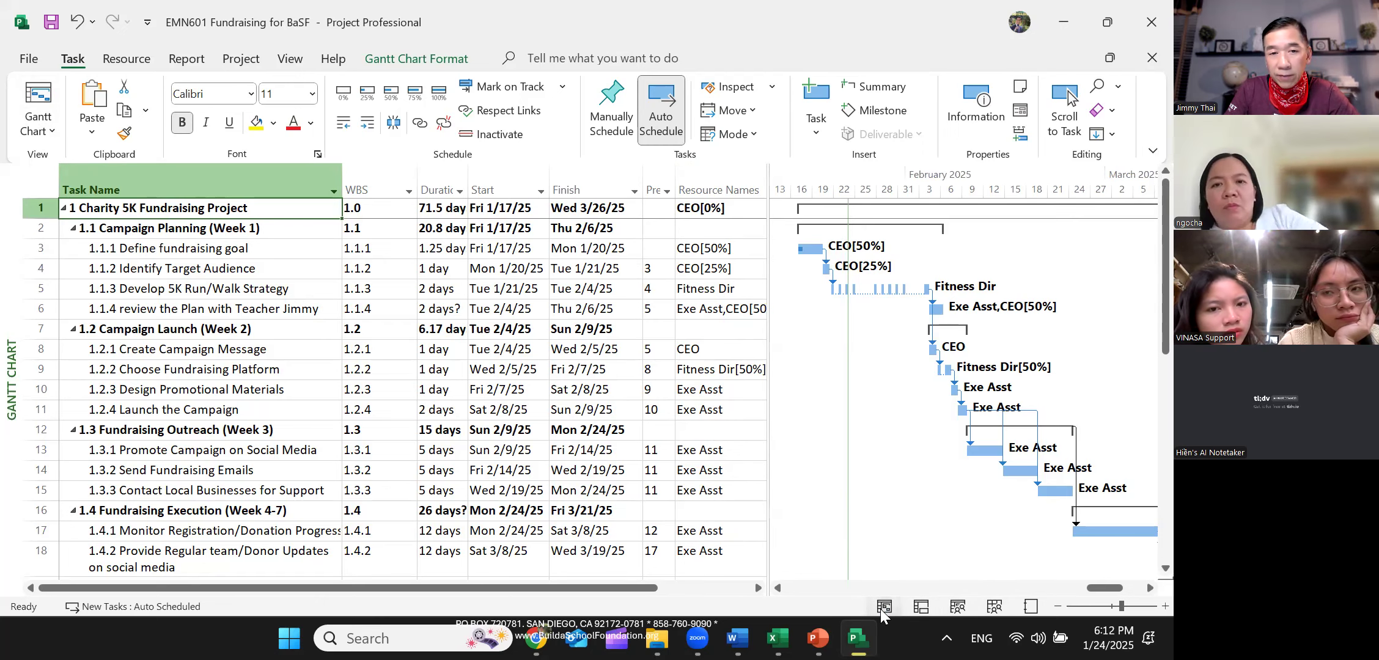
pyautogui.click(920, 609)
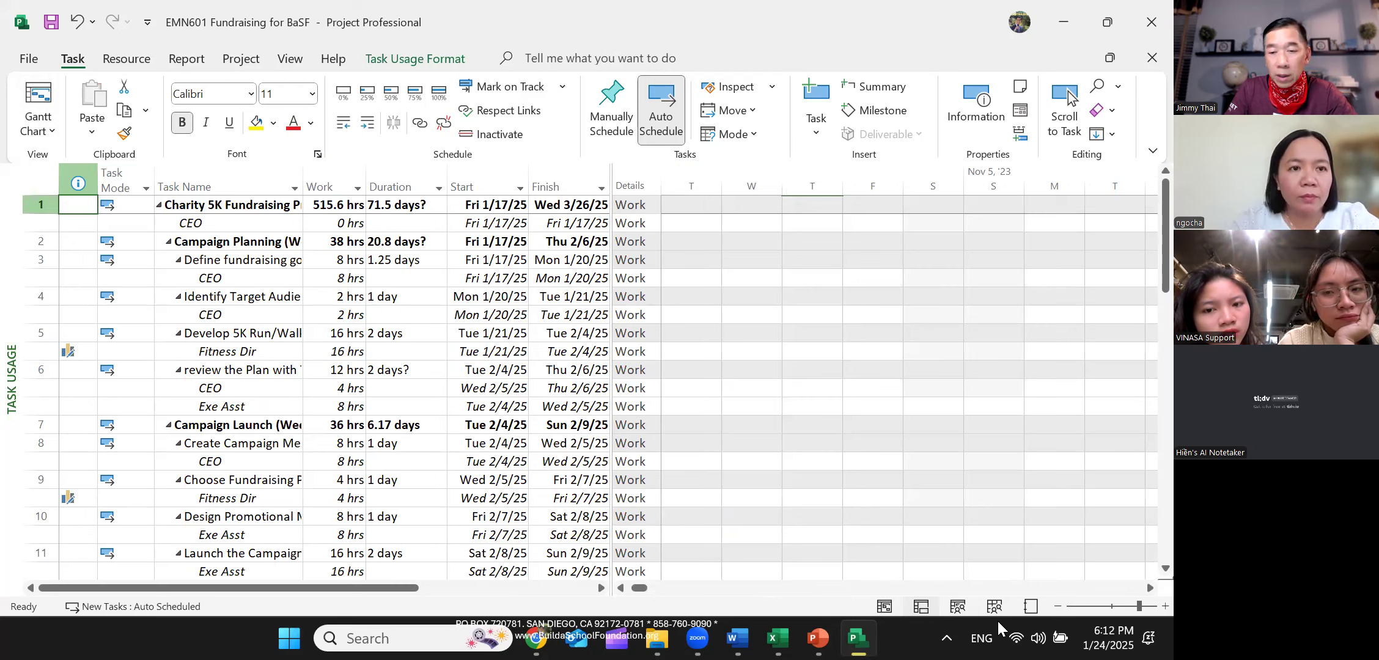
pyautogui.click(954, 605)
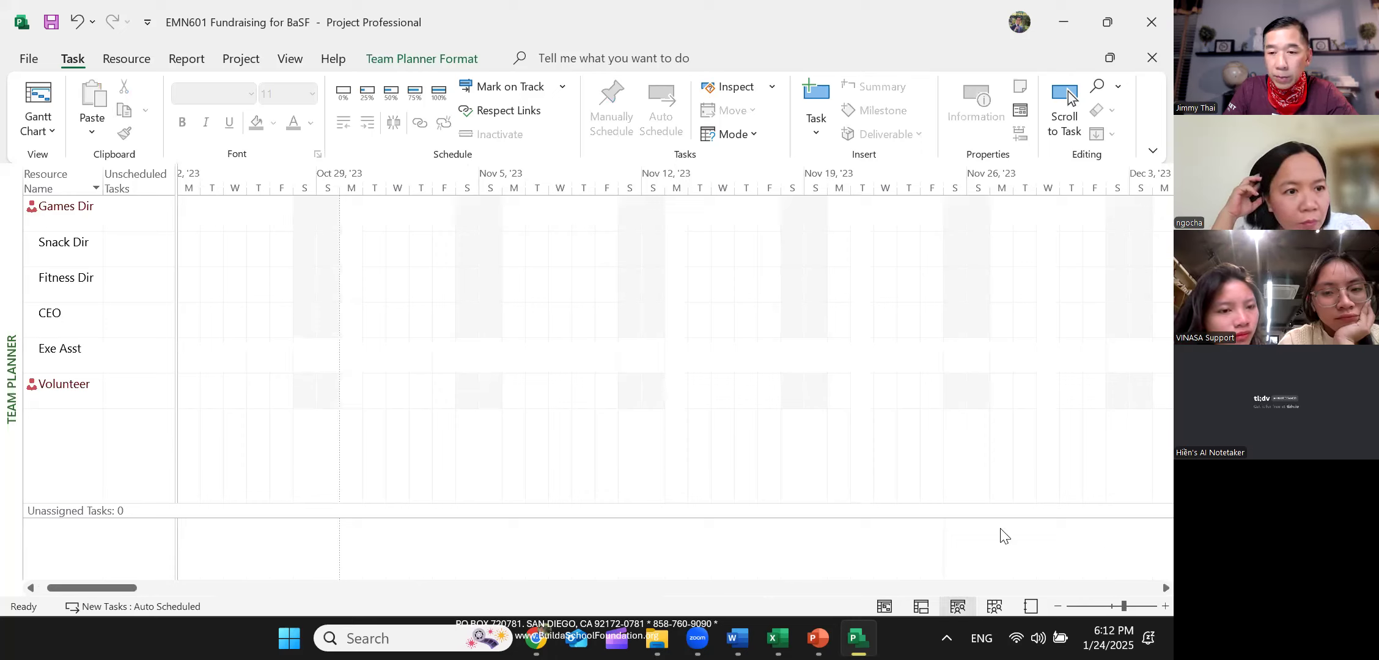
pyautogui.click(995, 606)
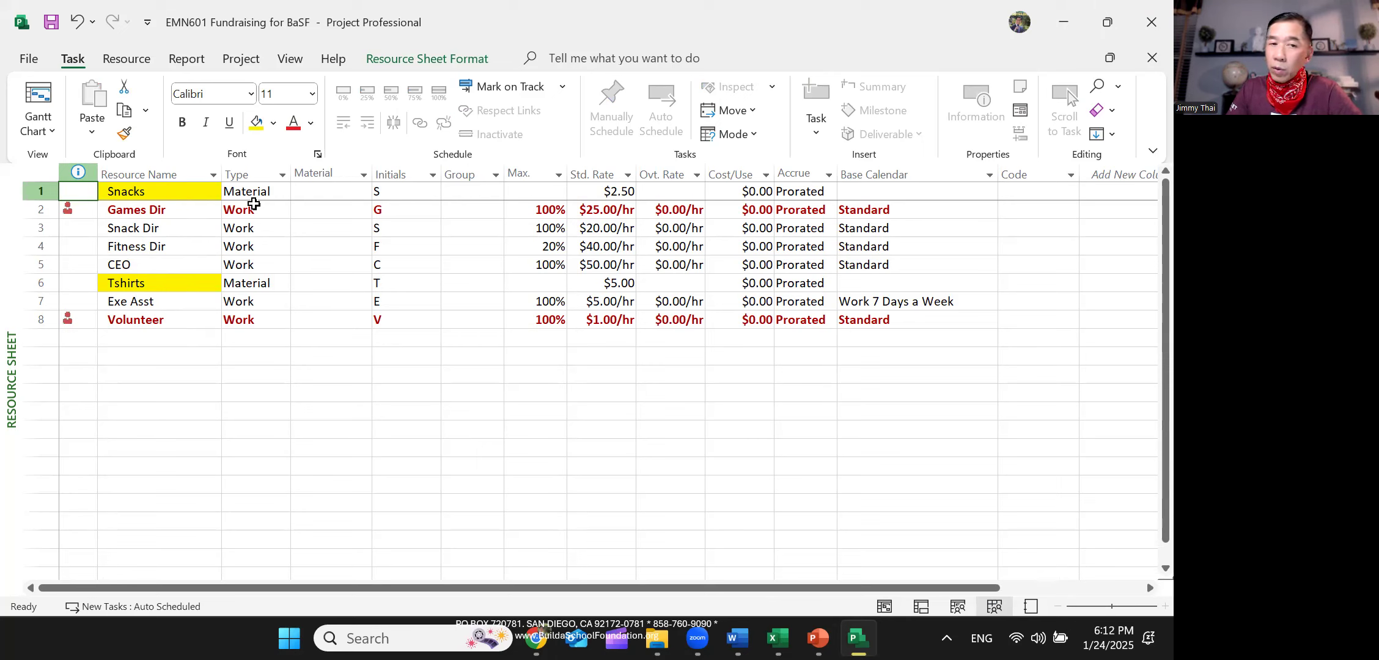
pyautogui.click(282, 175)
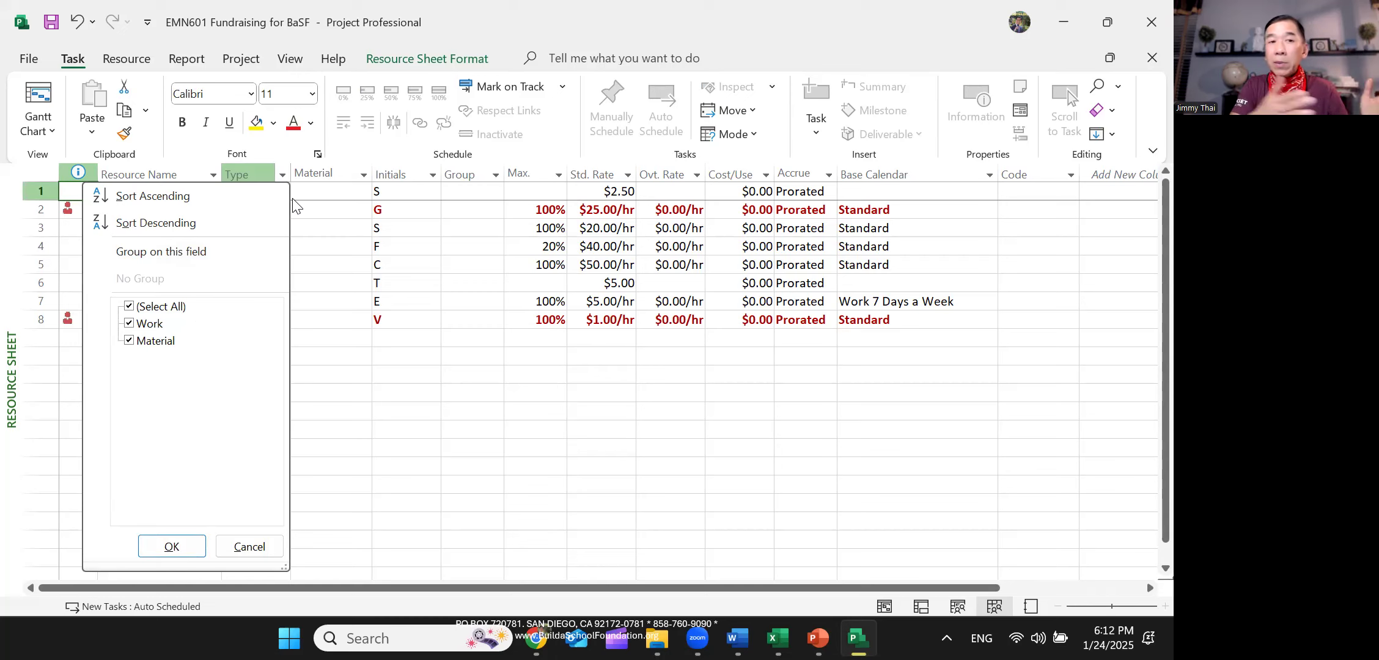
pyautogui.click(256, 168)
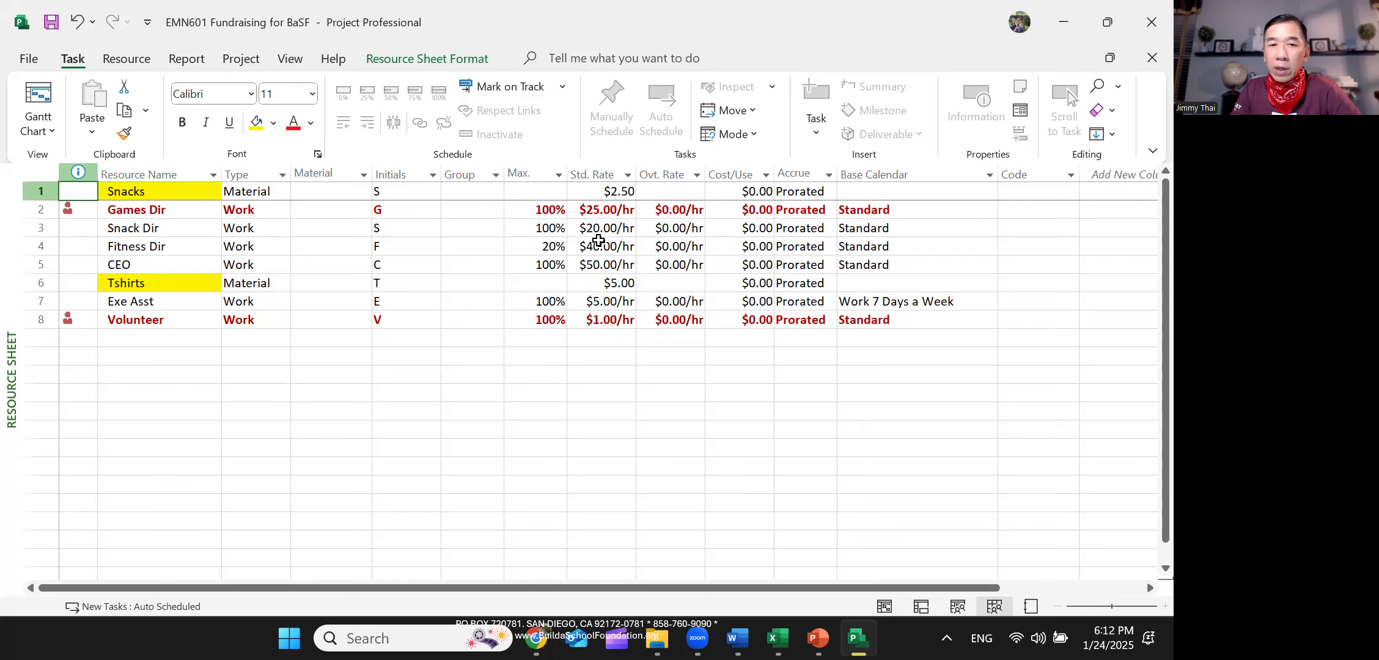
# - Check the Games Dir $25.00/hr and CEO $50.00/hr standard rates, then return to the Gantt Chart
pyautogui.click(161, 214)
pyautogui.click(585, 210)
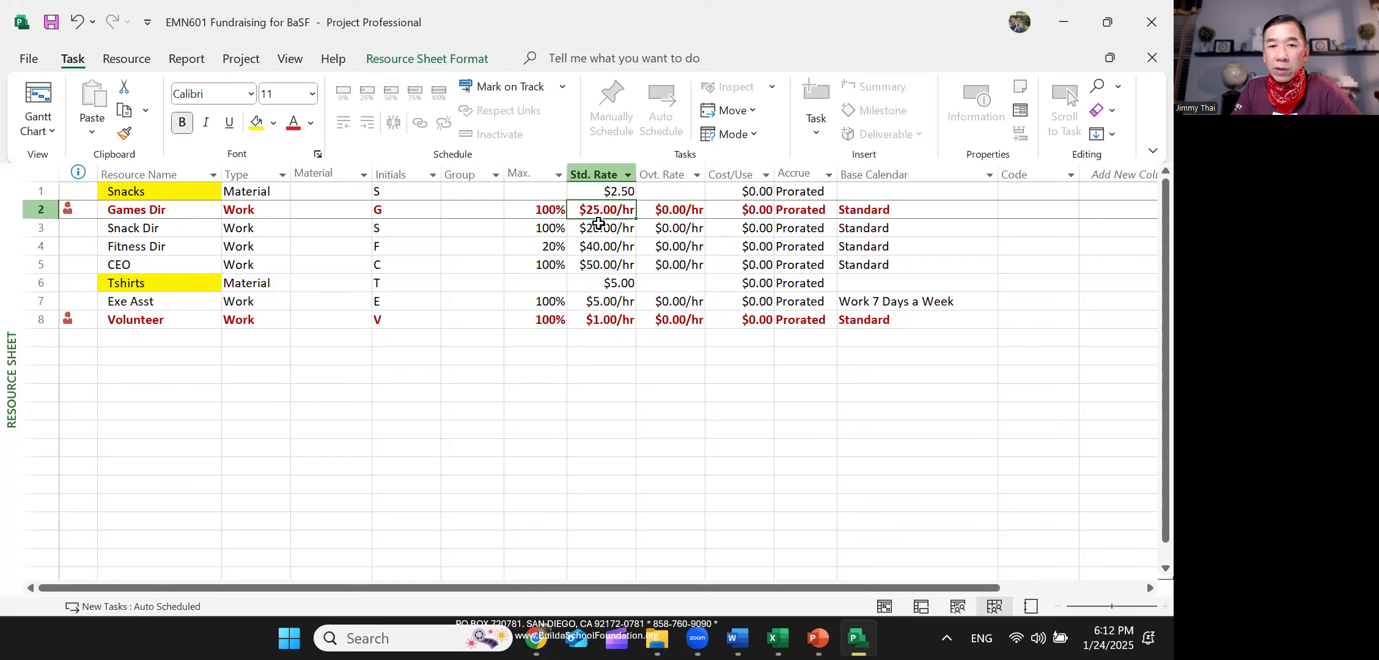
pyautogui.click(611, 266)
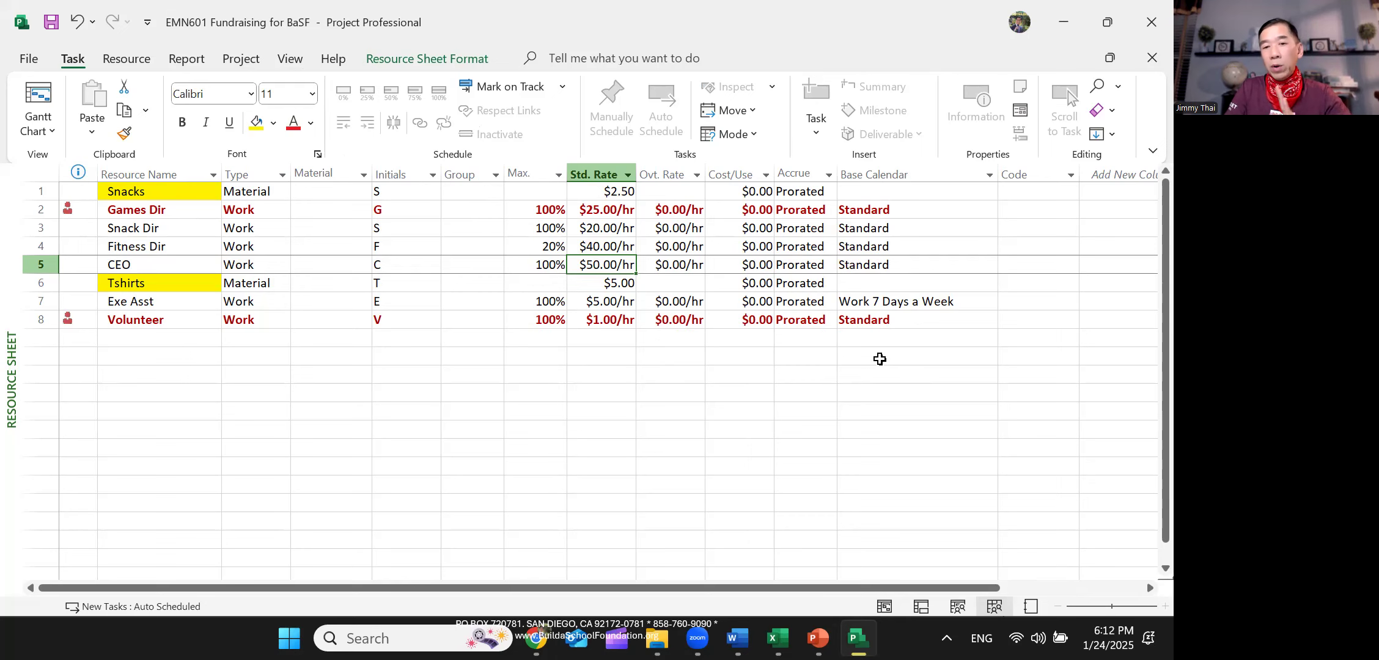
pyautogui.click(884, 610)
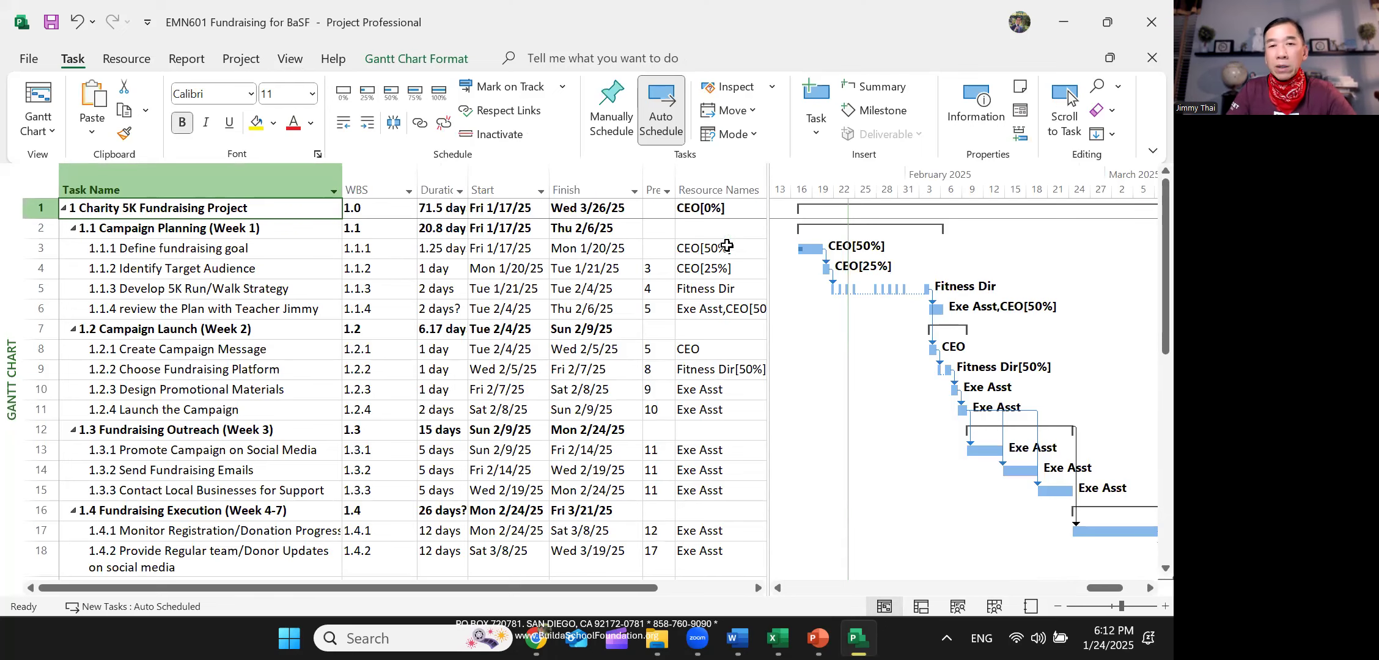
# - Inspect task 3's CEO[50%] assignment and open Task Information for Define fundraising goal
pyautogui.click(723, 185)
pyautogui.click(724, 185)
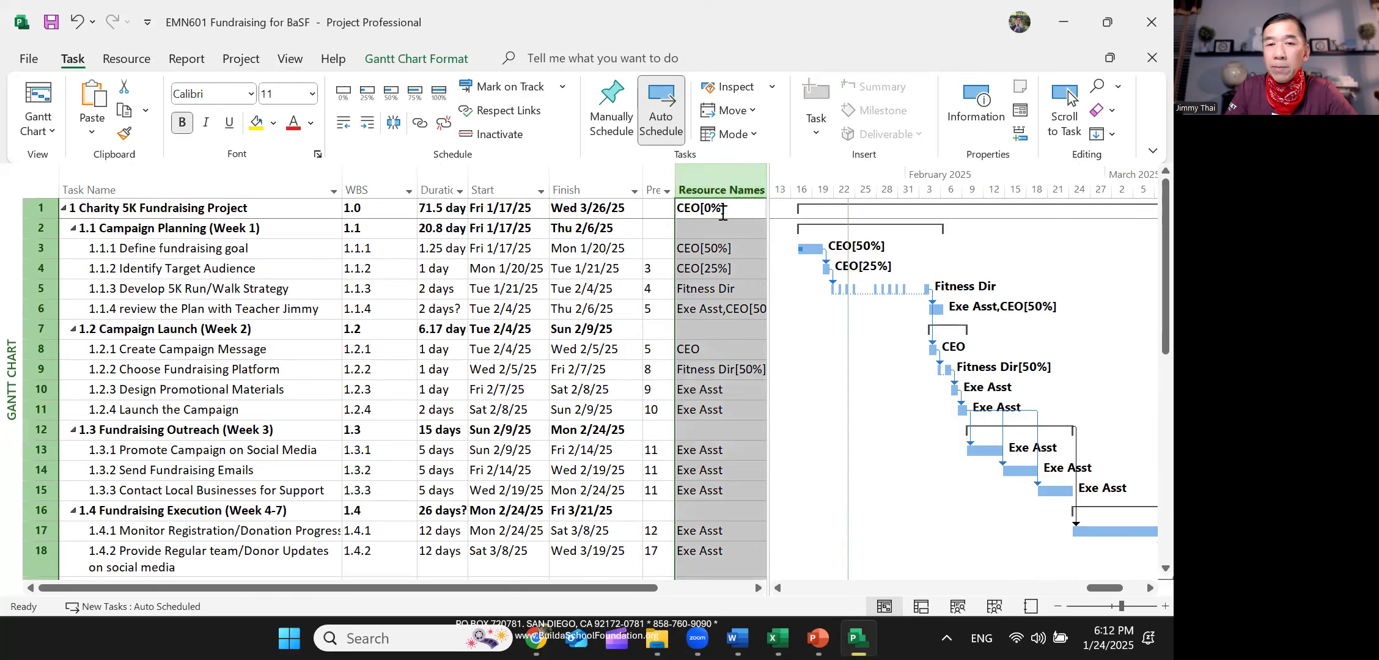
pyautogui.click(710, 249)
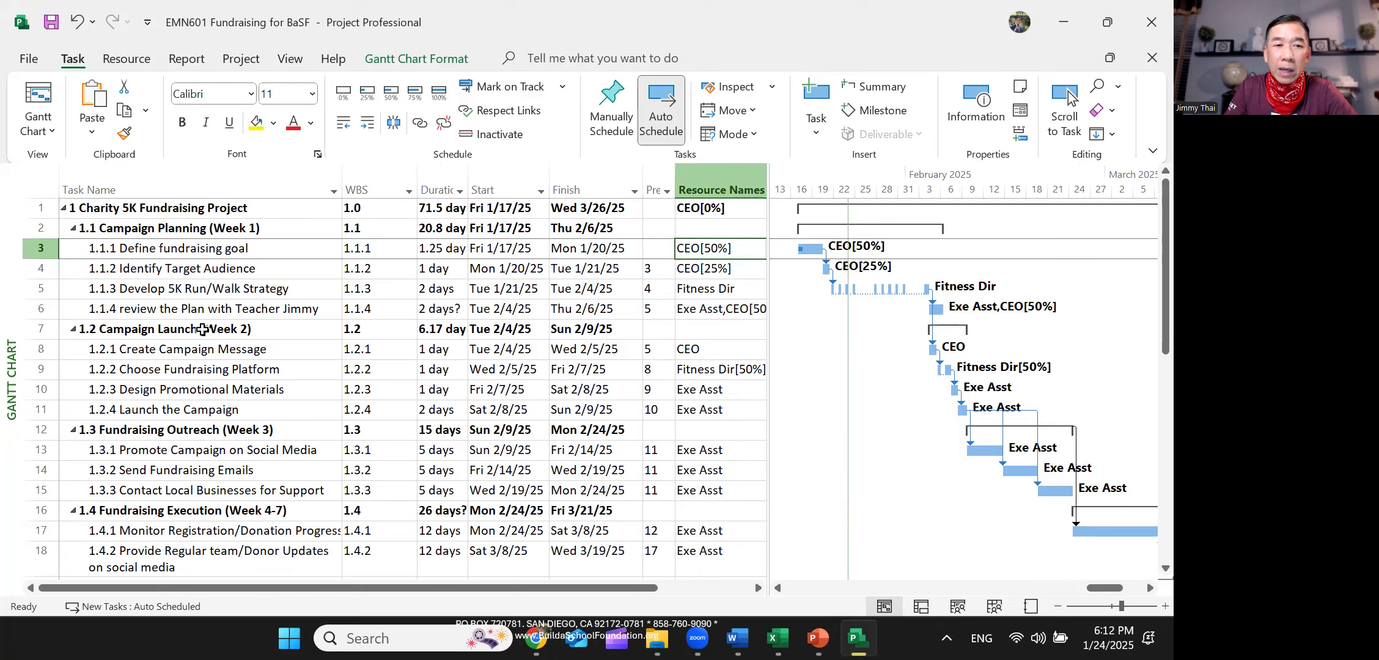
pyautogui.doubleClick(222, 252)
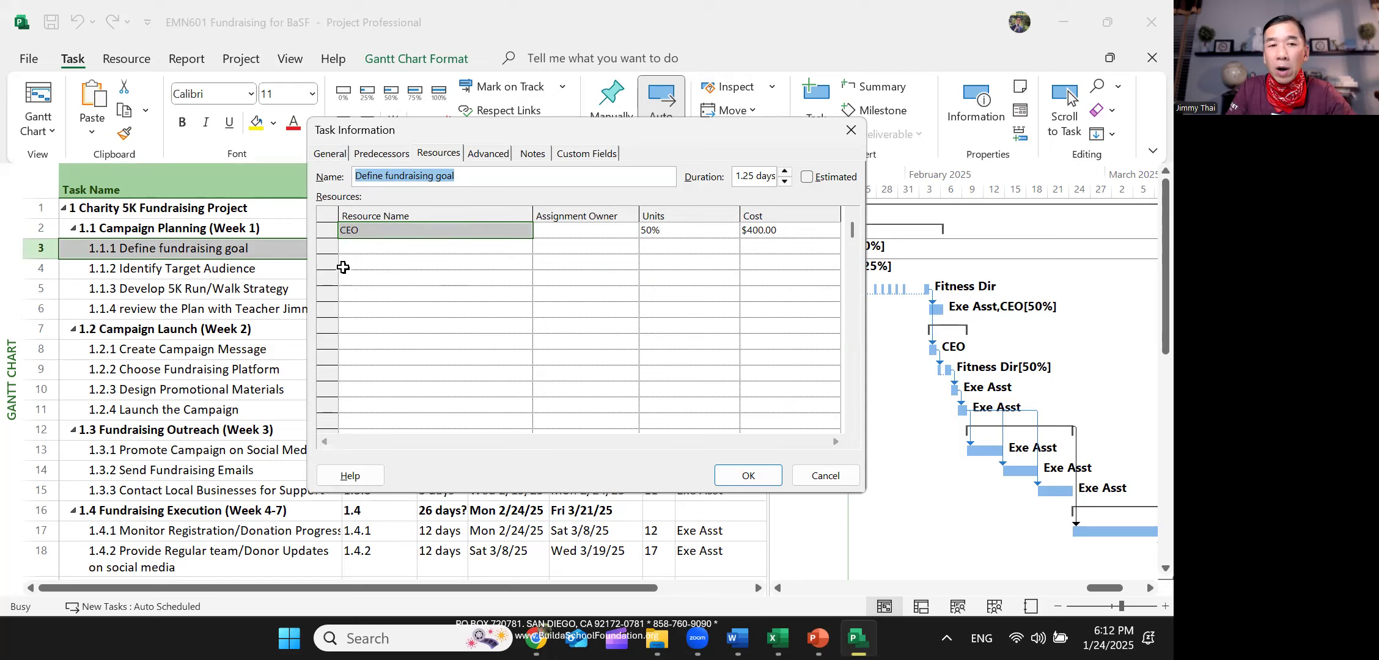
# - Set Define fundraising goal's duration to 1d and assign Exe Asst next to CEO[50%]
pyautogui.click(399, 244)
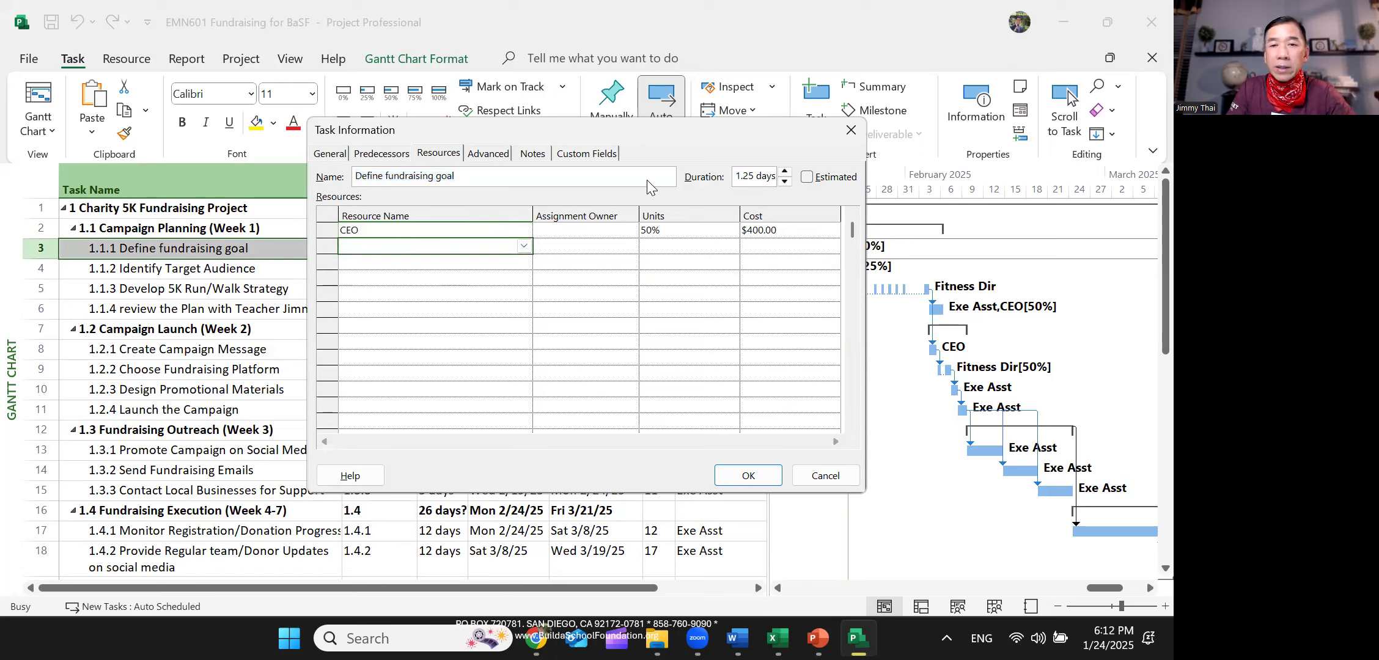
pyautogui.click(785, 182)
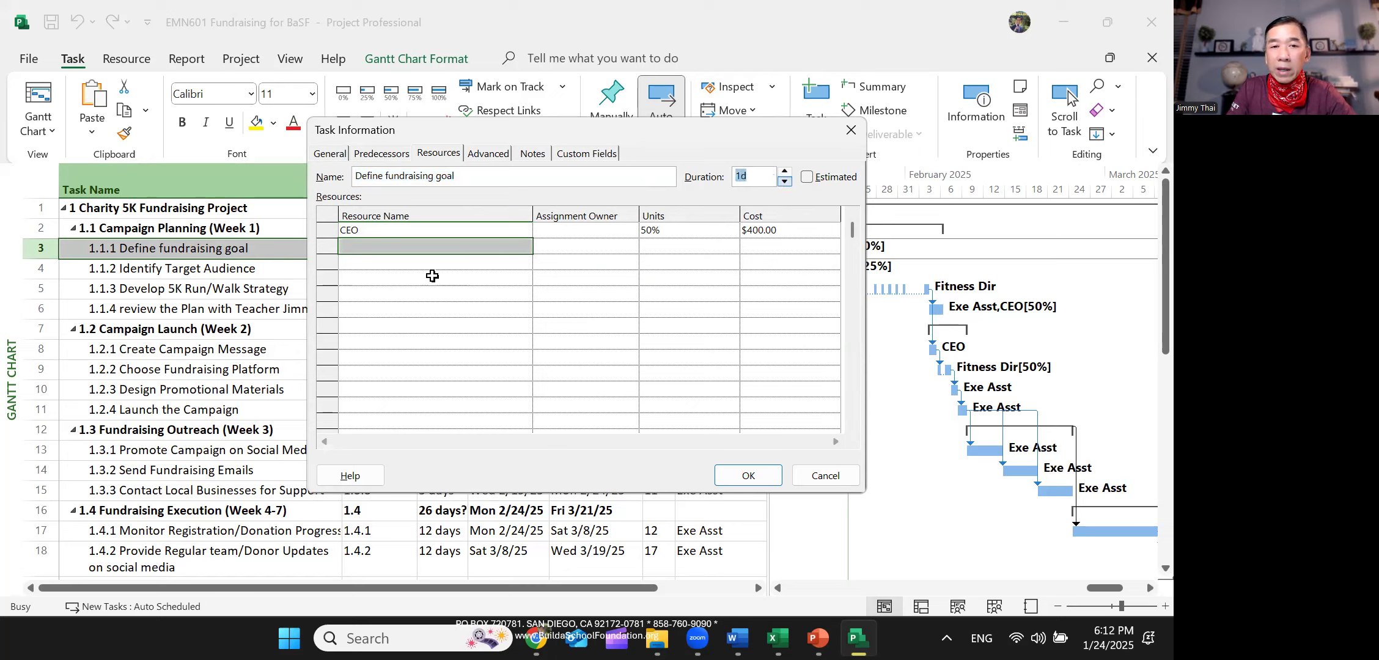
pyautogui.click(501, 276)
pyautogui.click(460, 248)
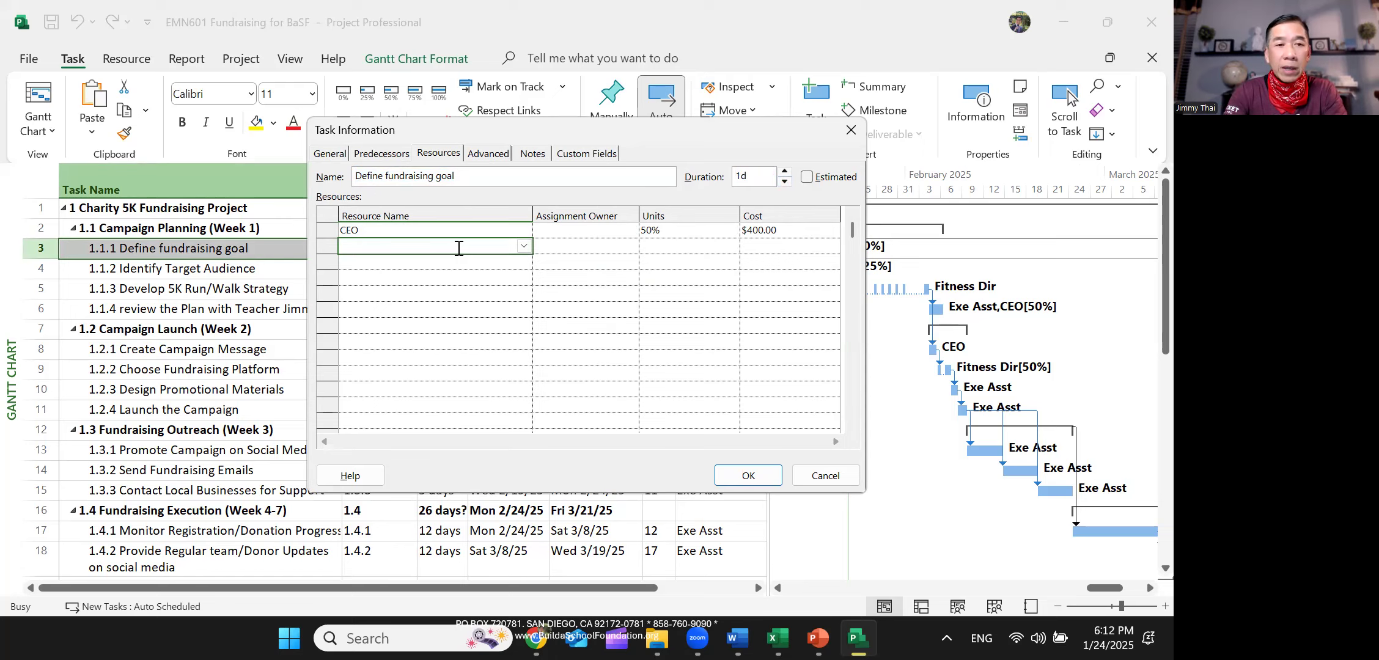
pyautogui.write('Exe Asst')
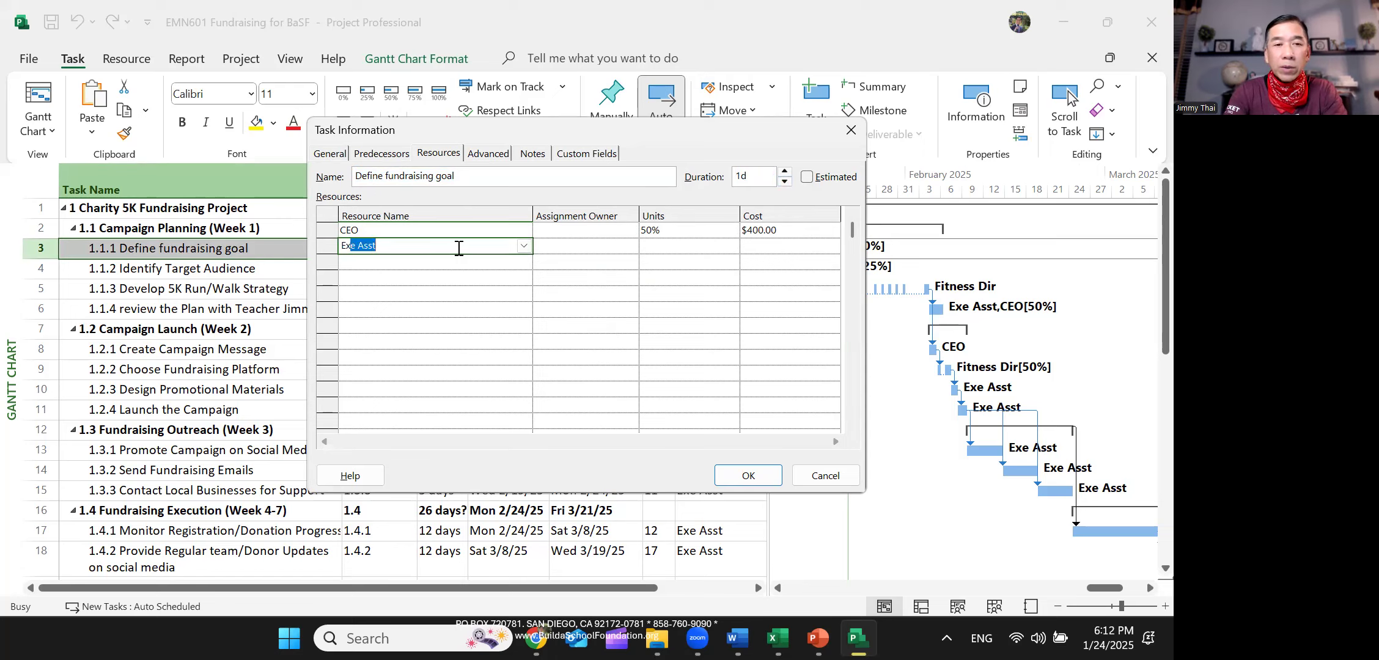
pyautogui.press('Return')
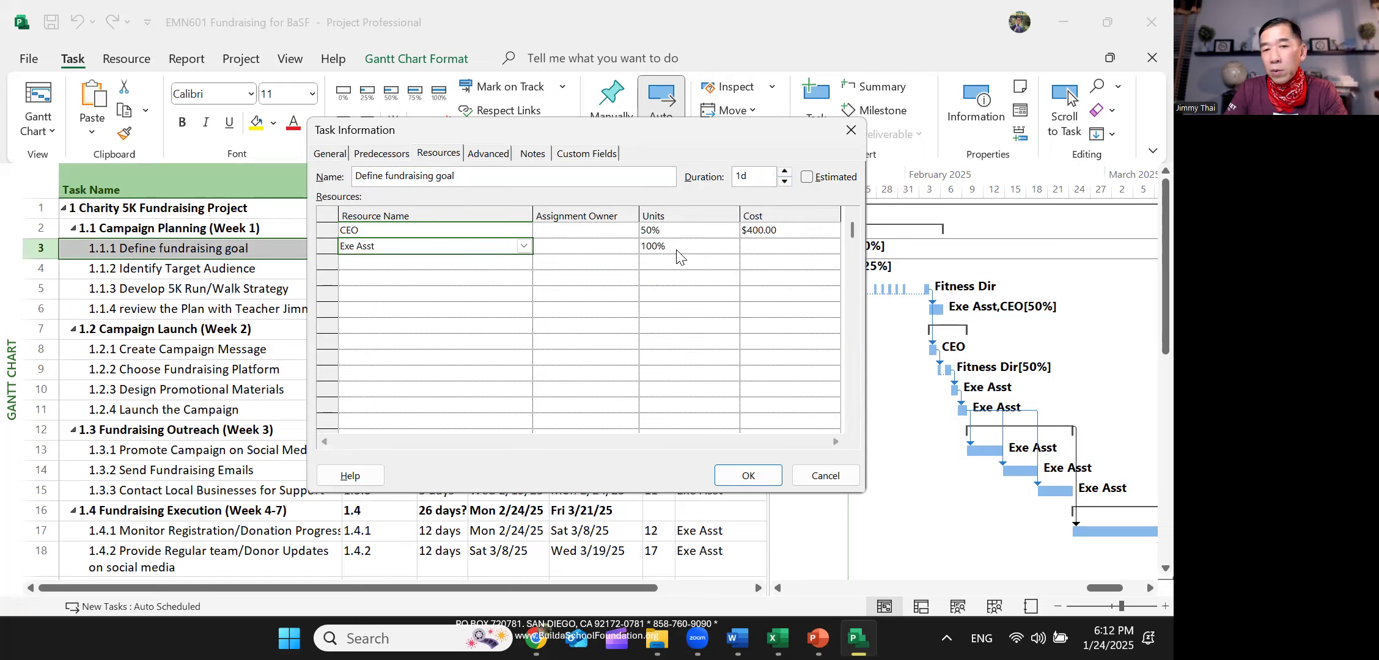
pyautogui.press('Tab')
pyautogui.click(694, 264)
pyautogui.click(764, 245)
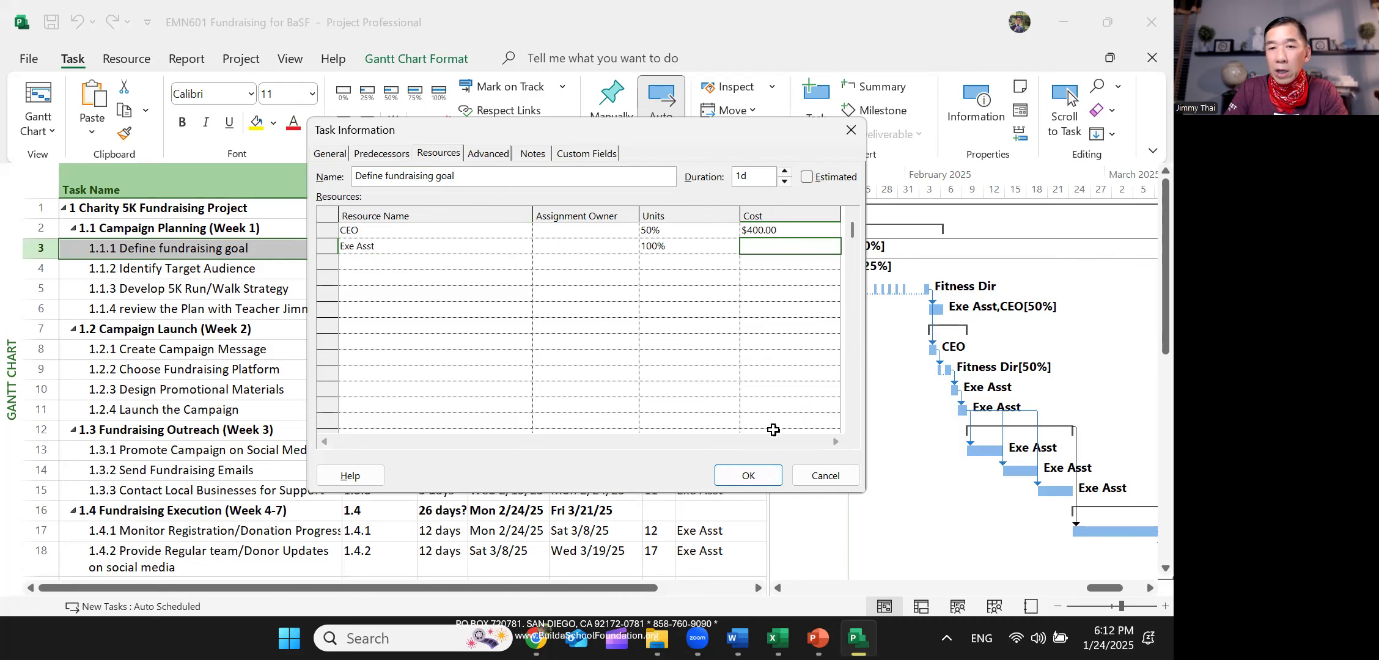
pyautogui.click(750, 476)
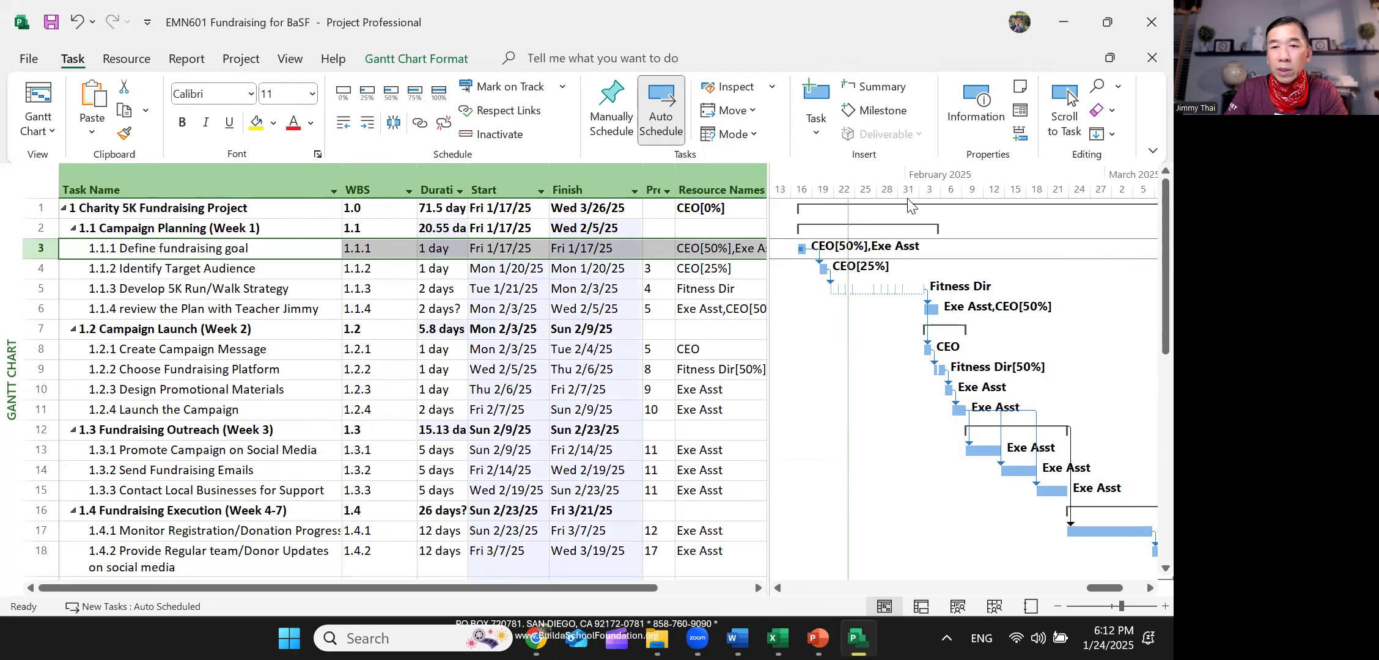
# - Review Define fundraising goal's costs ($350.00 CEO, $10.00 Exe Asst), then go to the Resource Sheet
pyautogui.doubleClick(193, 251)
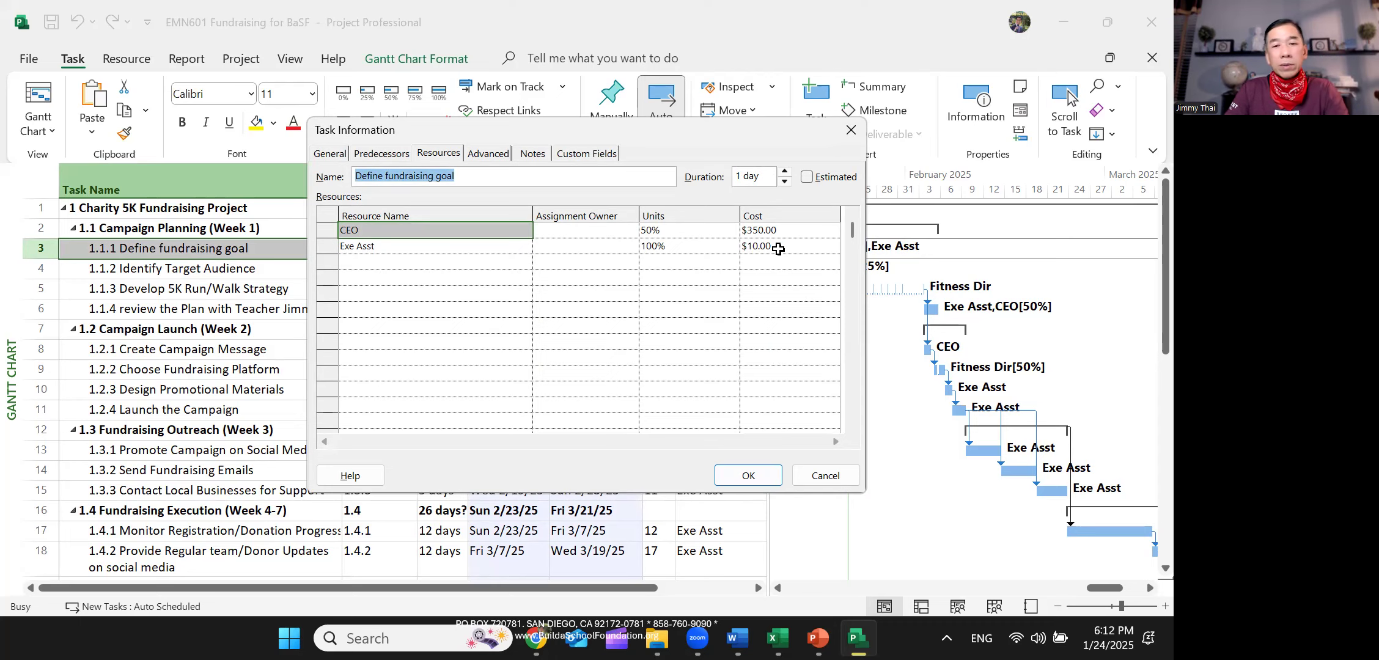
pyautogui.click(750, 475)
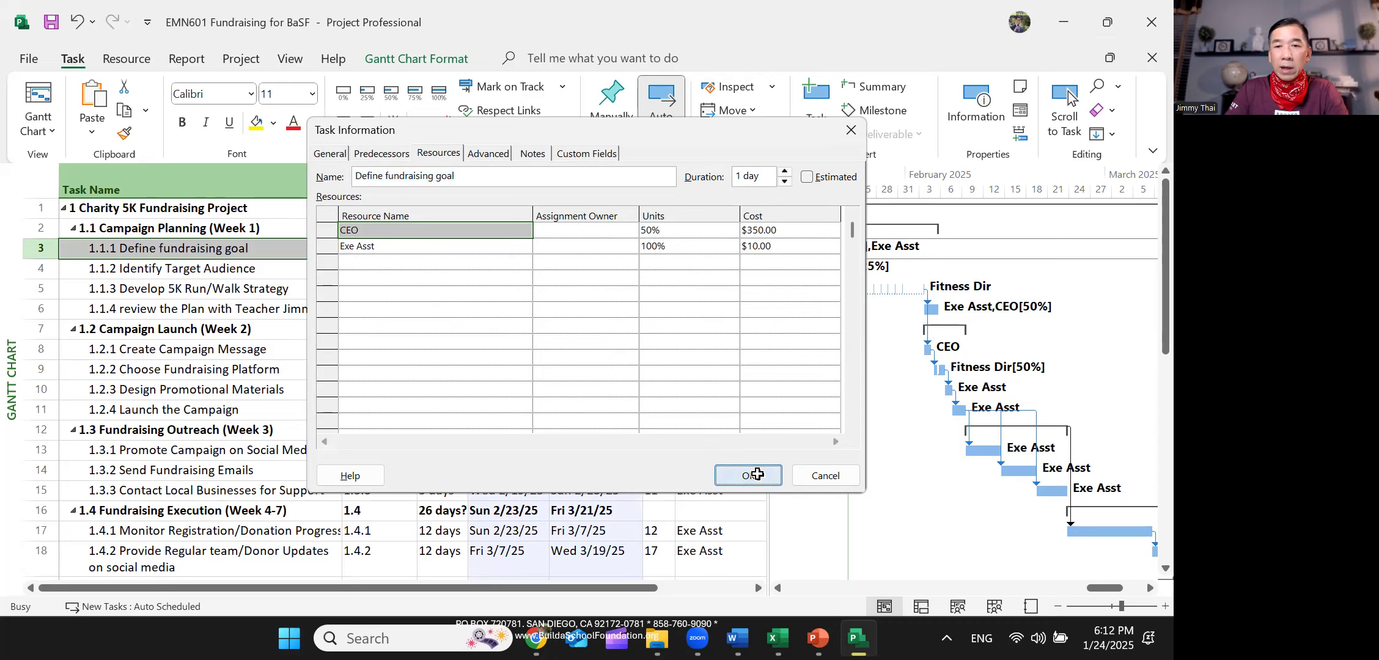
pyautogui.click(988, 606)
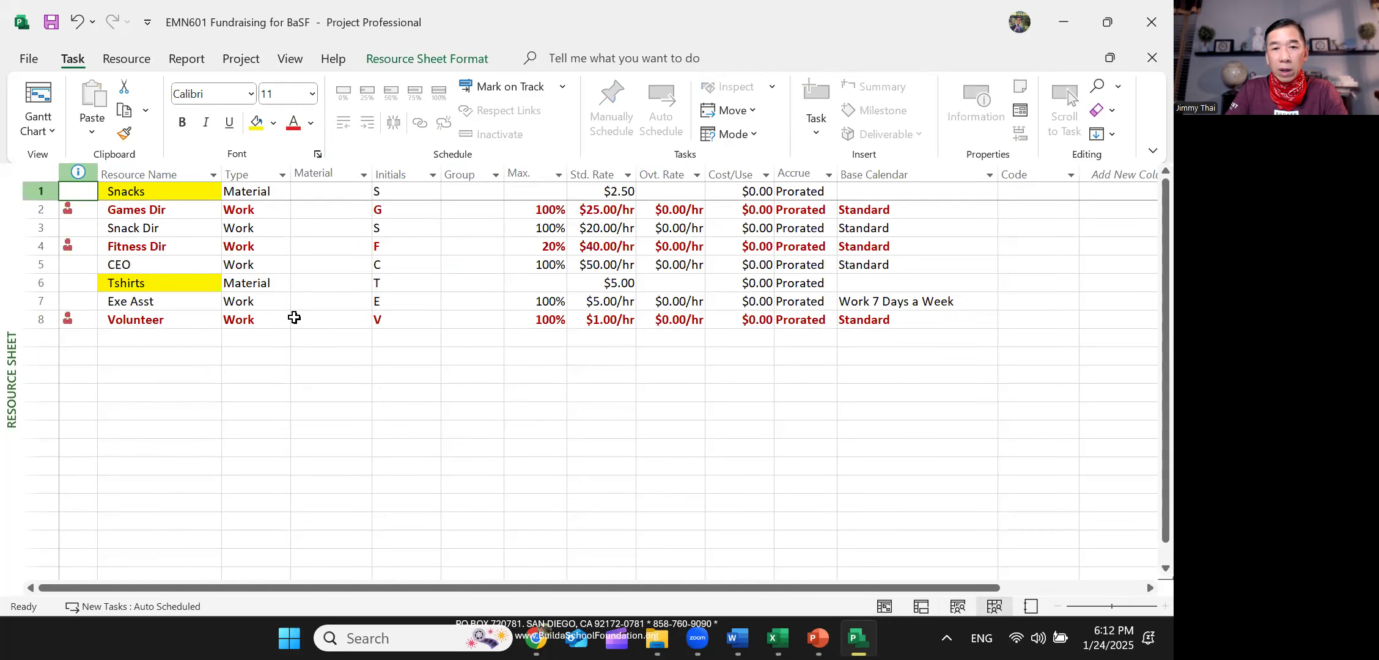
# - Lower the Exe Asst standard rate from $5.00/hr to $4.00/hr, then return to the Gantt Chart
pyautogui.click(617, 301)
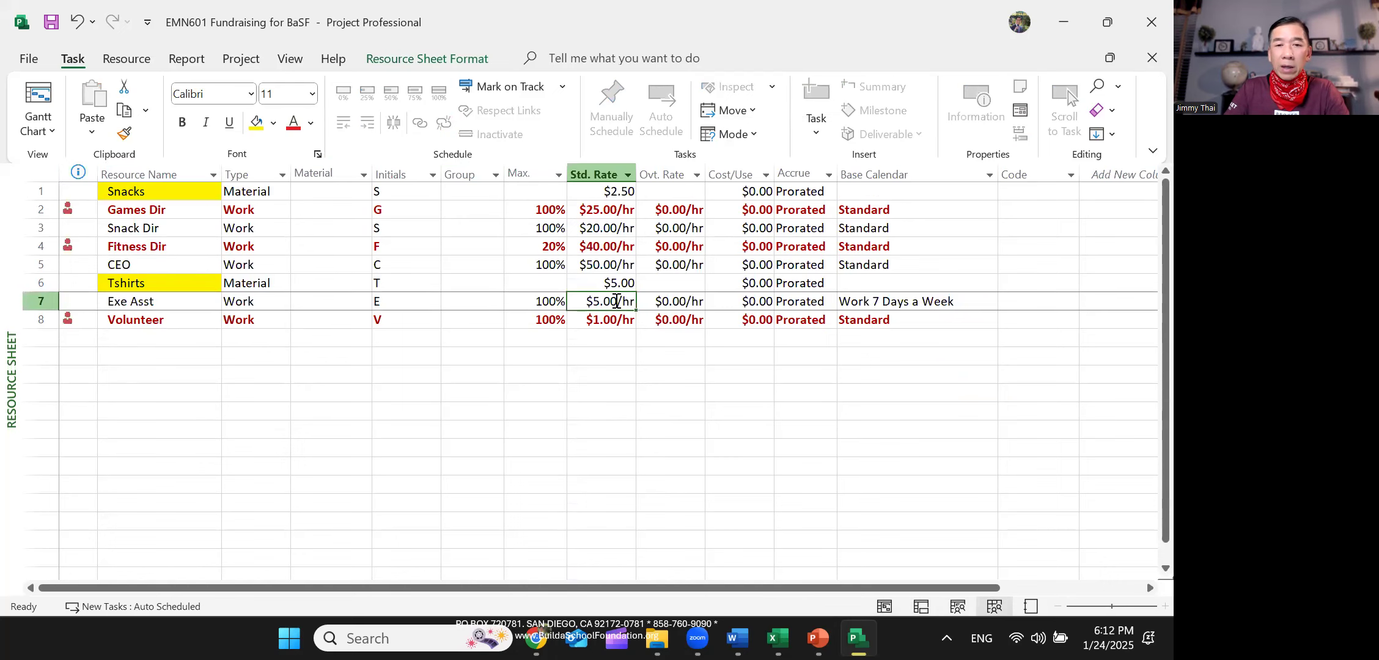
pyautogui.click(596, 306)
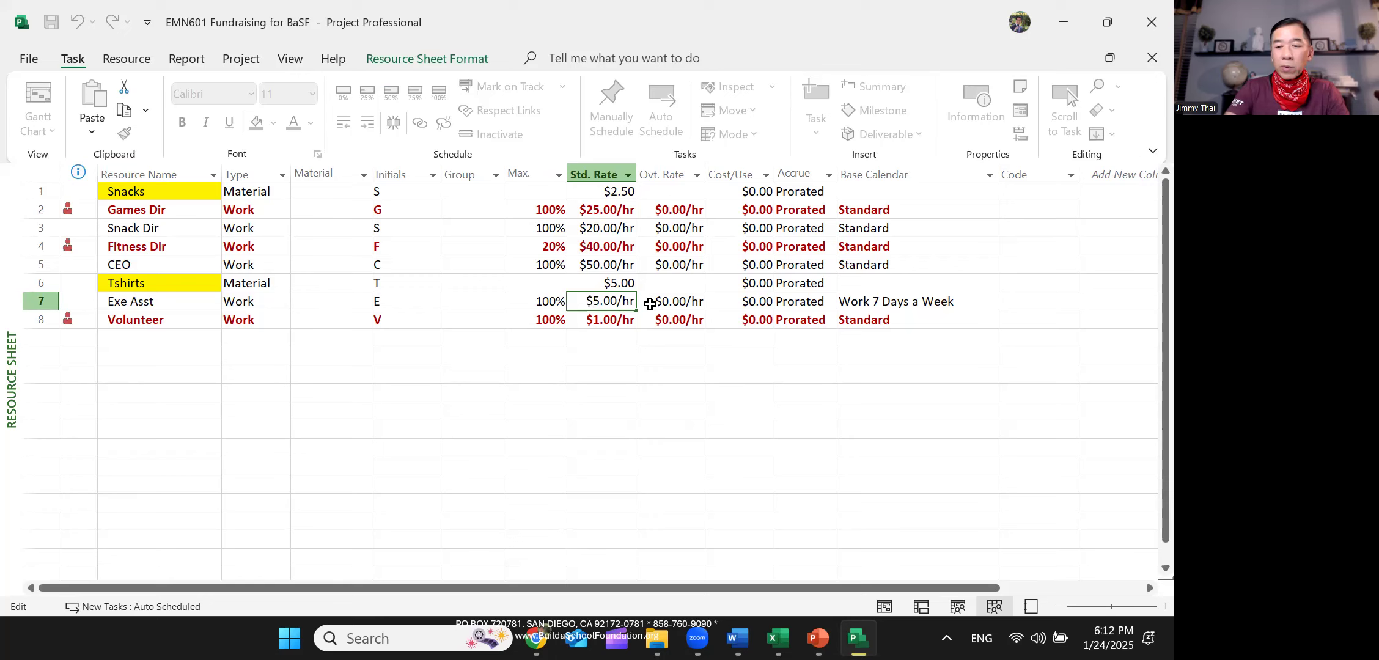
pyautogui.write('4')
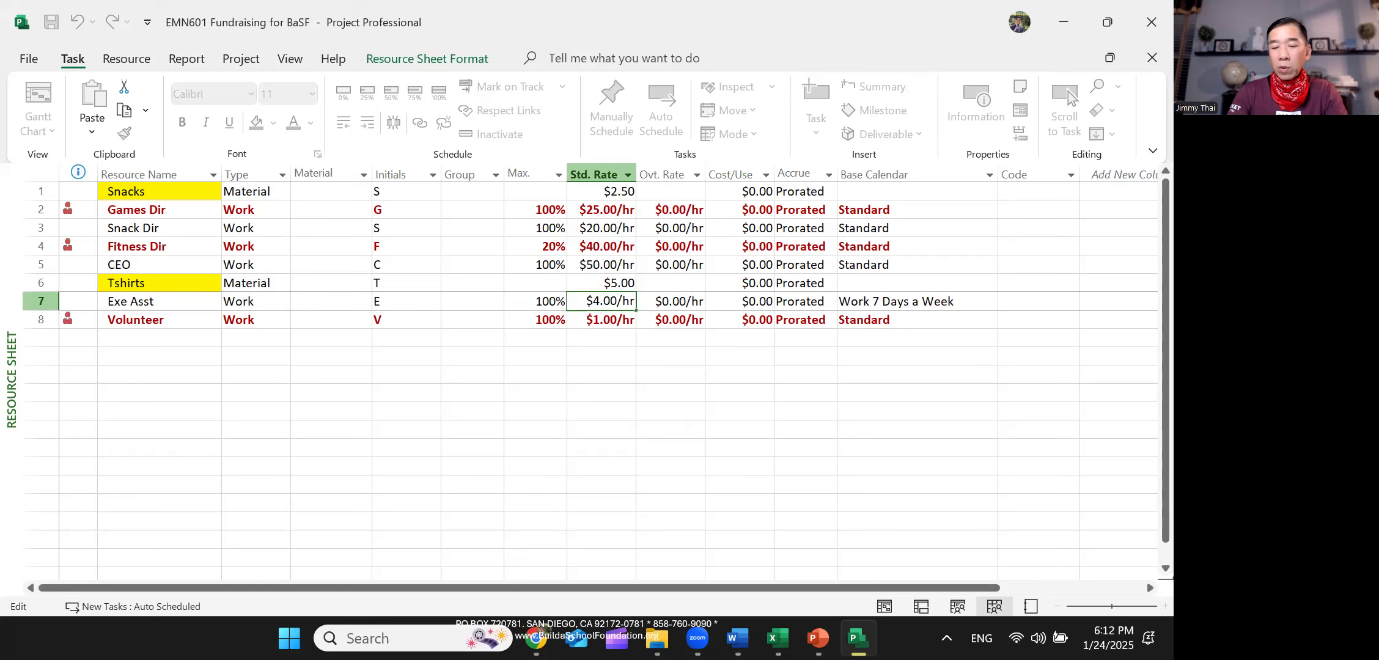
pyautogui.press('Return')
pyautogui.click(608, 367)
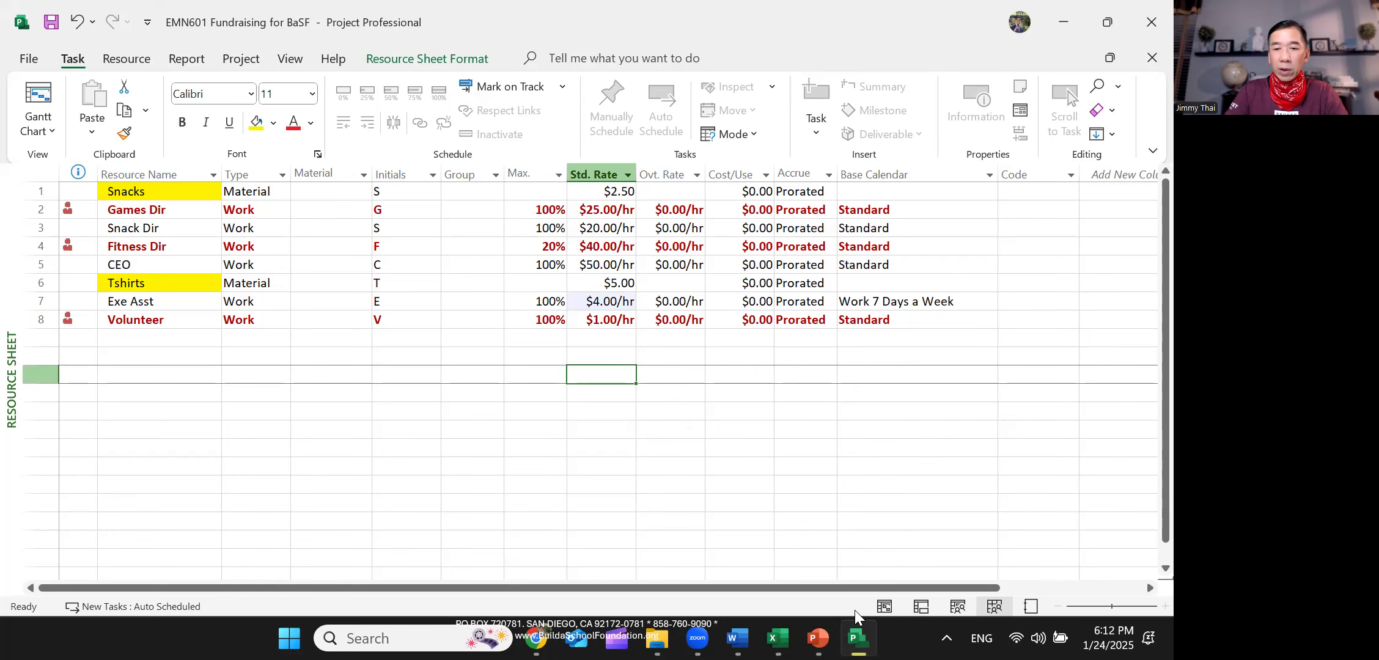
pyautogui.click(881, 606)
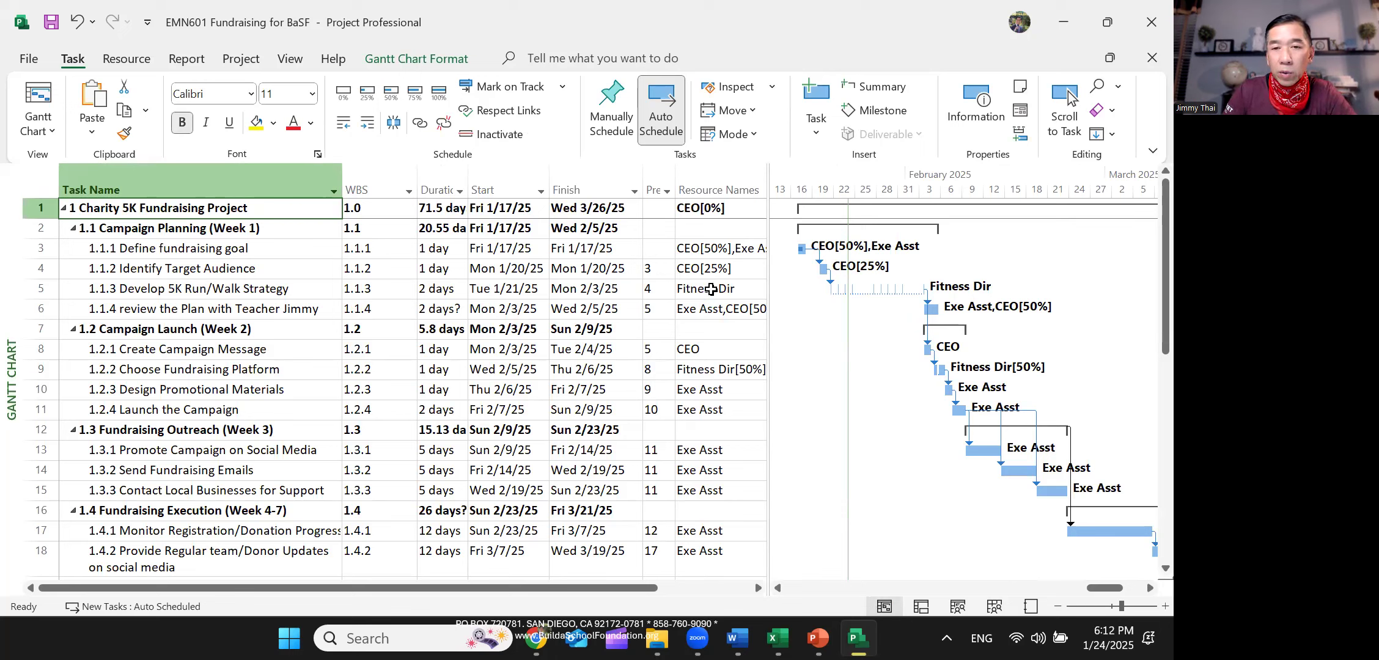
pyautogui.click(714, 311)
pyautogui.click(704, 347)
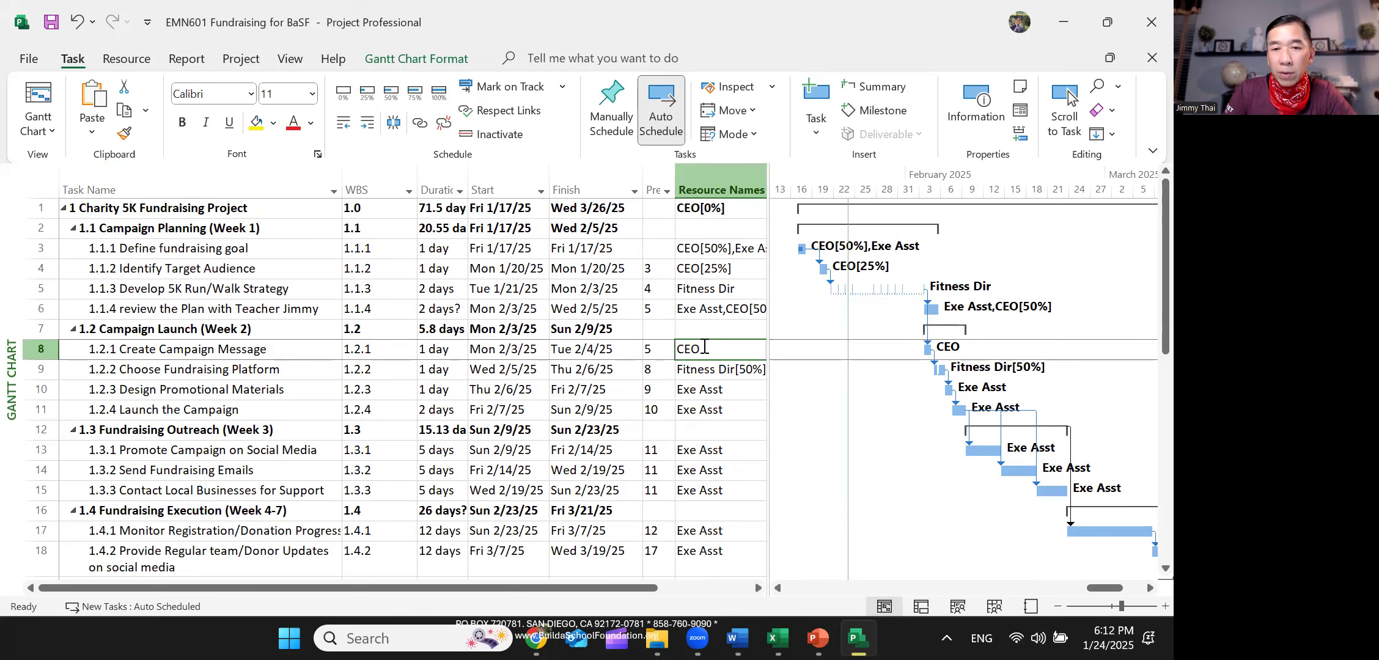
pyautogui.click(722, 372)
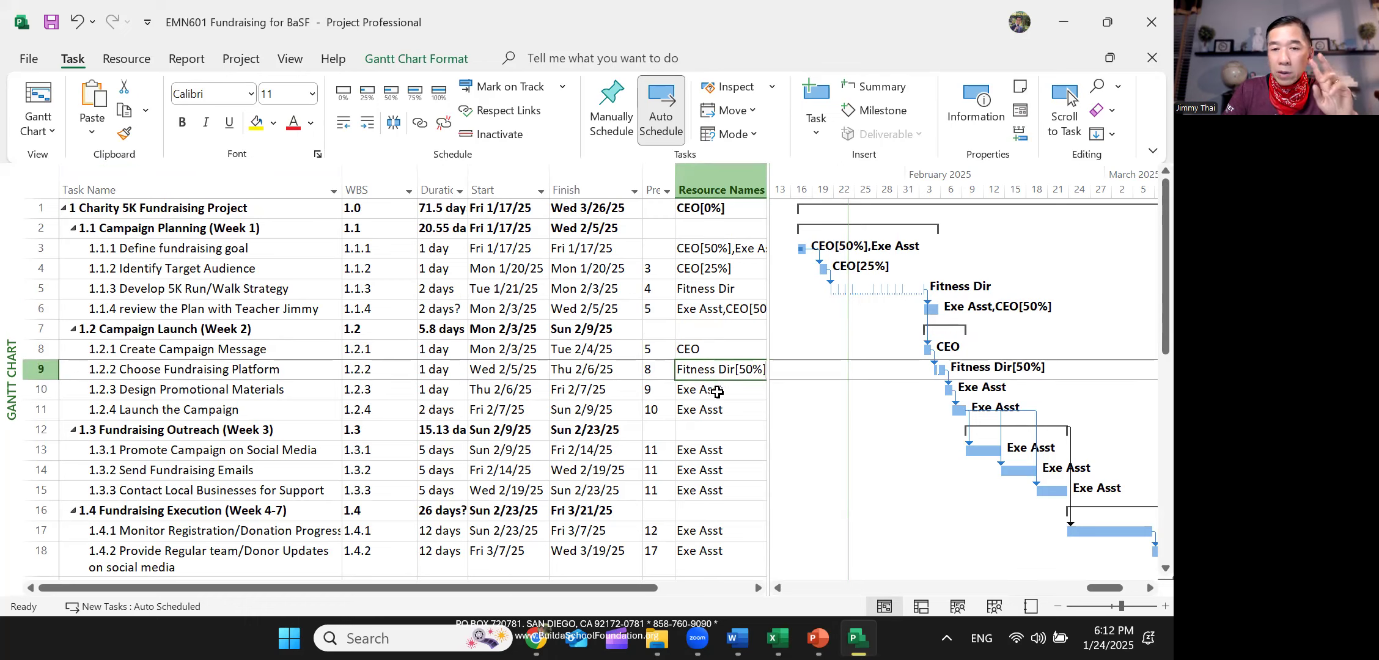
pyautogui.click(717, 390)
pyautogui.click(709, 407)
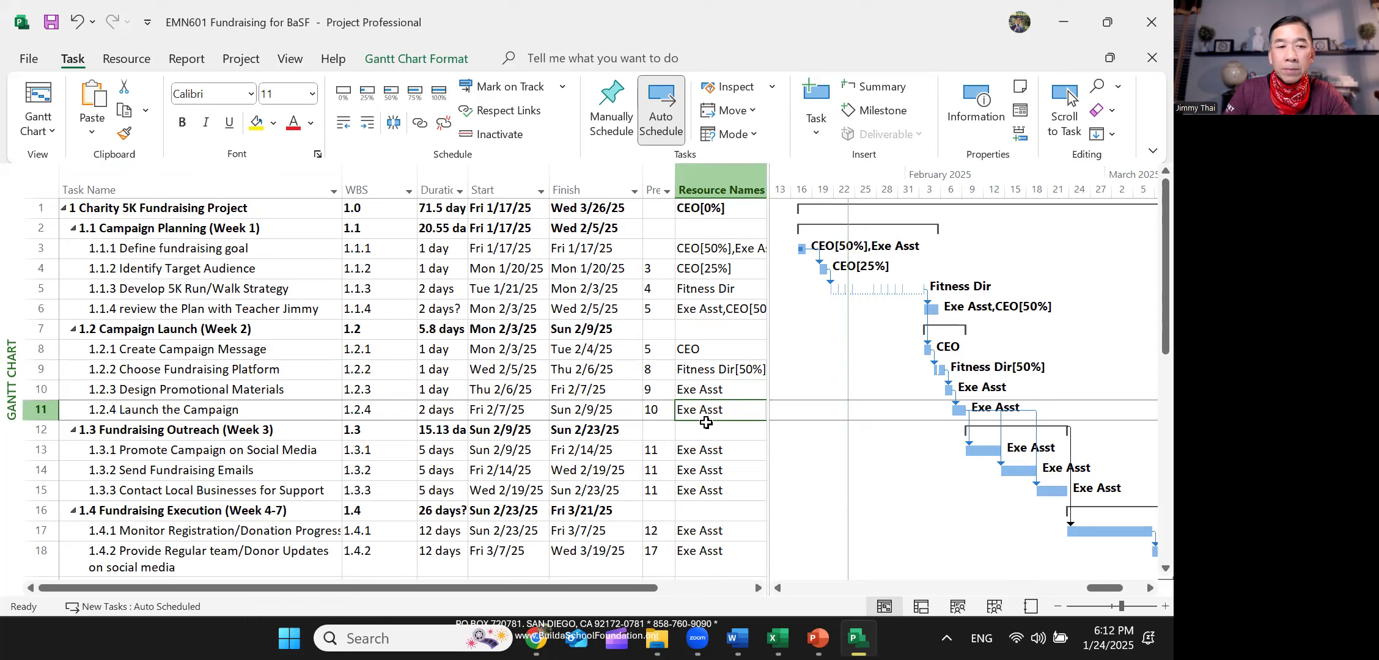
pyautogui.scroll(-1, 719, 367)
pyautogui.scroll(-1, 714, 393)
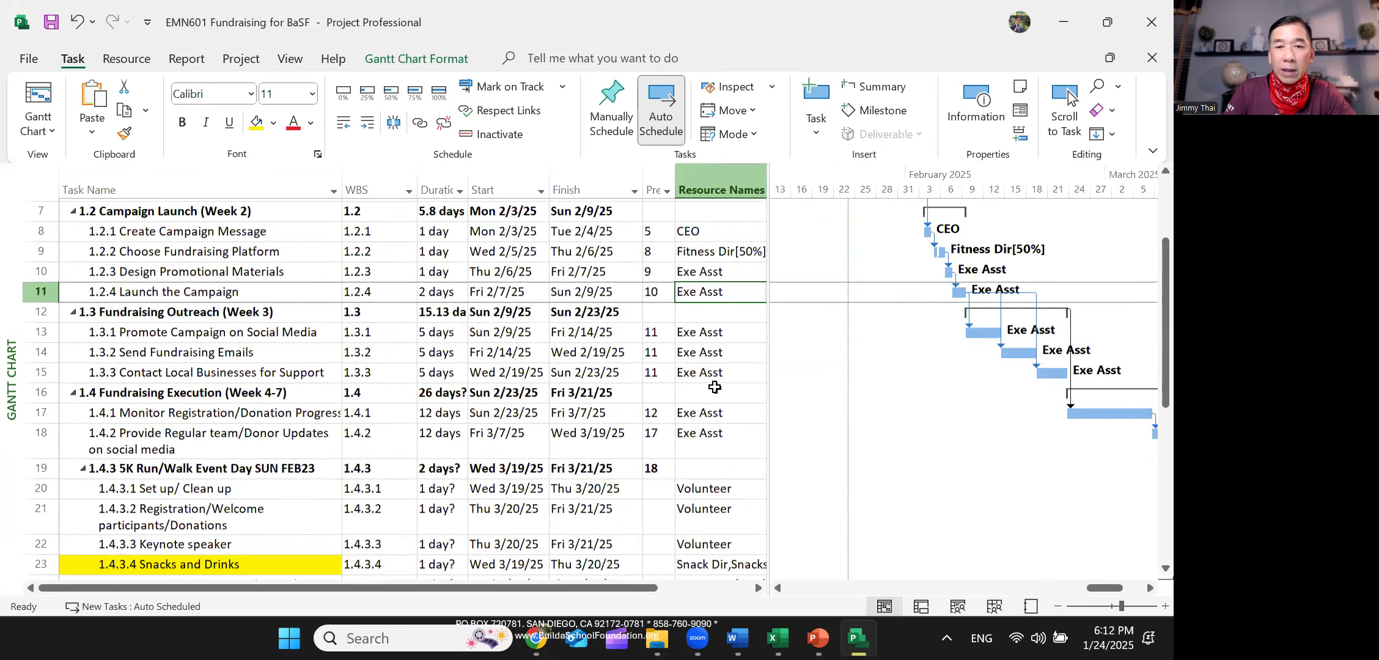
pyautogui.scroll(2, 722, 382)
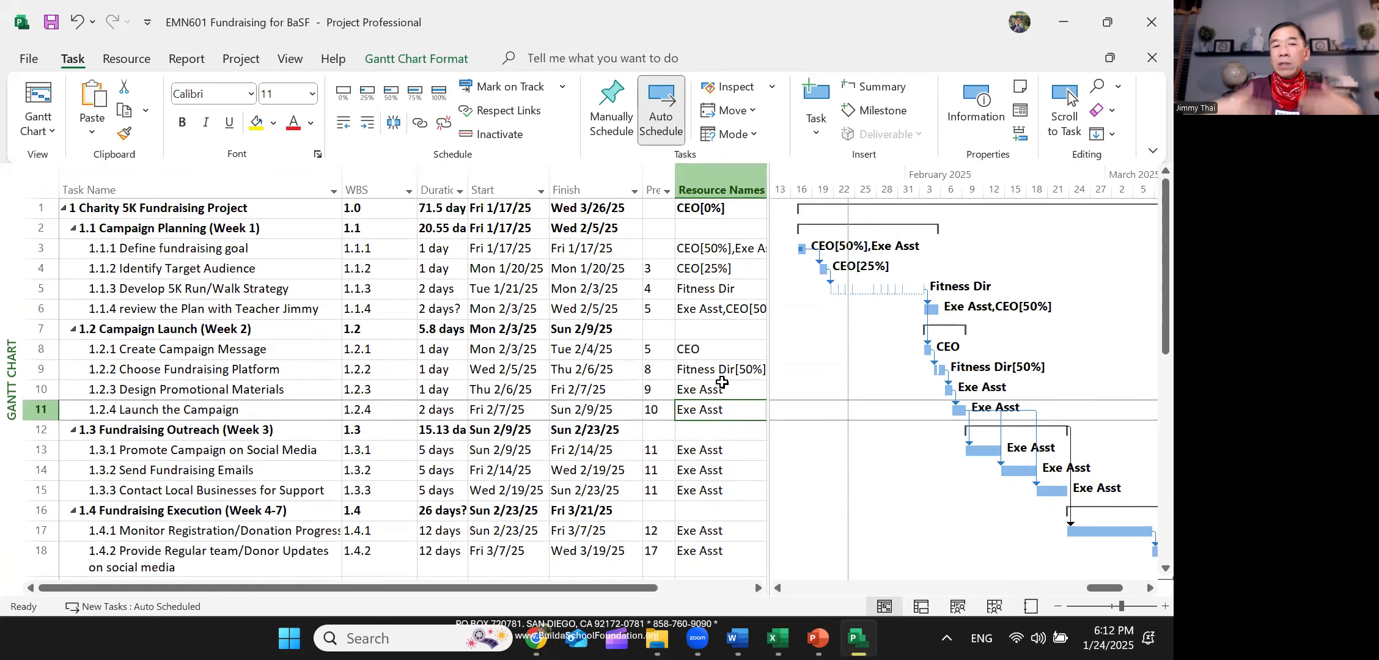
pyautogui.scroll(-5, 722, 382)
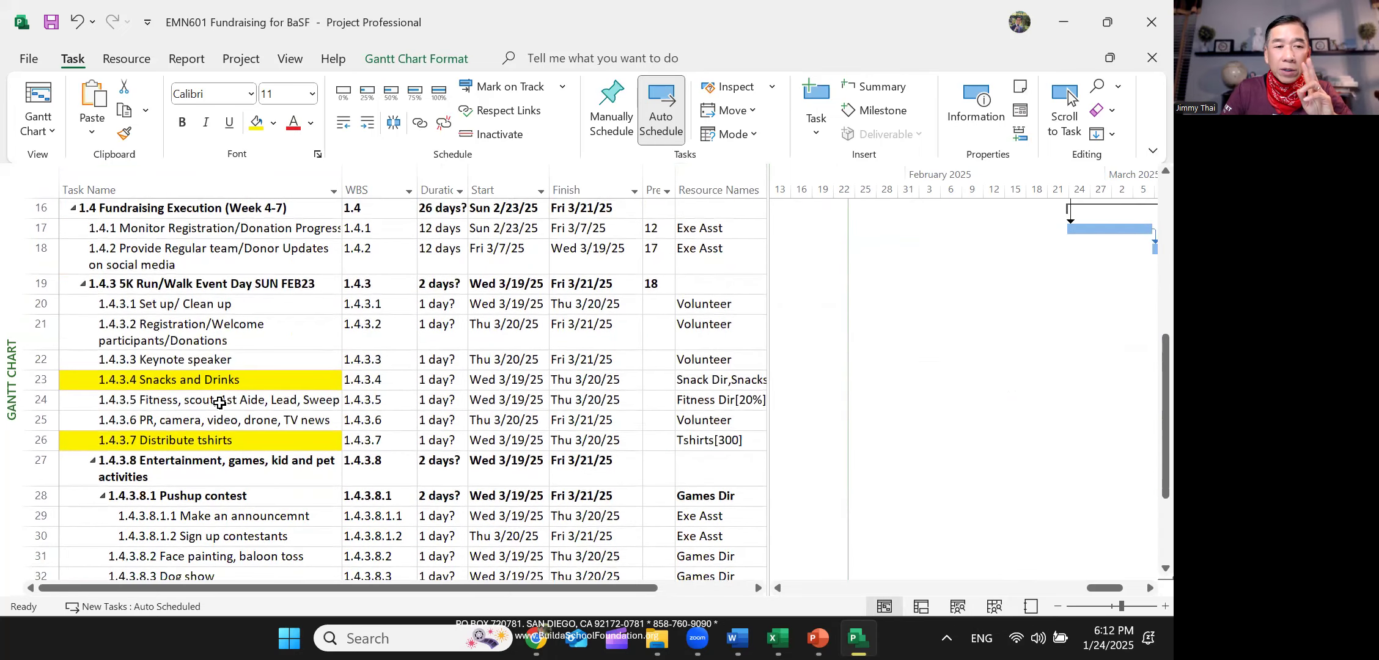
pyautogui.click(231, 381)
pyautogui.click(256, 438)
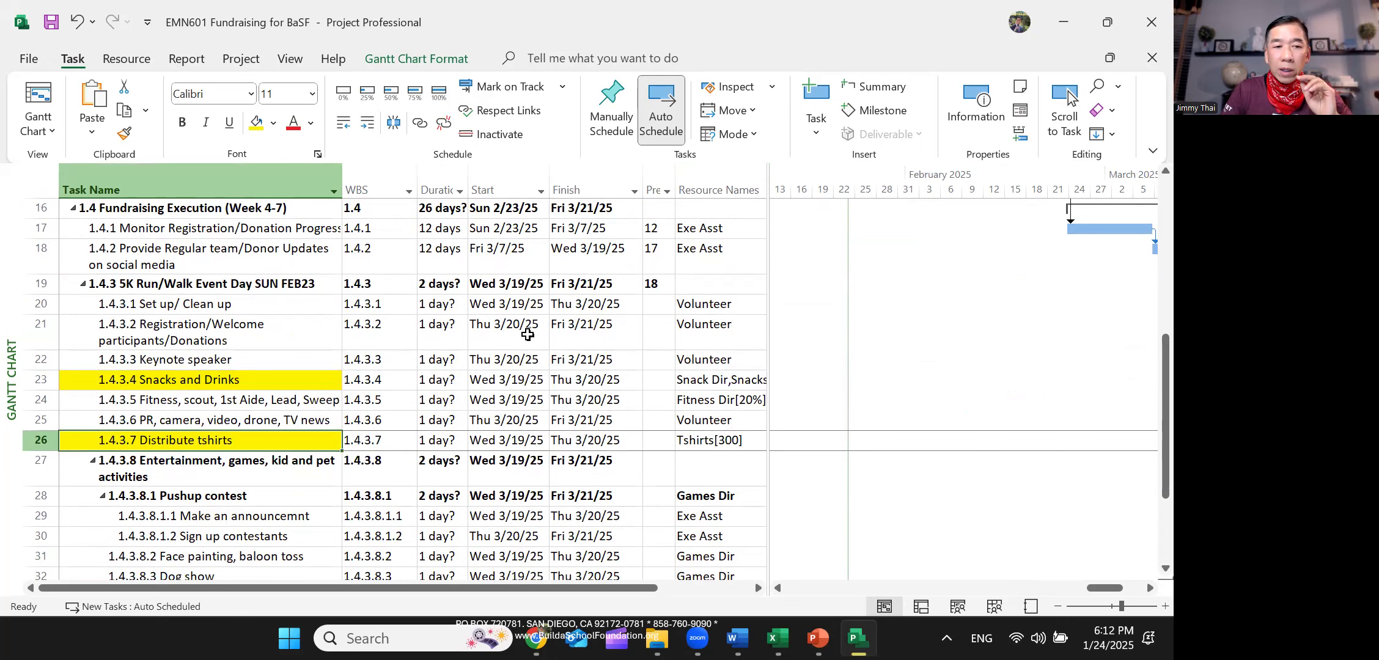
pyautogui.click(730, 379)
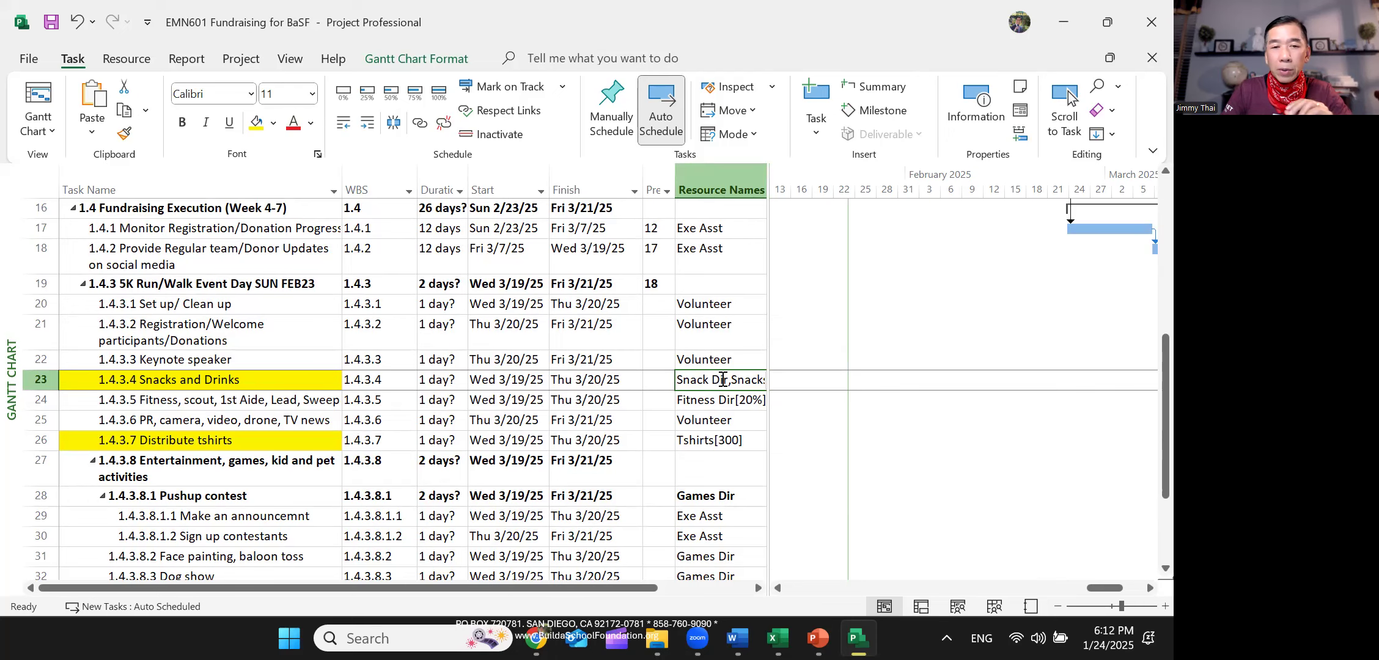
pyautogui.click(742, 384)
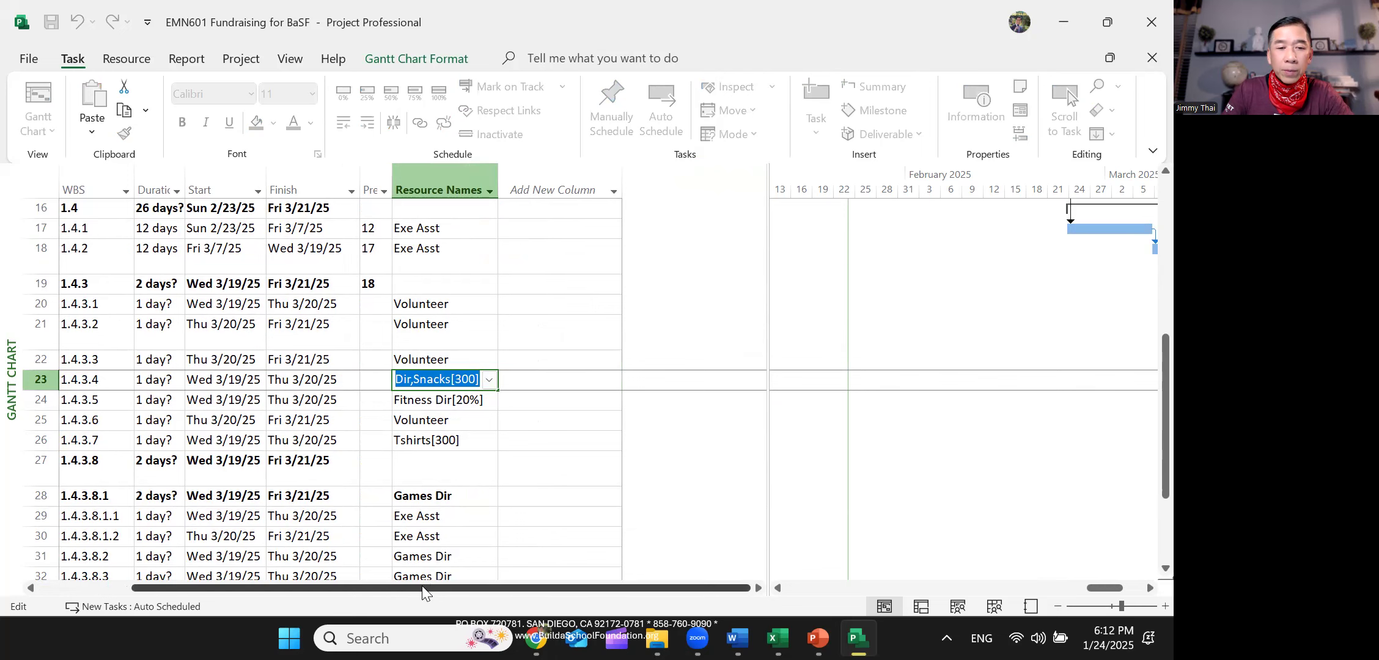
pyautogui.press('Escape')
pyautogui.doubleClick(135, 378)
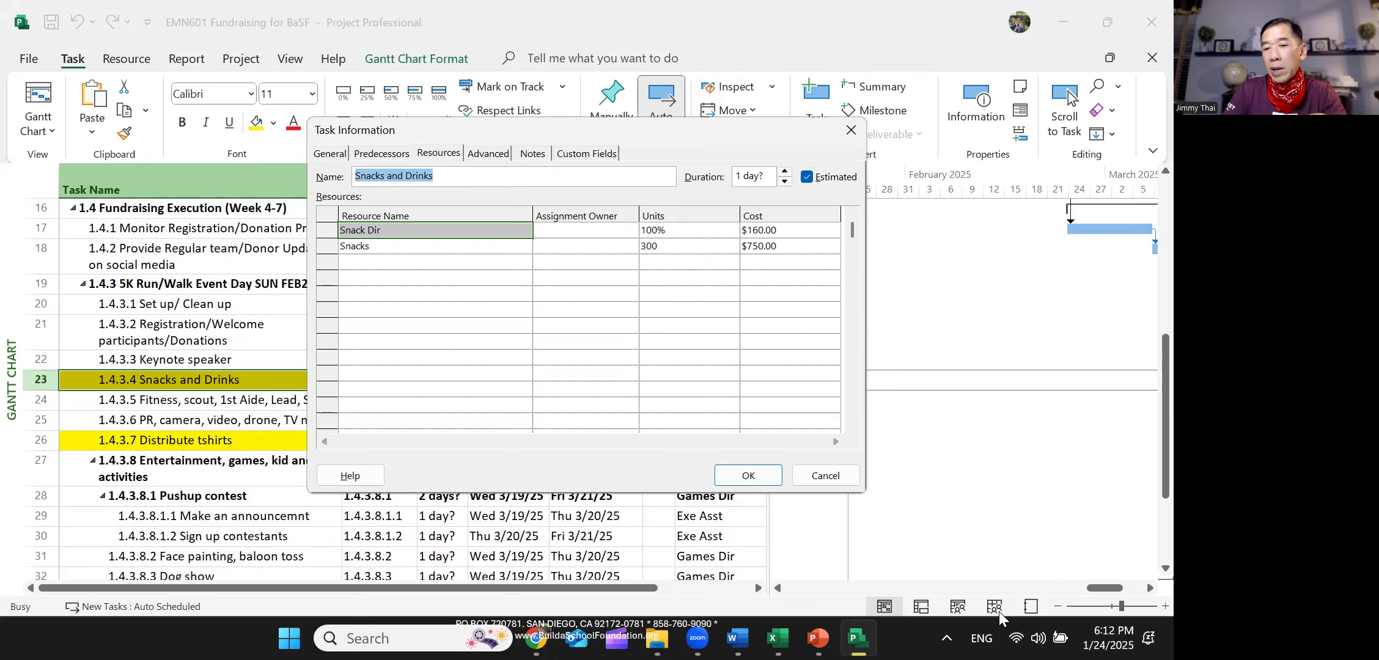
pyautogui.click(755, 475)
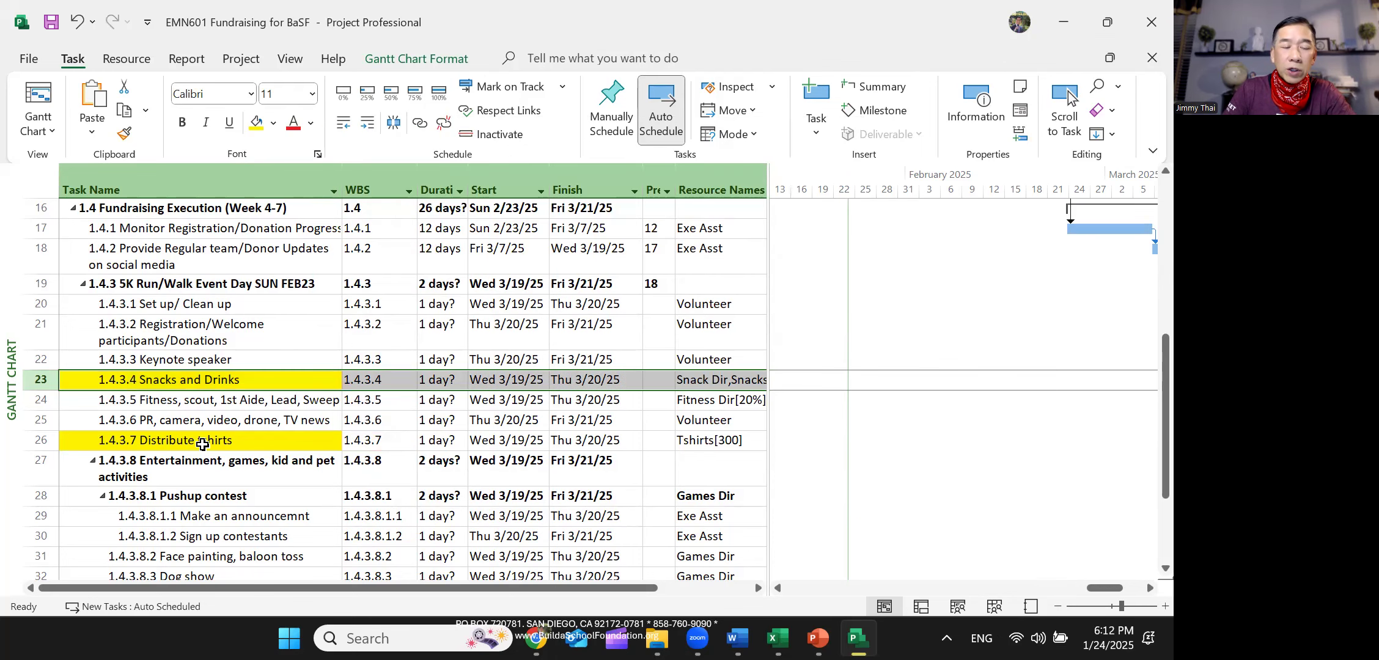
pyautogui.doubleClick(203, 443)
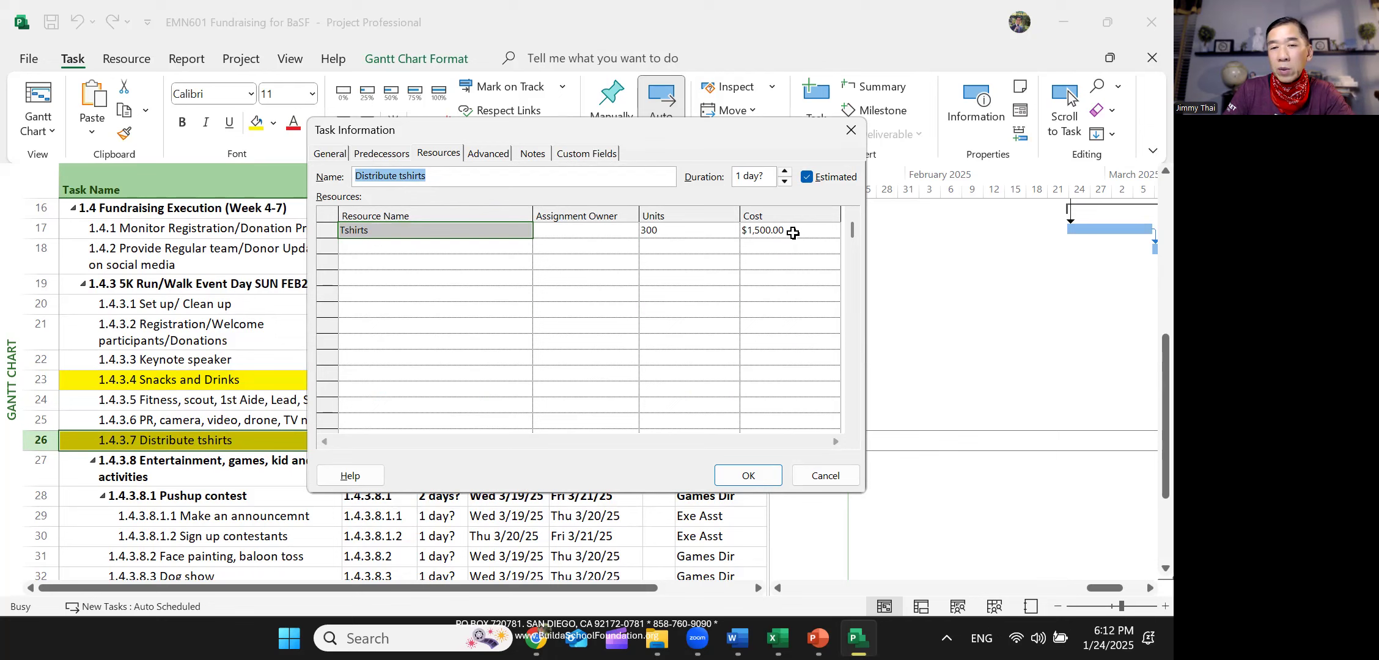
pyautogui.click(748, 476)
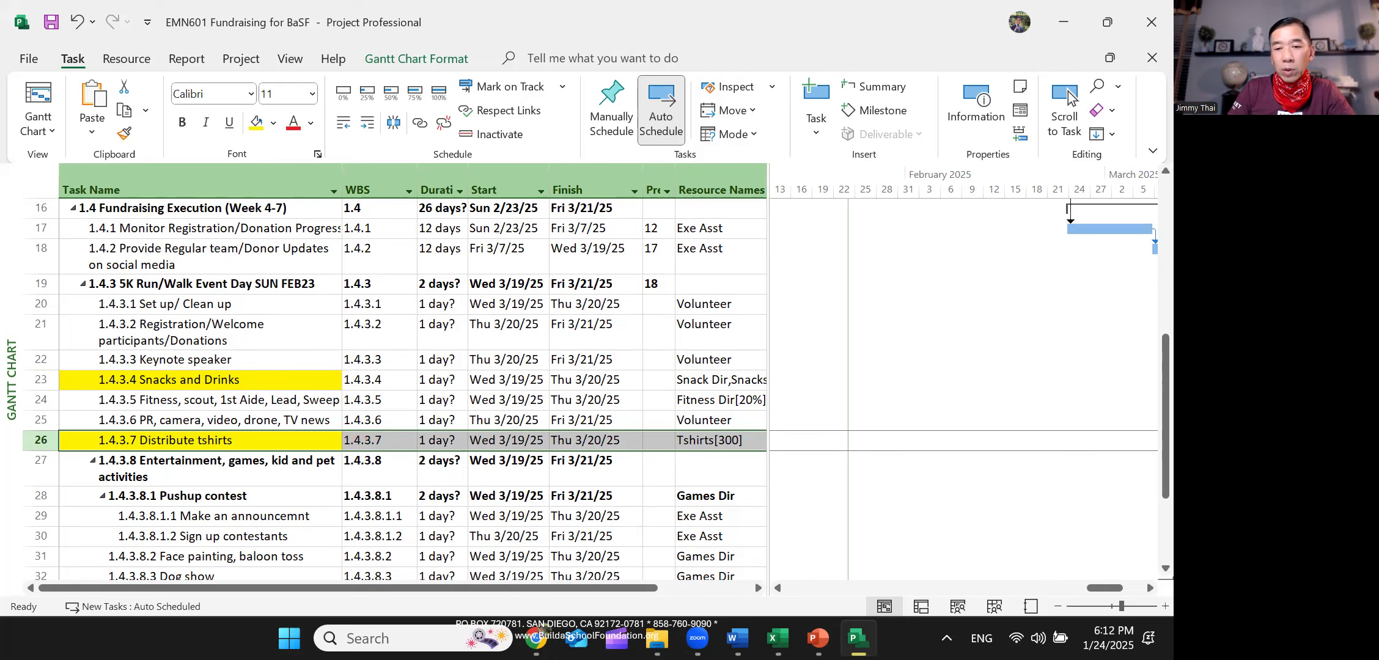
# - Advance the slideshow past the Resource Sheet Format and Resource Cost Overview slides to Task Cost Overview
pyautogui.press('Right')
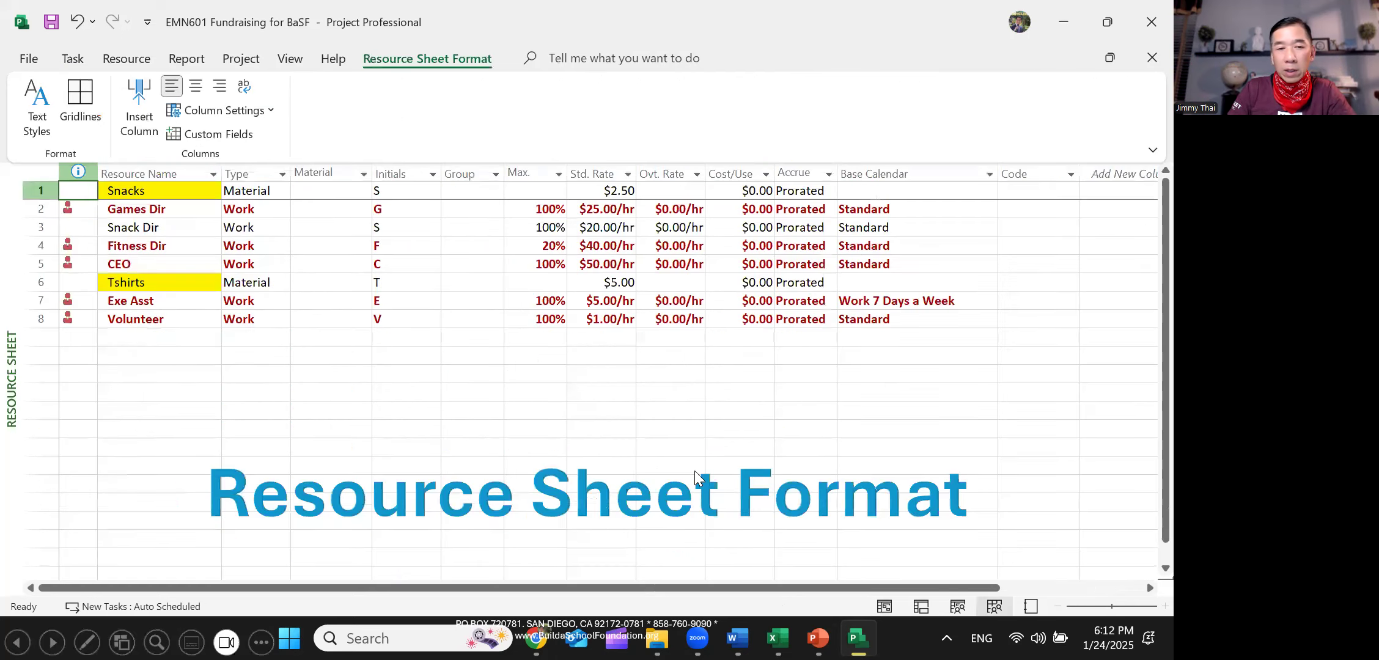
pyautogui.press('Right')
pyautogui.press('Left')
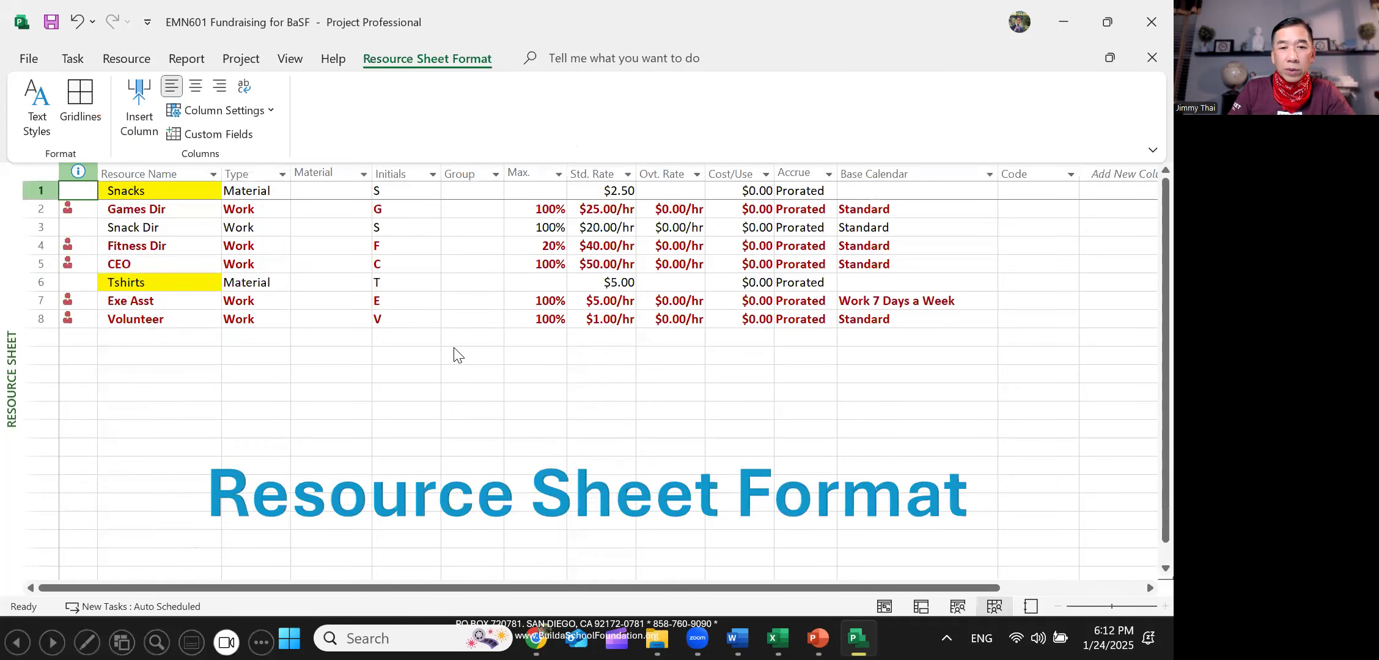
pyautogui.press('Right')
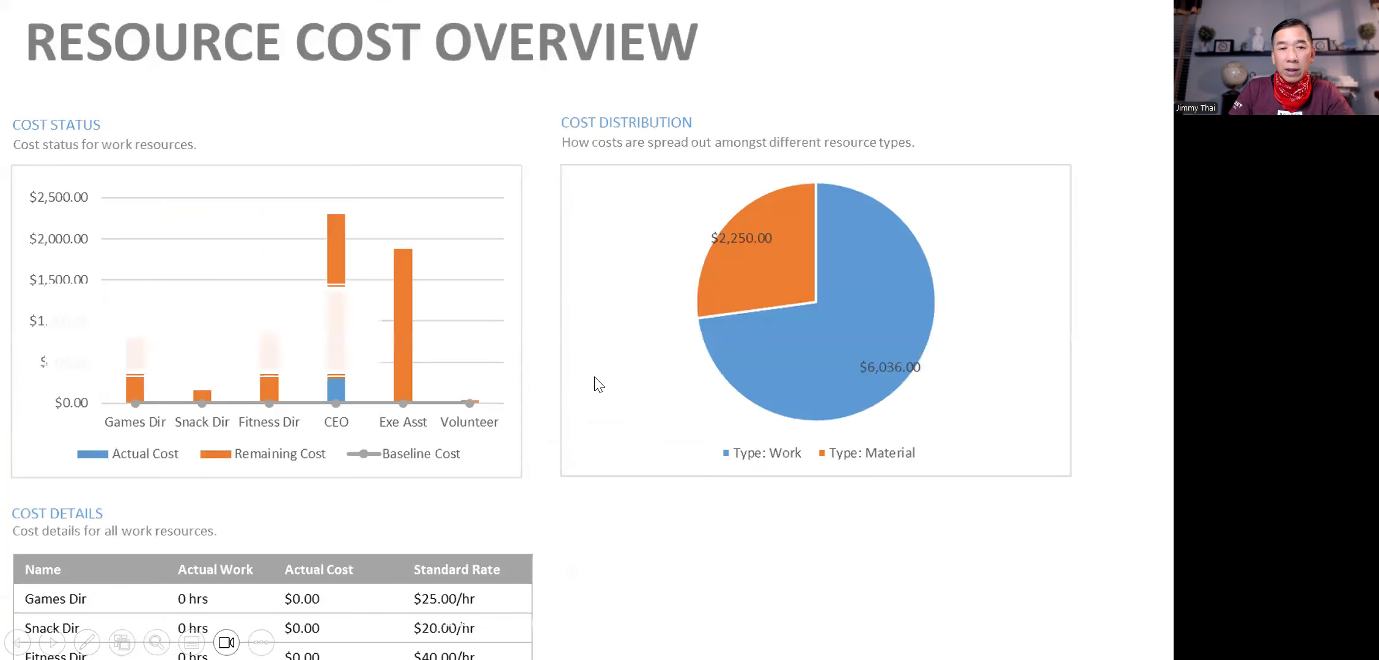
pyautogui.press('Right')
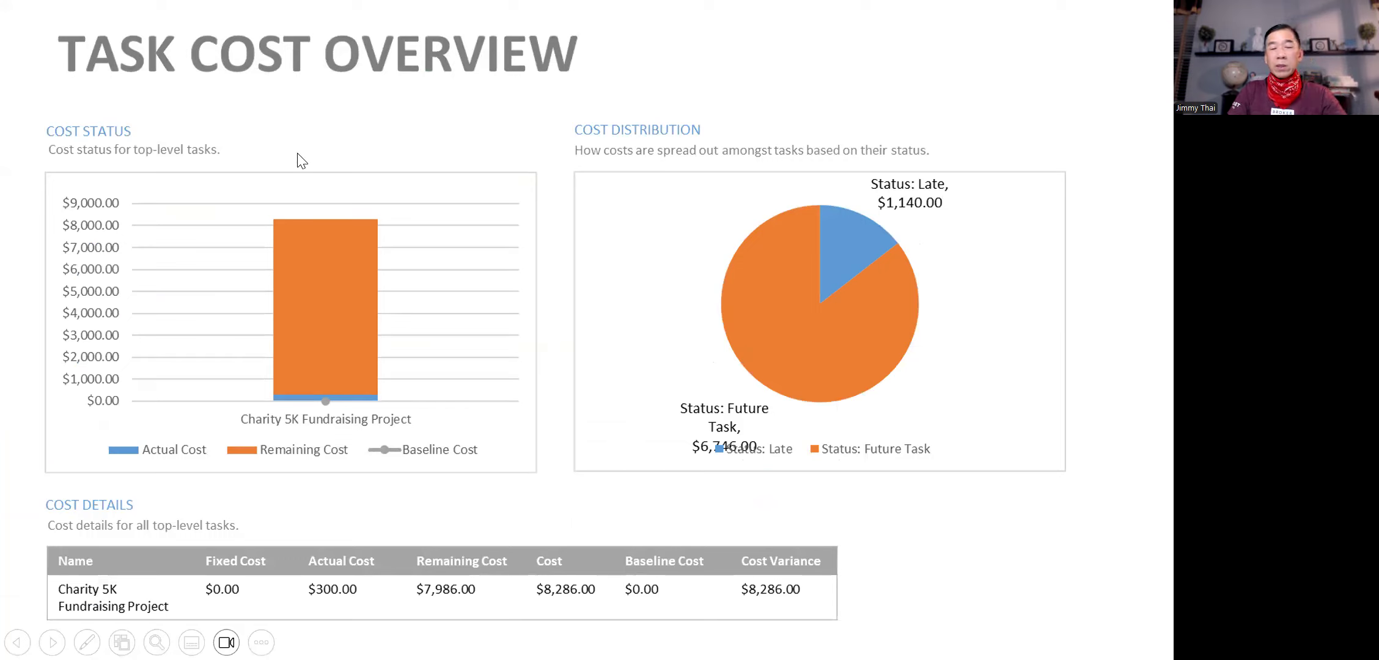
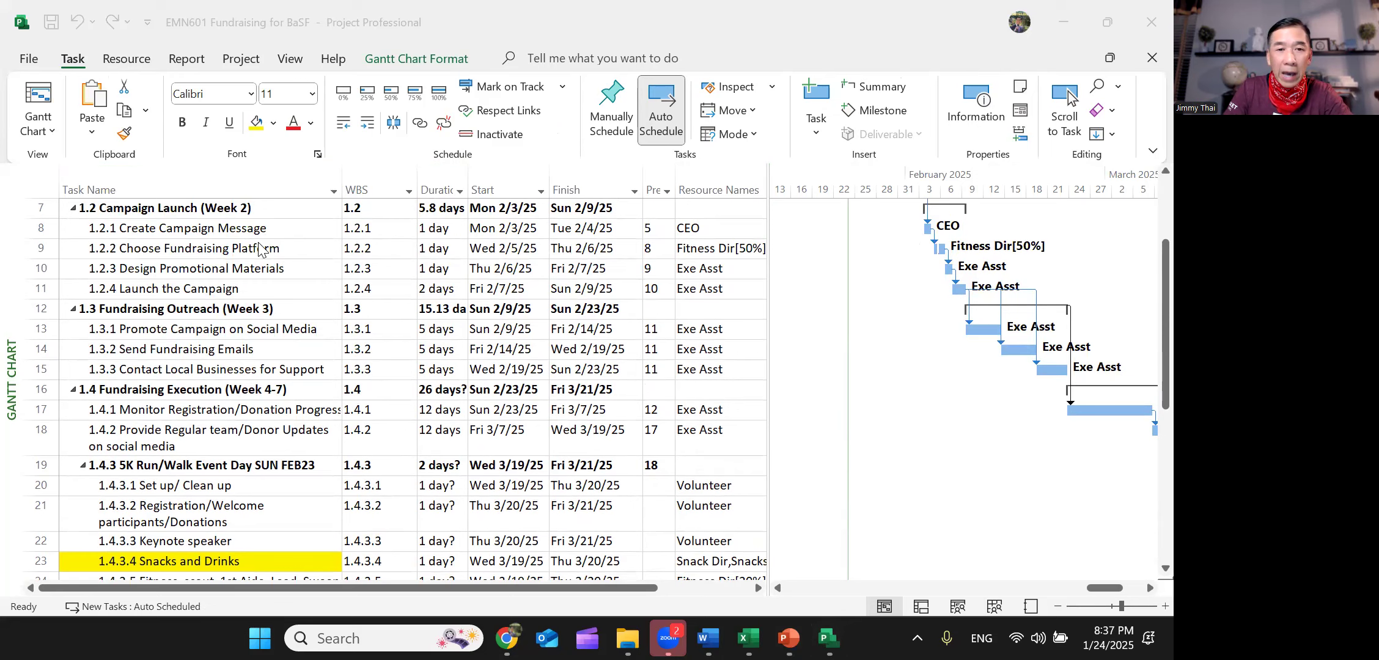
# - Raise Fitness Dir's units on Choose Fundraising Platform from 50% to 100%, cutting it to 0.5 days
pyautogui.doubleClick(258, 248)
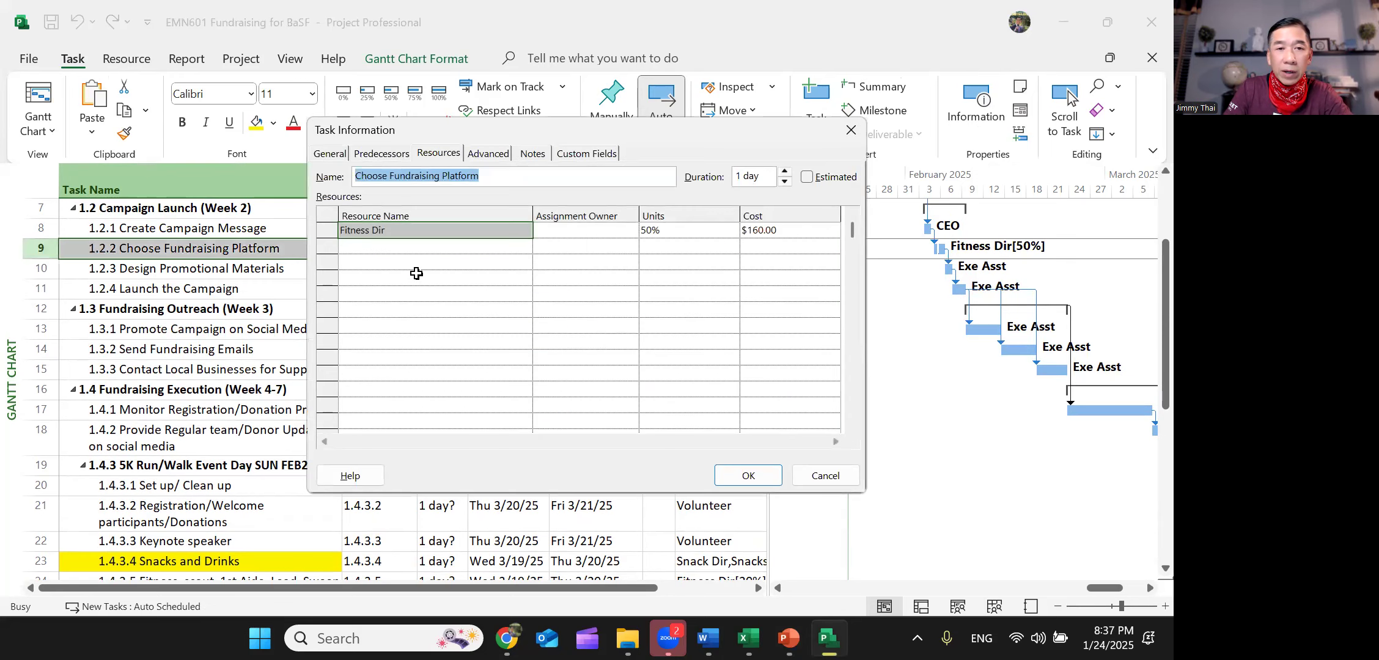
pyautogui.click(413, 230)
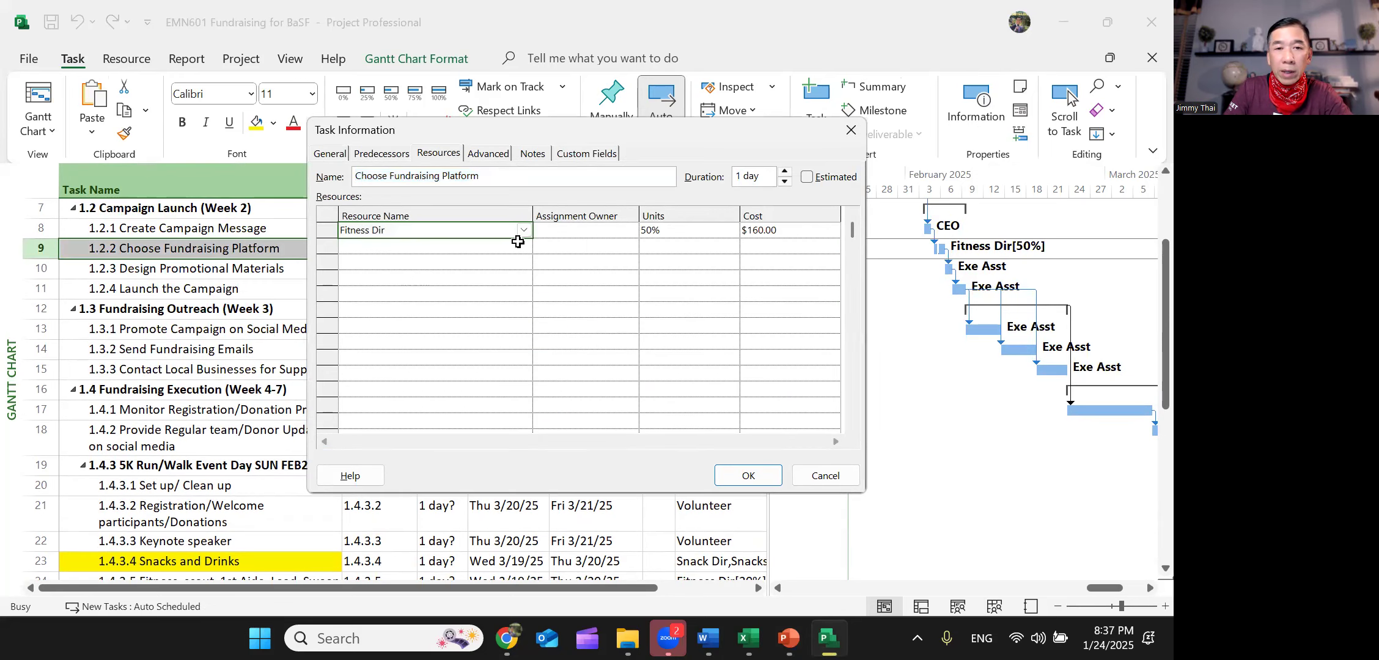
pyautogui.click(526, 231)
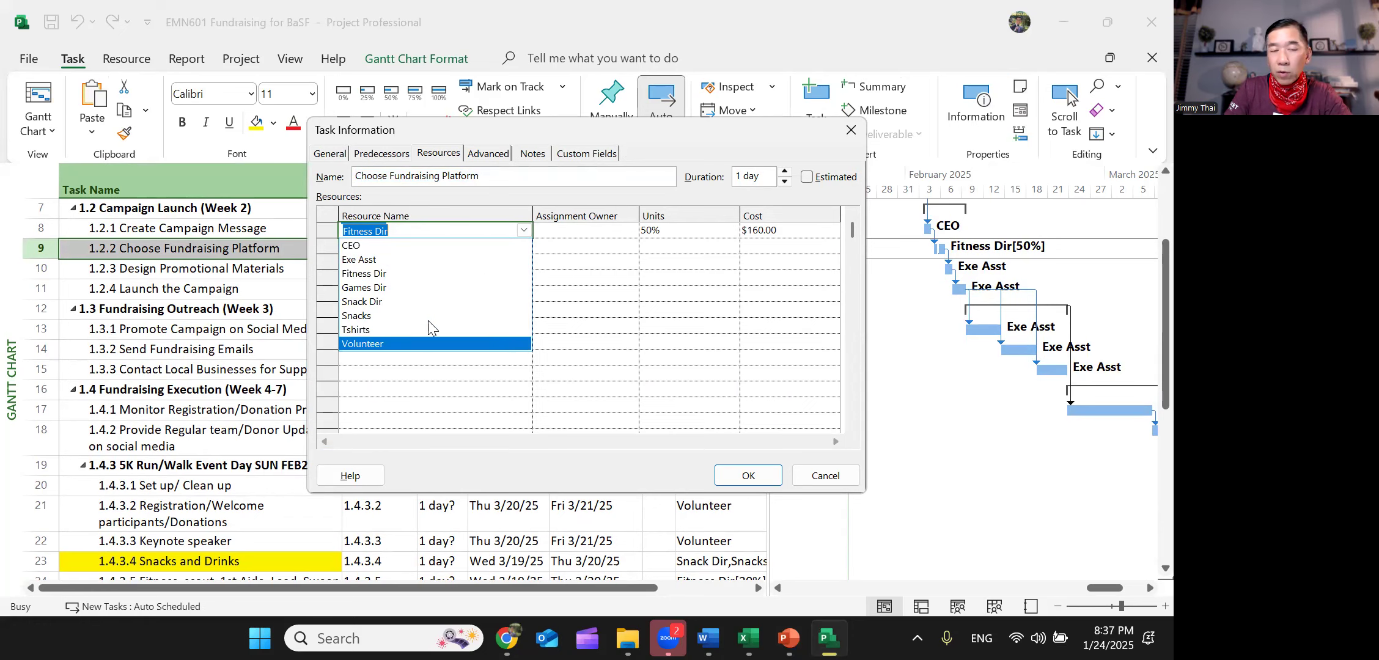
pyautogui.click(384, 273)
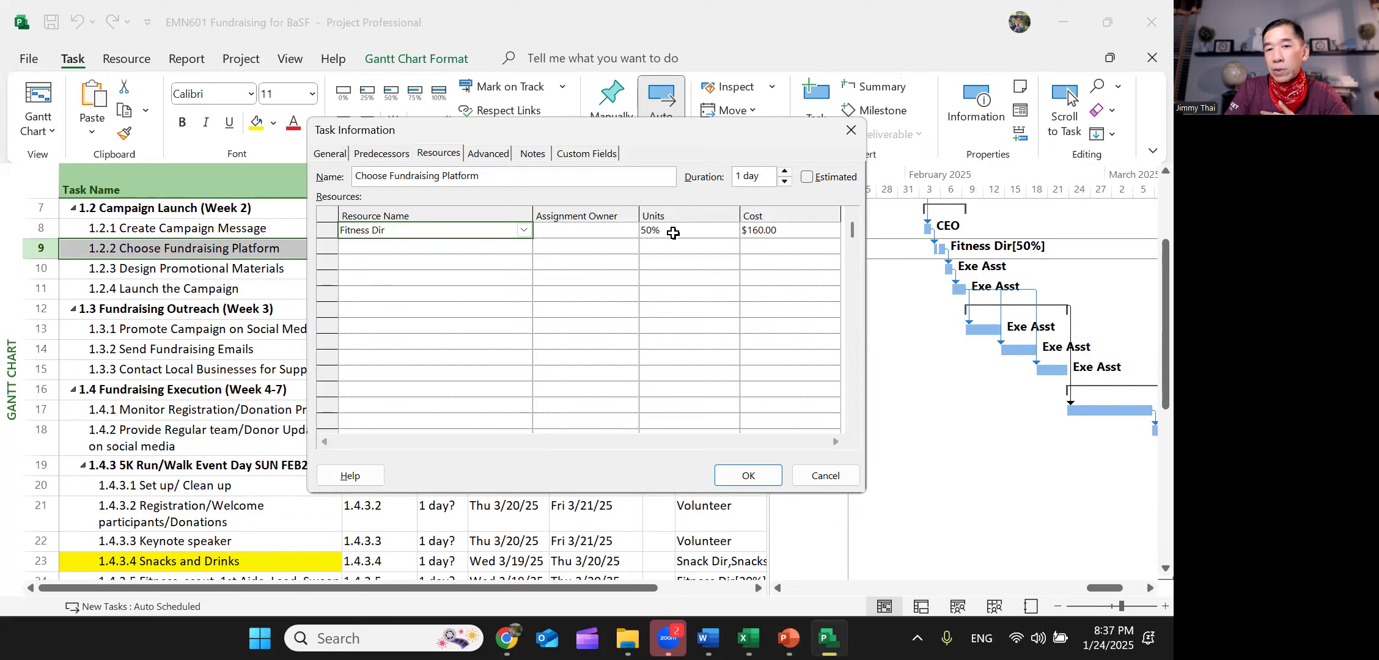
pyautogui.click(673, 233)
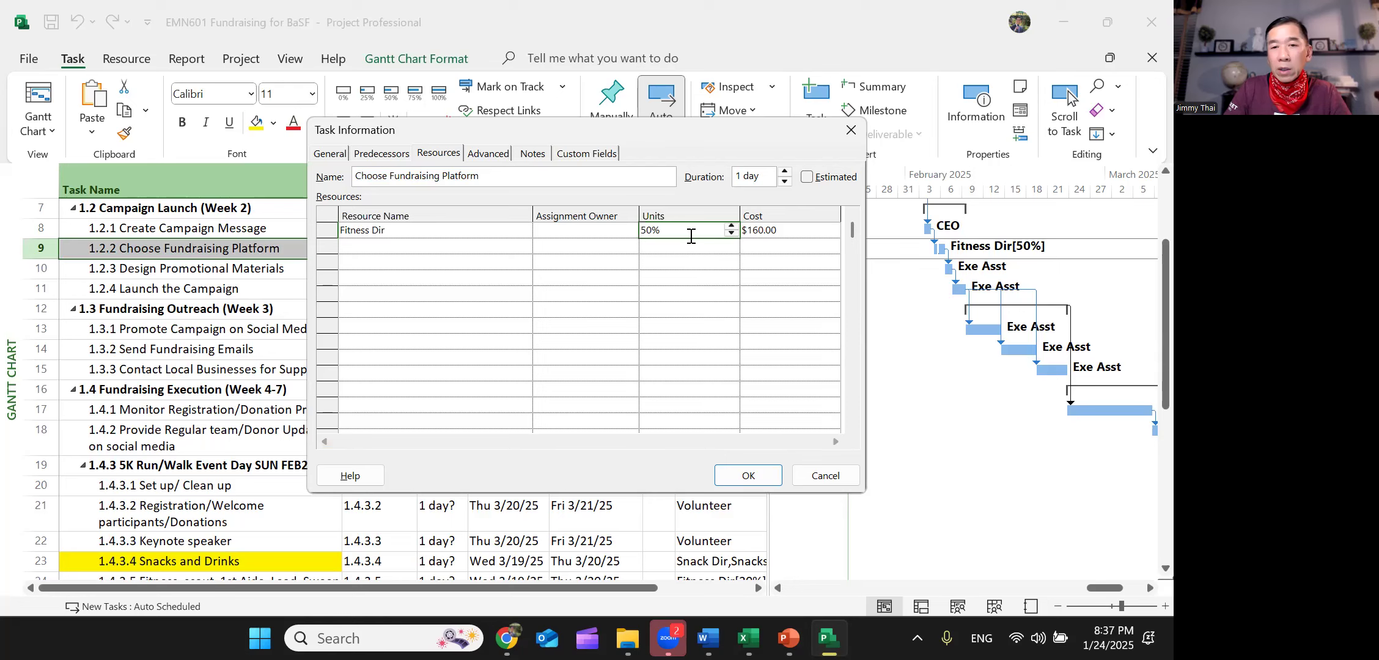
pyautogui.click(732, 226)
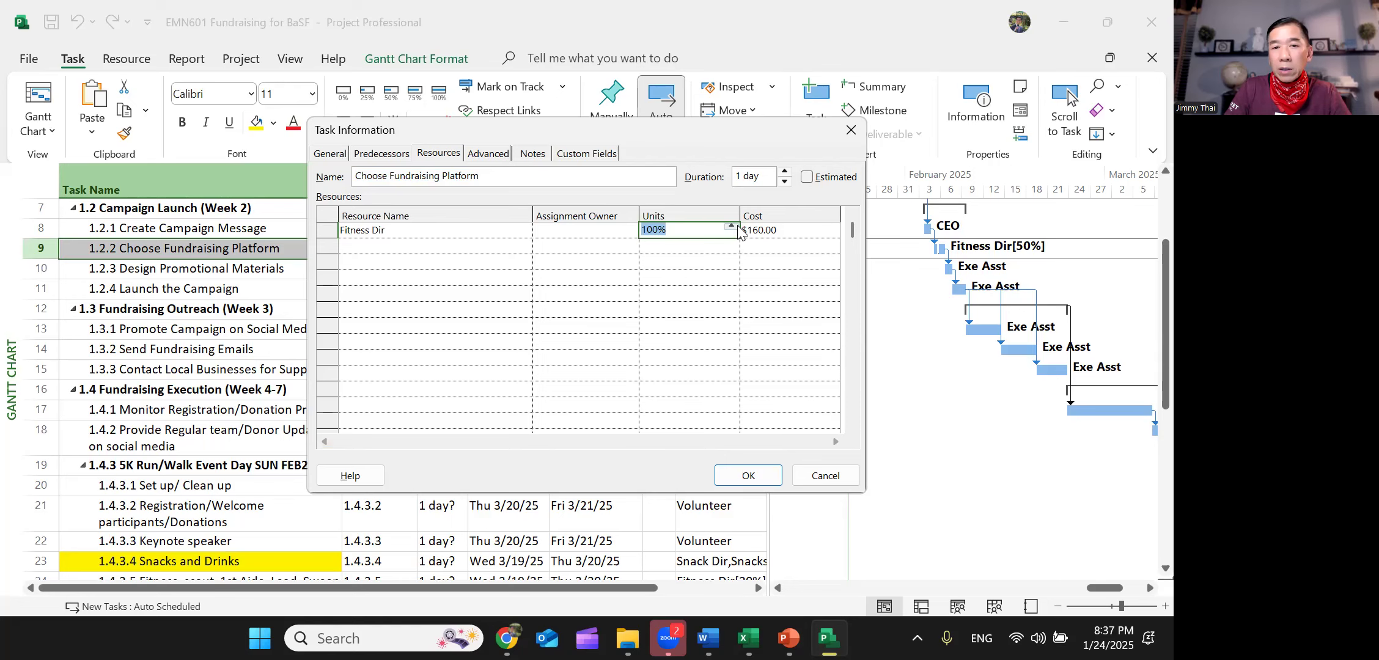
pyautogui.click(748, 475)
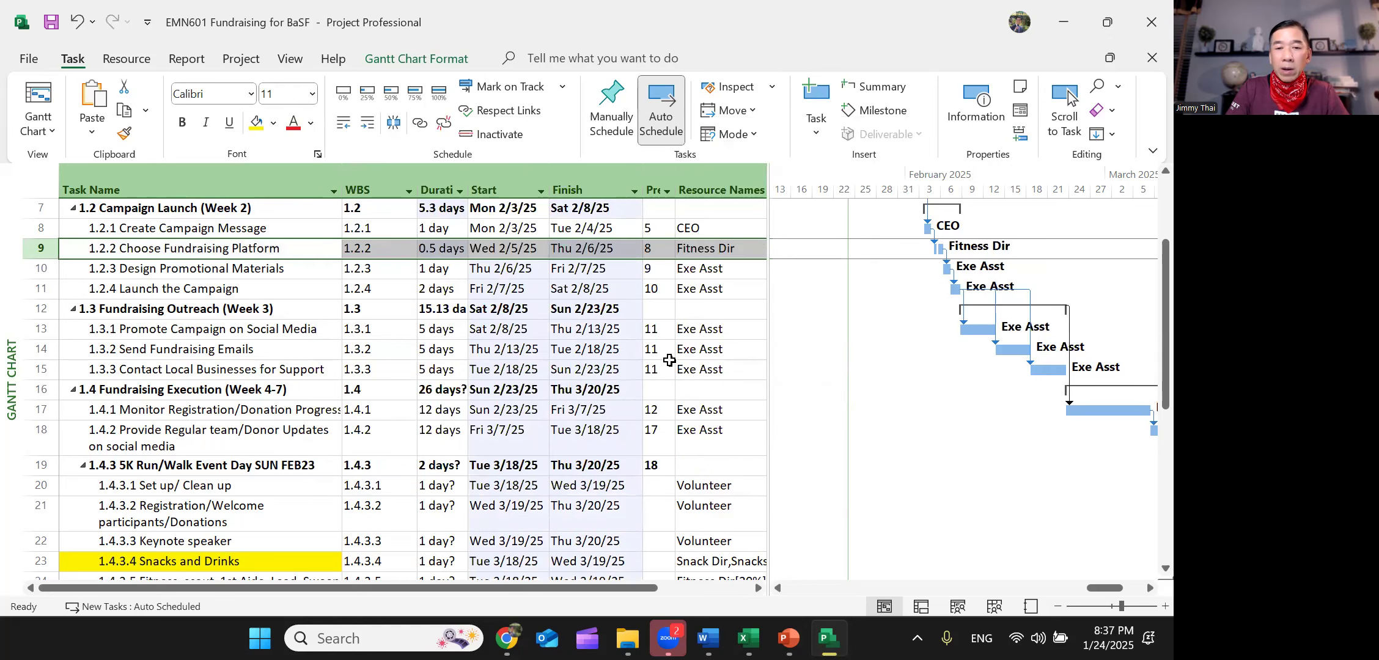
pyautogui.click(185, 65)
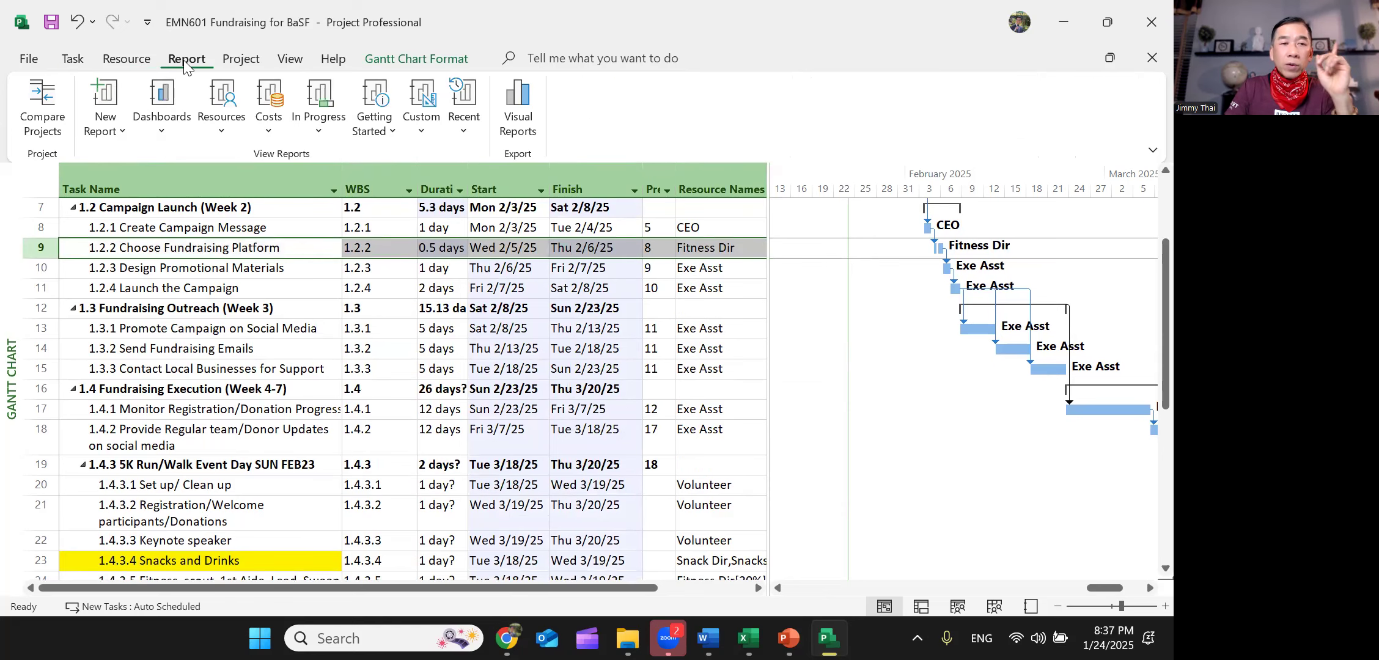
pyautogui.click(267, 133)
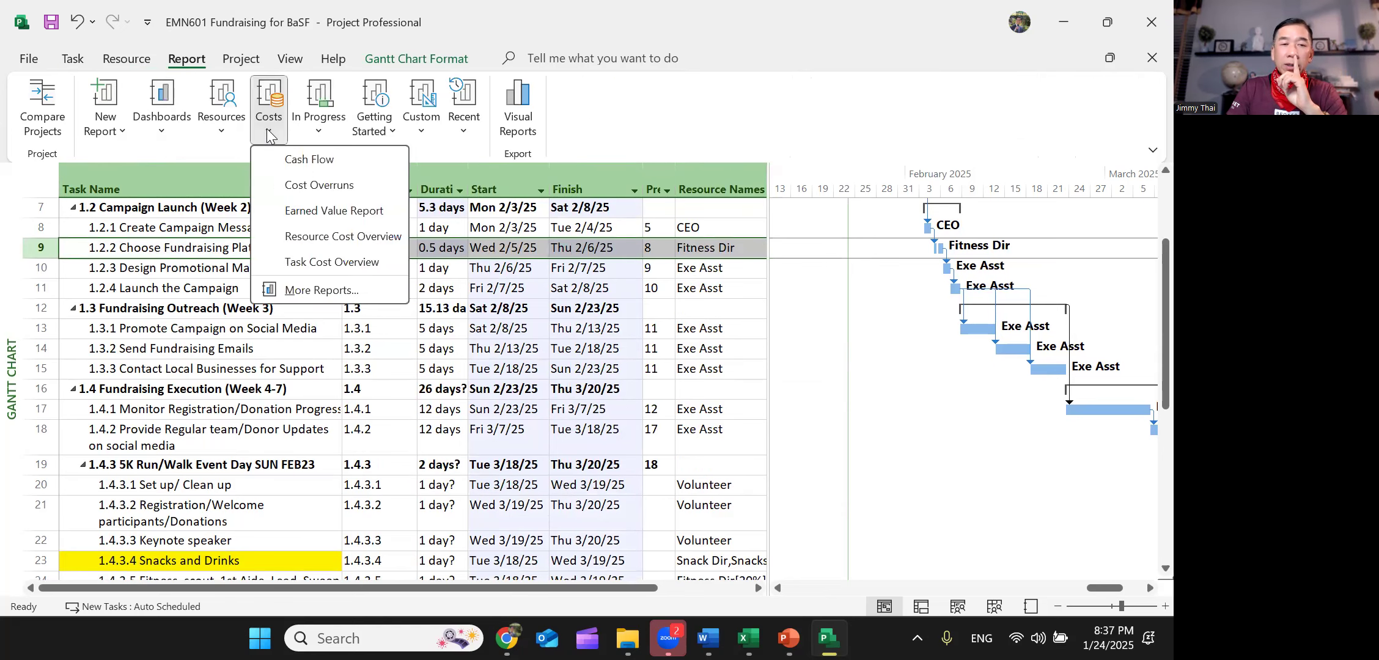
pyautogui.click(348, 245)
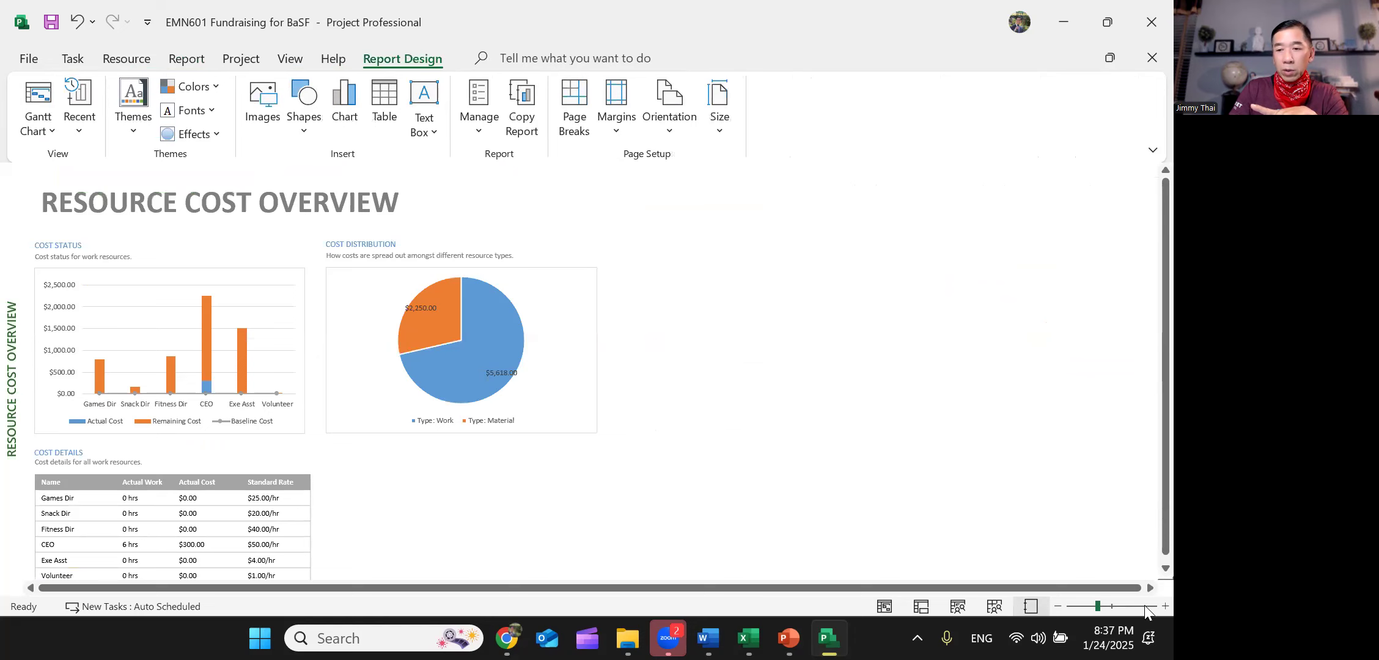
pyautogui.click(1166, 606)
pyautogui.click(1166, 606)
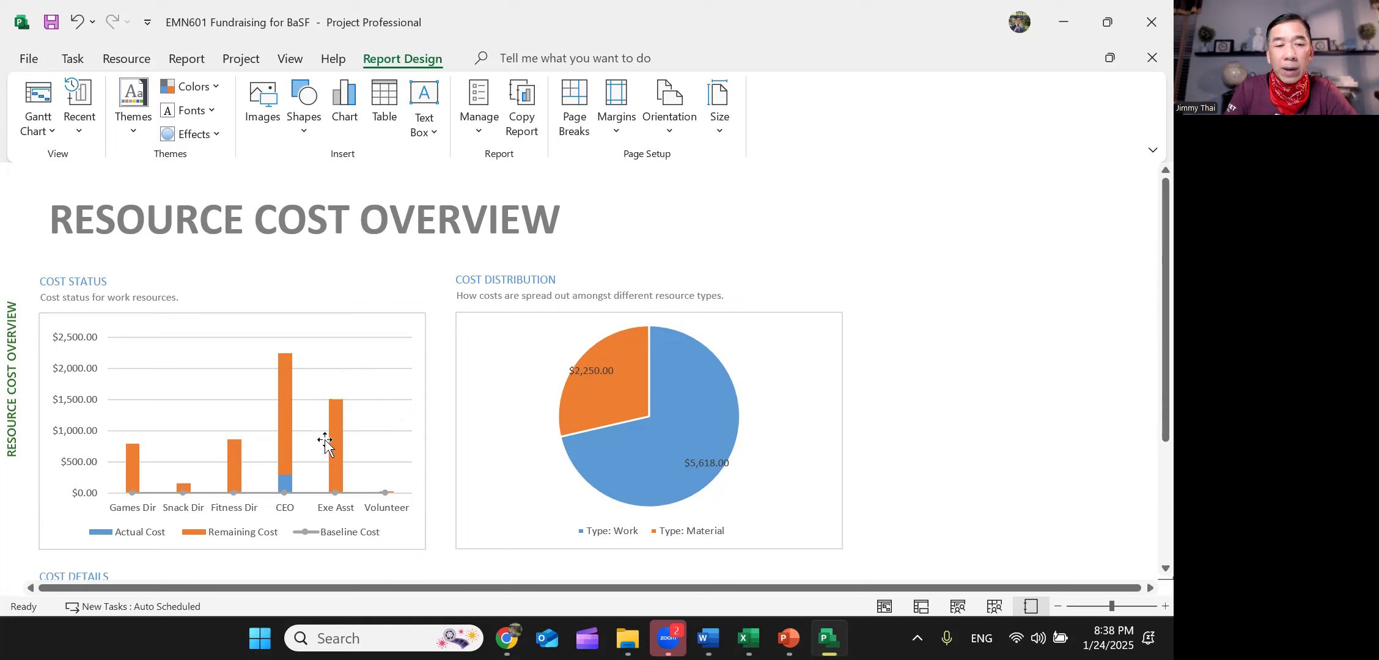
pyautogui.scroll(-2, 385, 428)
pyautogui.scroll(-5, 391, 486)
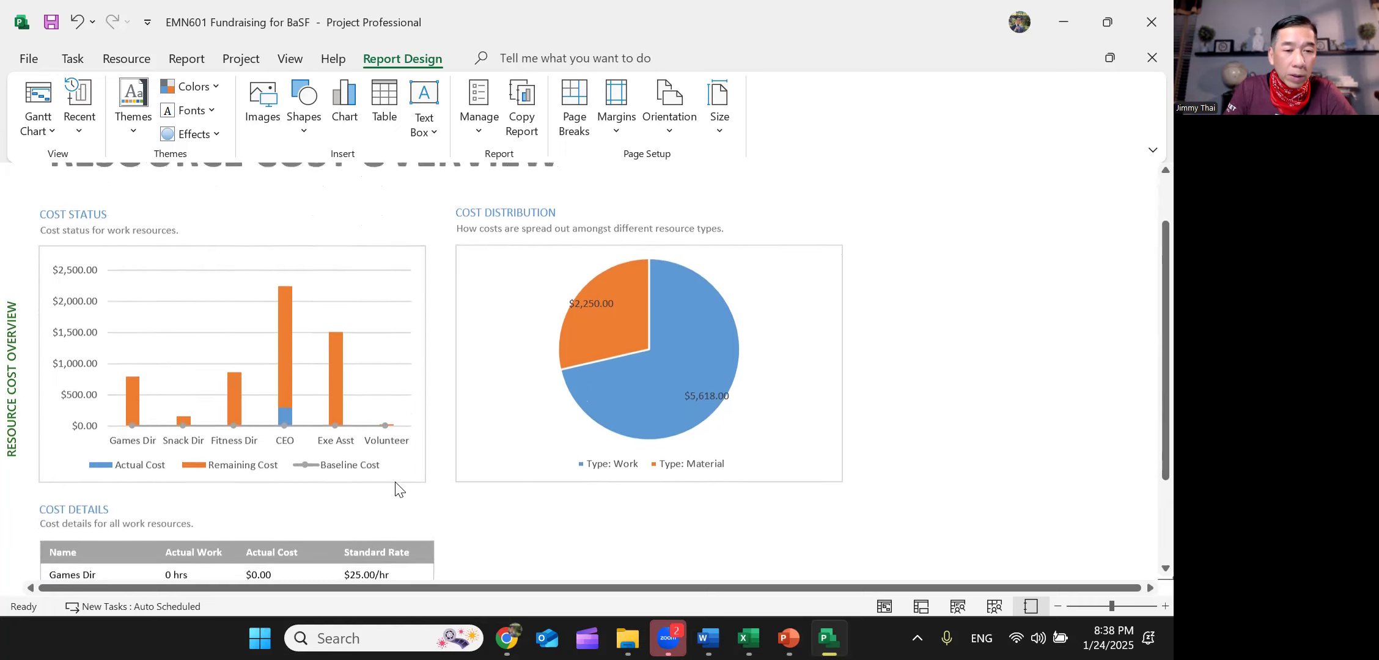
pyautogui.scroll(-3, 483, 439)
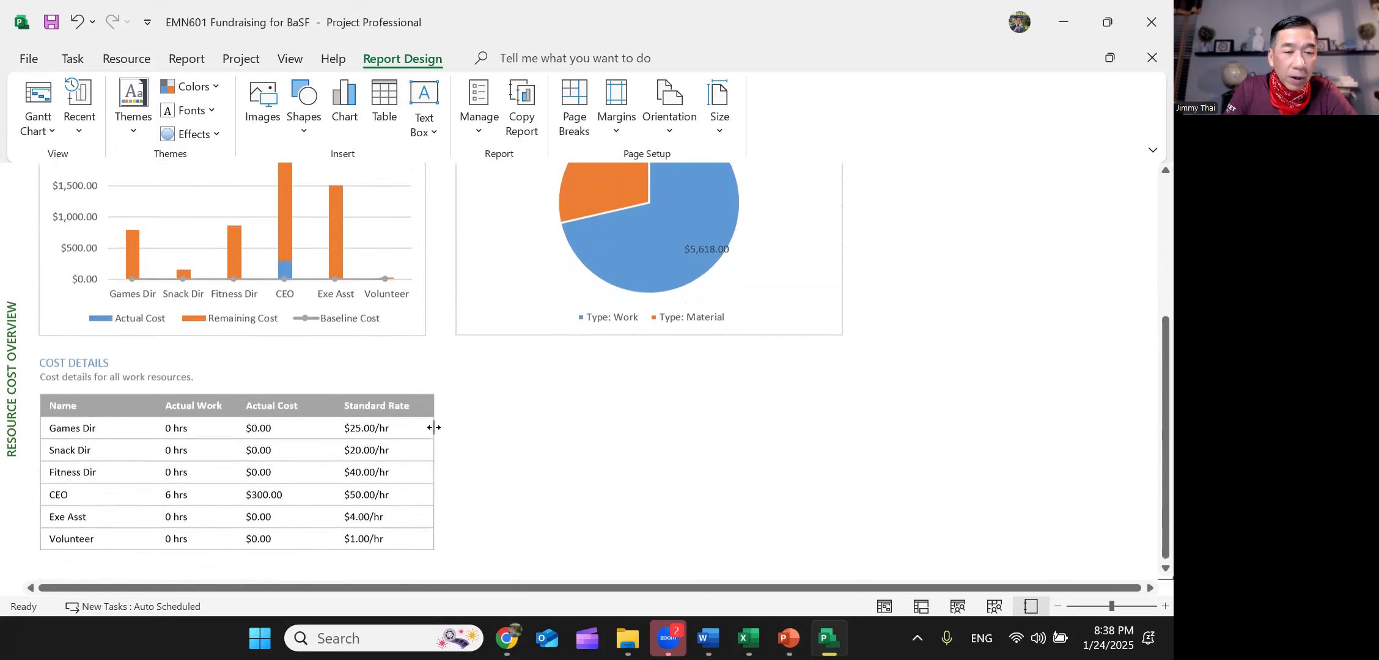
pyautogui.scroll(3, 343, 483)
pyautogui.scroll(-1, 293, 489)
pyautogui.scroll(1, 270, 453)
pyautogui.scroll(-1, 304, 442)
pyautogui.click(304, 442)
pyautogui.scroll(-4, 324, 452)
pyautogui.scroll(2, 316, 449)
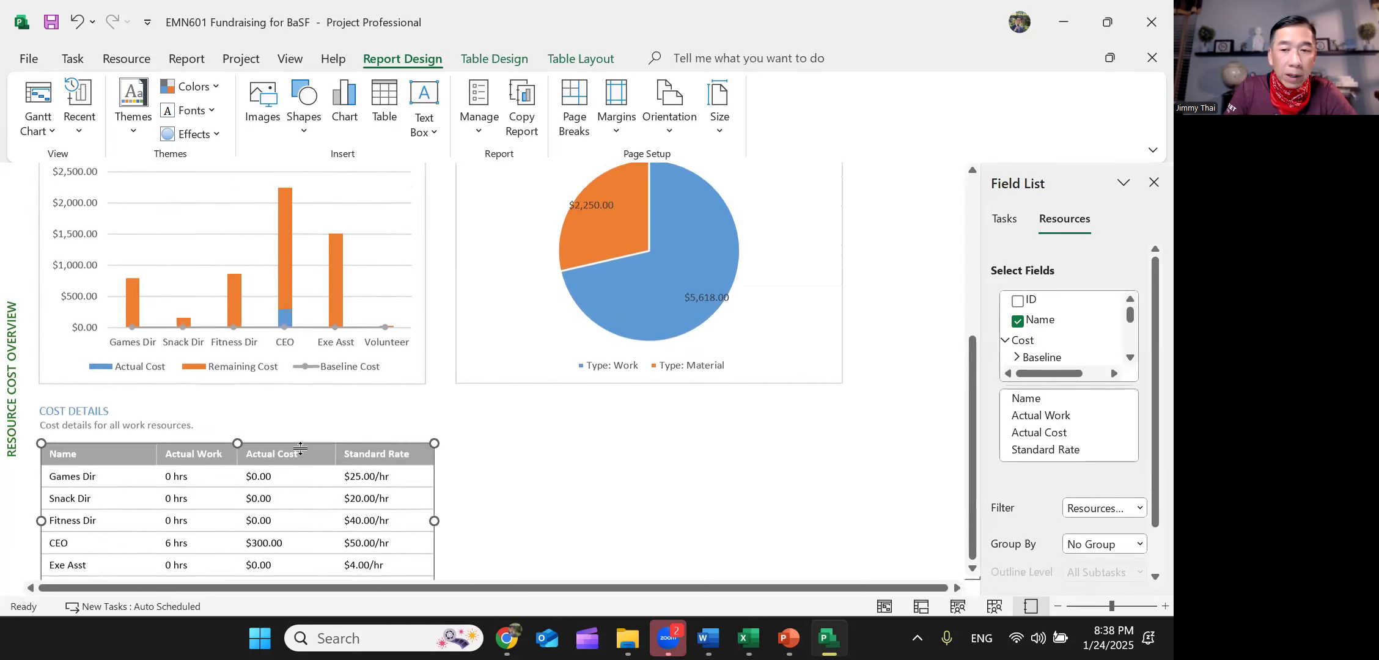
pyautogui.scroll(-2, 299, 483)
pyautogui.scroll(2, 304, 482)
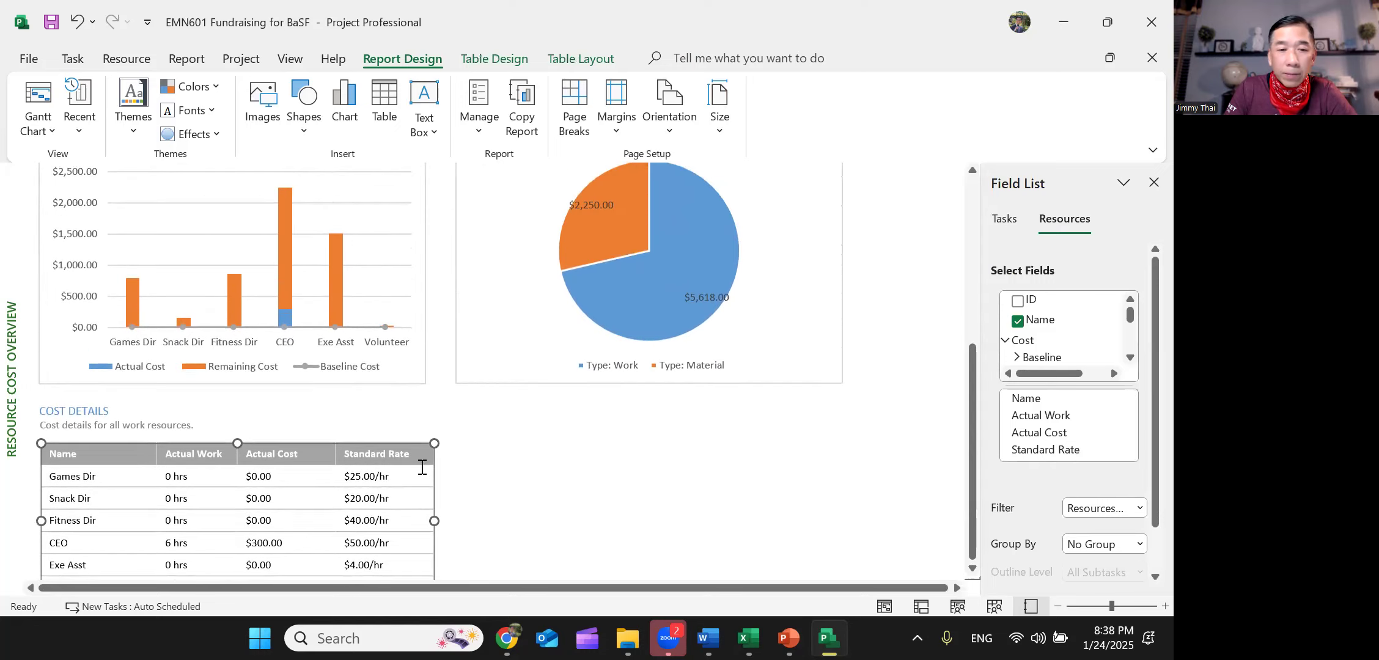
pyautogui.scroll(-2, 671, 474)
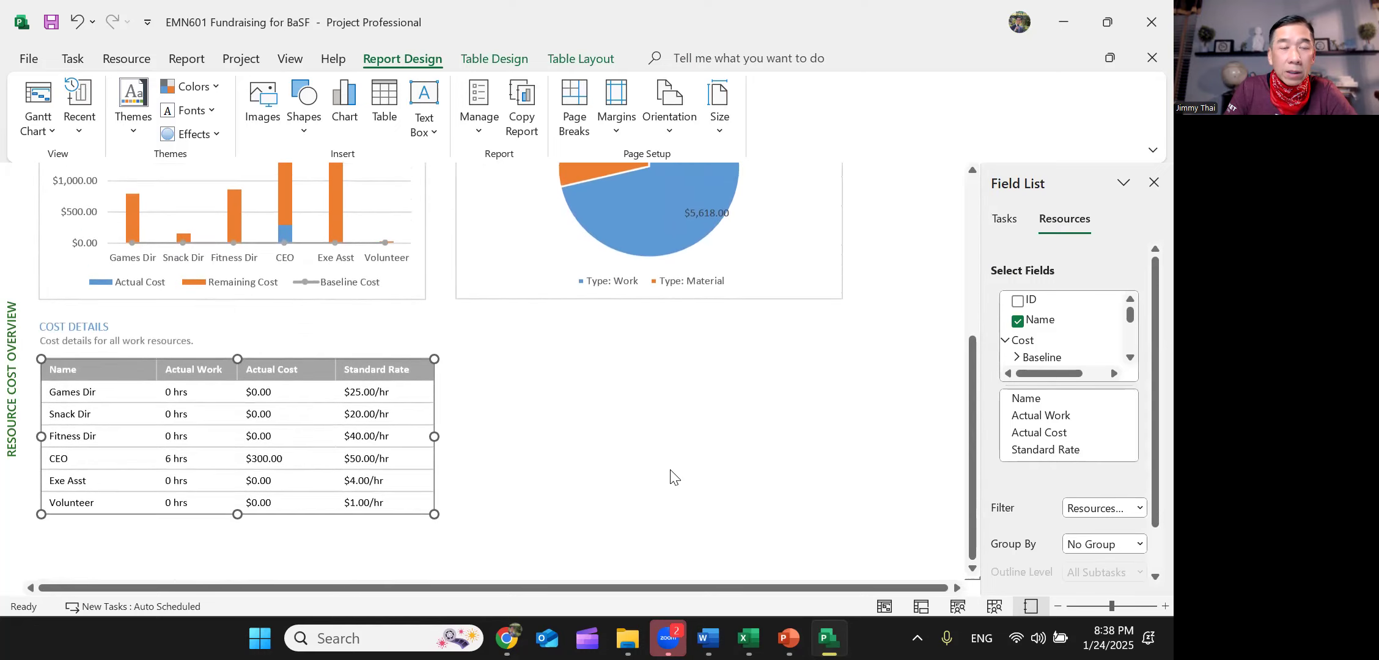
pyautogui.scroll(2, 703, 428)
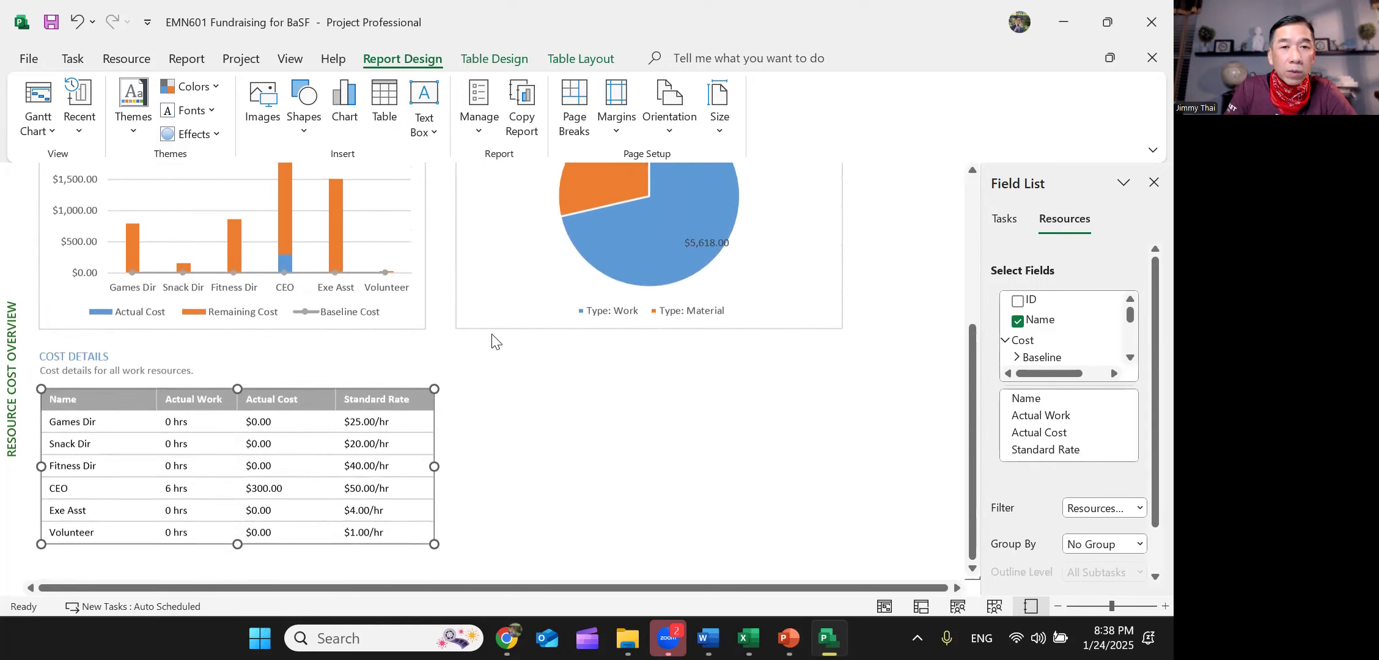
pyautogui.click(1153, 184)
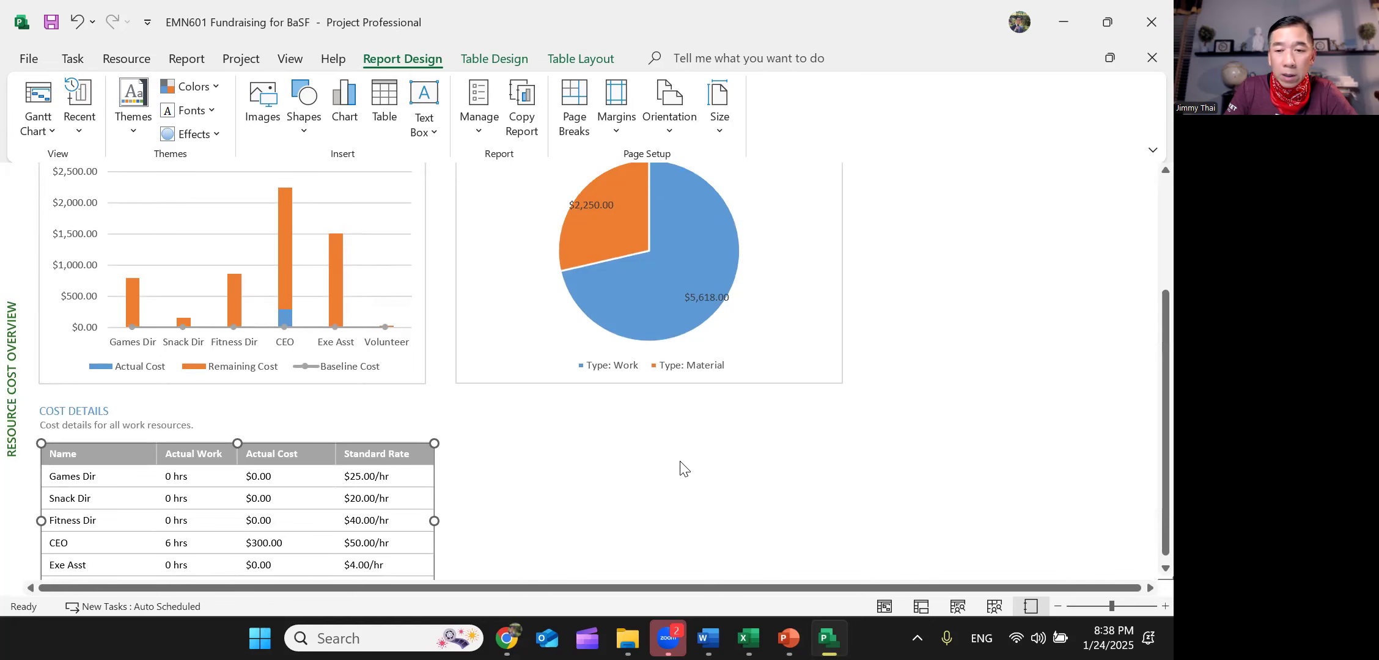
pyautogui.click(884, 606)
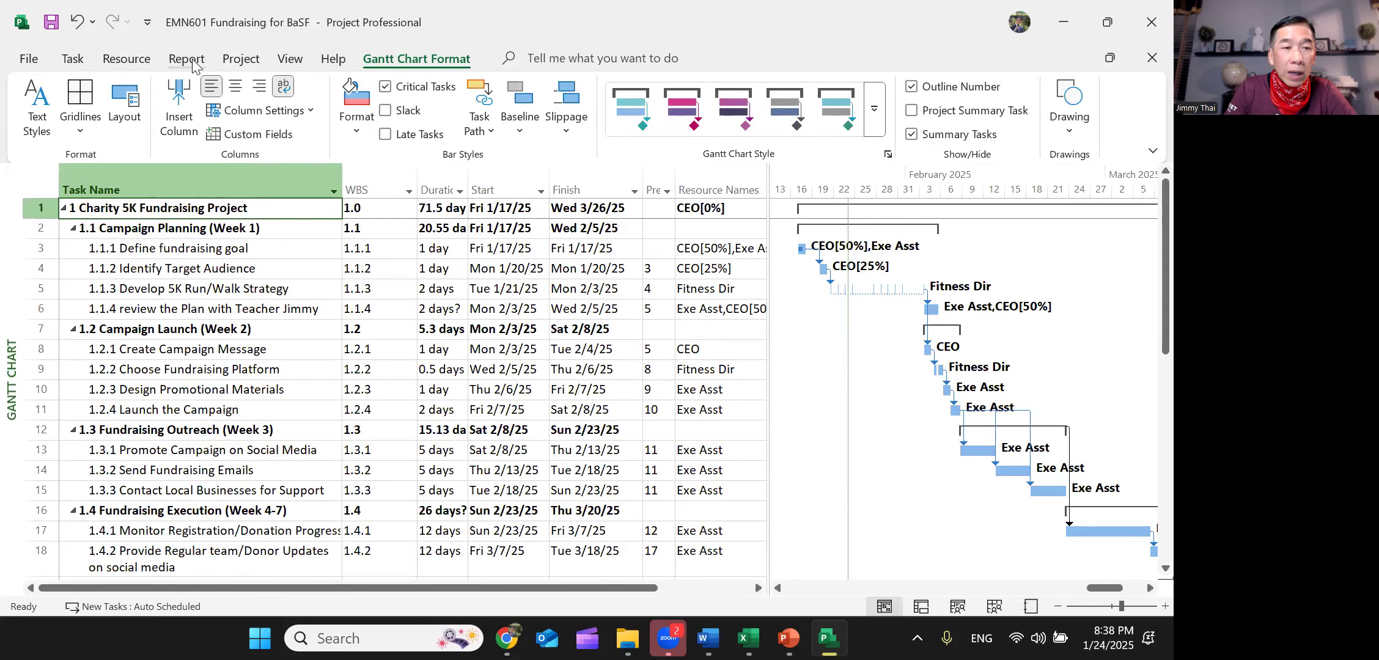
pyautogui.click(71, 60)
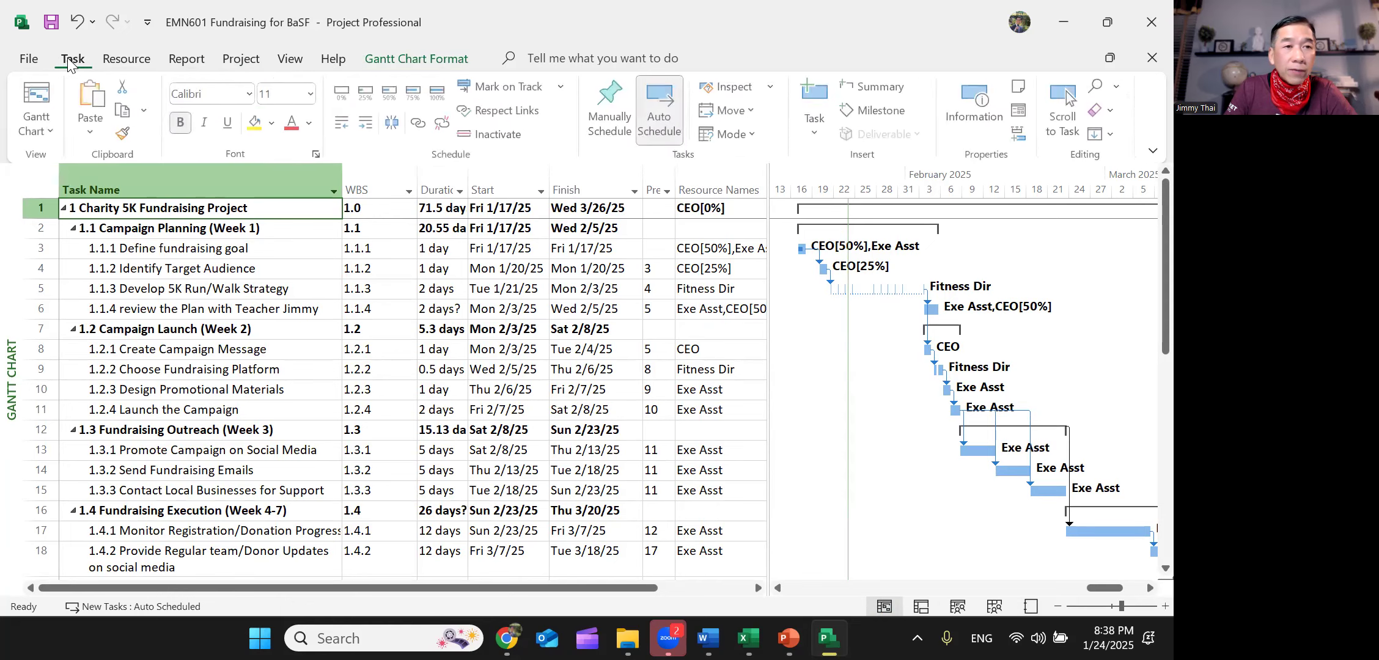
pyautogui.click(182, 60)
pyautogui.click(270, 129)
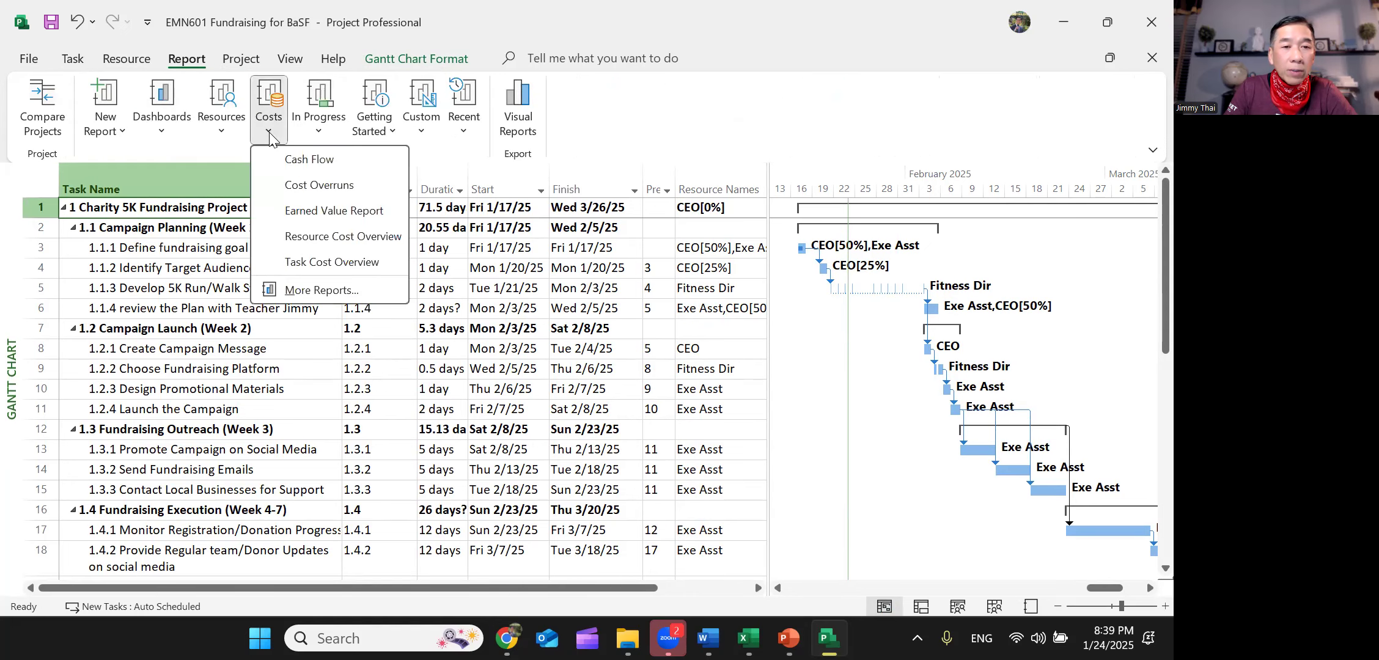
pyautogui.click(317, 263)
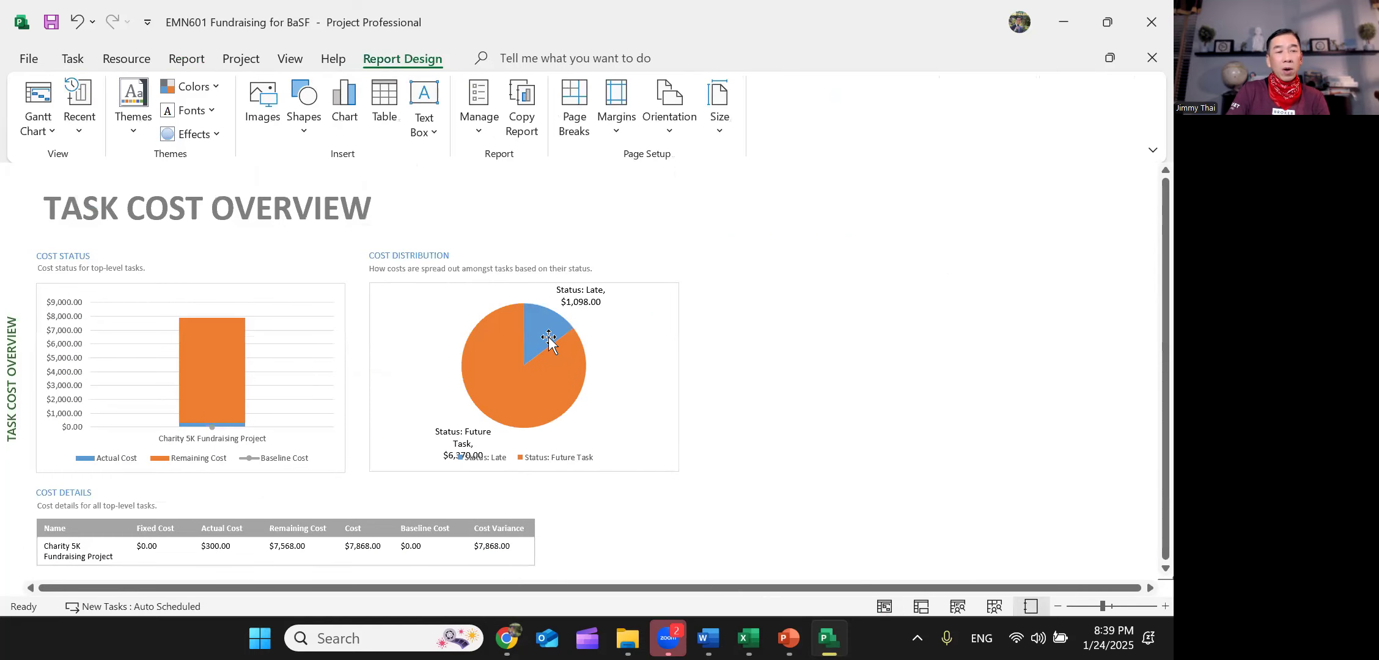
pyautogui.click(1144, 607)
pyautogui.click(1145, 606)
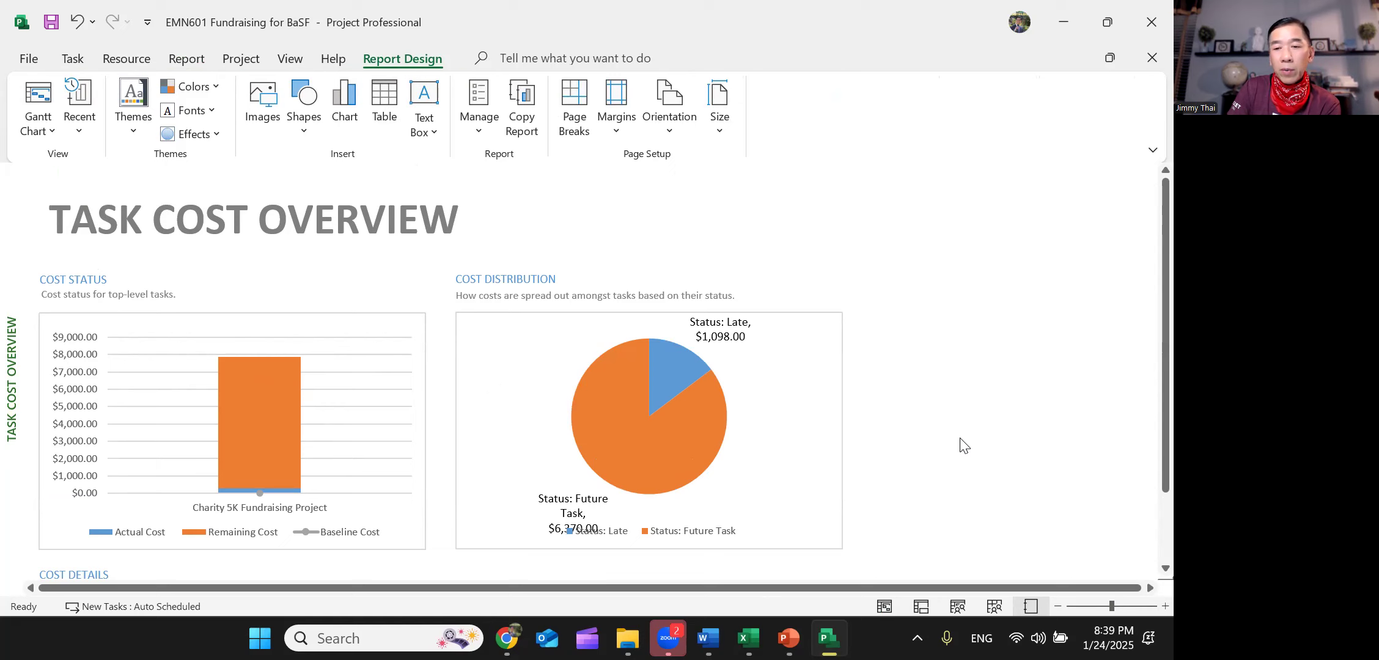
pyautogui.click(1059, 606)
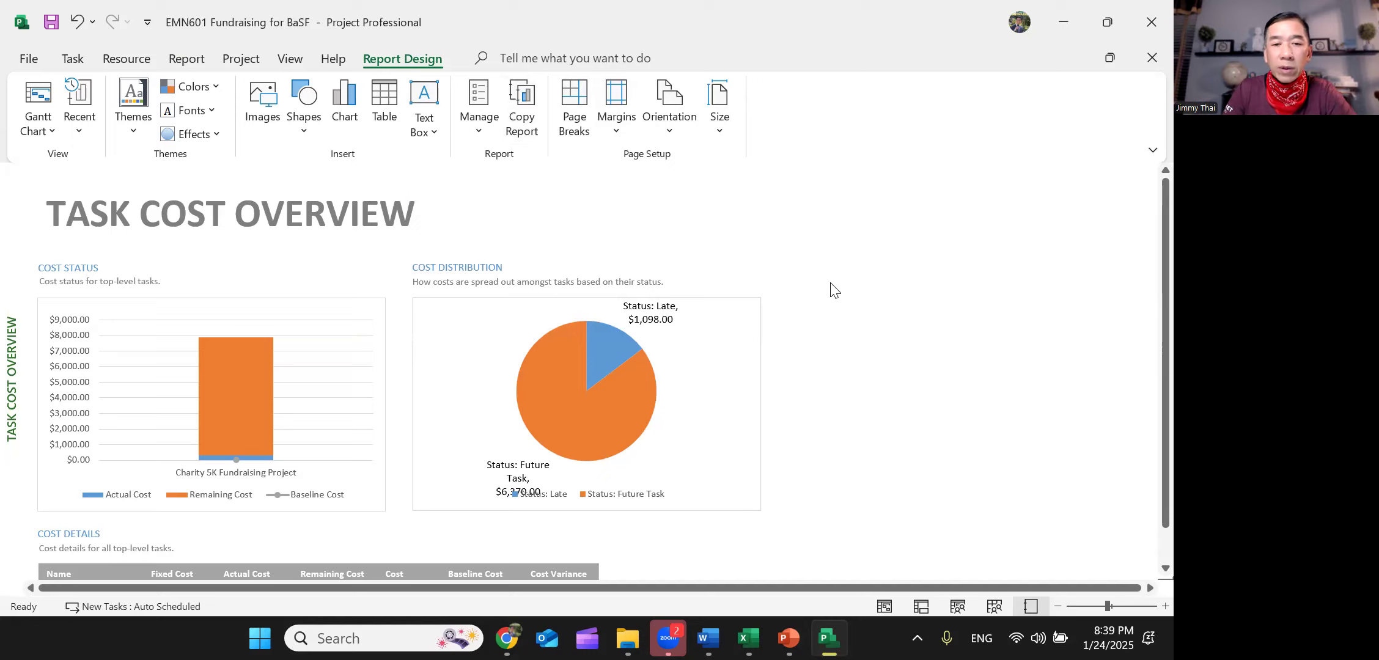
pyautogui.scroll(-3, 775, 391)
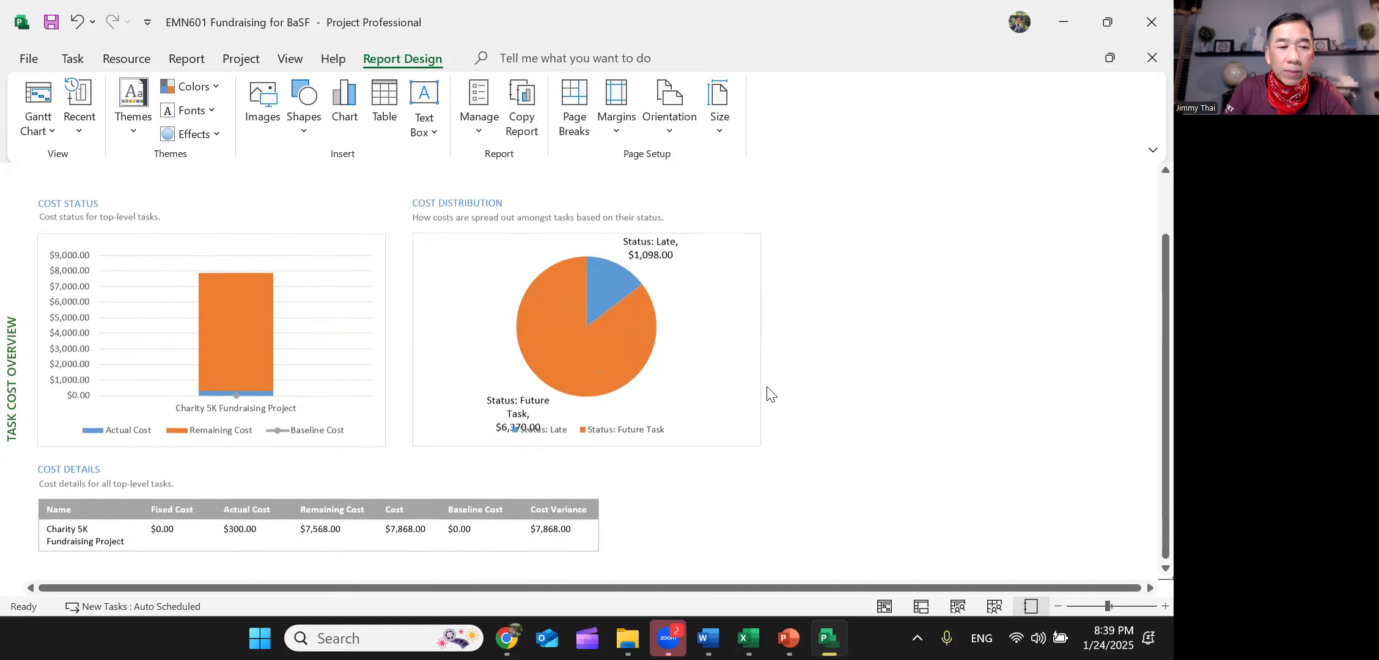
pyautogui.scroll(3, 772, 391)
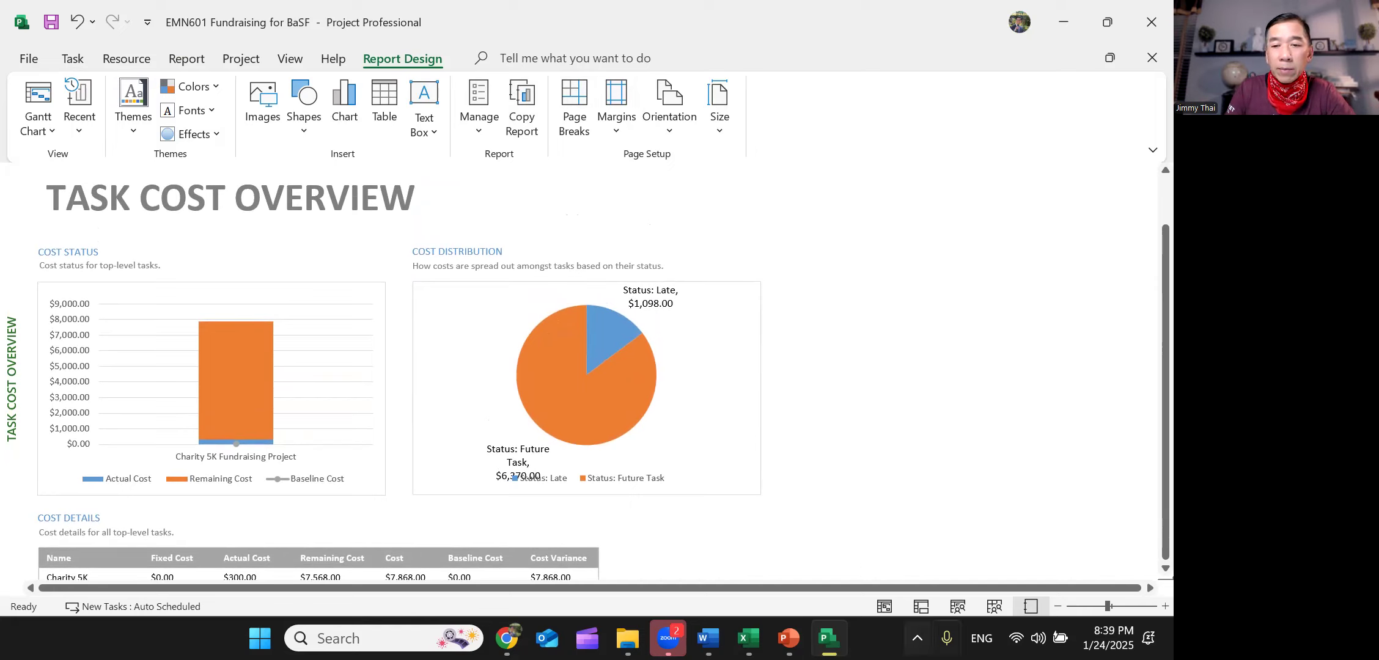
pyautogui.click(885, 607)
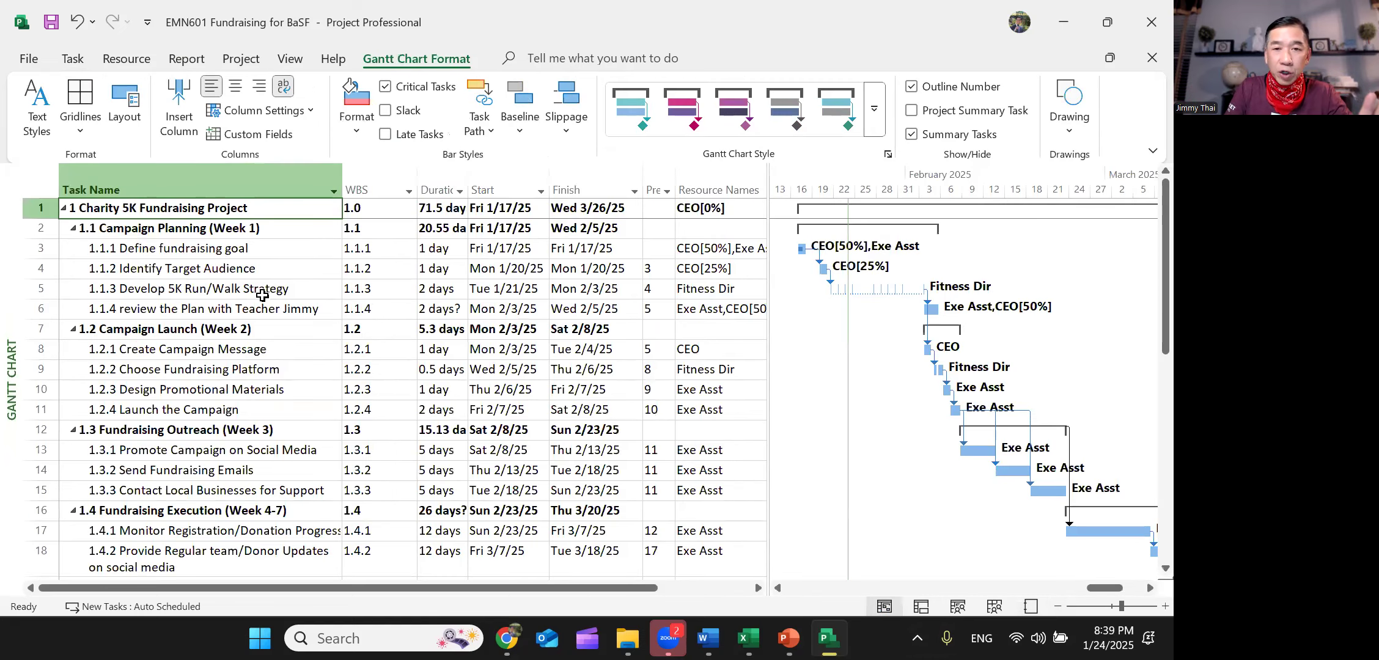
pyautogui.click(995, 607)
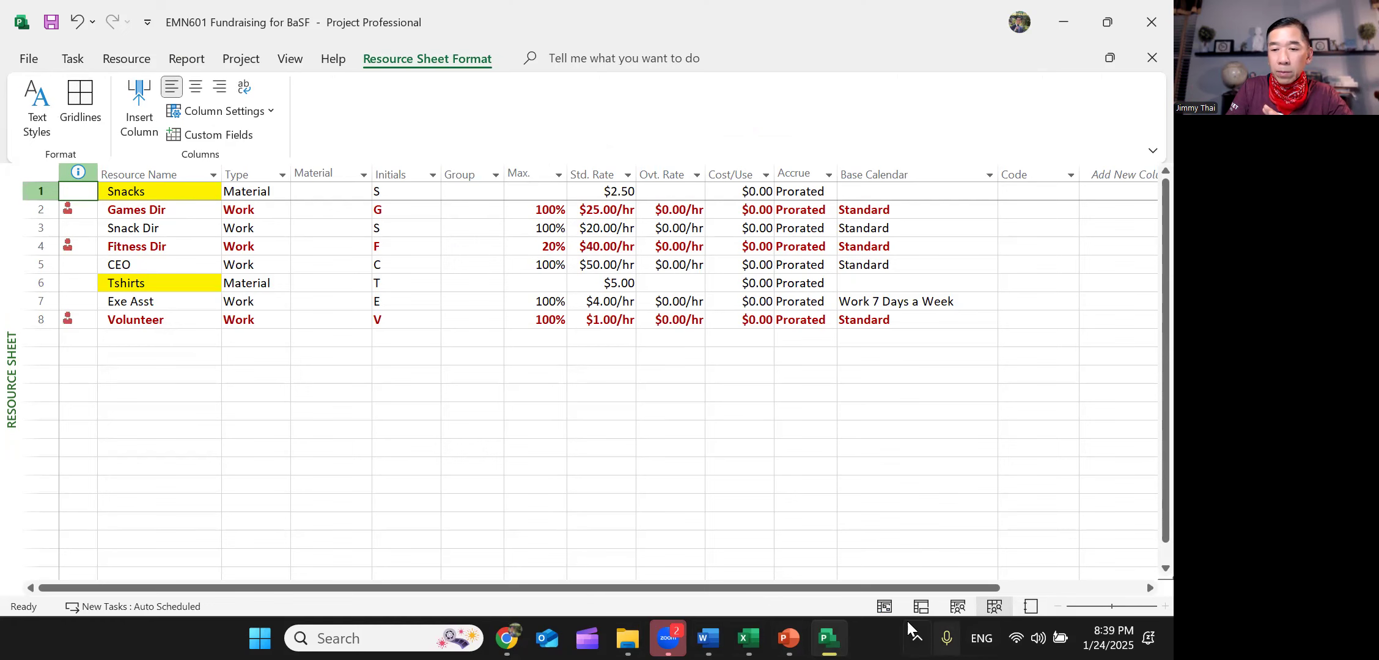
pyautogui.click(881, 604)
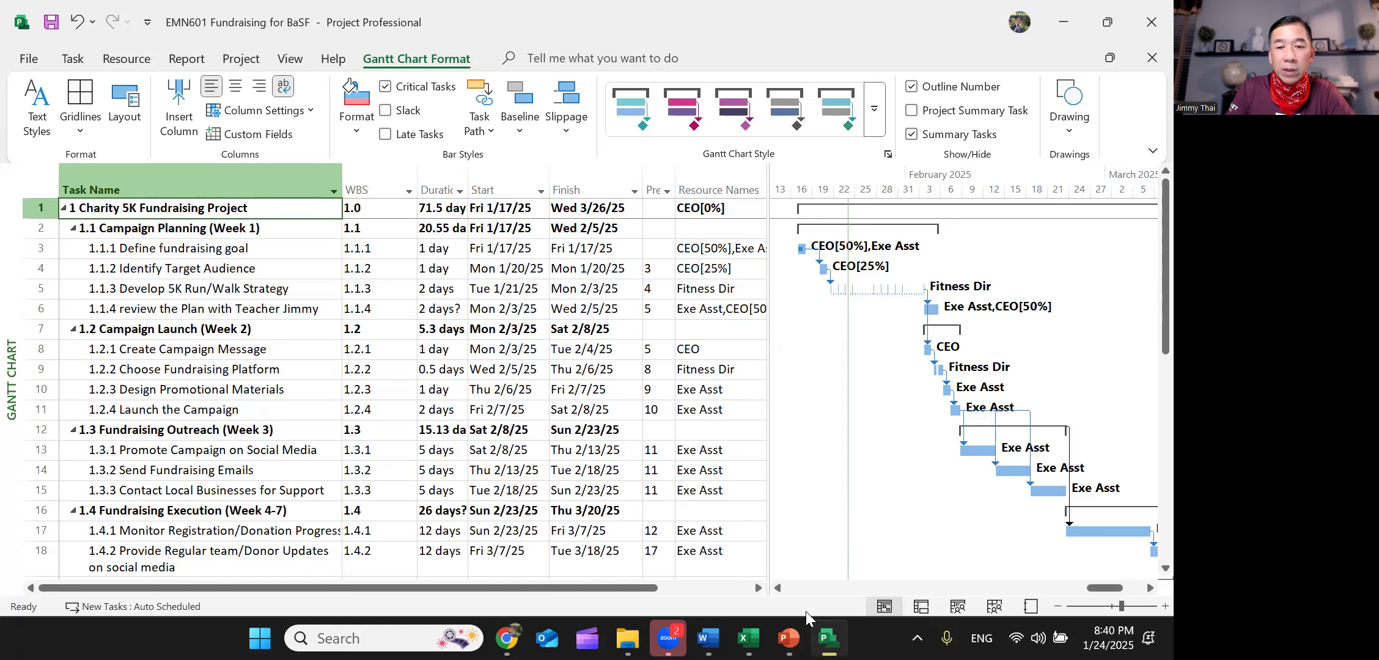
pyautogui.click(788, 638)
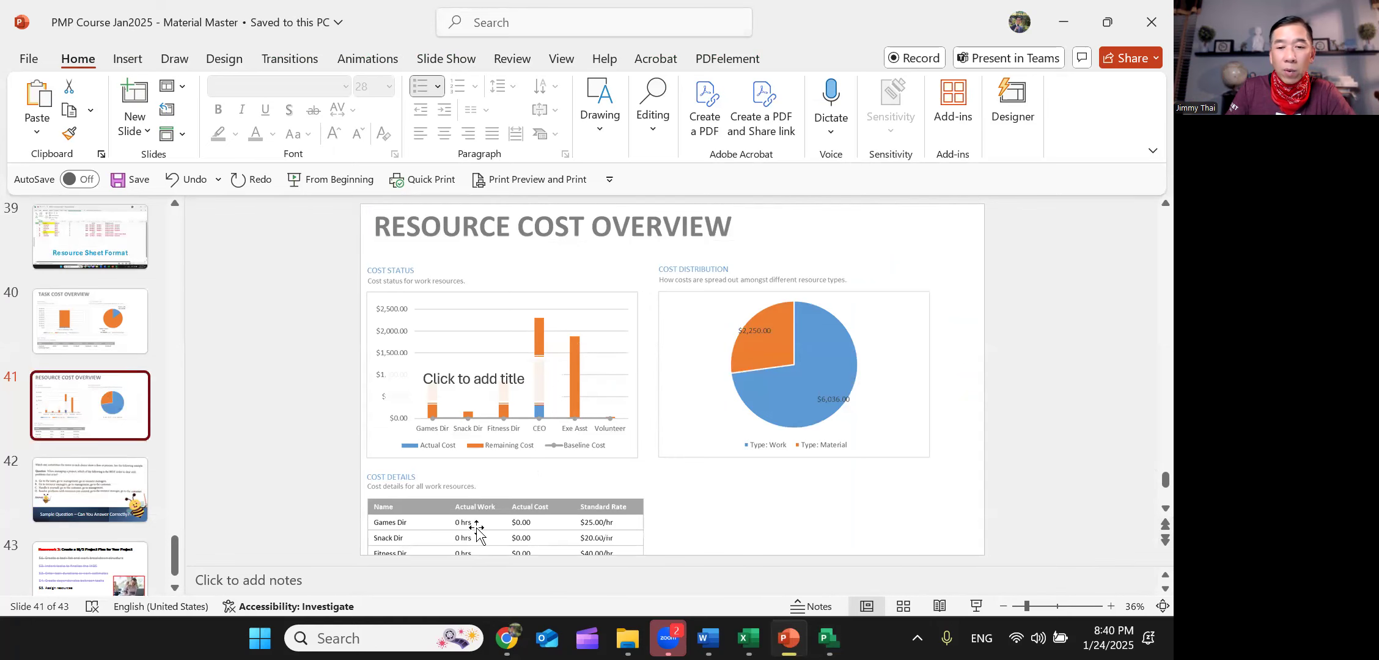
pyautogui.moveTo(828, 638)
pyautogui.click(807, 533)
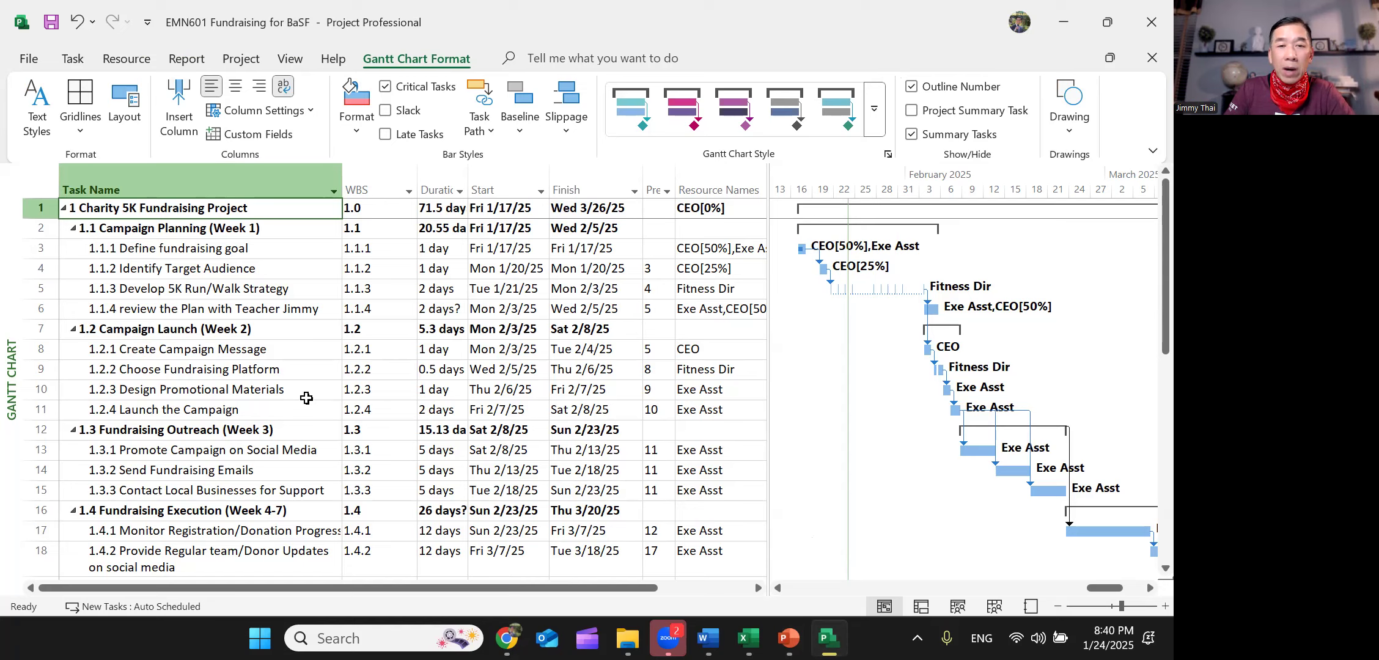
# - Check the Resource Sheet and the Costs report list, then show PowerPoint slide 41, Resource Cost Overview
pyautogui.click(993, 606)
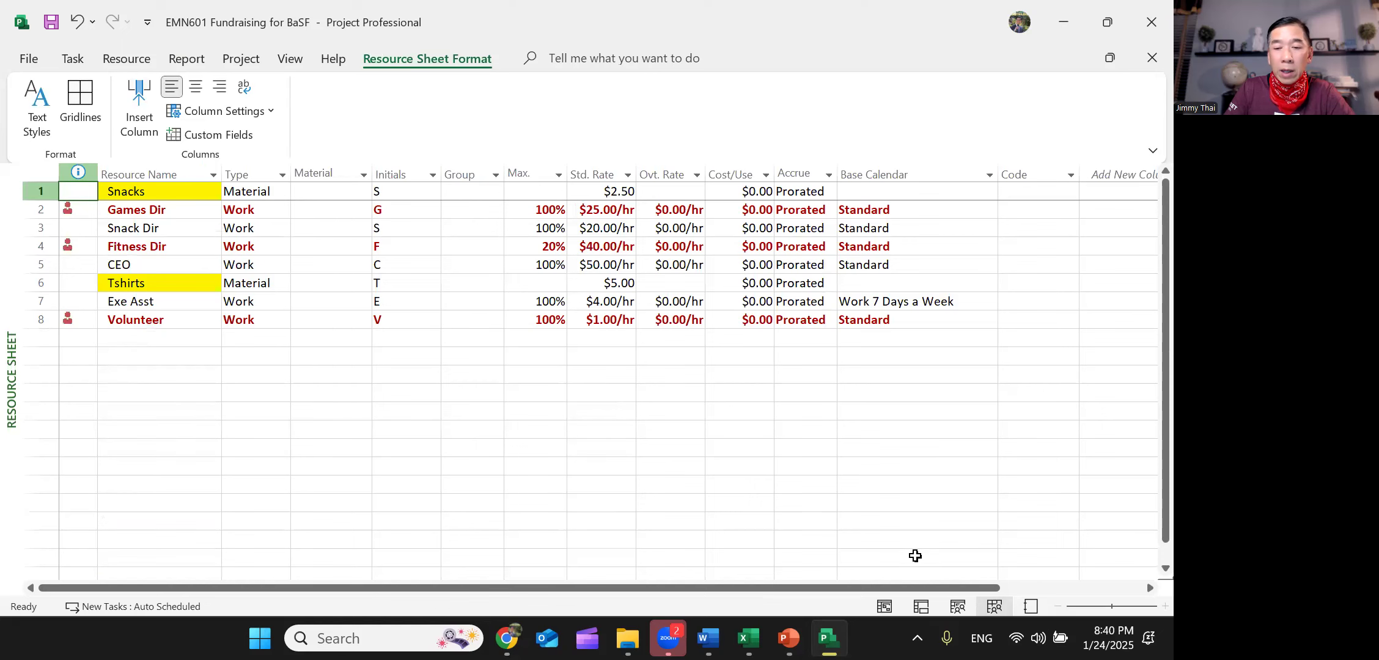
pyautogui.click(884, 606)
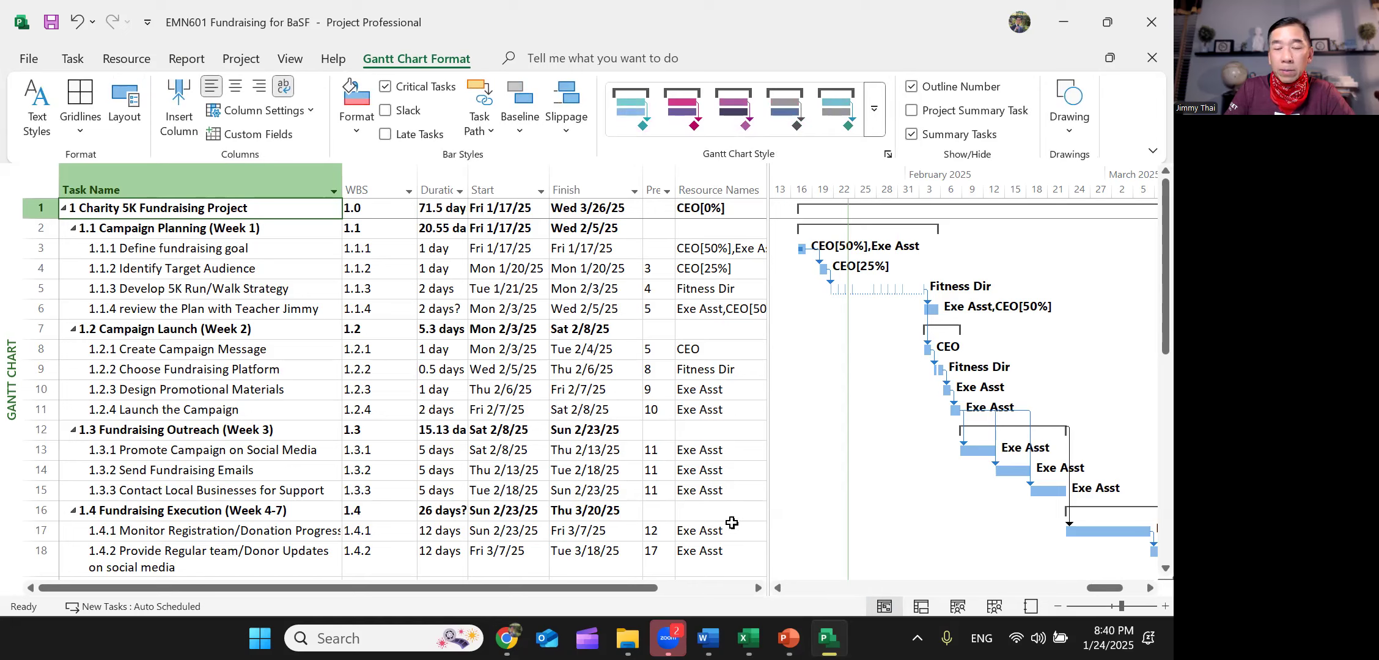
pyautogui.click(188, 59)
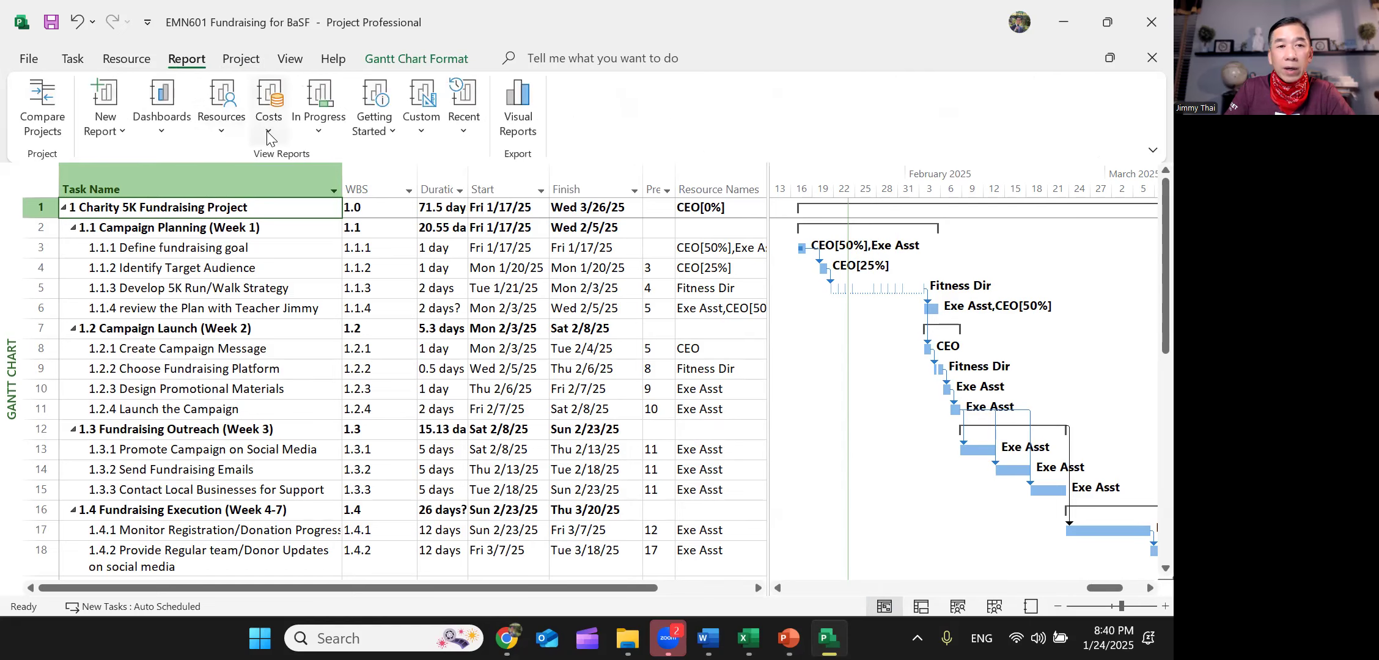
pyautogui.click(267, 133)
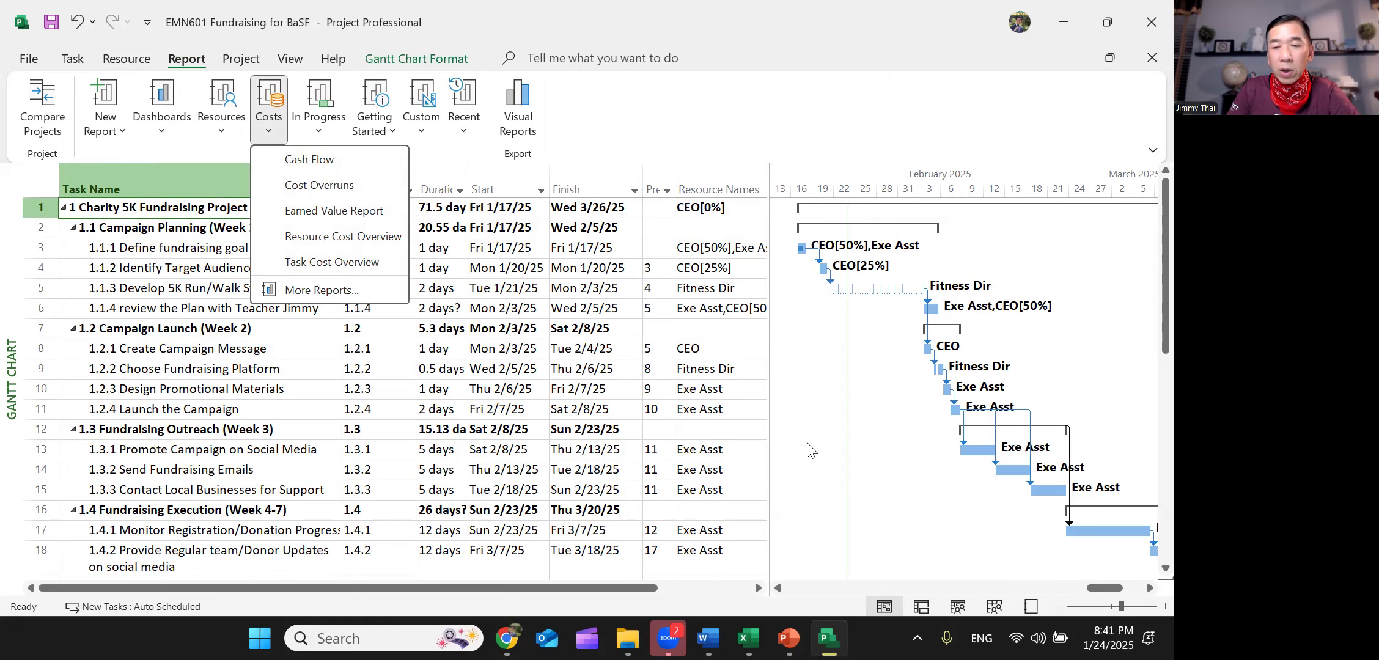
pyautogui.click(886, 607)
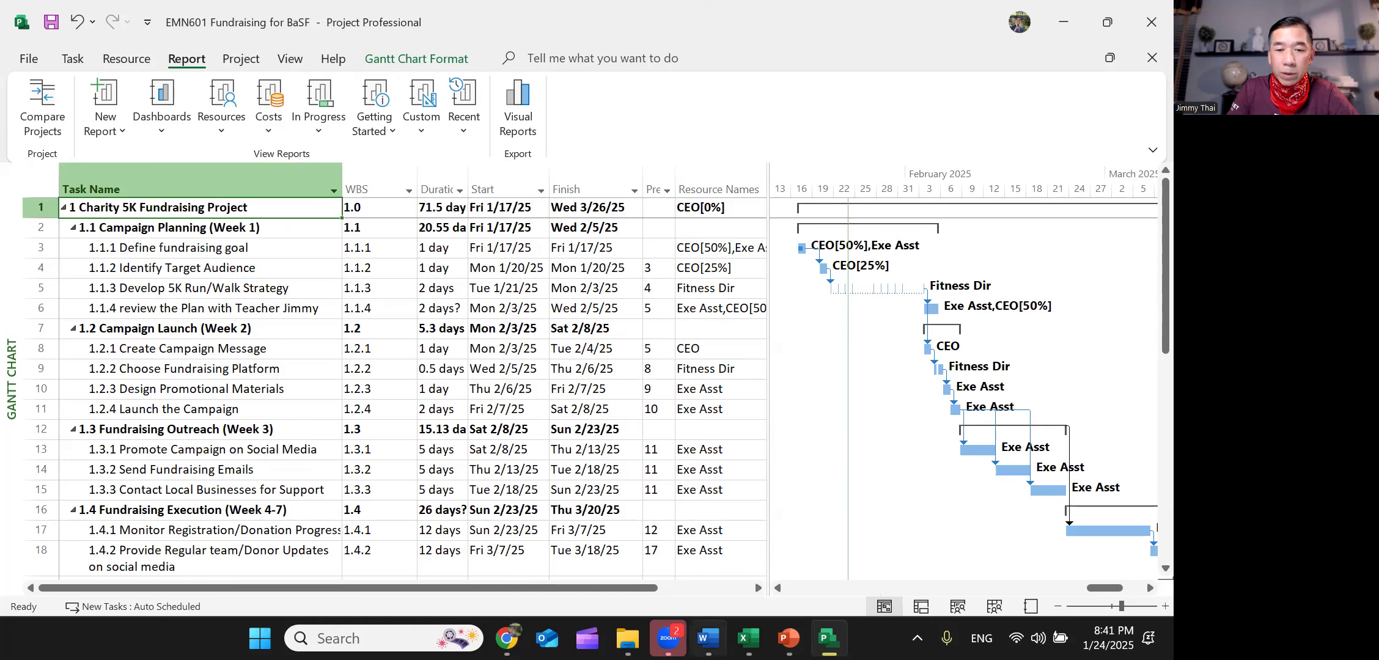
pyautogui.moveTo(668, 638)
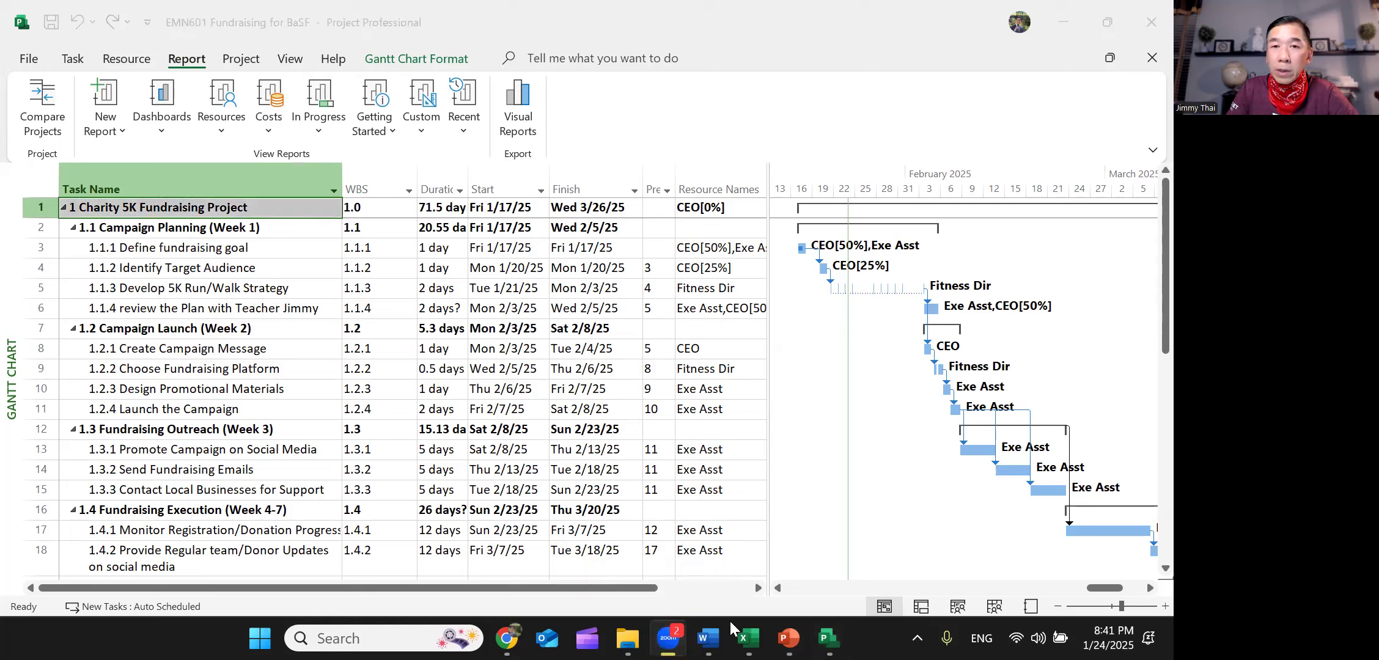
pyautogui.click(788, 638)
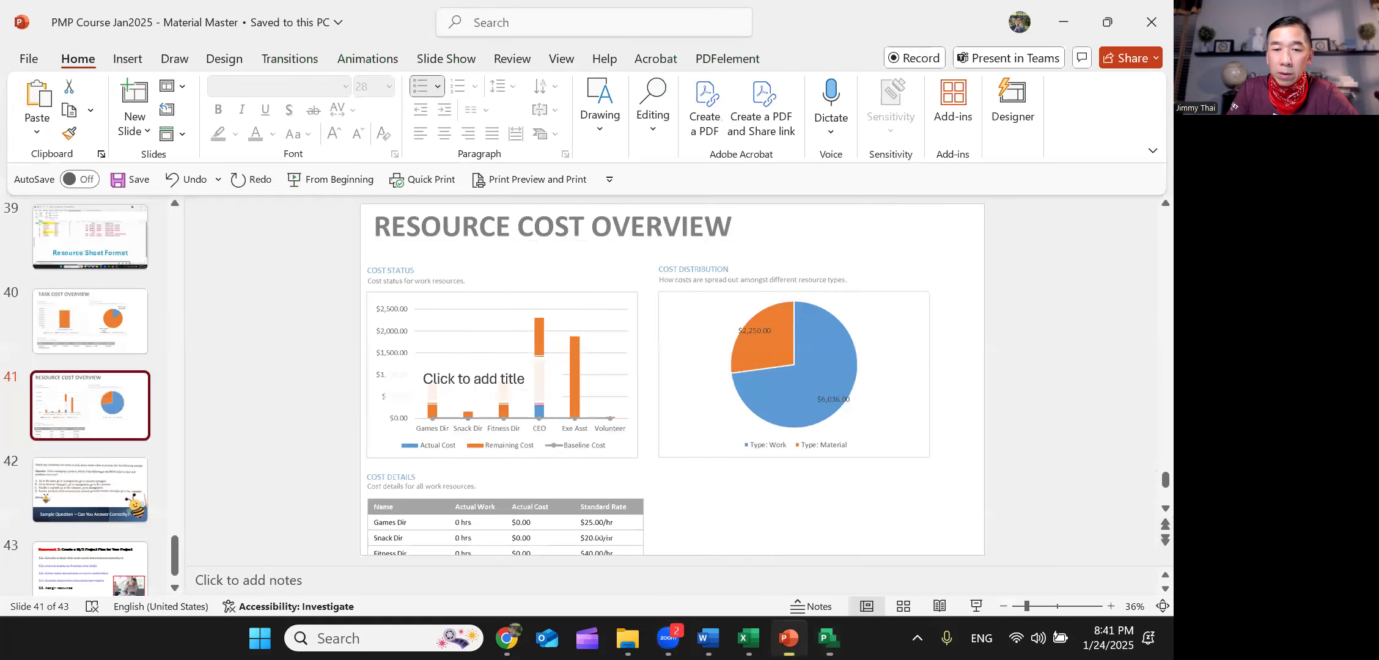
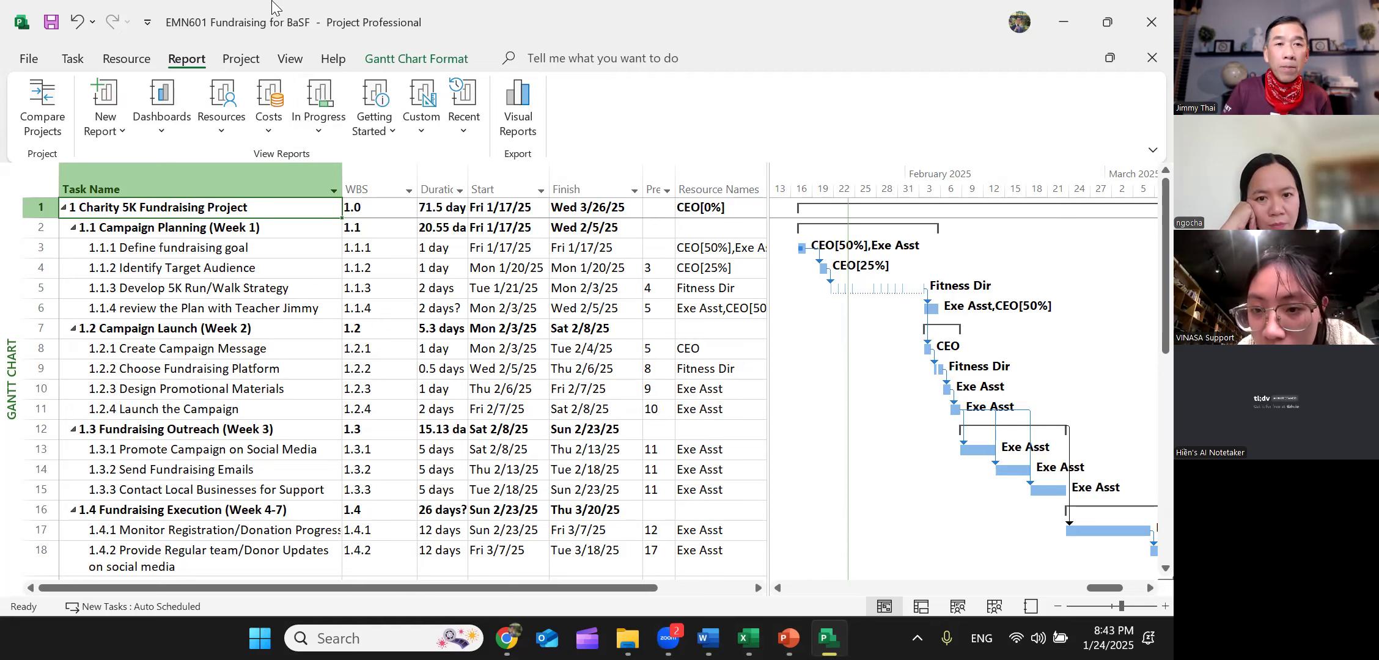
# - Widen the Predecessors column to show its full heading and zoom the Gantt timeline to days
pyautogui.click(272, 1)
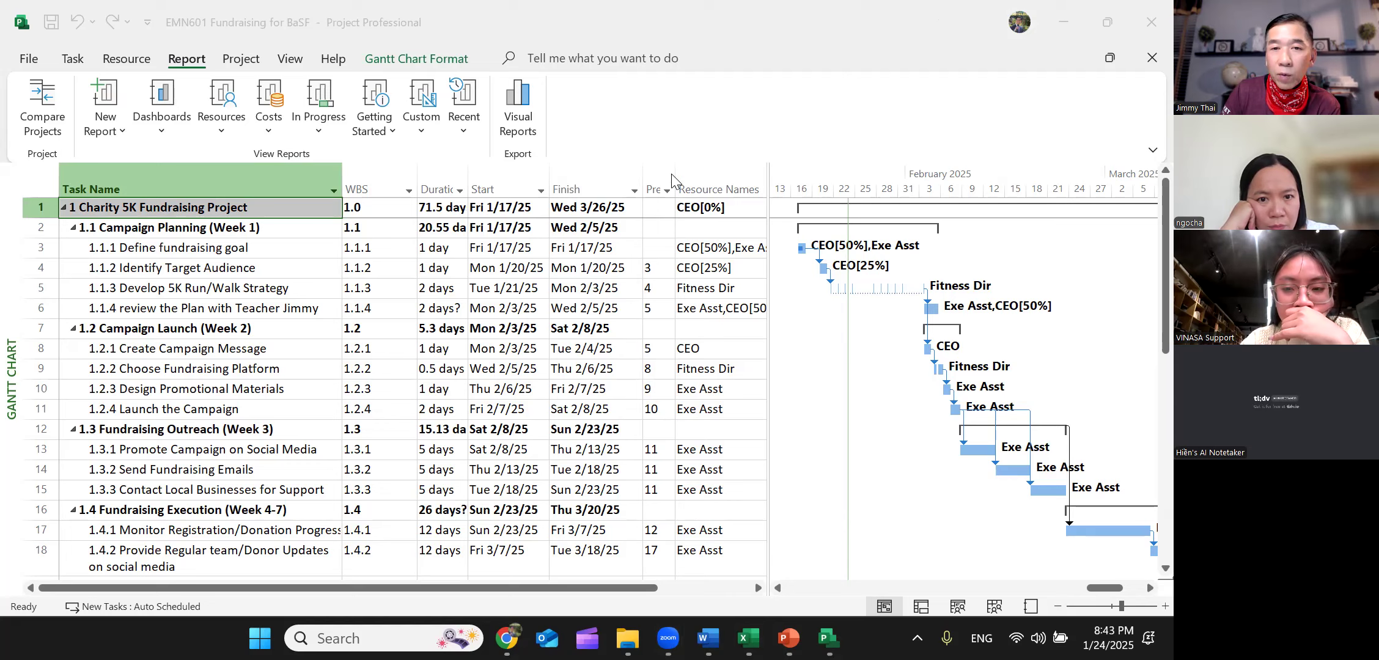
pyautogui.moveTo(674, 175); pyautogui.dragTo(731, 176)
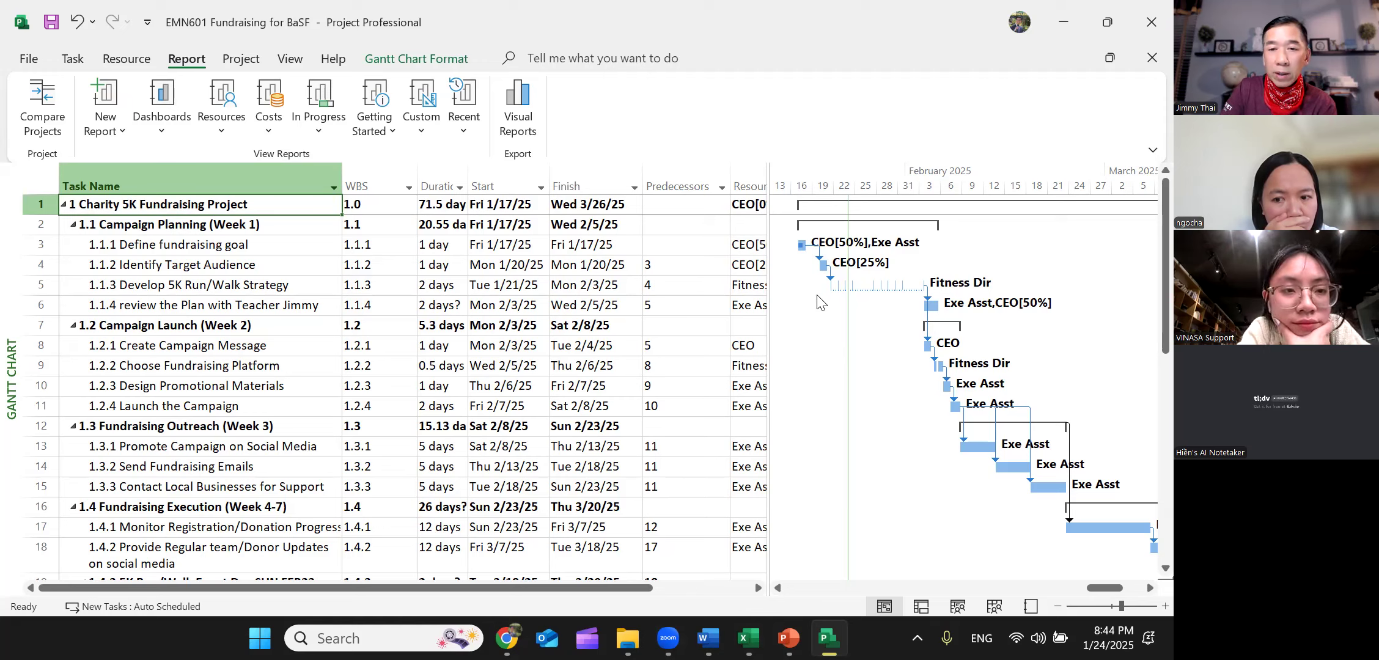
pyautogui.click(1145, 606)
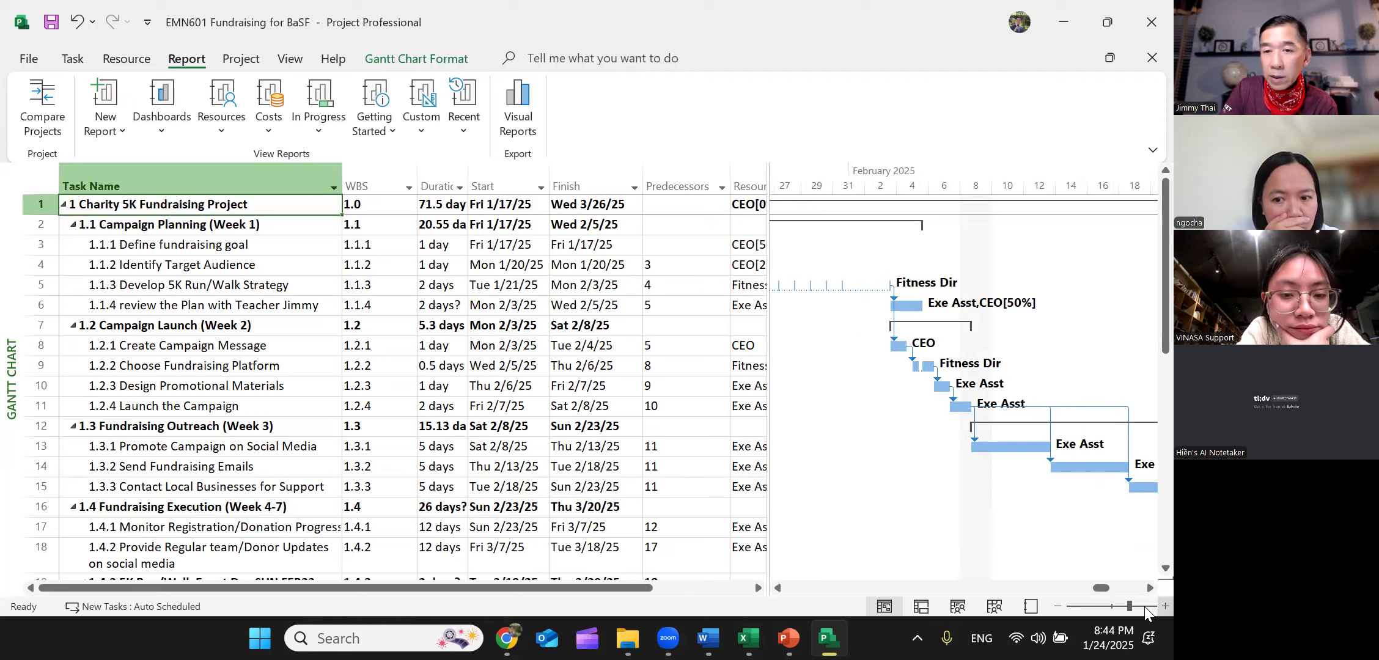
# - Zoom further, scroll the Gantt to the week of Feb 2, and select tasks 1.1.3, 1.1.2 and 1.1.4
pyautogui.click(1145, 606)
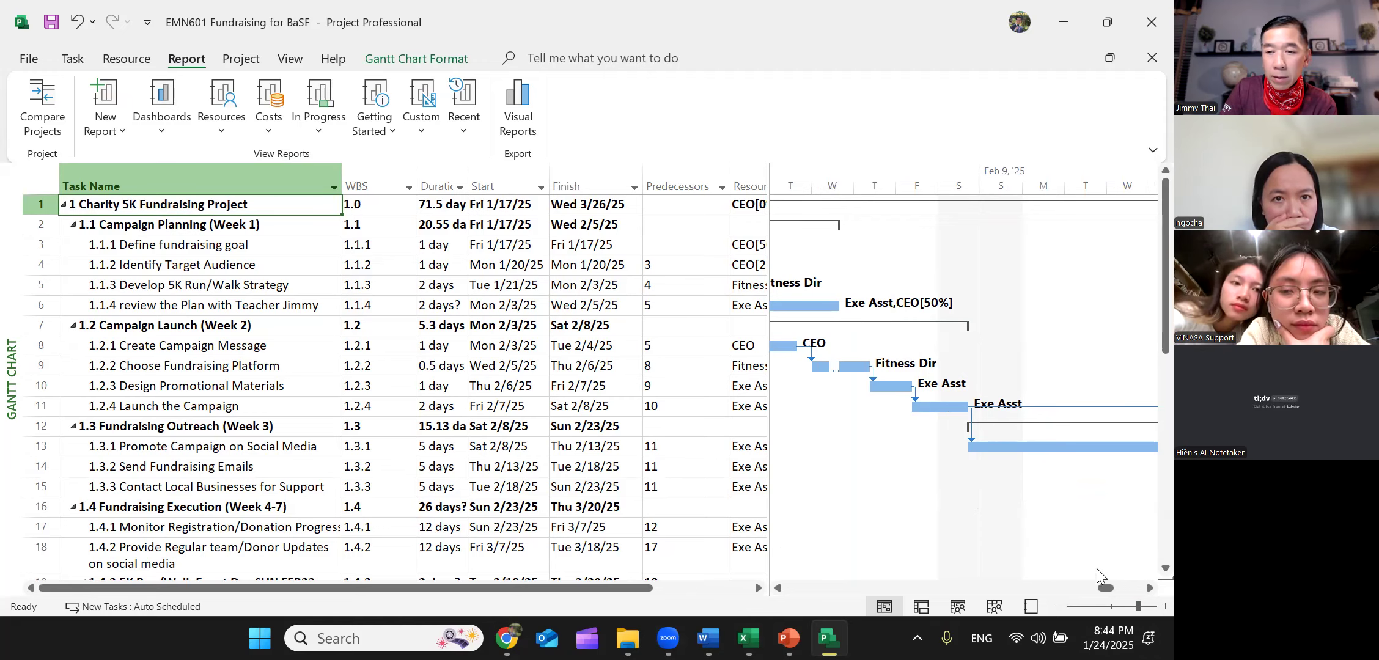
pyautogui.moveTo(1109, 587); pyautogui.dragTo(1107, 586)
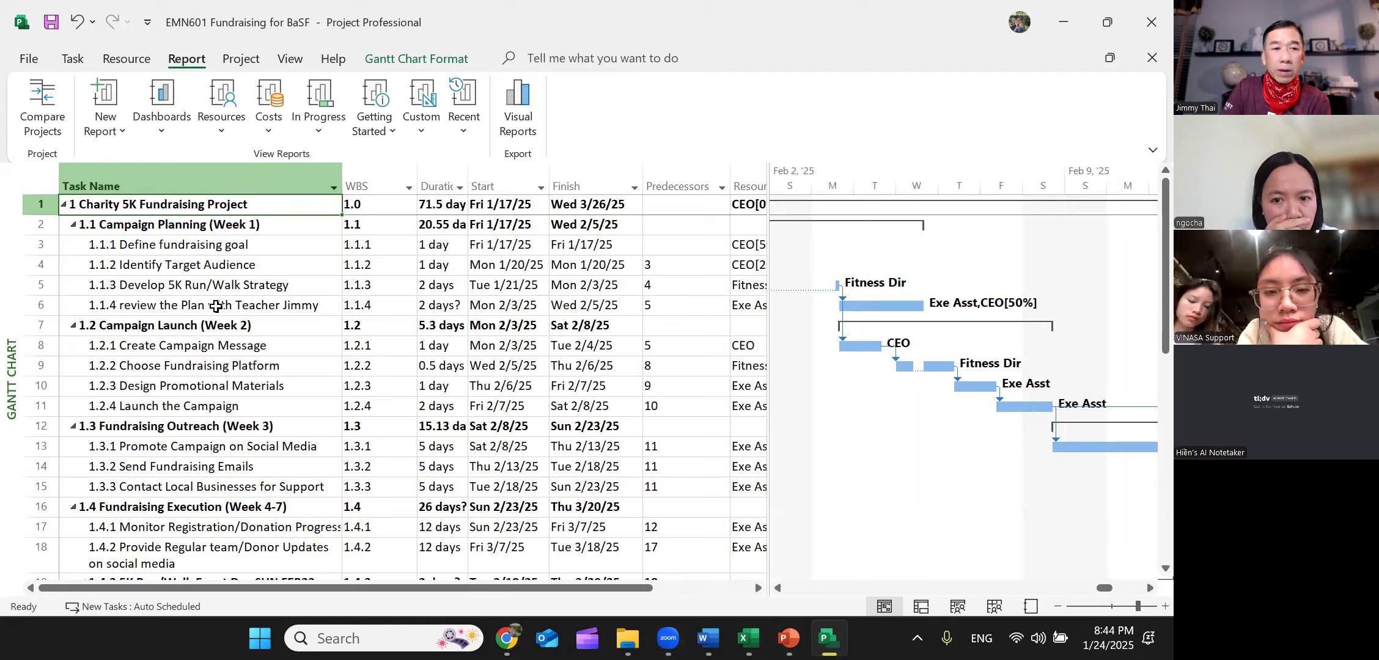
pyautogui.click(38, 285)
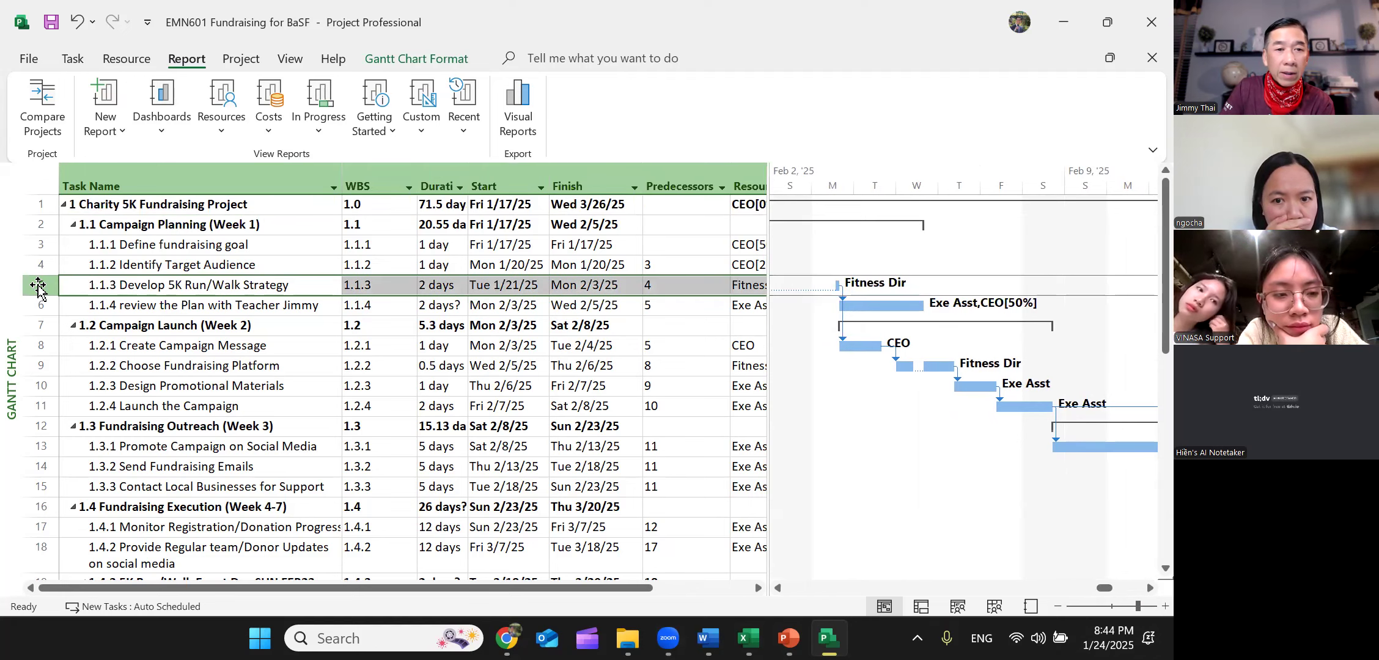
pyautogui.click(35, 264)
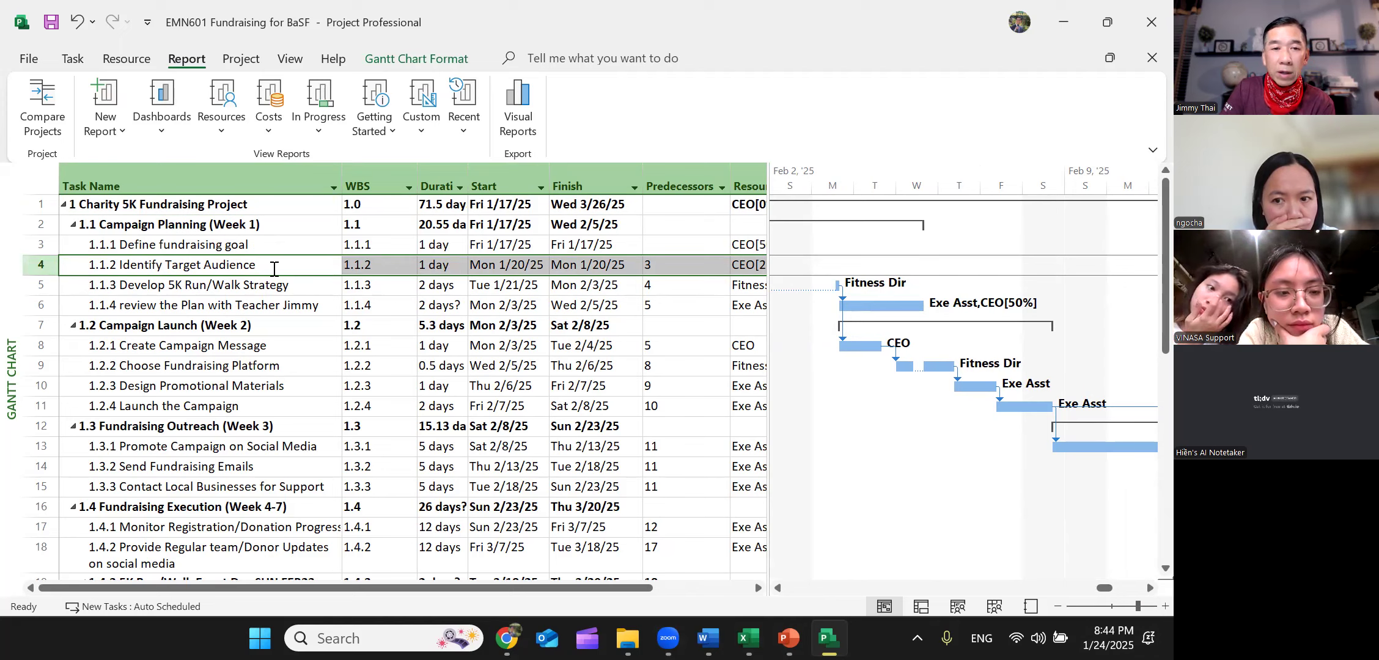
pyautogui.click(166, 305)
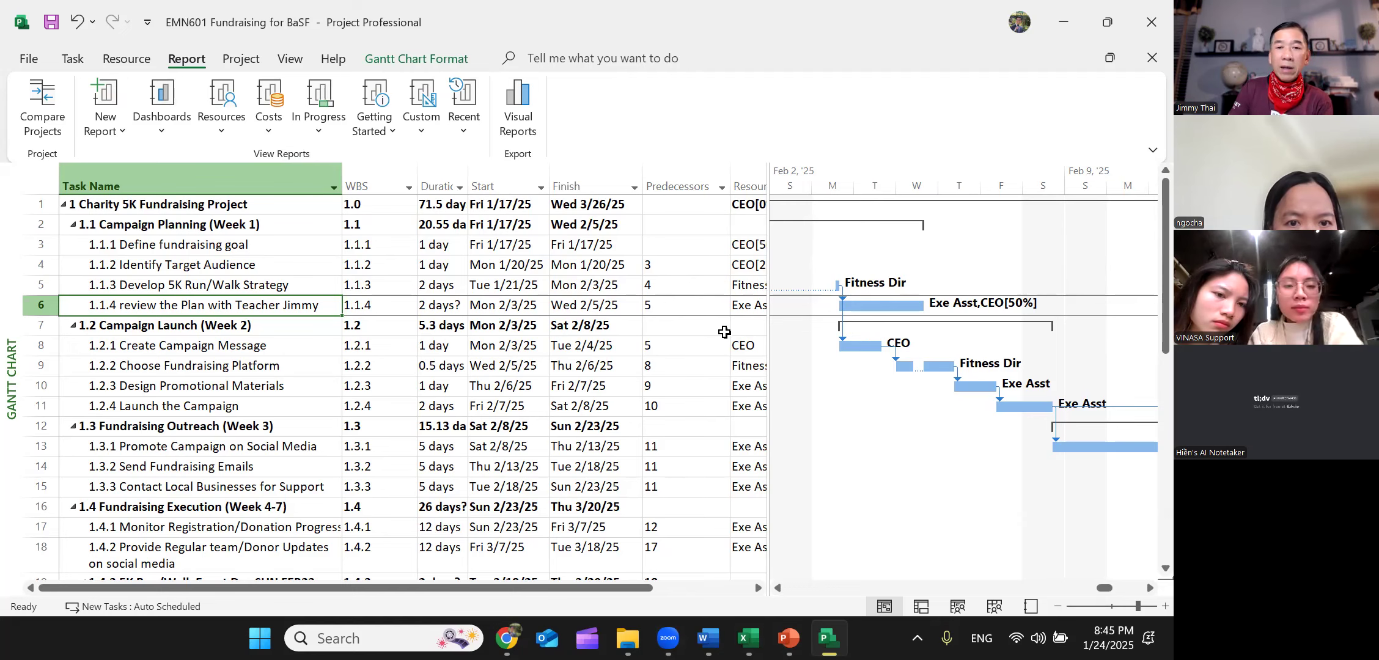
pyautogui.scroll(-1, 723, 331)
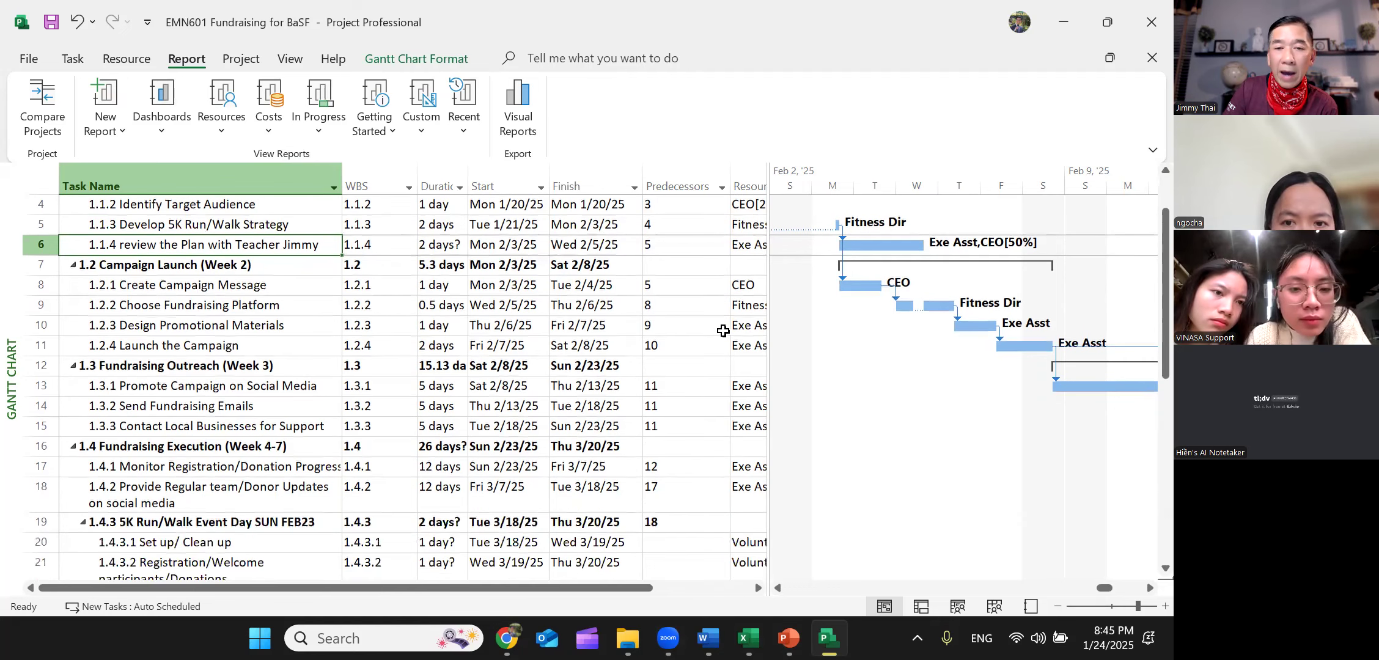
pyautogui.scroll(1, 723, 331)
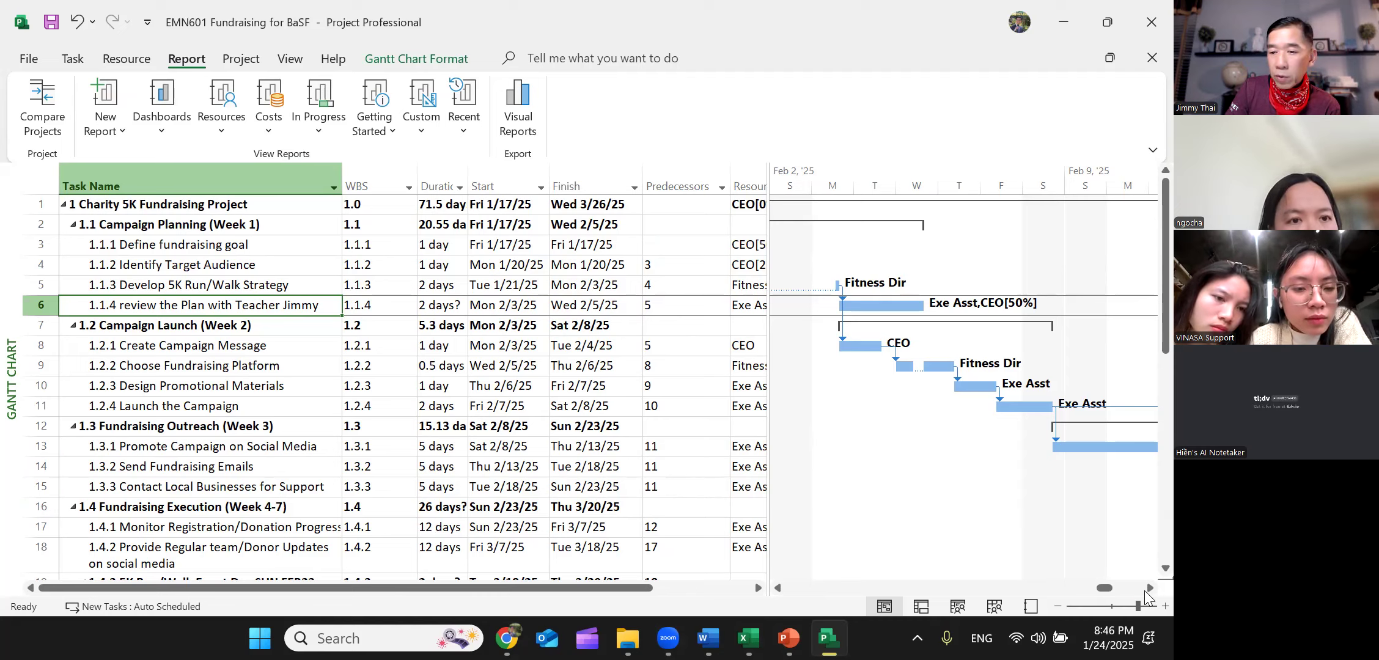
# - Scroll the Gantt to Feb 9 and inspect the predecessors of rows 13 and 14
pyautogui.click(1149, 589)
pyautogui.click(1146, 590)
pyautogui.click(1146, 590)
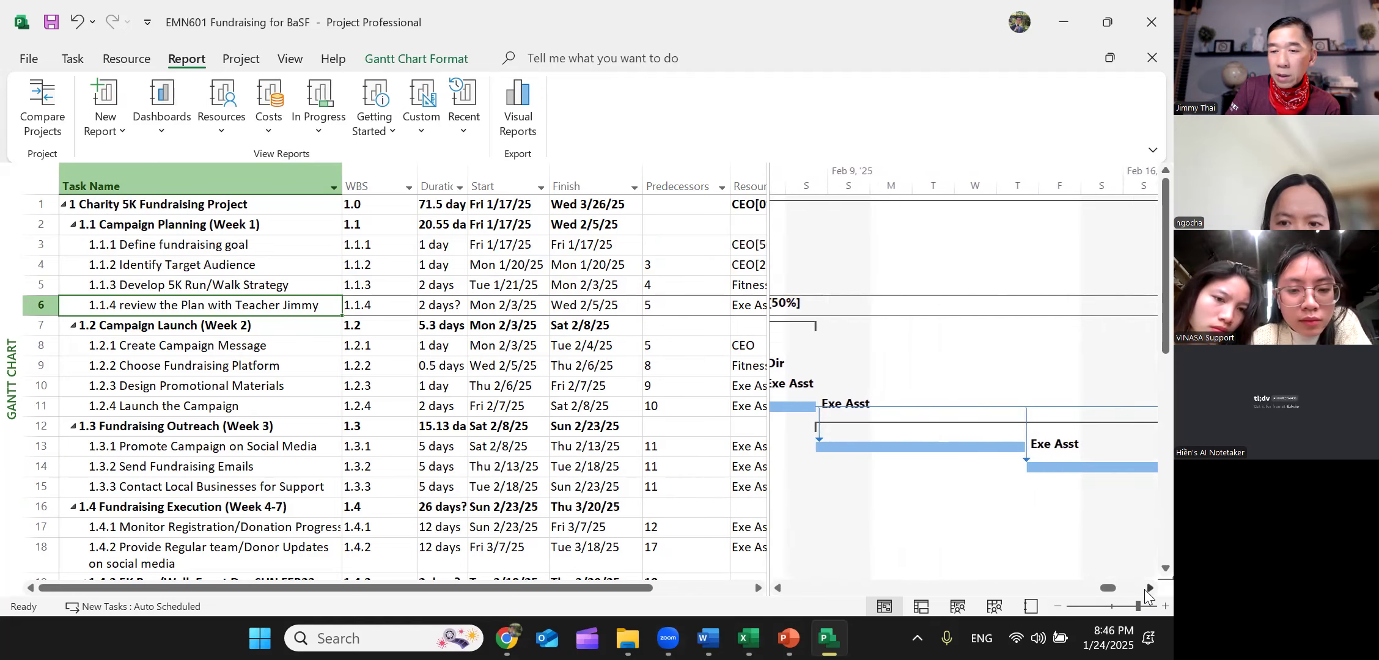
pyautogui.click(1146, 590)
pyautogui.click(1146, 590)
pyautogui.click(1146, 590)
pyautogui.click(1146, 590)
pyautogui.click(1146, 590)
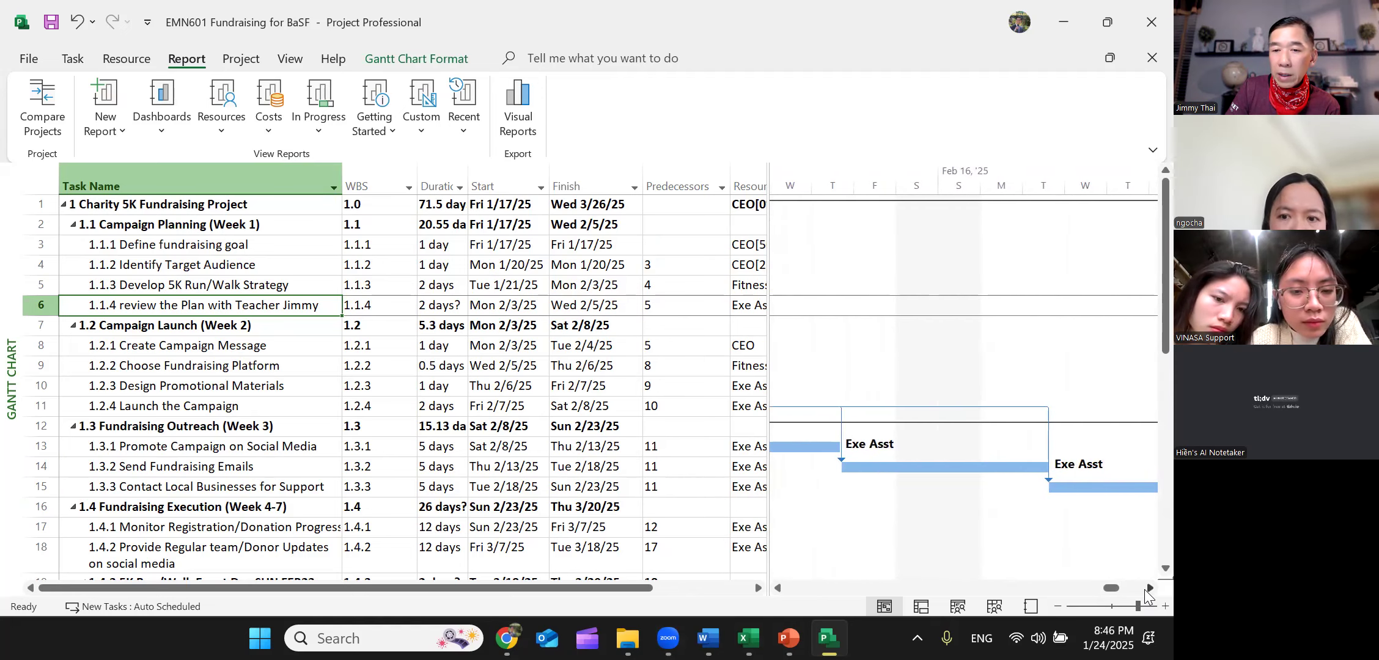
pyautogui.click(1146, 590)
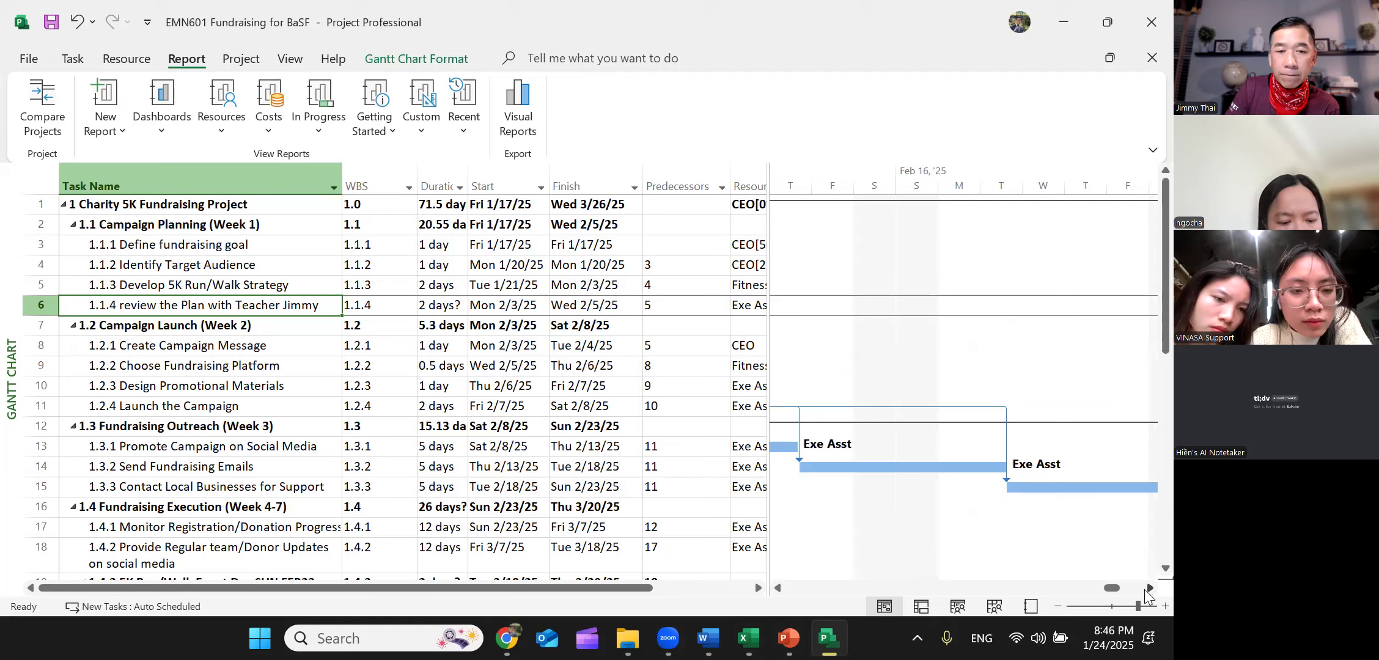
pyautogui.click(1146, 590)
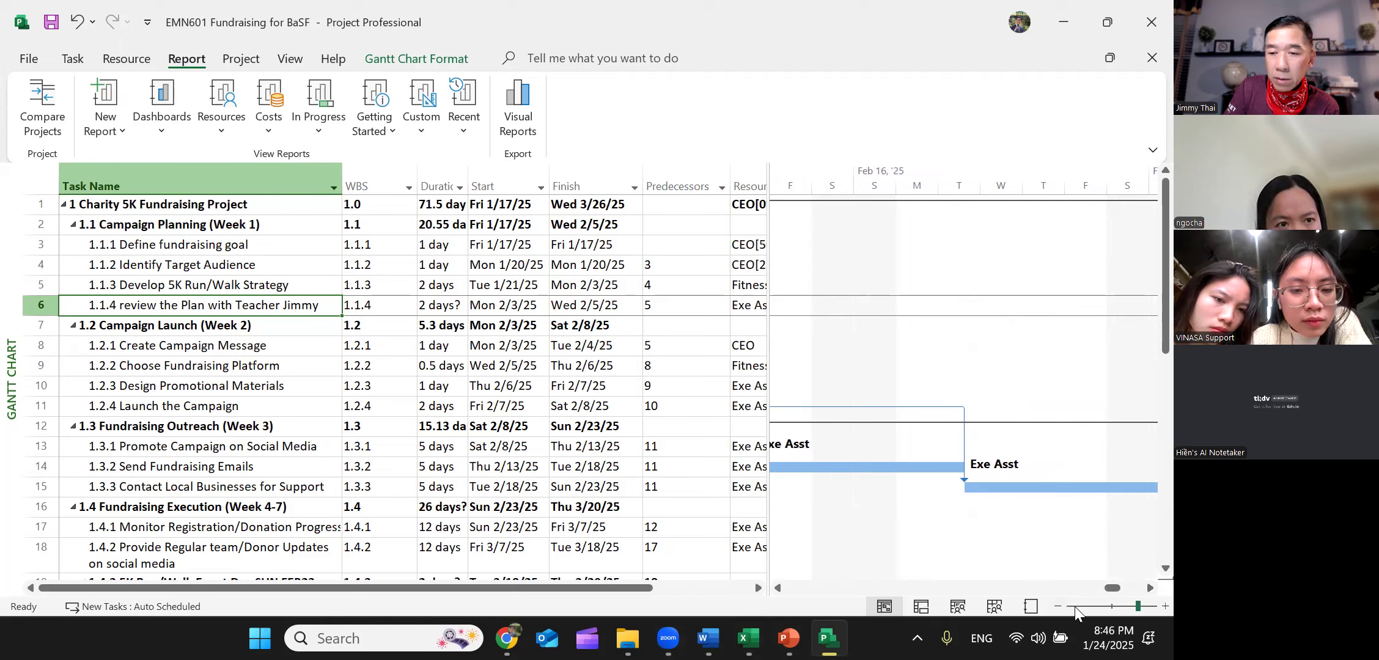
pyautogui.moveTo(1110, 588); pyautogui.dragTo(1108, 588)
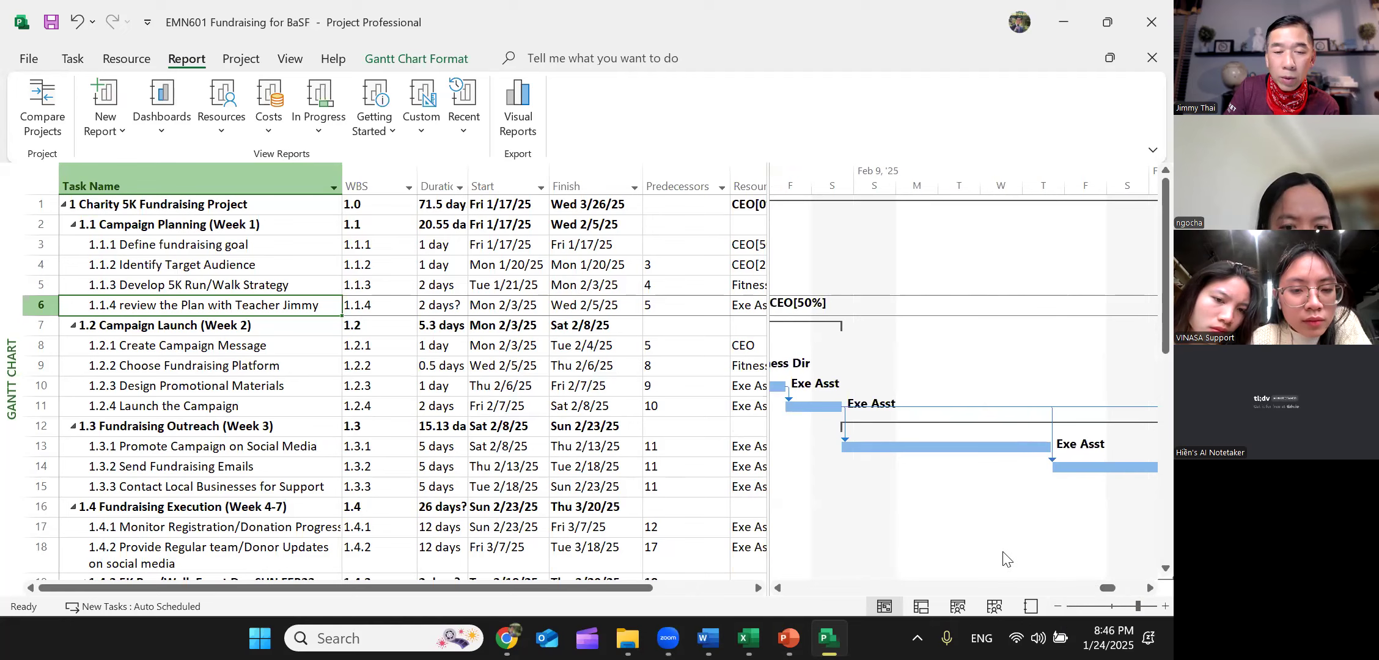
pyautogui.click(676, 454)
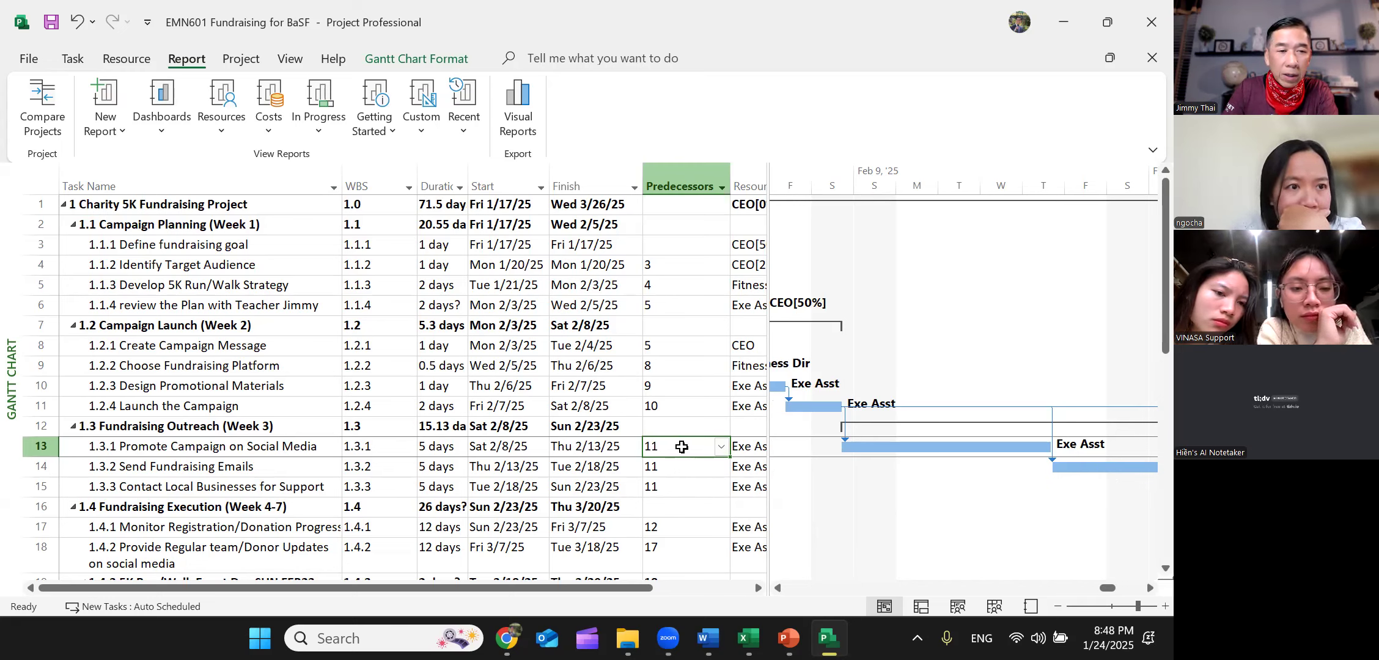
pyautogui.click(656, 466)
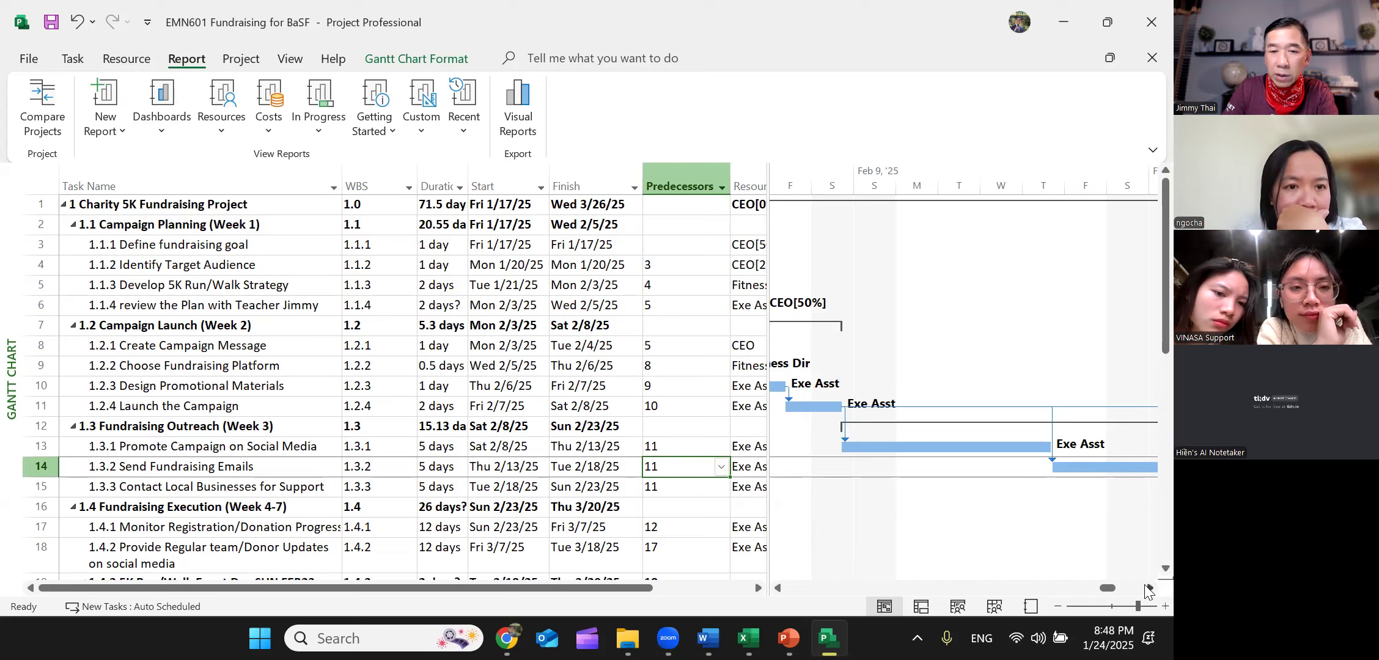
# - Set Send Fundraising Emails (row 14) to follow task 13
pyautogui.click(1147, 589)
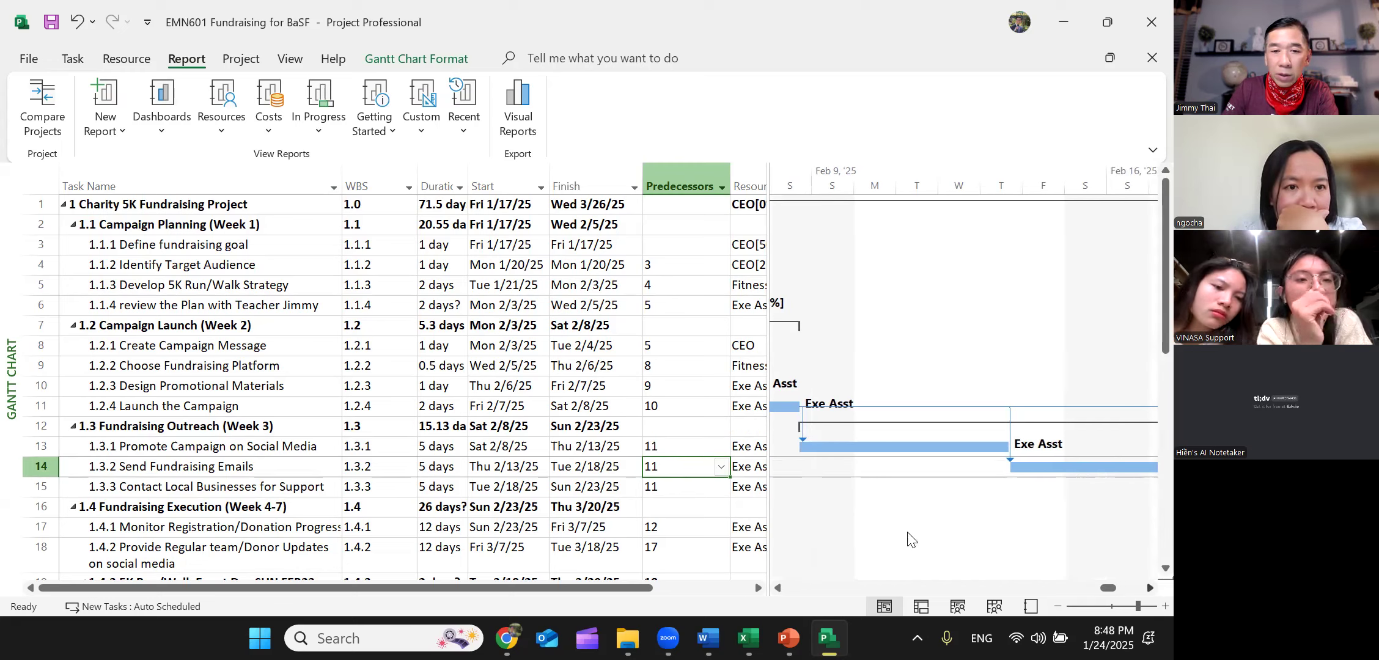
pyautogui.click(659, 468)
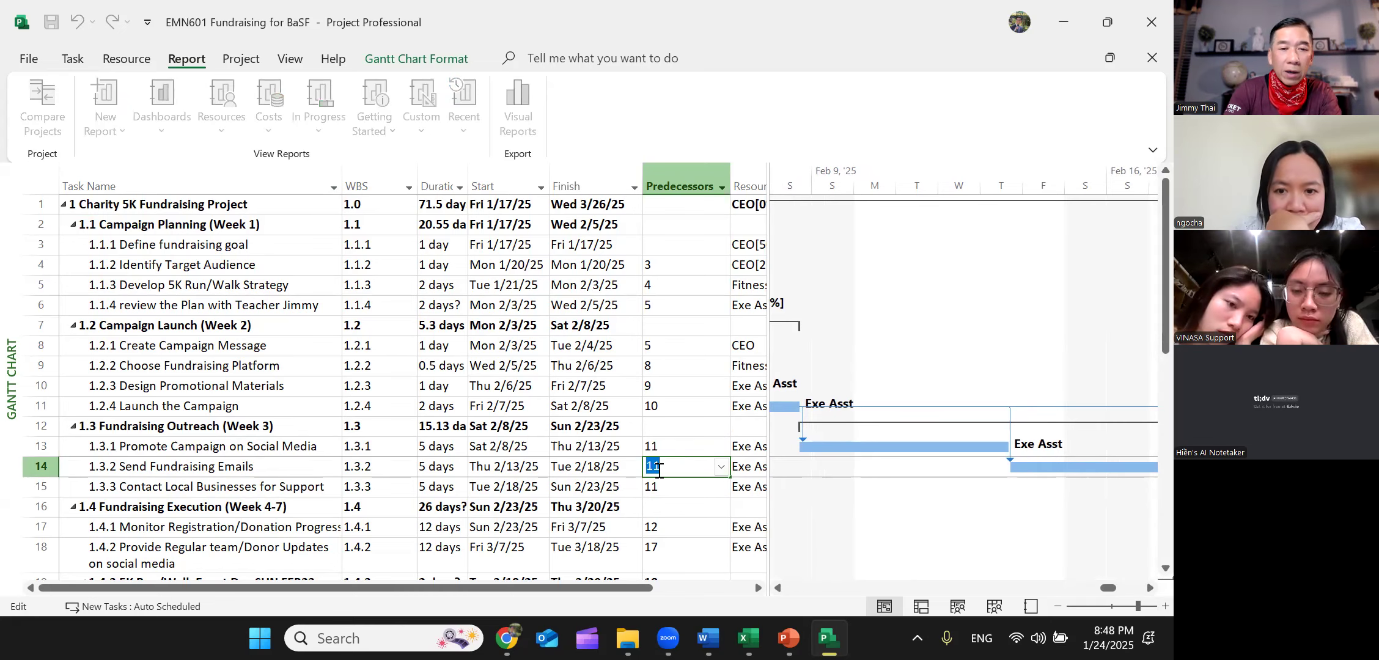
pyautogui.write('13')
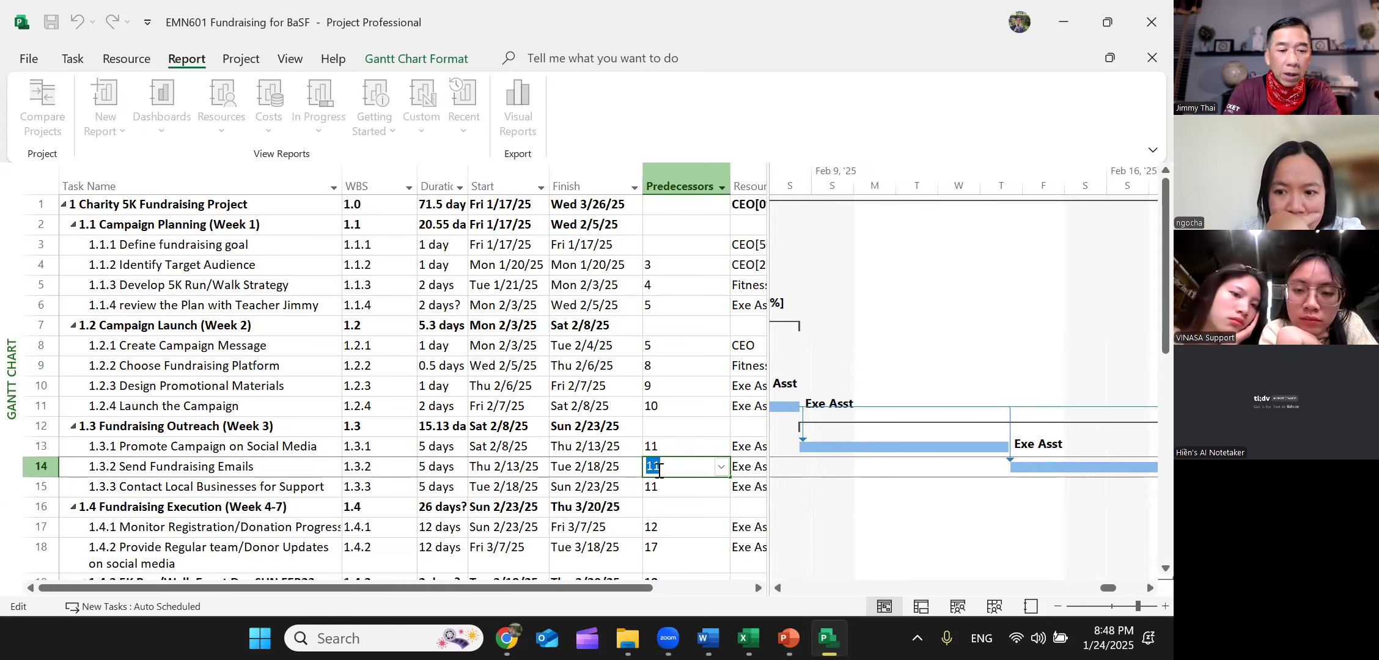
pyautogui.press('Return')
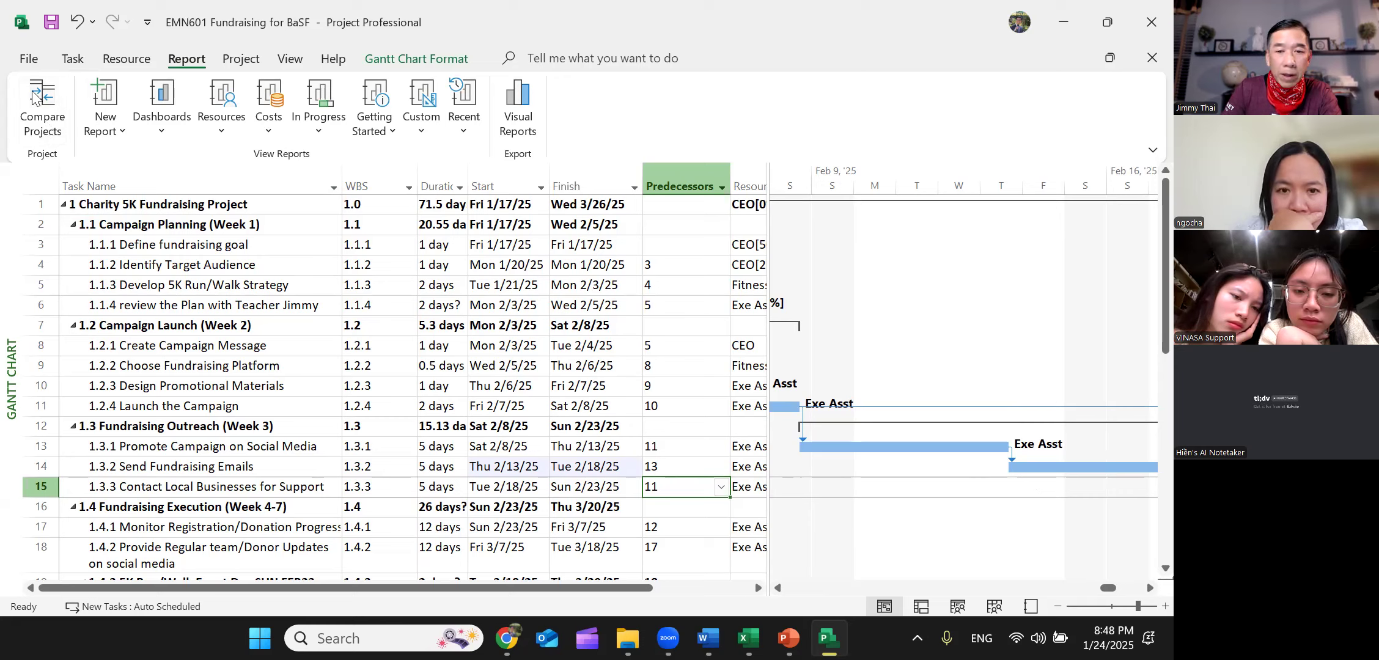
# - Change Contact Local Businesses for Support (row 15) to follow task 14
pyautogui.click(757, 494)
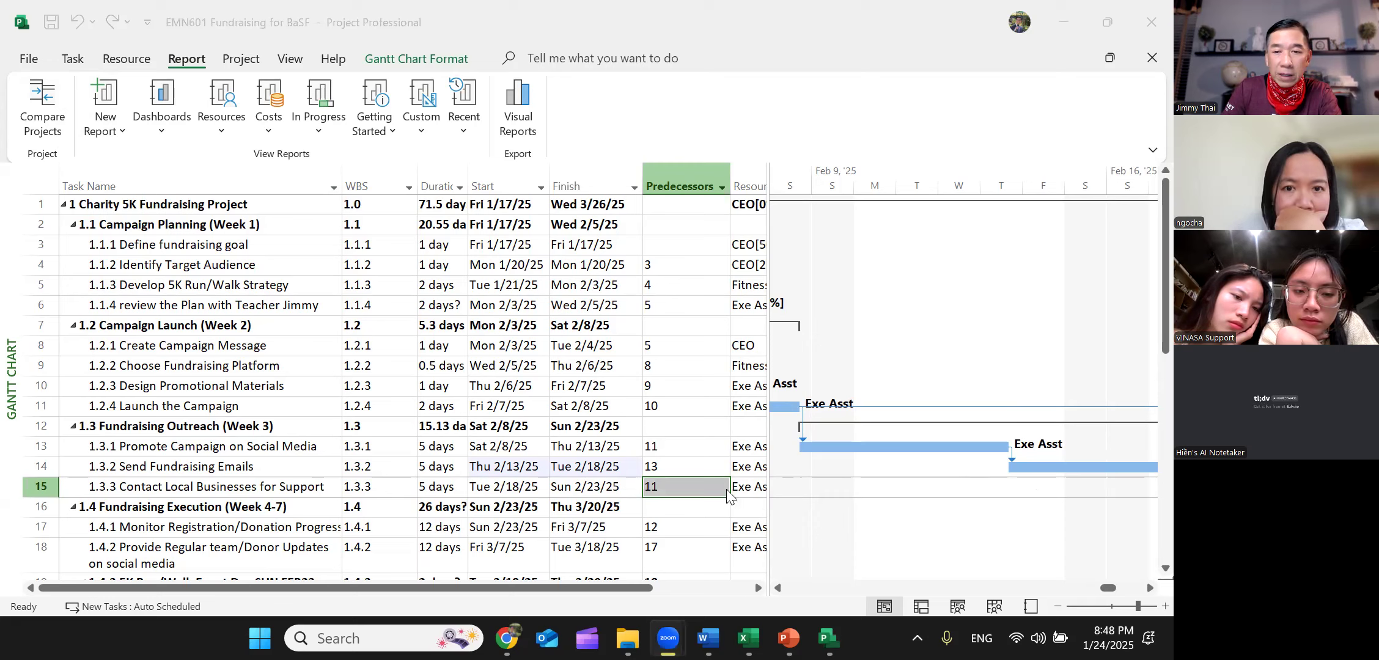
pyautogui.click(1145, 588)
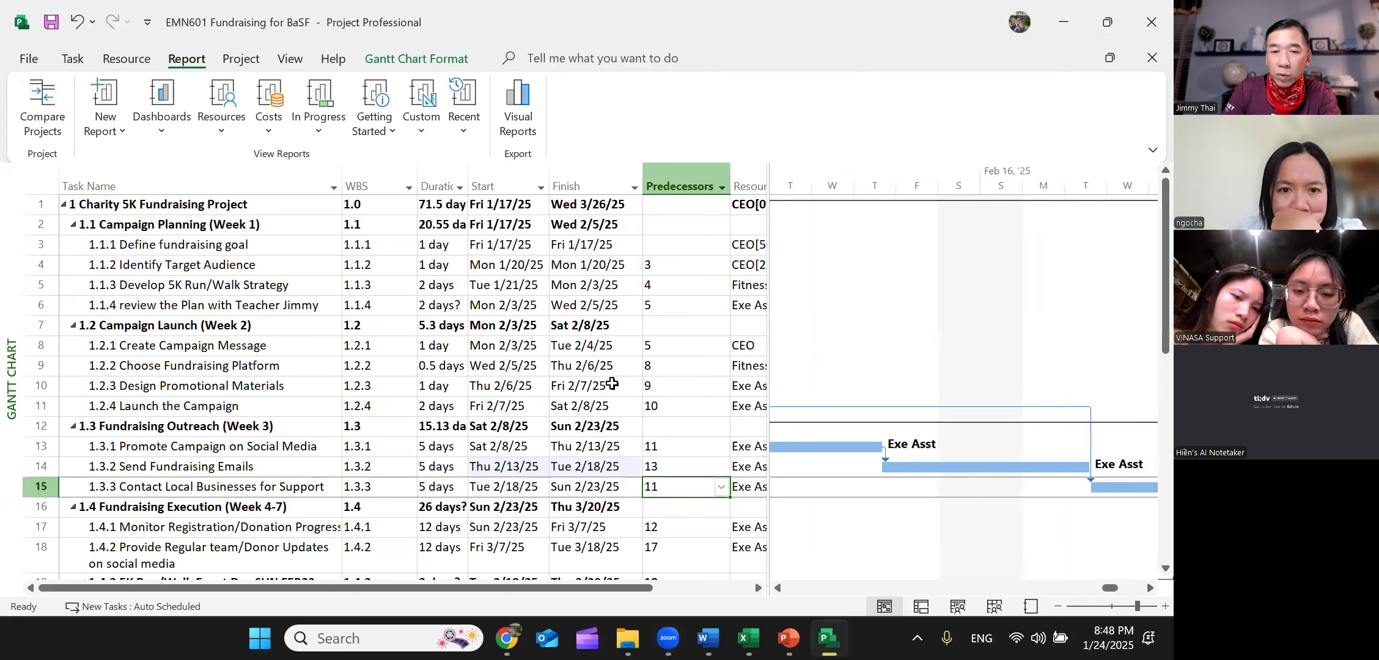
pyautogui.click(669, 490)
pyautogui.press('BackSpace')
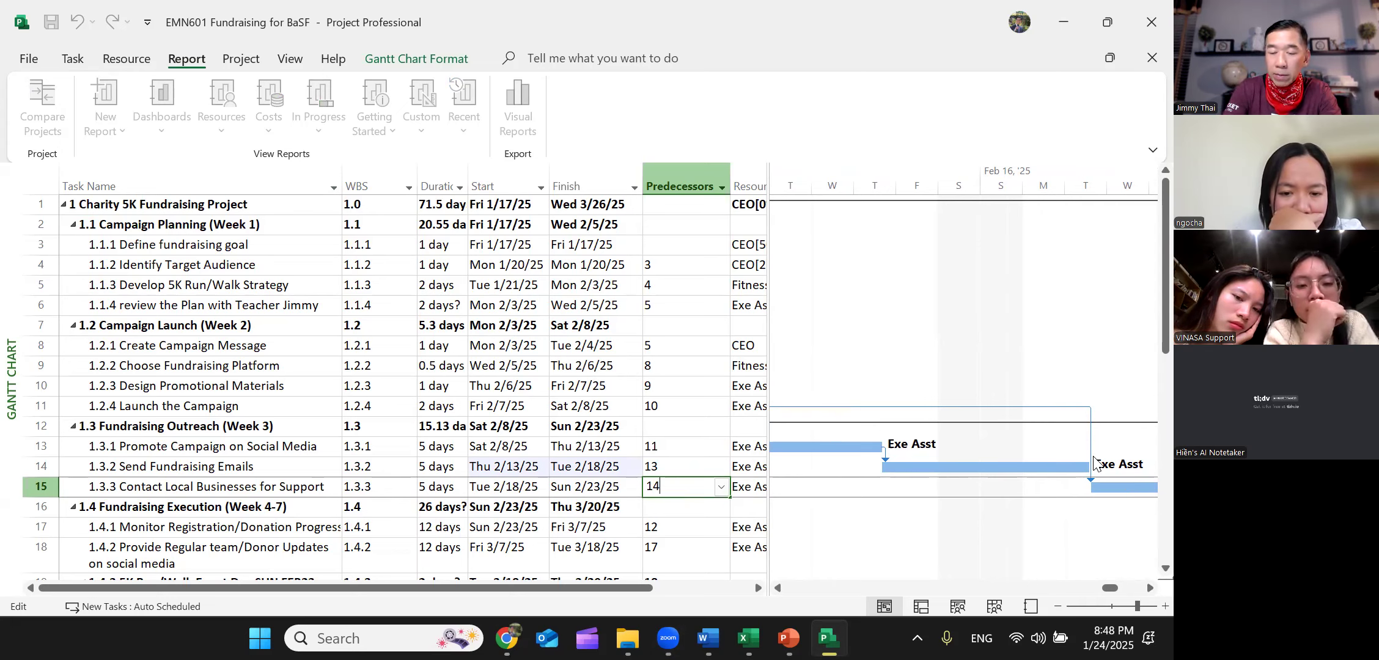
pyautogui.press('Return')
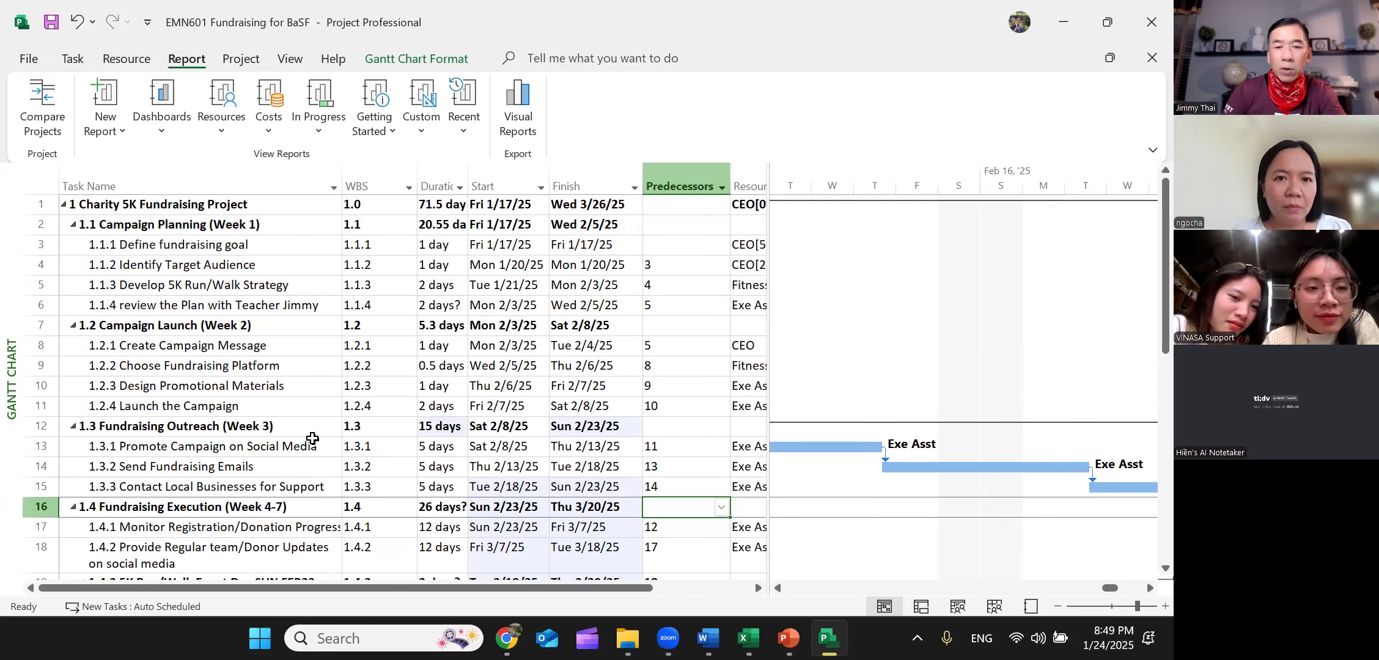
# - Set the predecessors of rows 14 and 15 back to task 11
pyautogui.click(670, 469)
pyautogui.write('11')
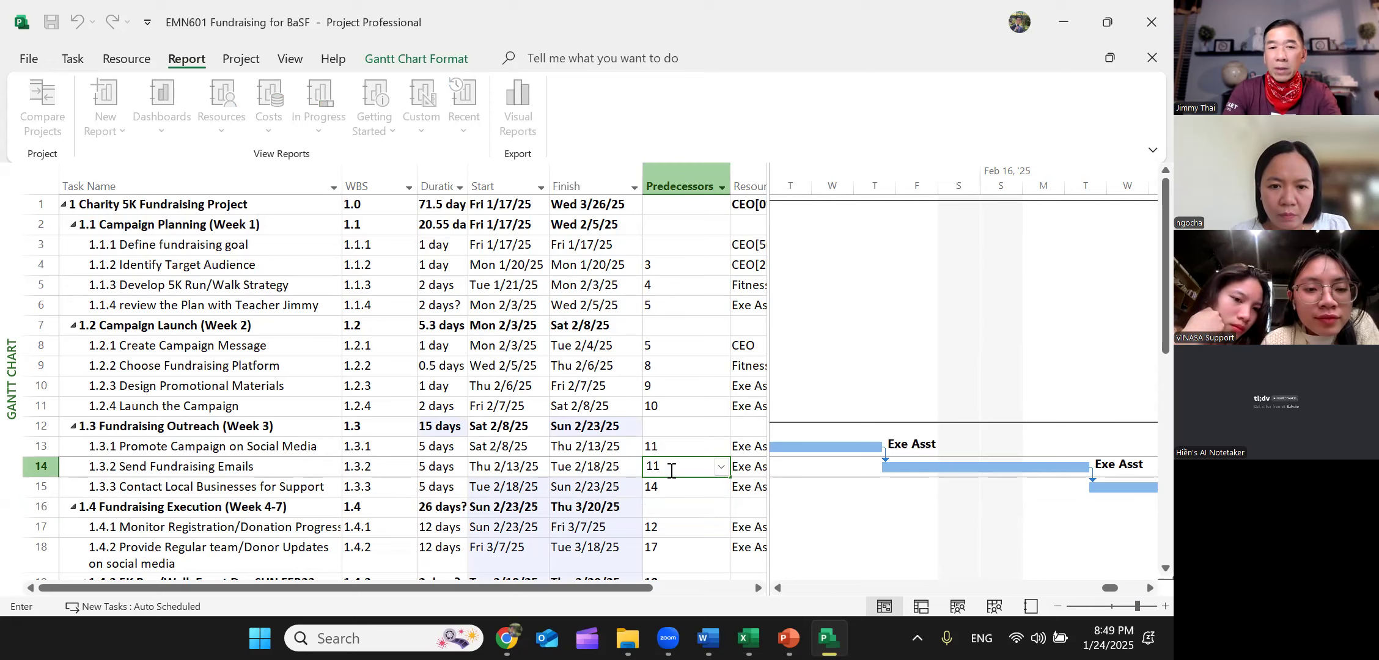
pyautogui.press('Return')
pyautogui.click(661, 492)
pyautogui.press('BackSpace')
pyautogui.write('1')
pyautogui.press('Return')
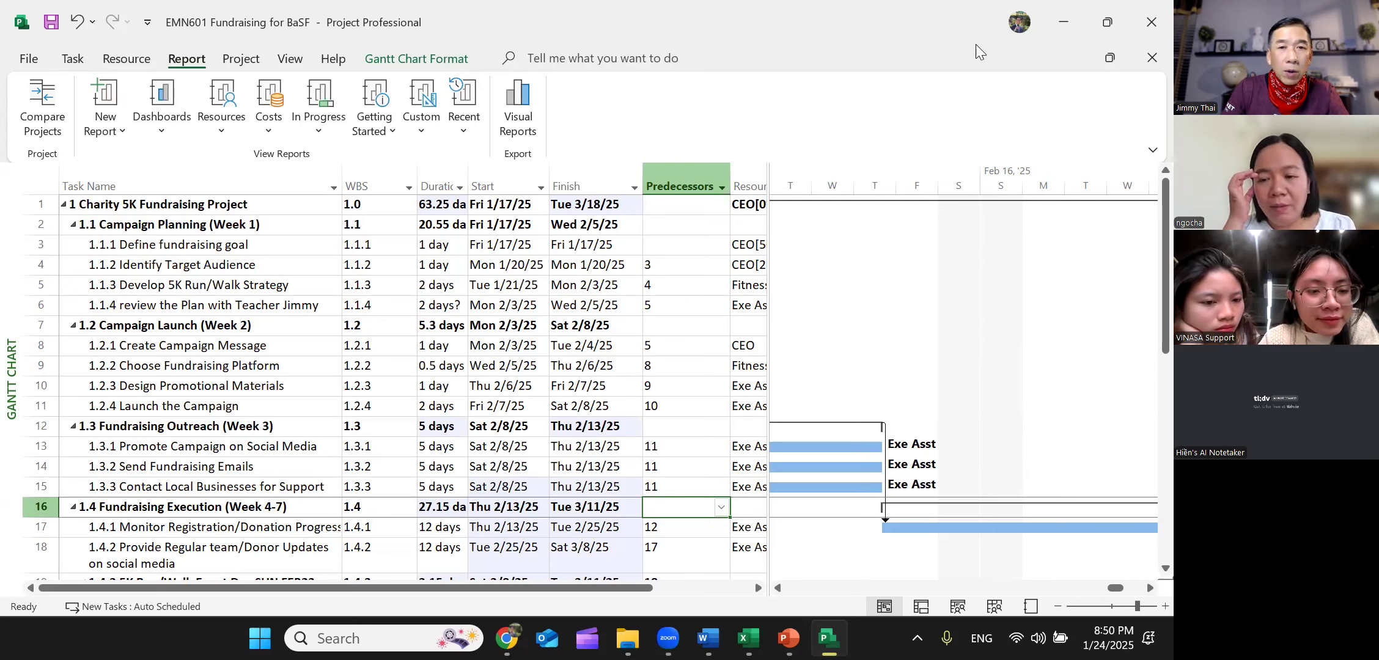
# - Save the Charity 5K schedule, then return to the Report tab
pyautogui.click(72, 61)
pyautogui.click(50, 25)
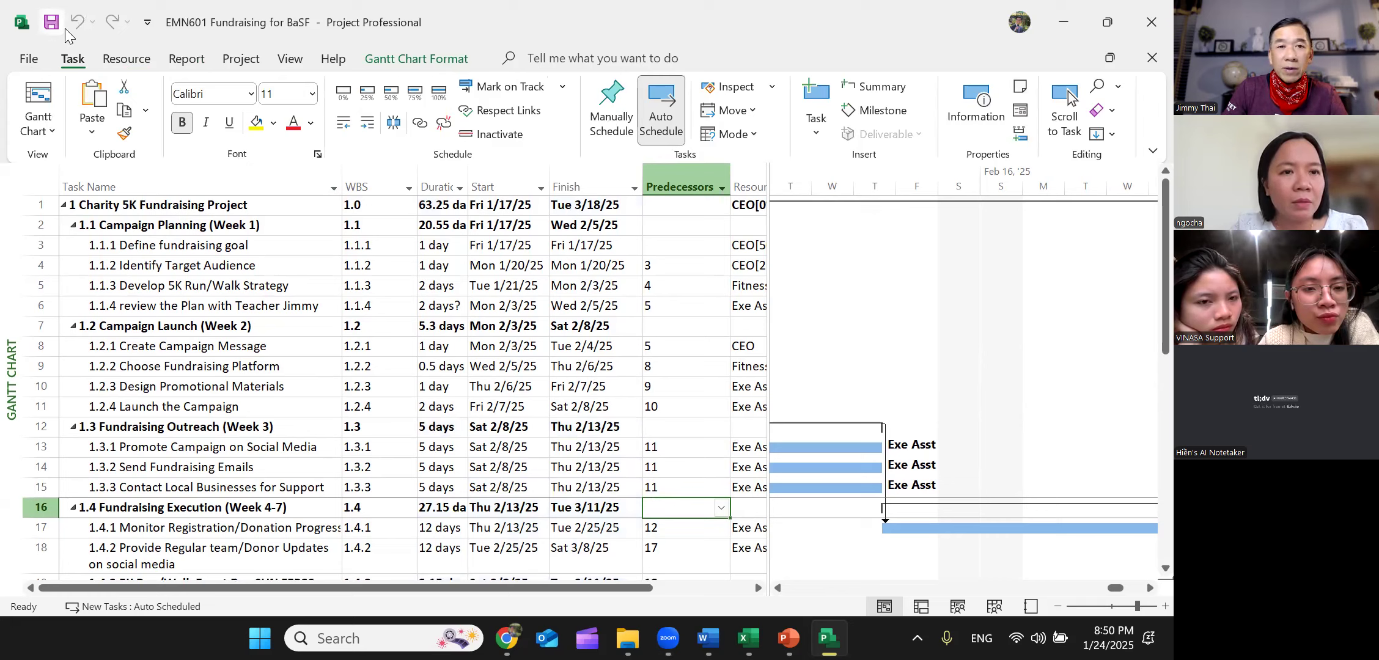
pyautogui.click(863, 249)
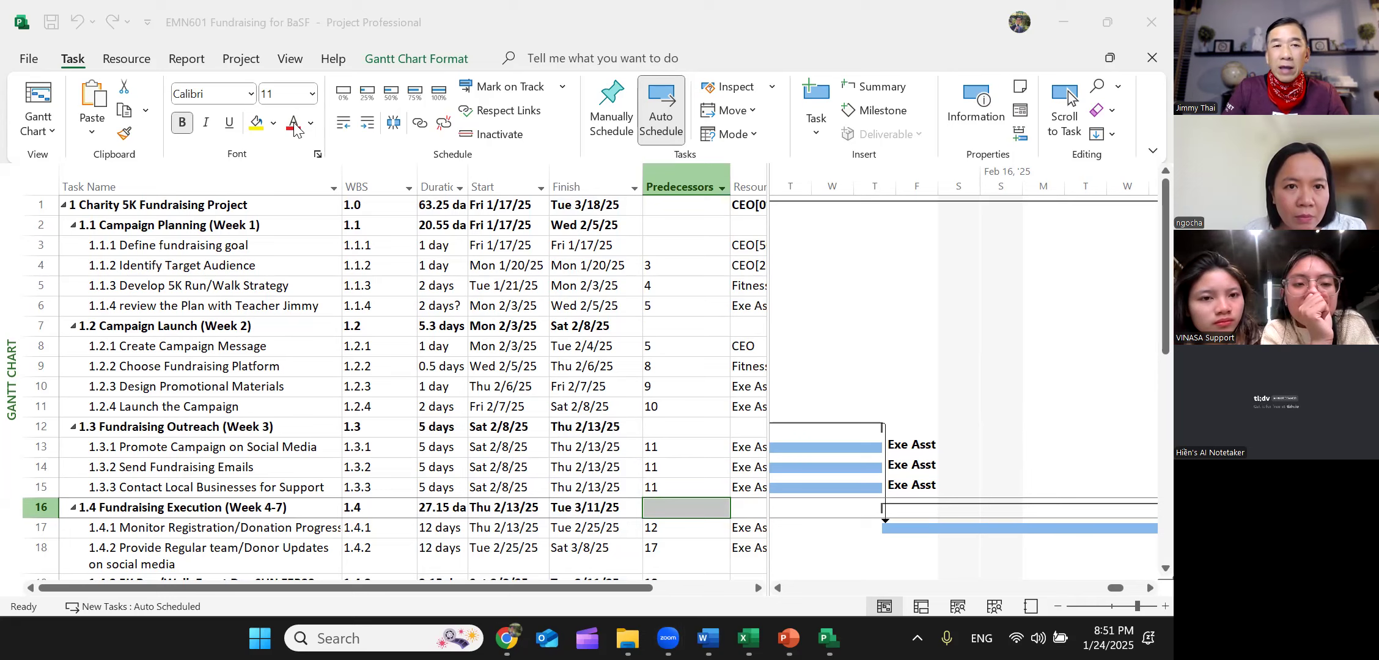
pyautogui.click(187, 61)
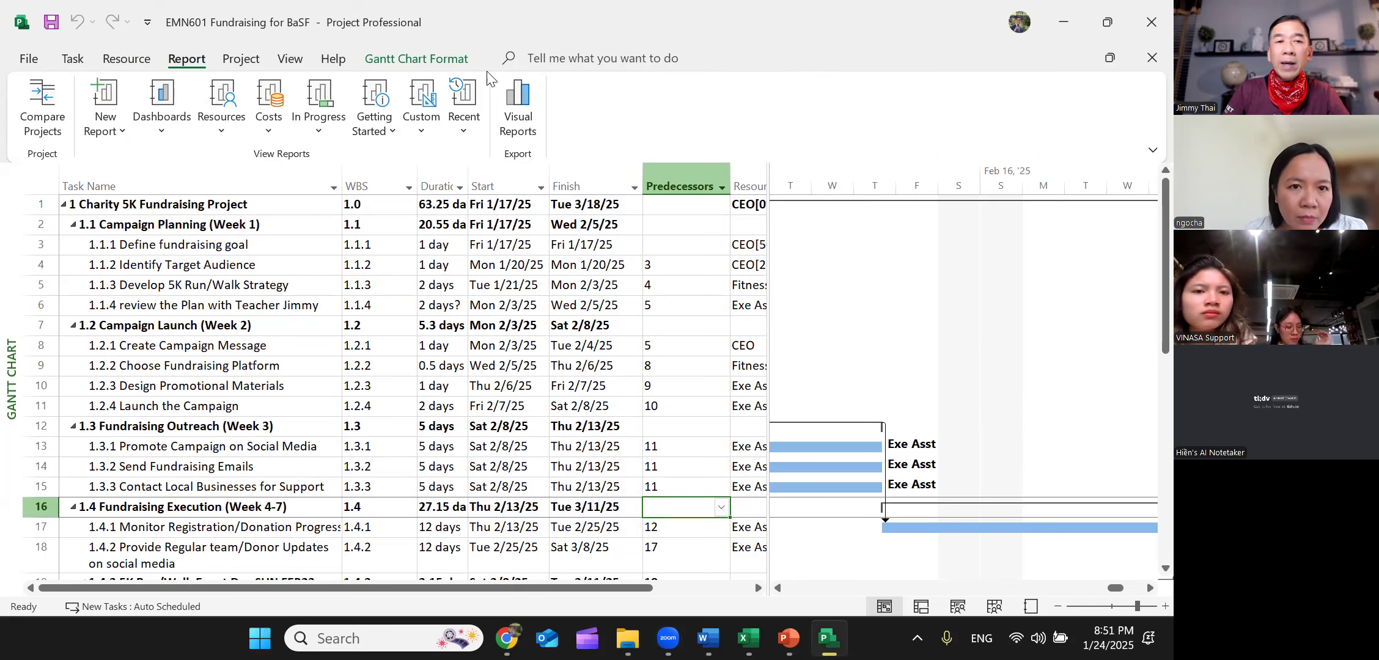
# - Open the Task Cost Overview report from the Costs reports list
pyautogui.click(268, 131)
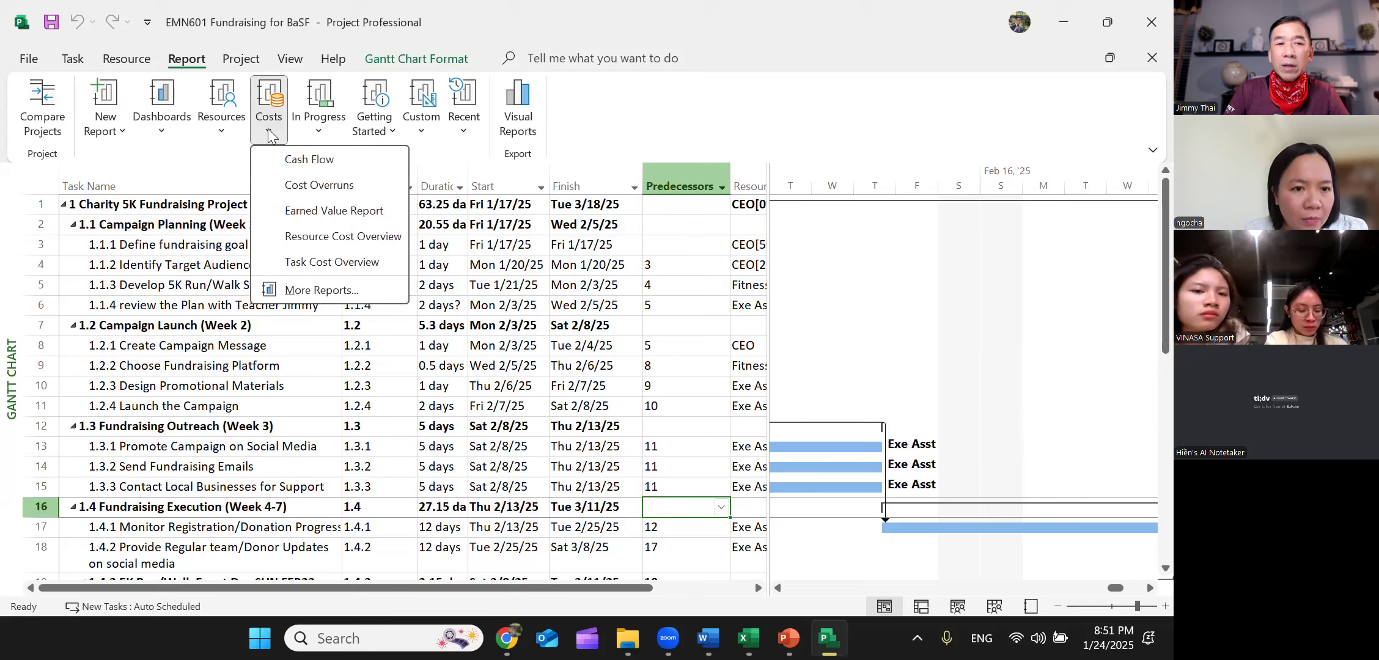
pyautogui.click(347, 265)
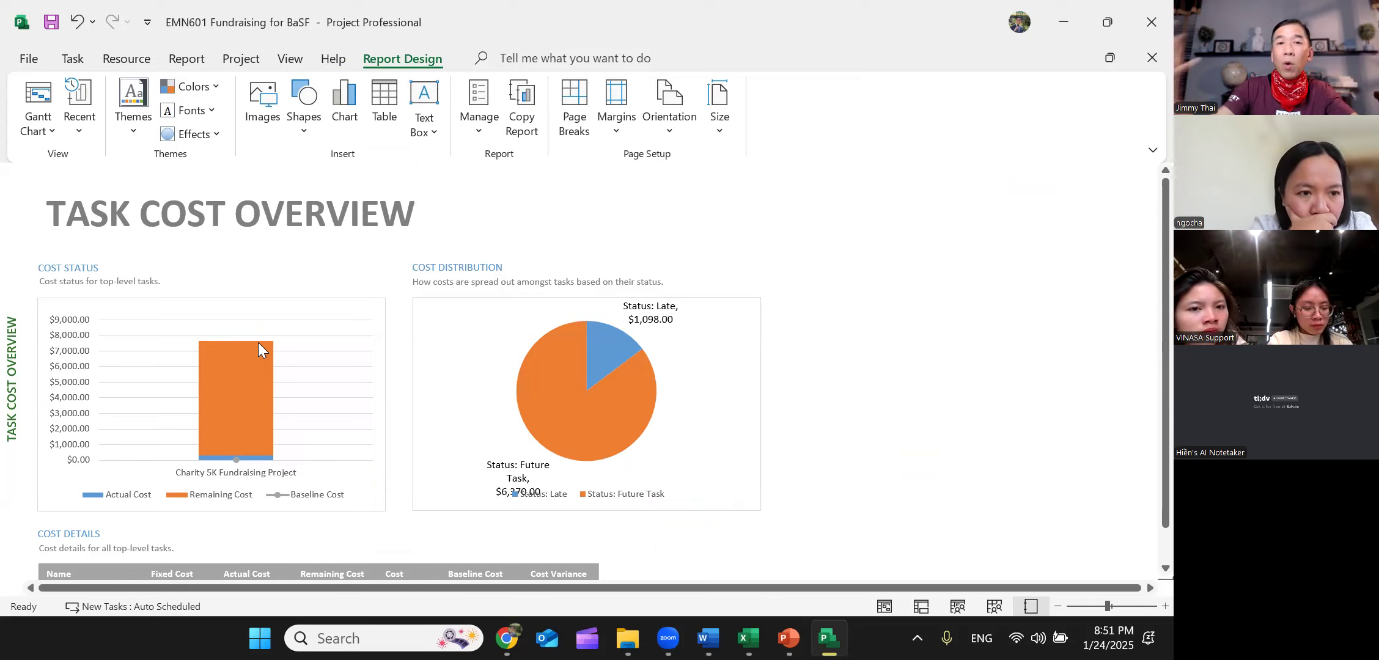
pyautogui.click(701, 145)
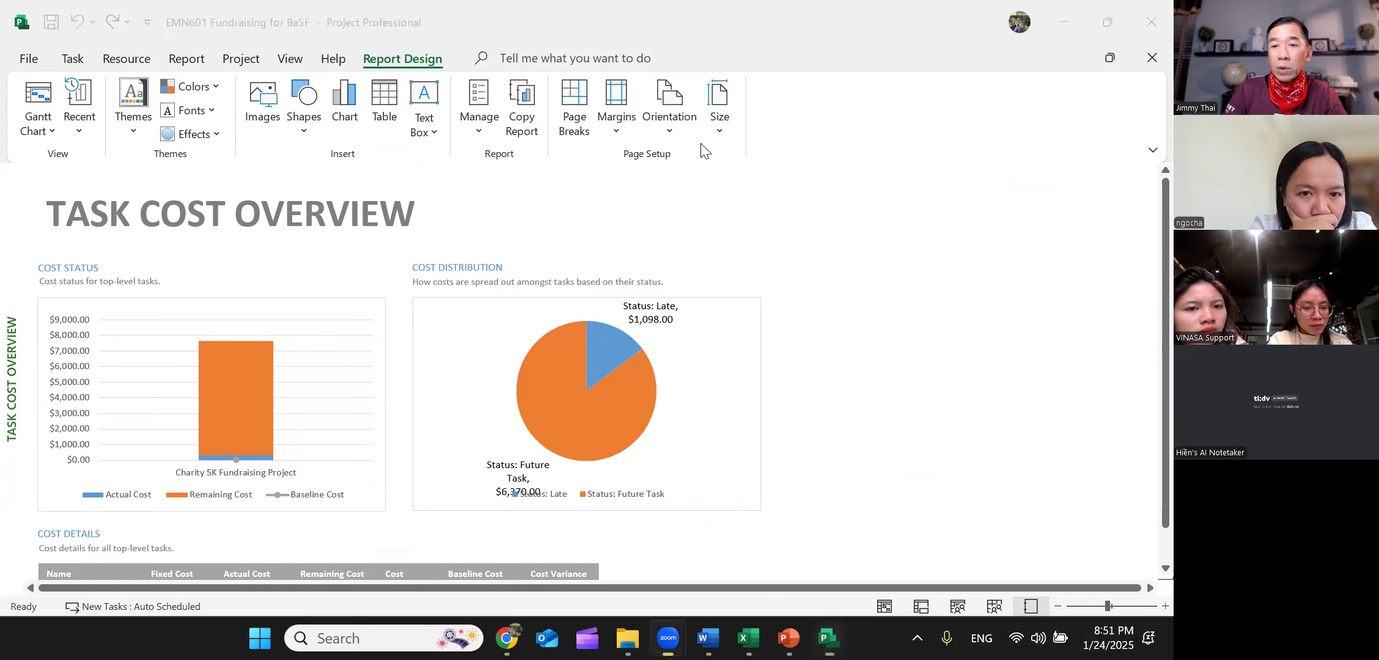
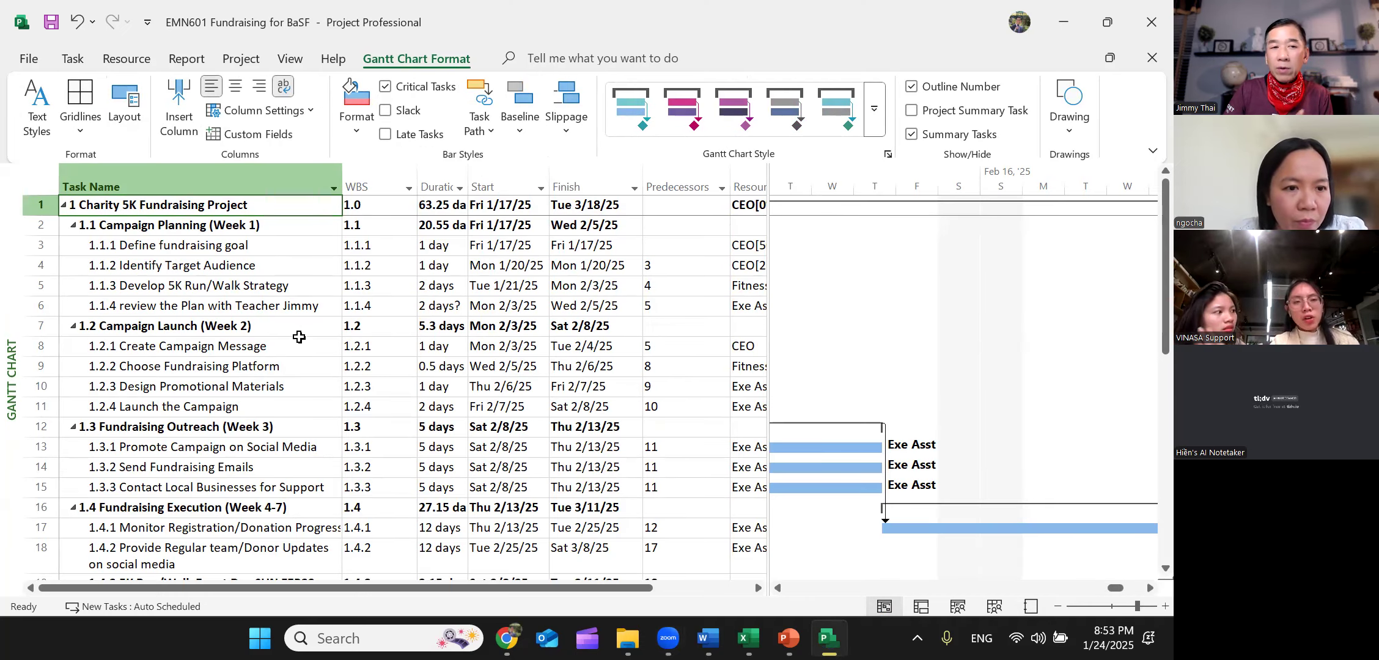
pyautogui.scroll(-5, 315, 354)
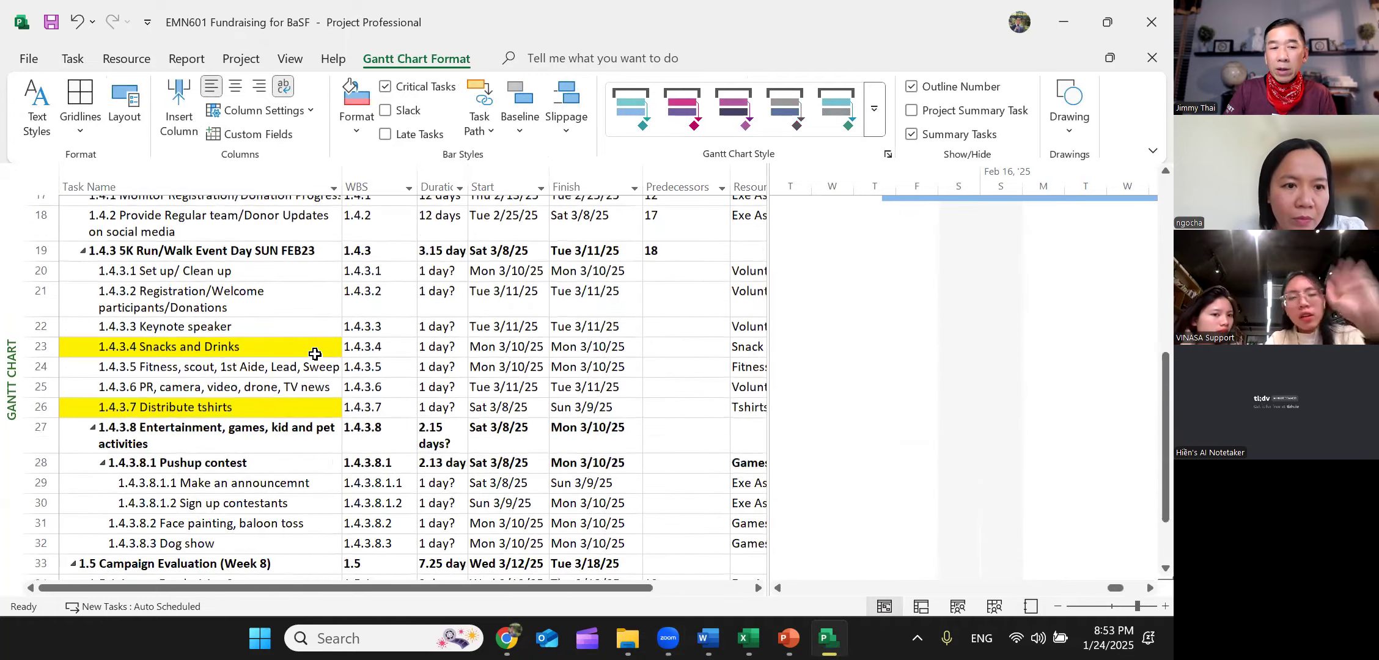
pyautogui.scroll(-5, 315, 354)
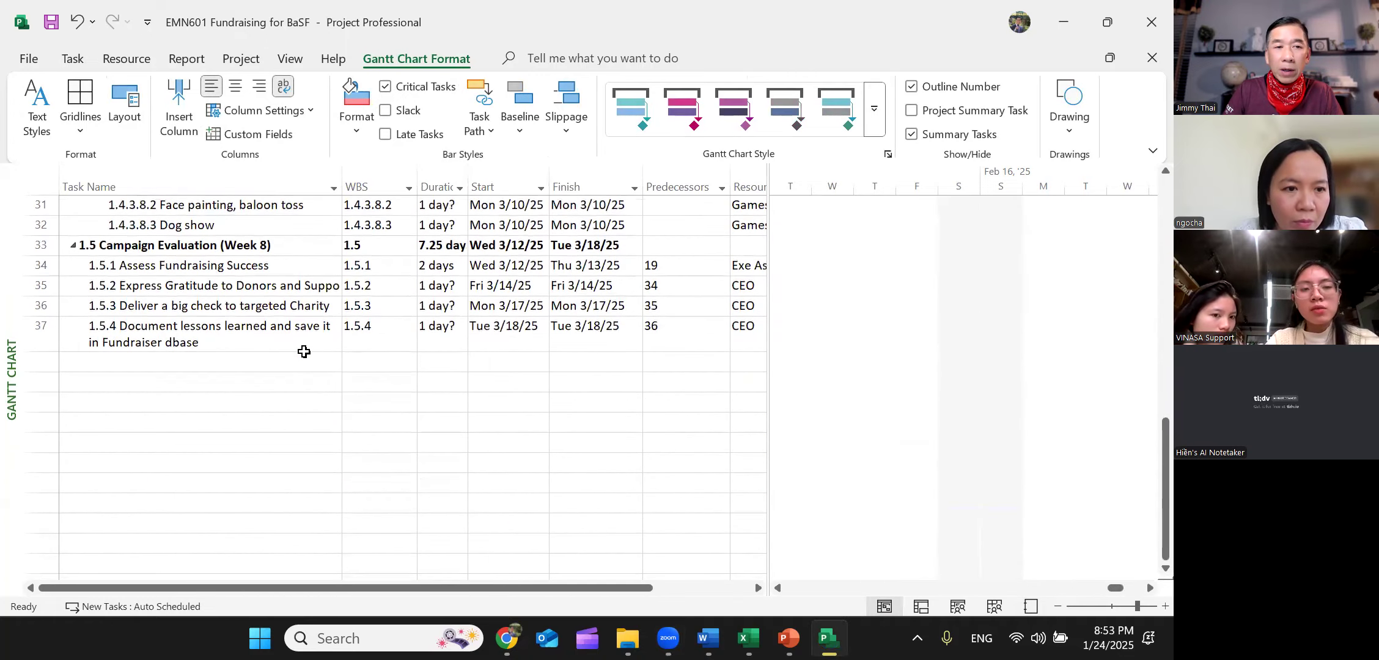
pyautogui.scroll(6, 314, 354)
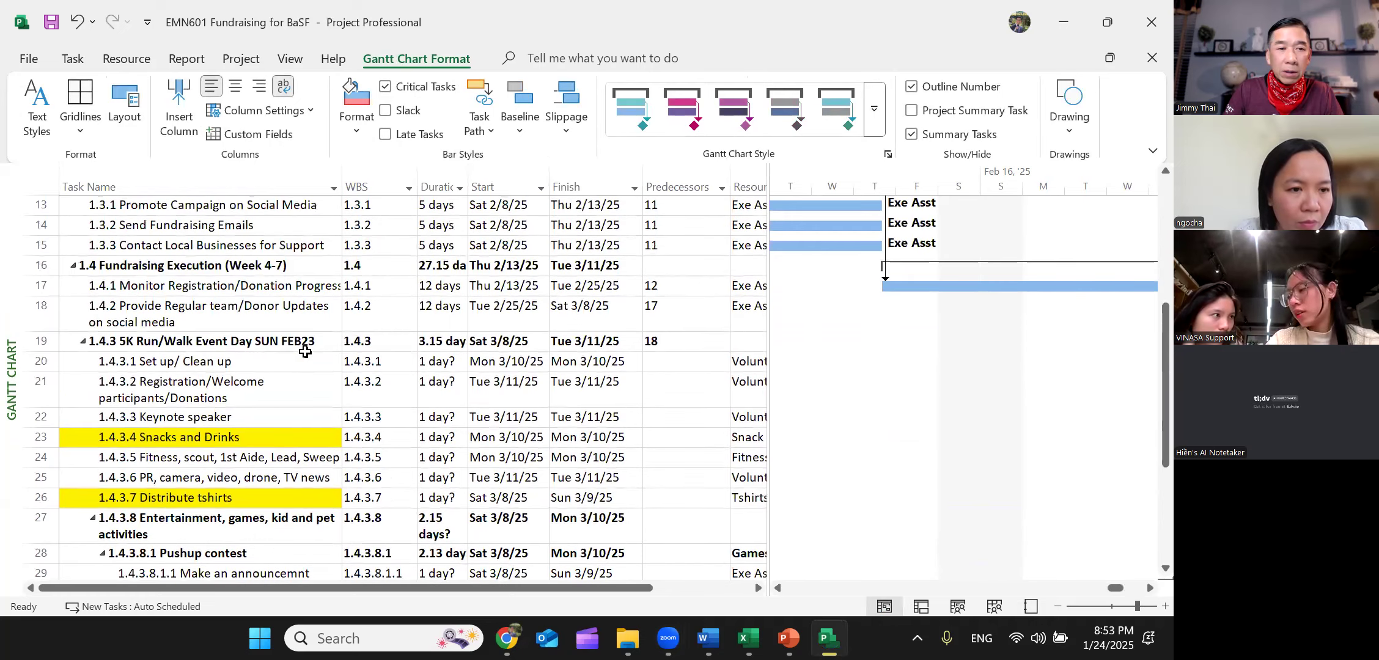
pyautogui.scroll(-2, 304, 352)
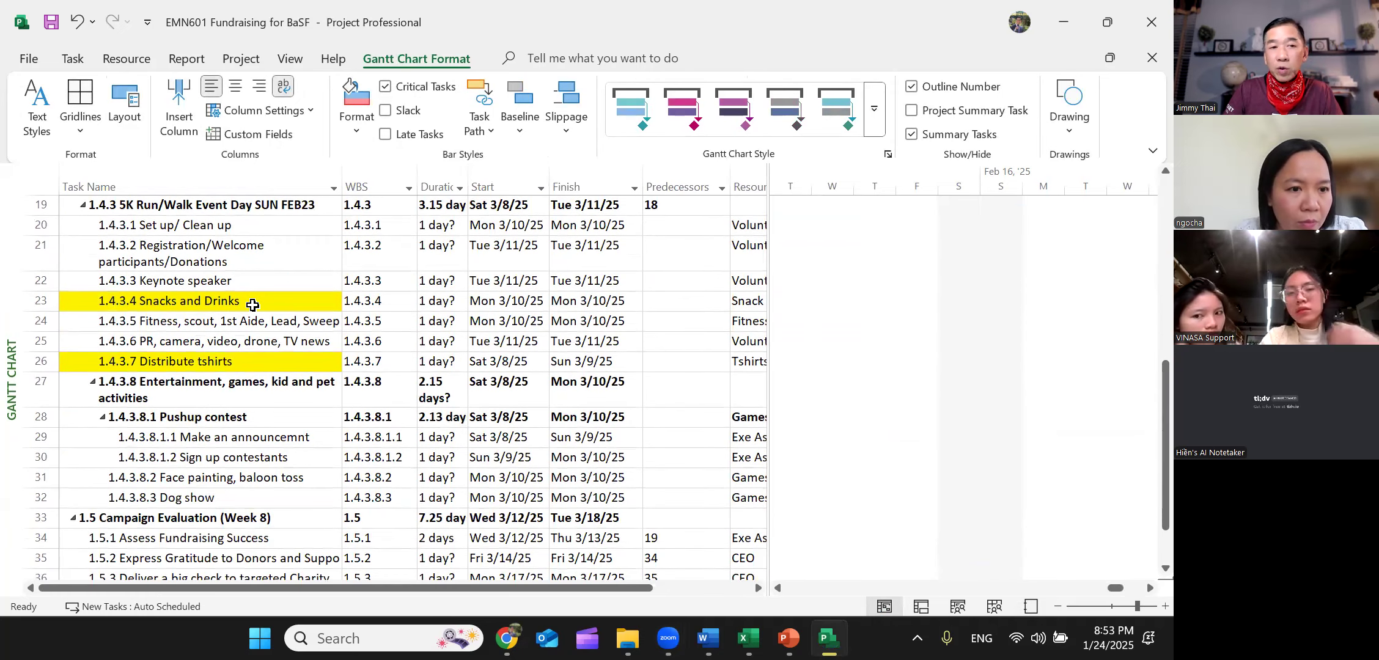
pyautogui.click(242, 364)
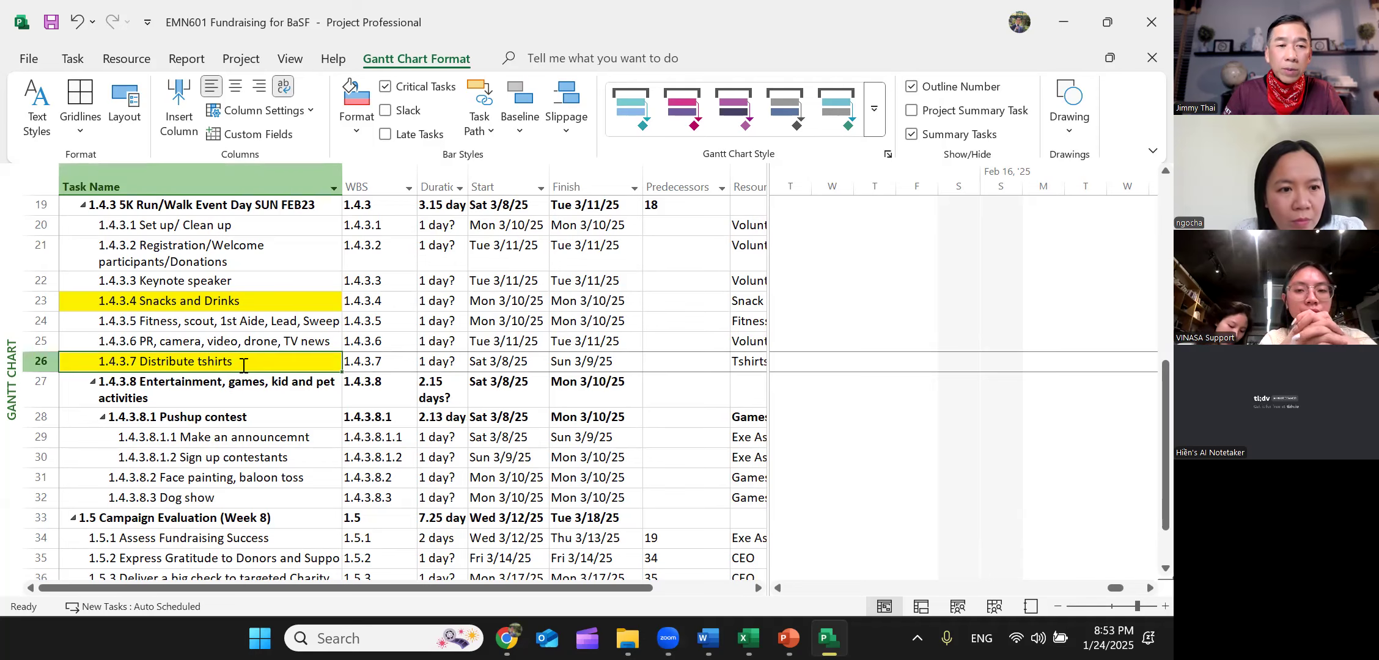
pyautogui.click(195, 384)
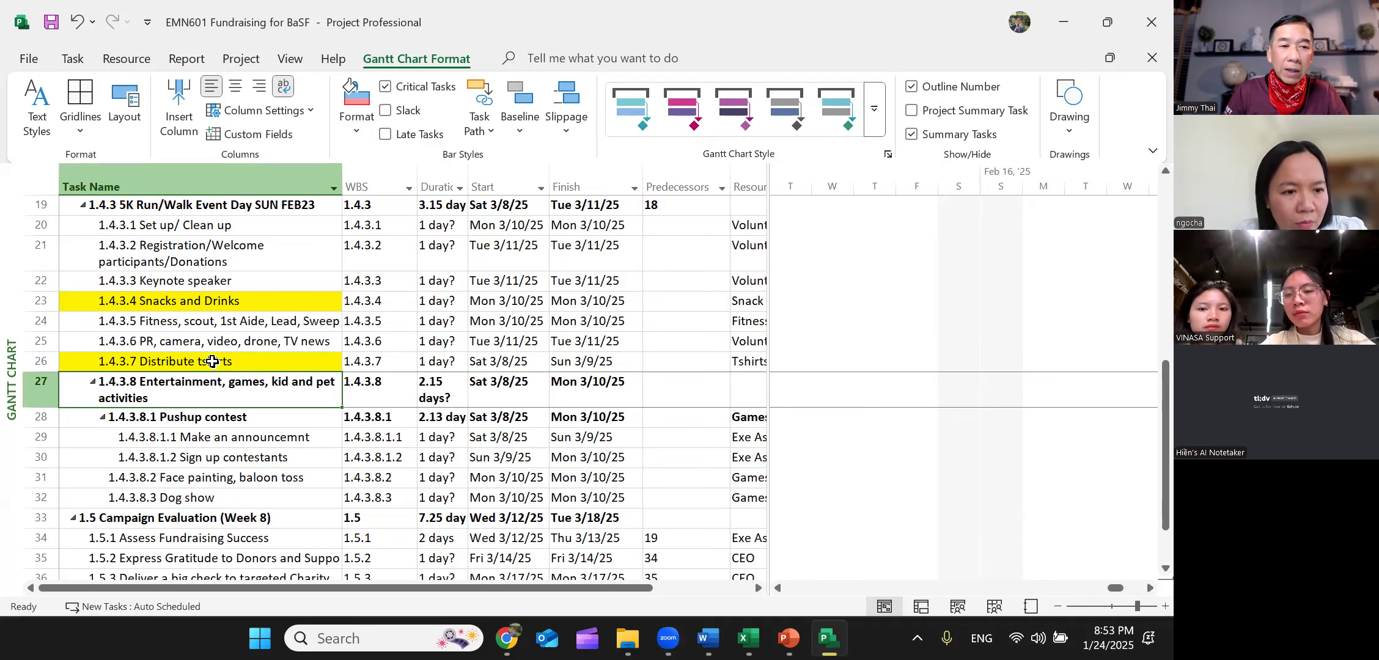
pyautogui.click(39, 381)
# - Insert a new task above Entertainment, indent it under Distribute tshirts and name it 'Order Tshirt'
pyautogui.rightClick(39, 381)
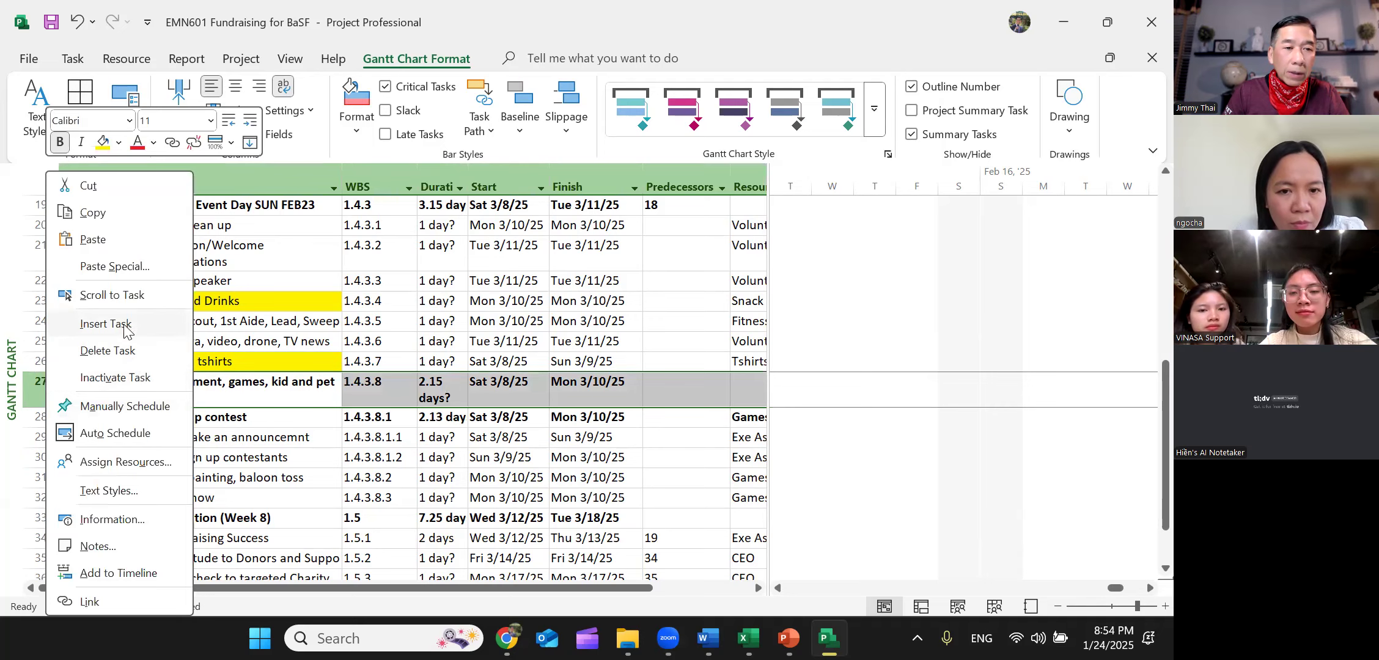
pyautogui.click(105, 324)
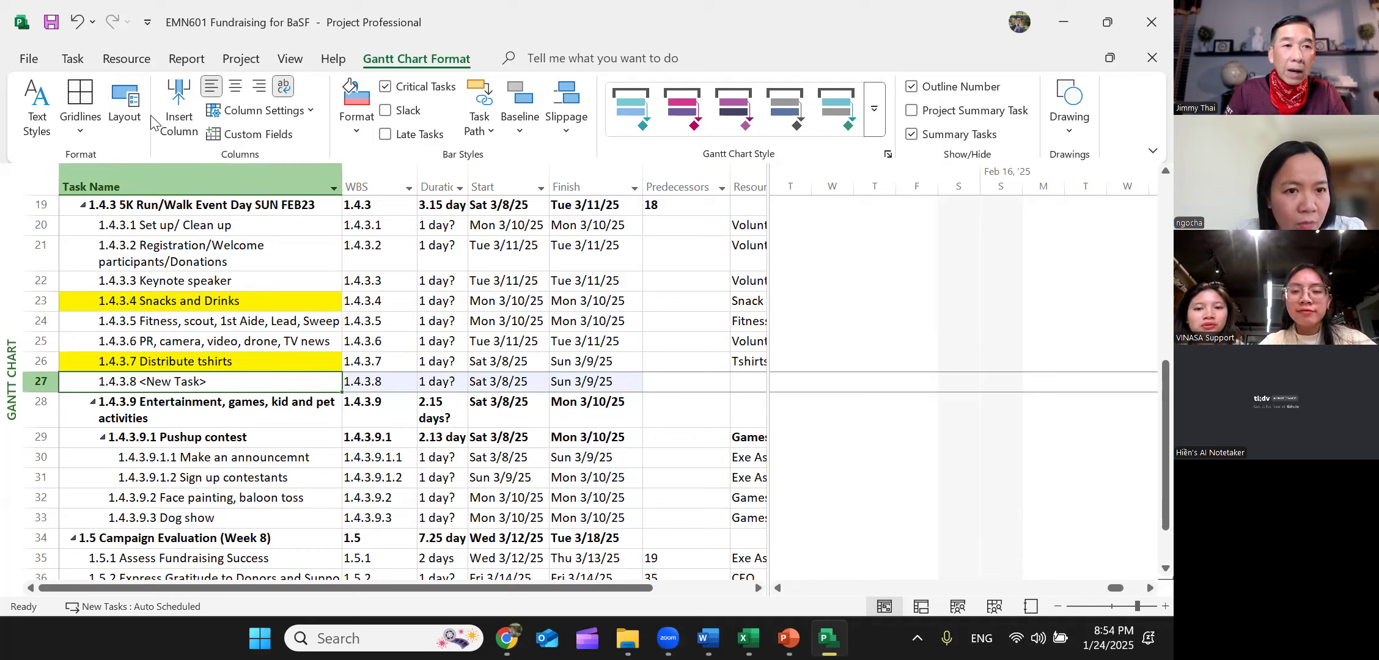
pyautogui.click(38, 382)
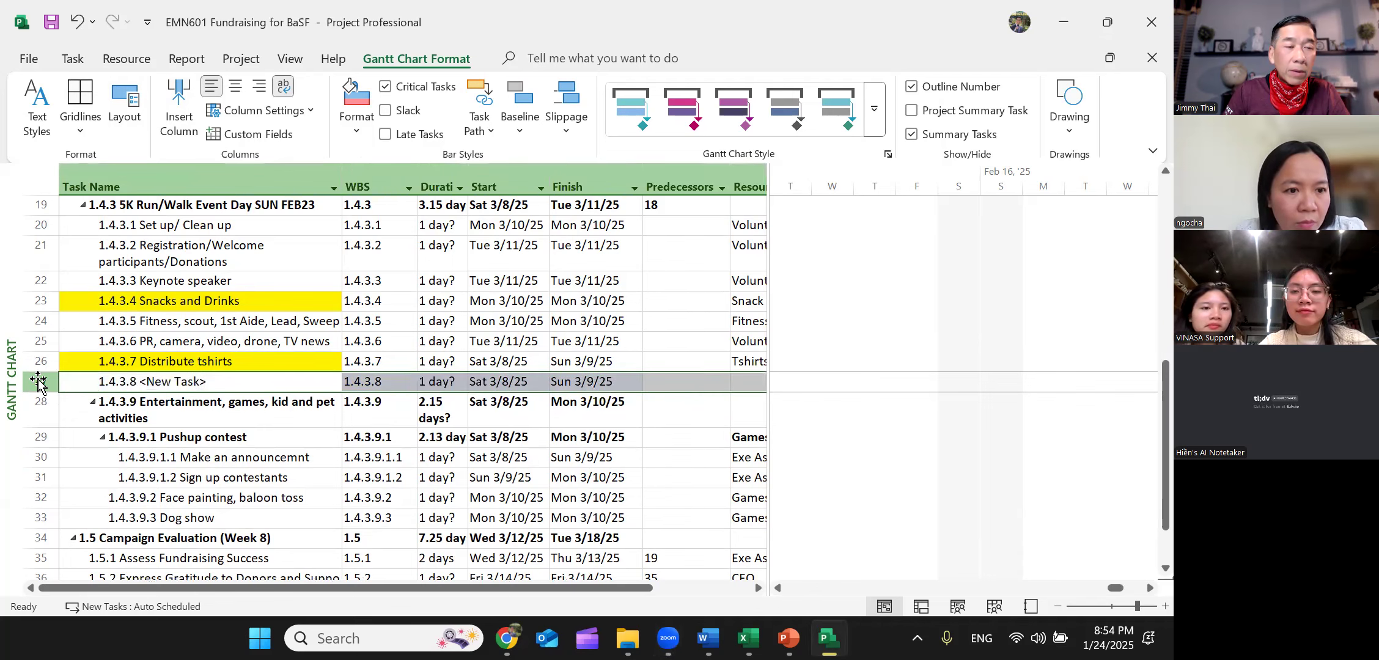
pyautogui.click(73, 59)
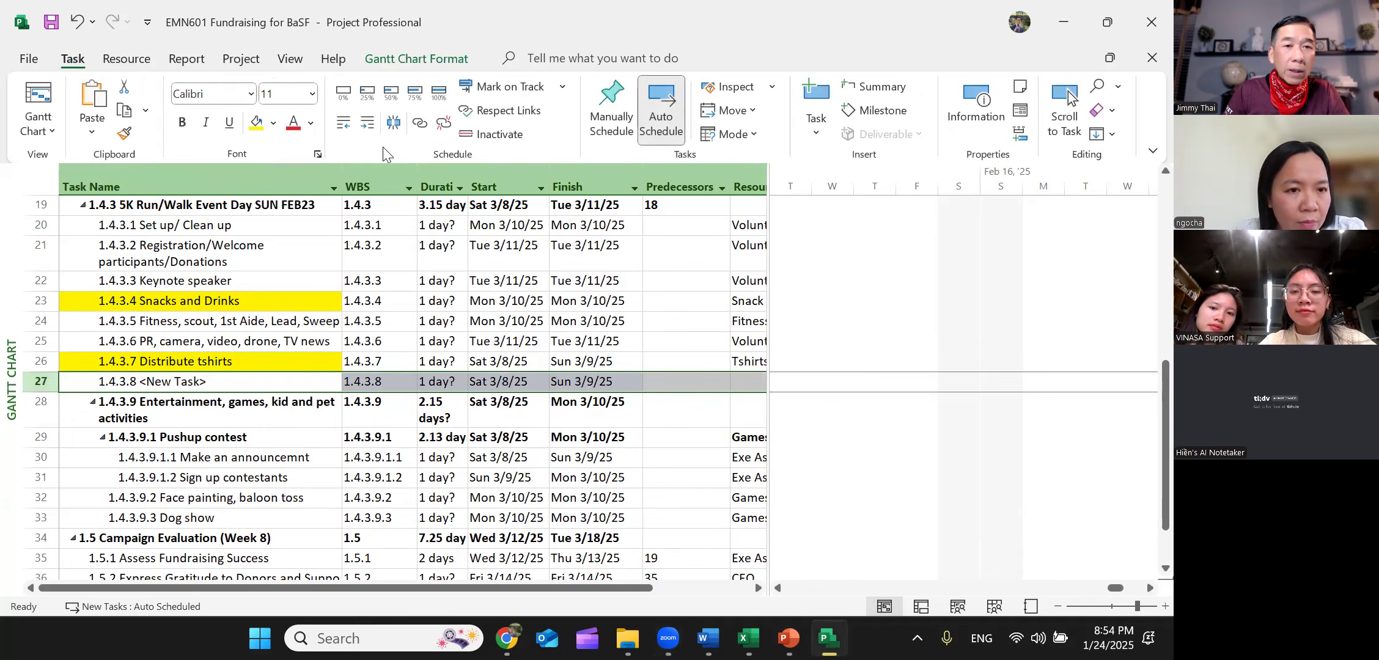
pyautogui.click(367, 122)
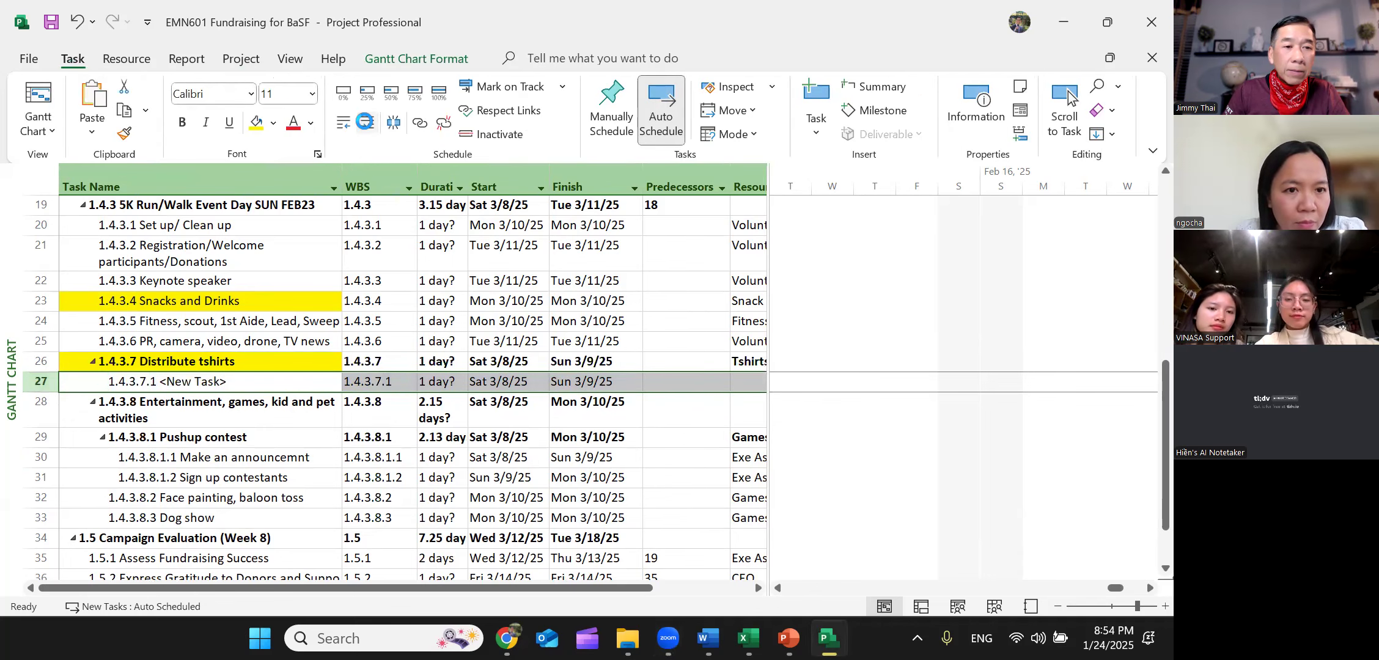
pyautogui.click(221, 378)
pyautogui.click(253, 381)
pyautogui.press('BackSpace')
pyautogui.press('BackSpace')
pyautogui.press('BackSpace')
pyautogui.press('BackSpace')
pyautogui.press('BackSpace')
pyautogui.press('BackSpace')
pyautogui.press('BackSpace')
pyautogui.press('BackSpace')
pyautogui.press('BackSpace')
pyautogui.press('BackSpace')
pyautogui.write('Order Tshirt')
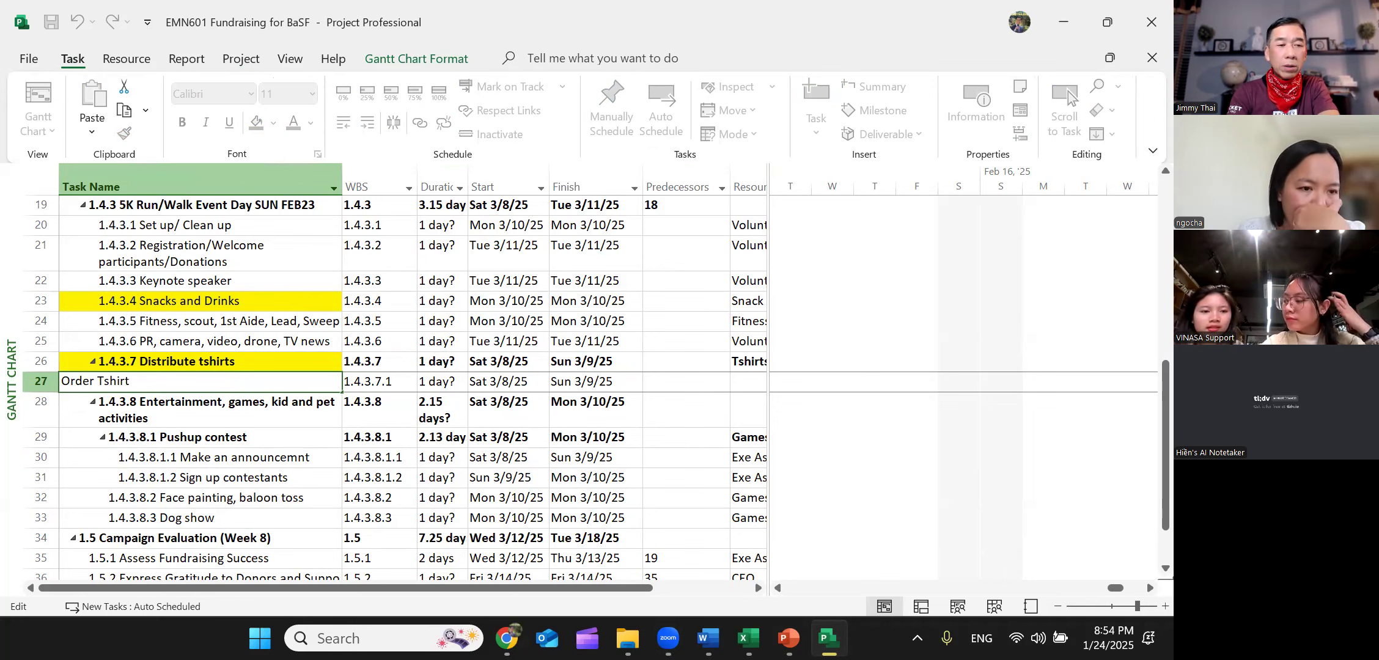
pyautogui.press('Return')
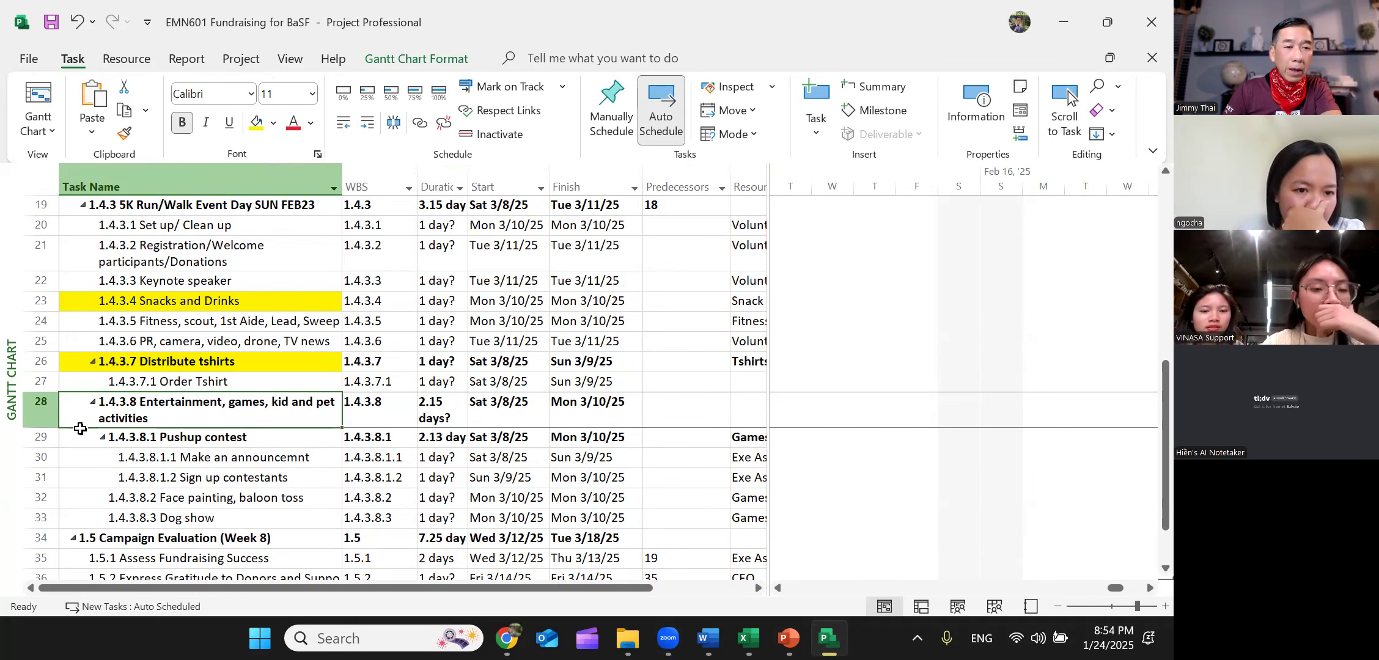
# - Insert a second subtask below Order Tshirt named 'Receive tshirt'
pyautogui.click(39, 418)
pyautogui.rightClick(40, 418)
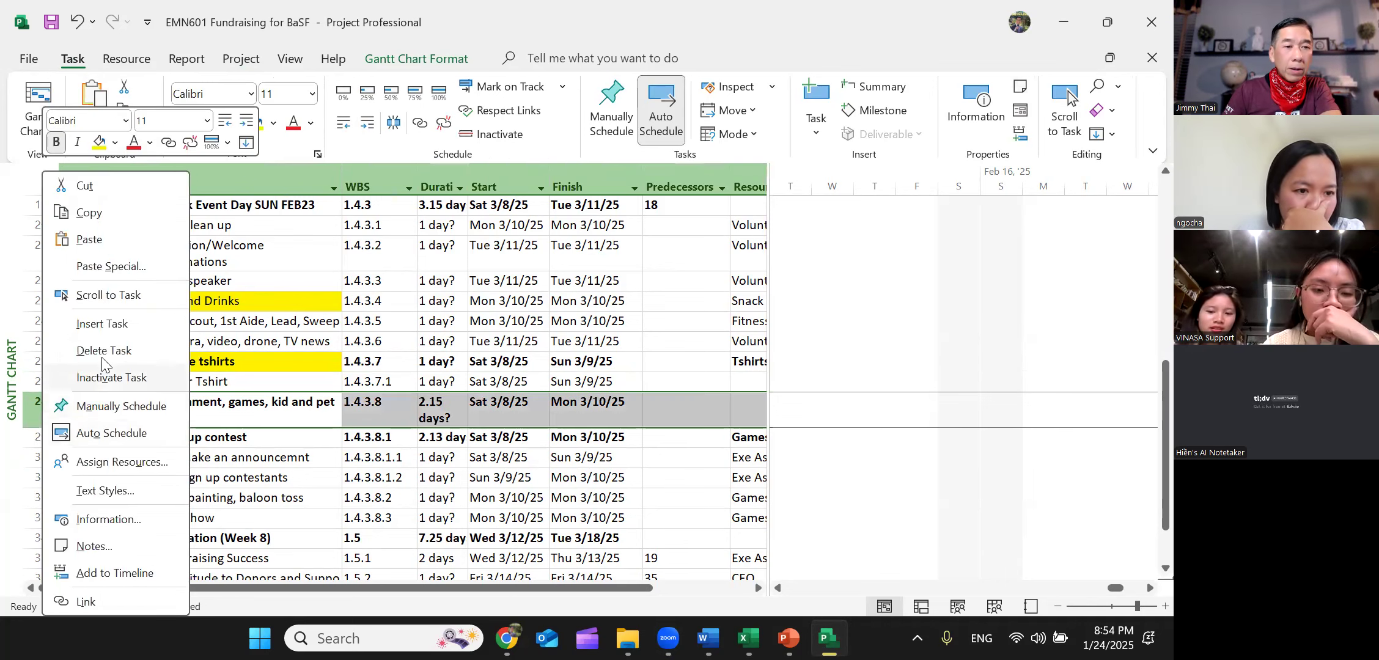
pyautogui.click(97, 324)
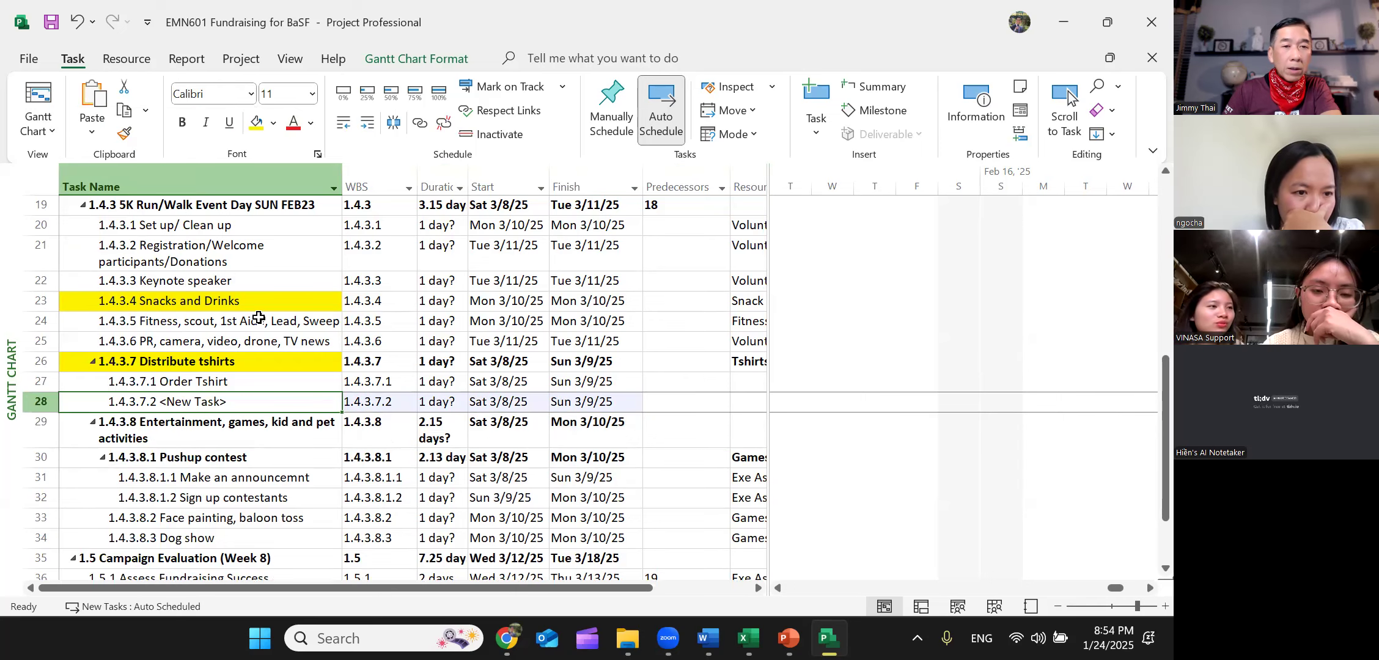
pyautogui.click(250, 402)
pyautogui.press('BackSpace')
pyautogui.press('BackSpace')
pyautogui.press('BackSpace')
pyautogui.press('BackSpace')
pyautogui.press('BackSpace')
pyautogui.press('BackSpace')
pyautogui.press('BackSpace')
pyautogui.press('BackSpace')
pyautogui.press('BackSpace')
pyautogui.press('BackSpace')
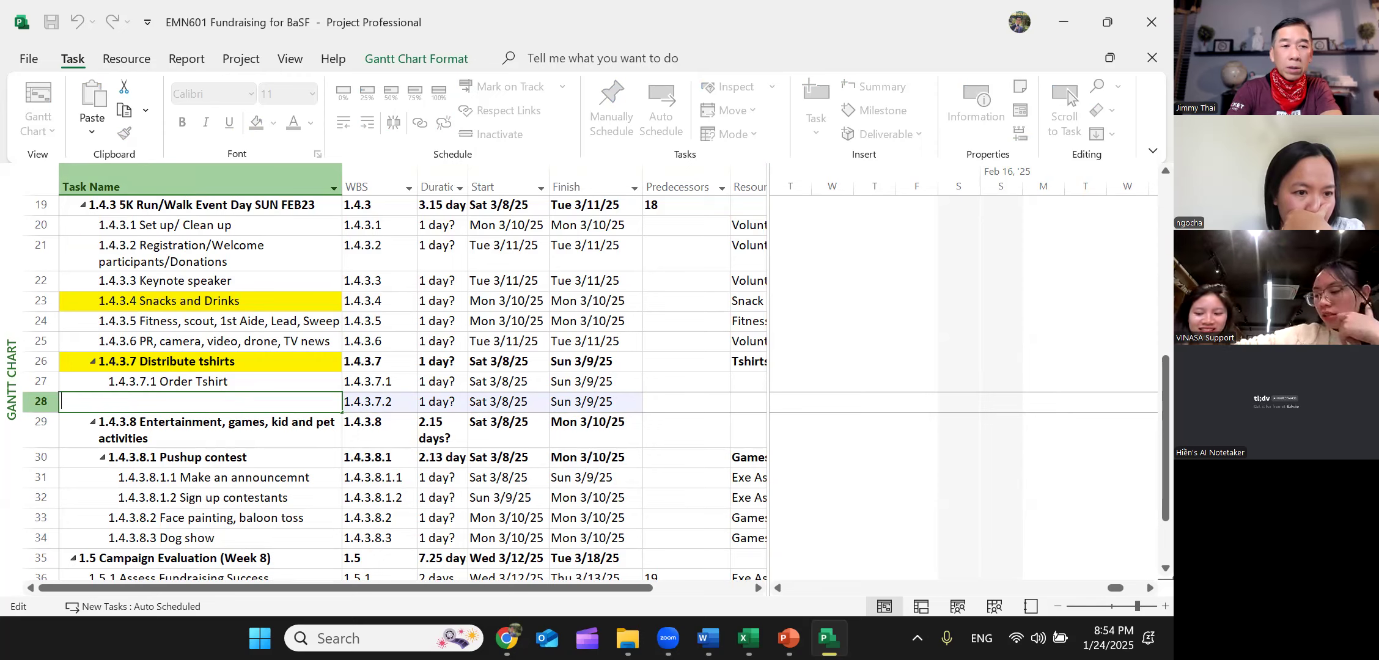
pyautogui.write('Receive tshir')
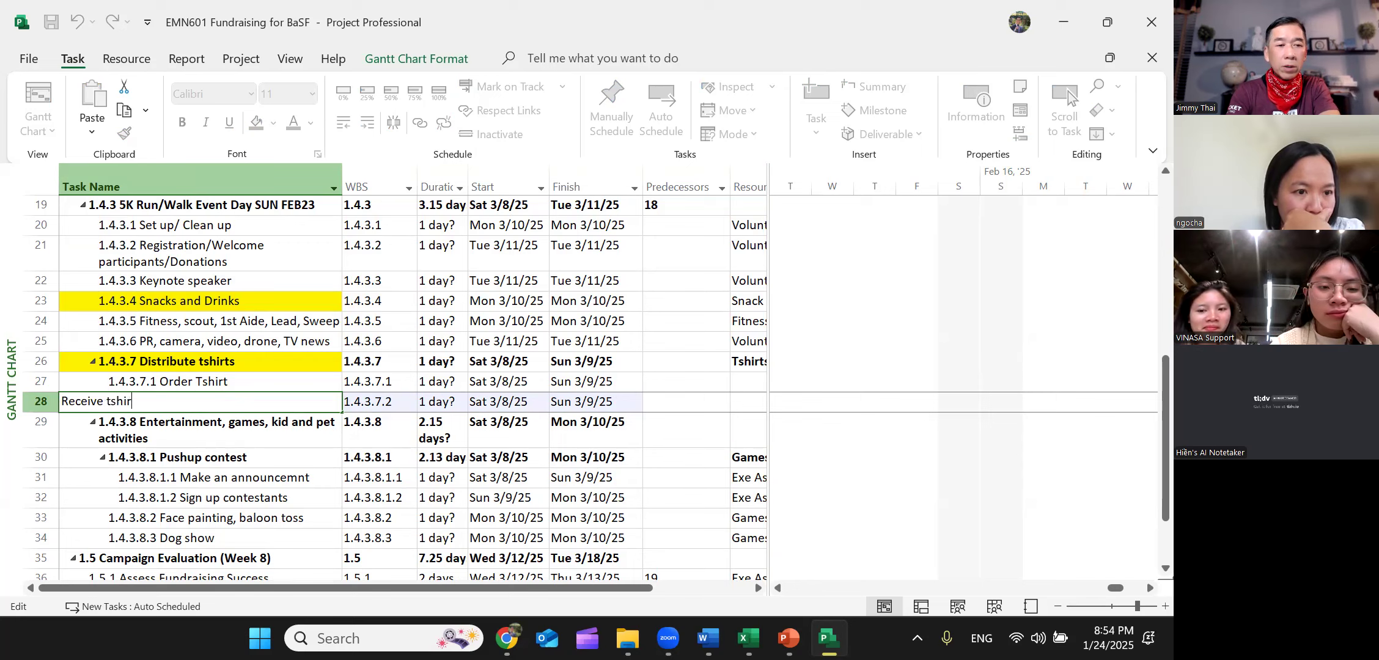
pyautogui.write('t')
pyautogui.press('Return')
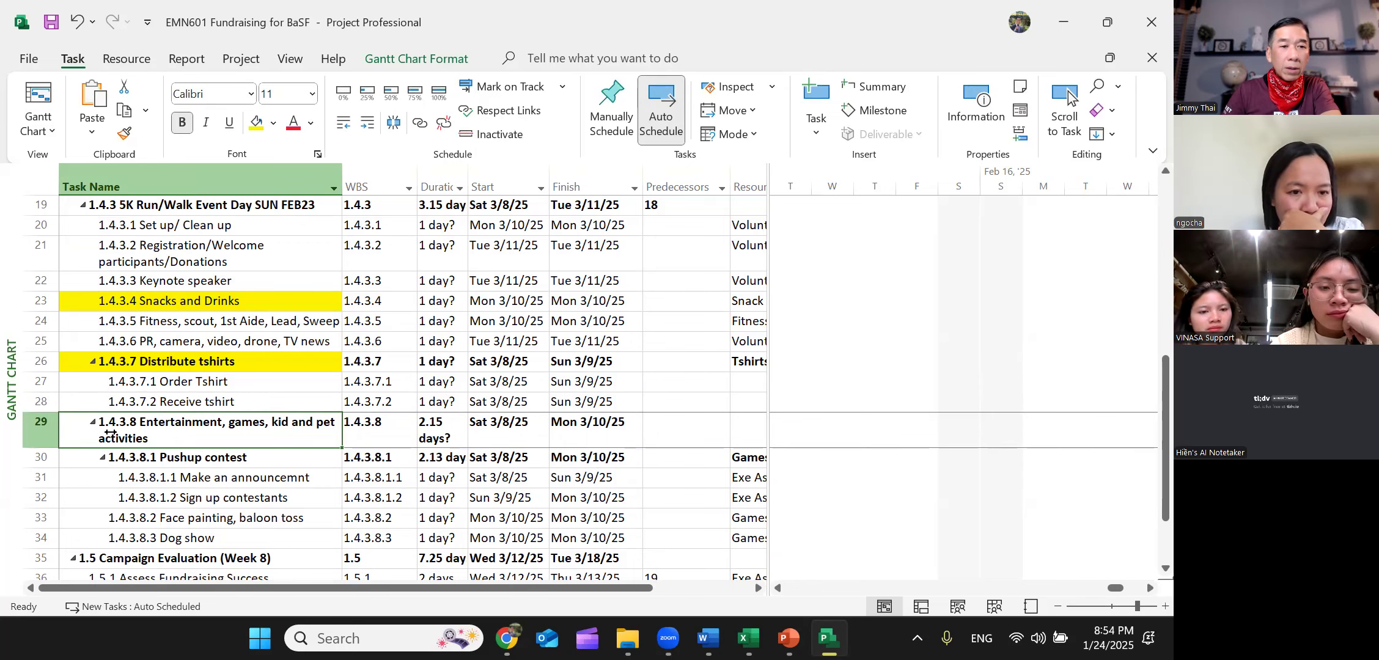
pyautogui.click(29, 437)
# - Insert 'QA and pay vendor if quality OK' as a 1-day subtask below Receive tshirt
pyautogui.rightClick(29, 438)
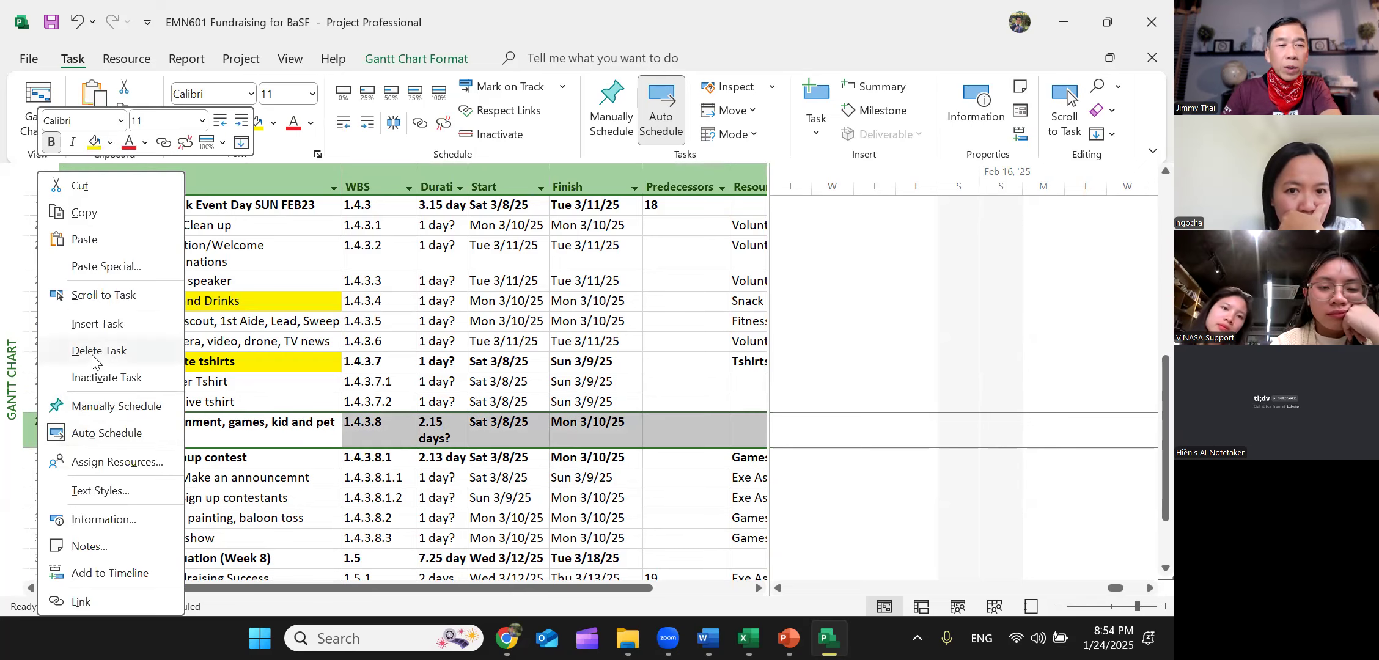
pyautogui.click(108, 331)
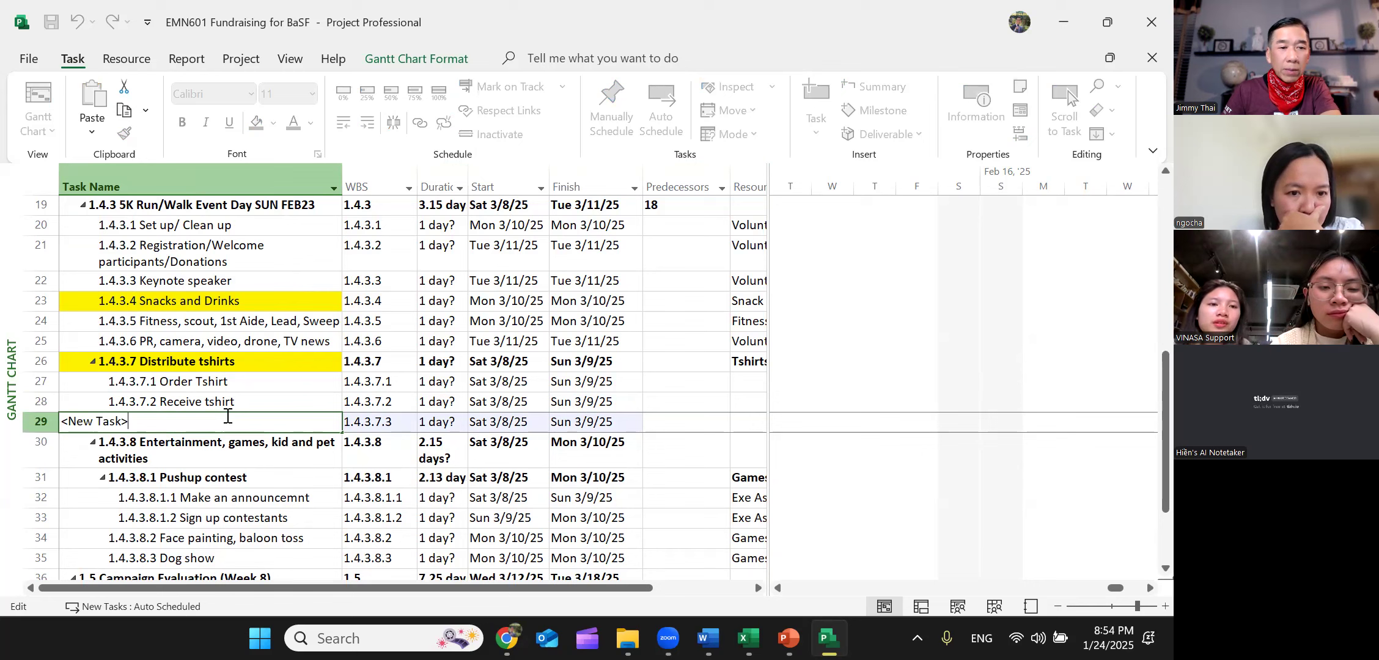
pyautogui.press('BackSpace')
pyautogui.press('BackSpace')
pyautogui.press('BackSpace')
pyautogui.press('BackSpace')
pyautogui.press('BackSpace')
pyautogui.press('BackSpace')
pyautogui.press('BackSpace')
pyautogui.press('BackSpace')
pyautogui.press('BackSpace')
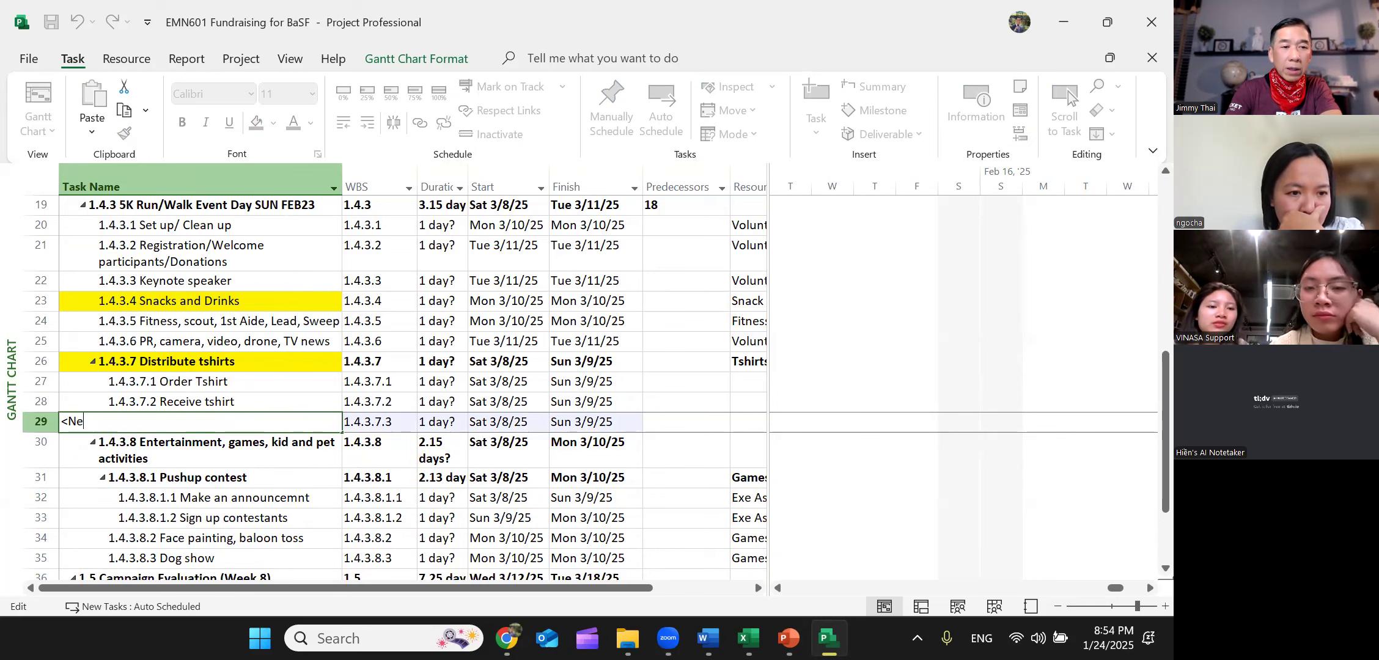
pyautogui.write('QA and pay')
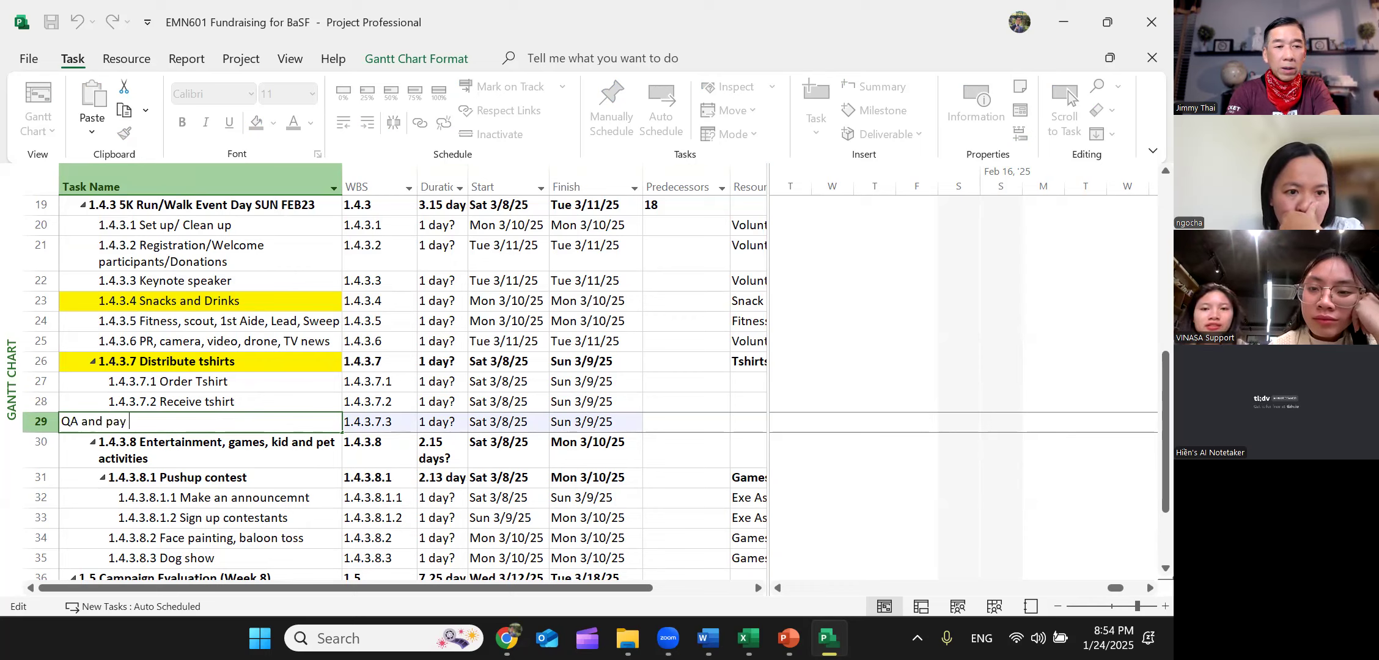
pyautogui.write(' vendor if')
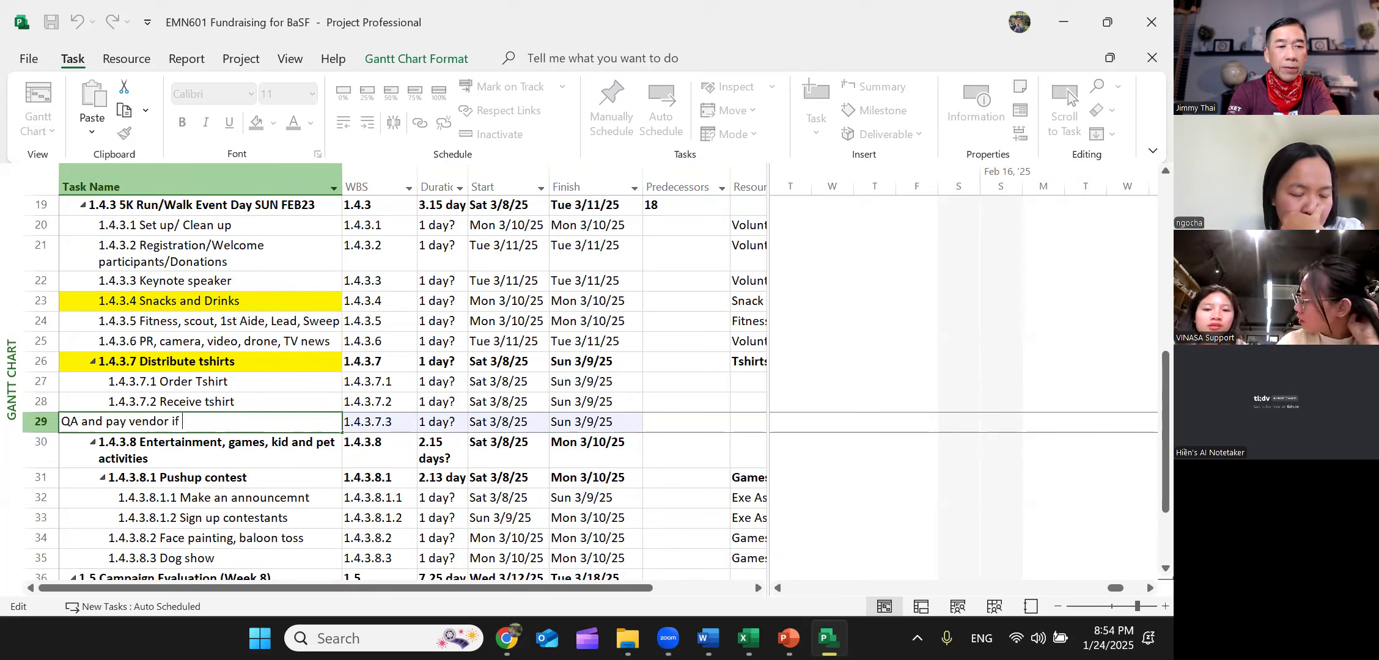
pyautogui.write(' quality OK')
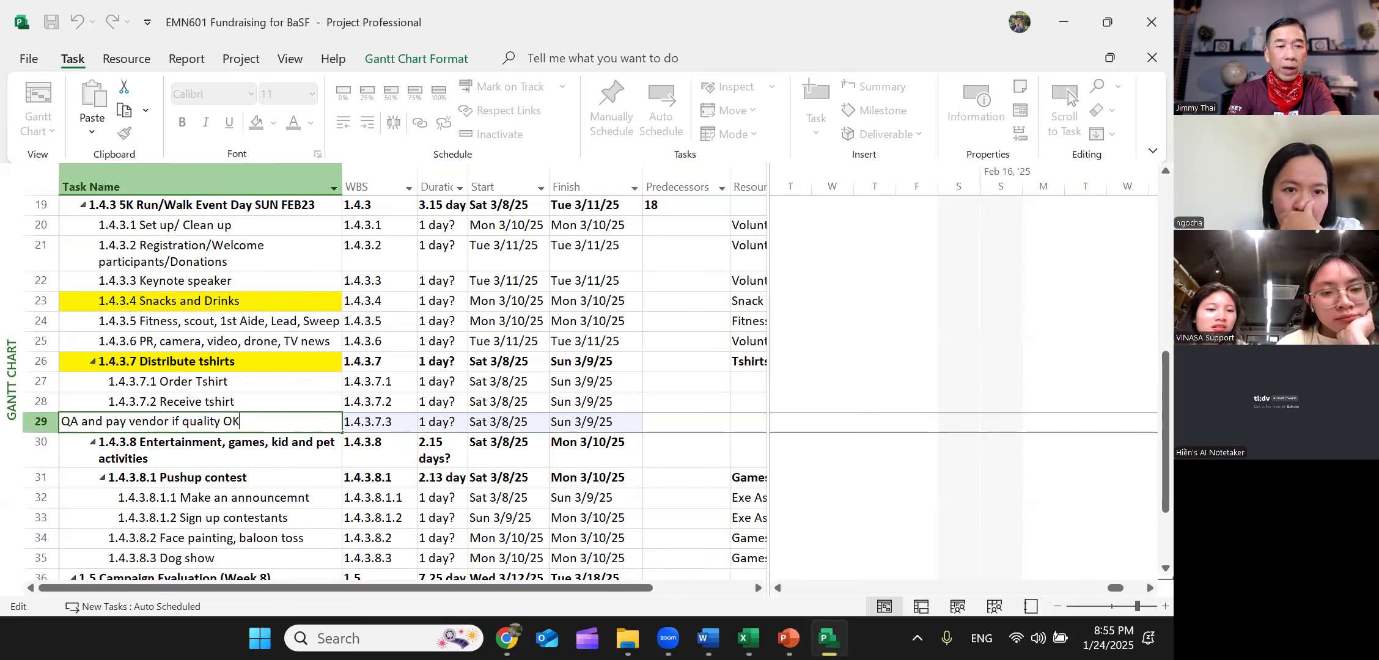
pyautogui.press('Return')
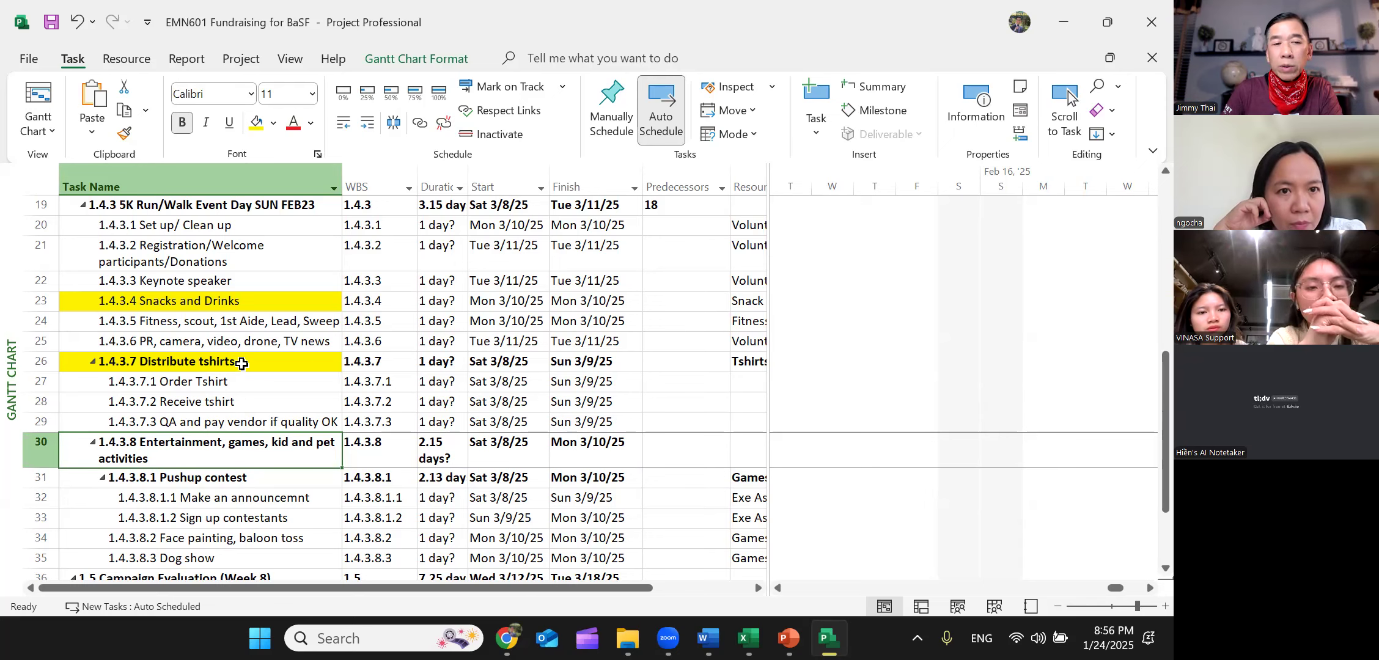
pyautogui.click(243, 364)
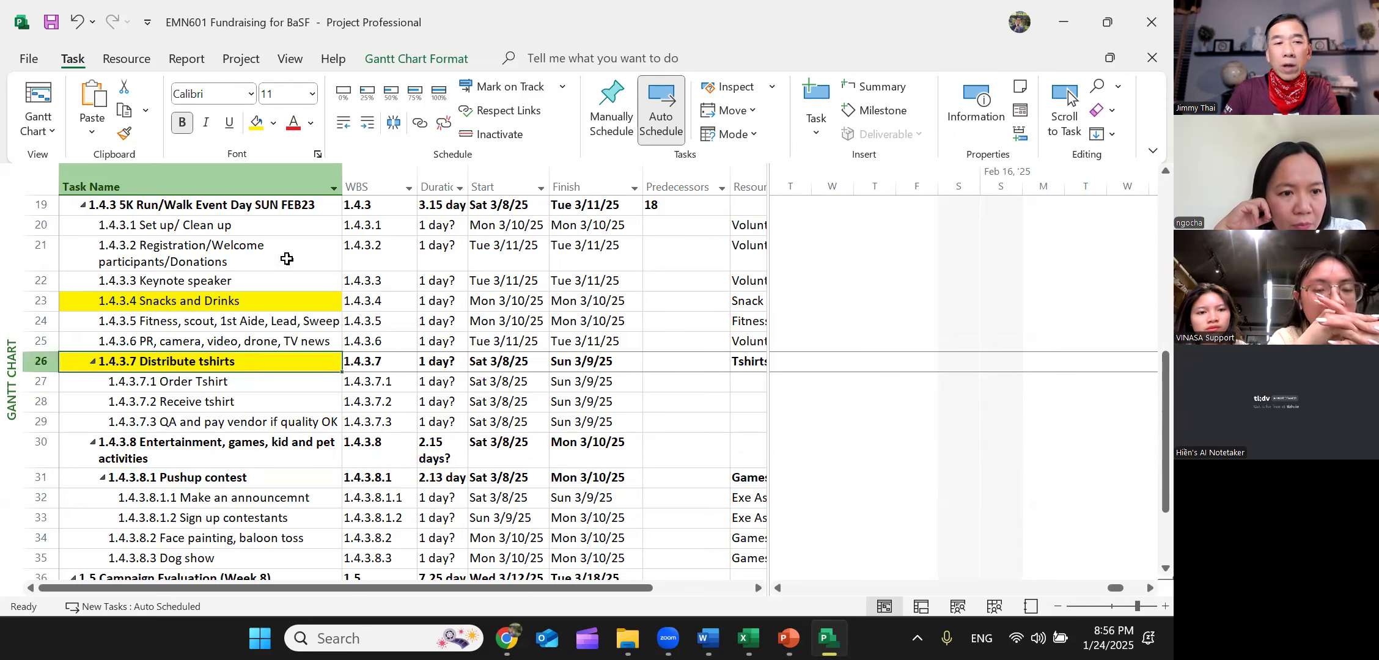
# - Commit the Distribute tshirts name, check its three subtasks, then switch to the Resource Sheet
pyautogui.click(250, 364)
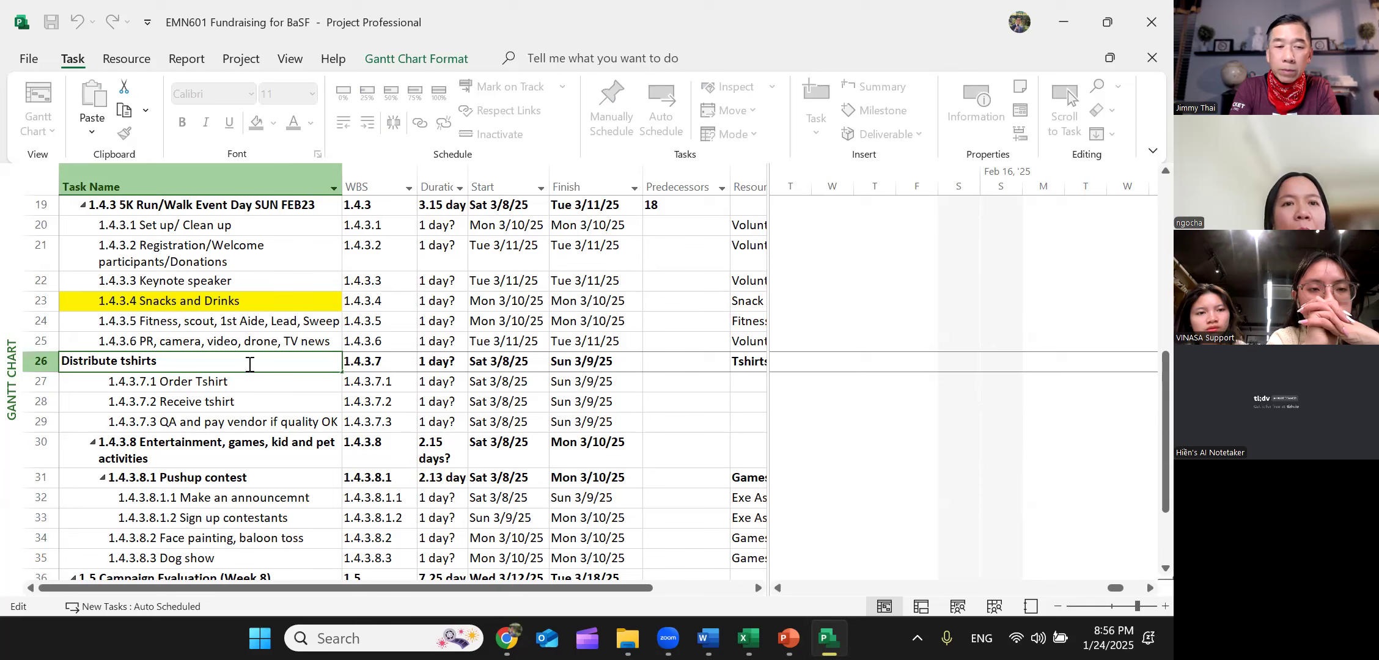
pyautogui.press('Return')
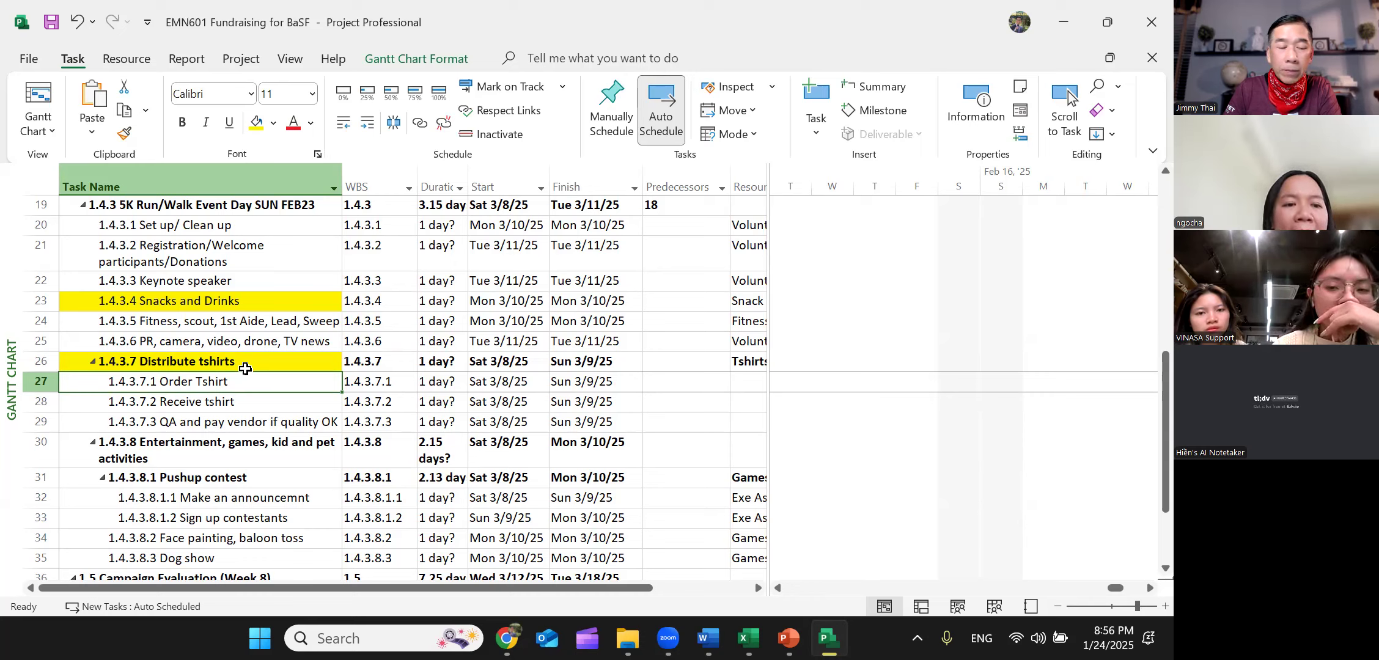
pyautogui.click(252, 423)
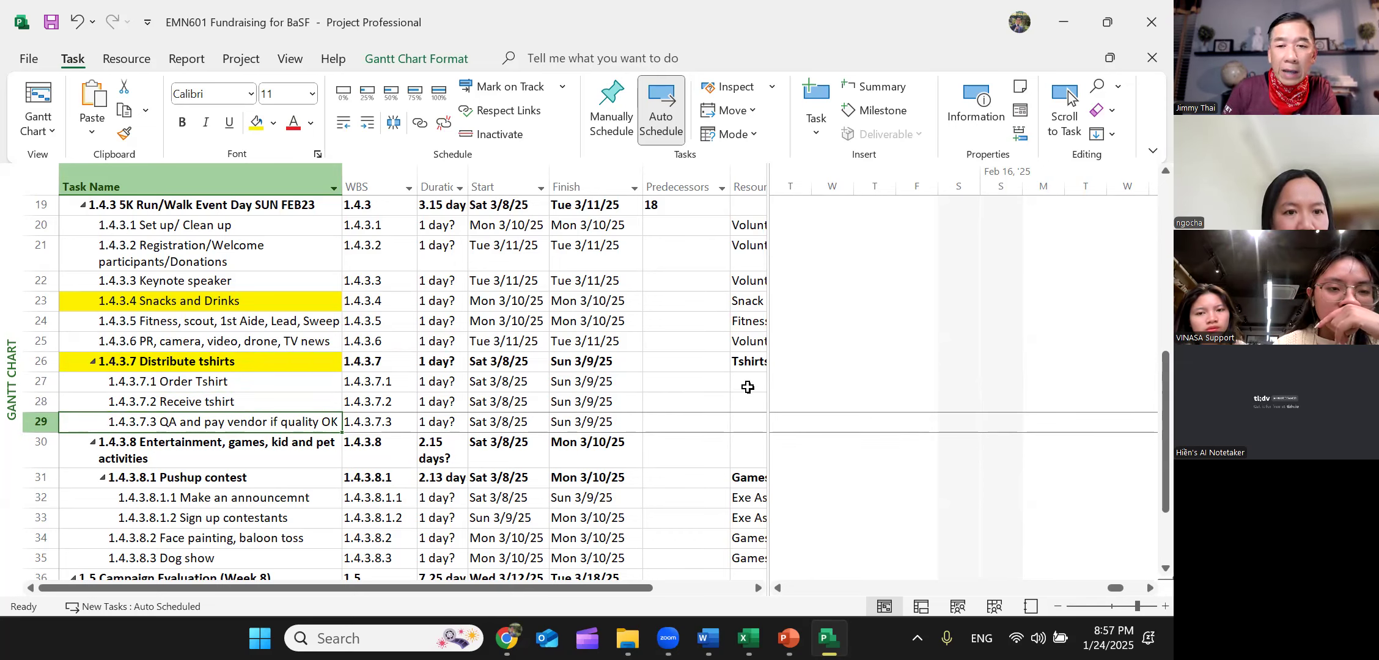
pyautogui.click(249, 385)
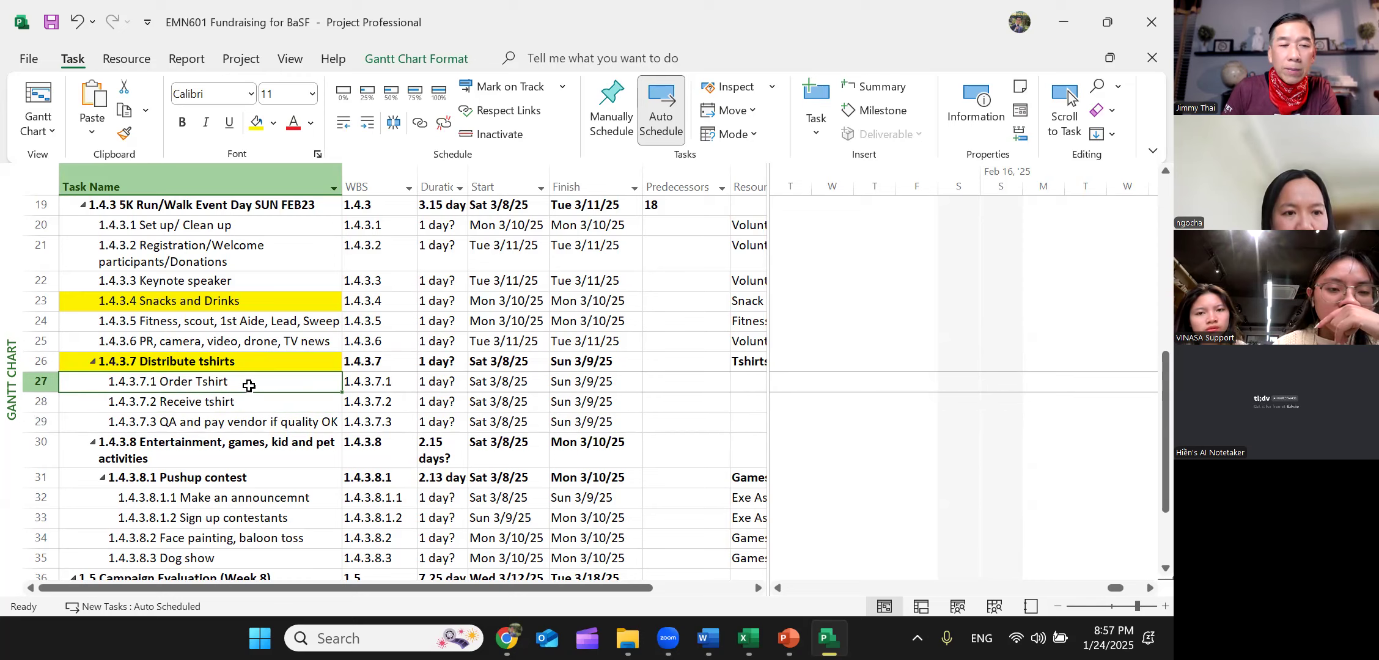
pyautogui.click(744, 380)
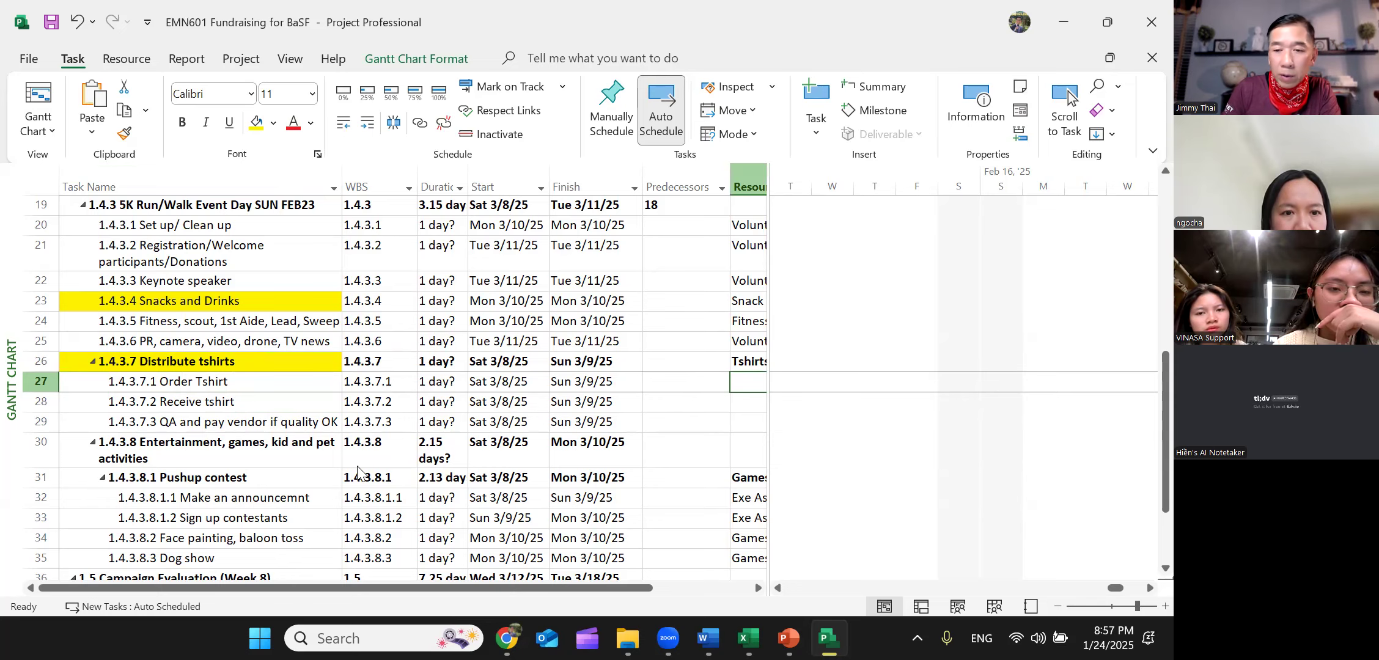
pyautogui.click(995, 606)
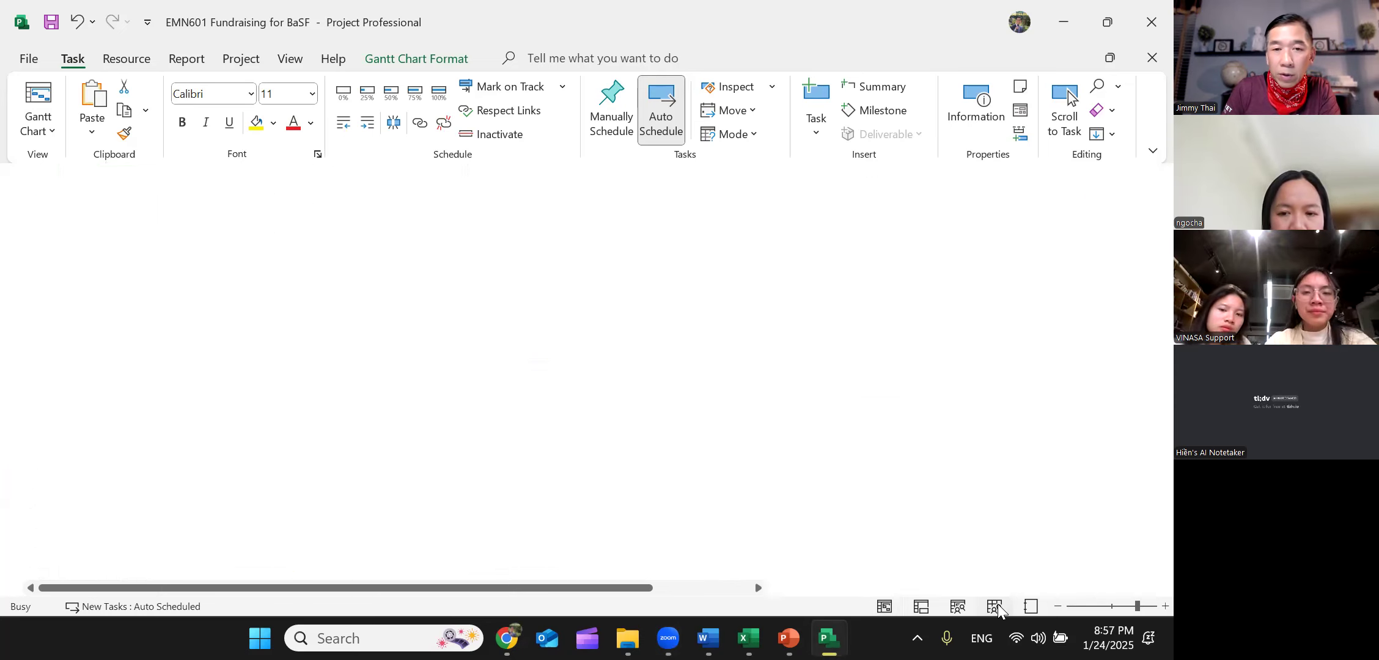
# - Add the team member in resource row 9 with a $20.00/hr standard rate, then review its calendar
pyautogui.click(140, 340)
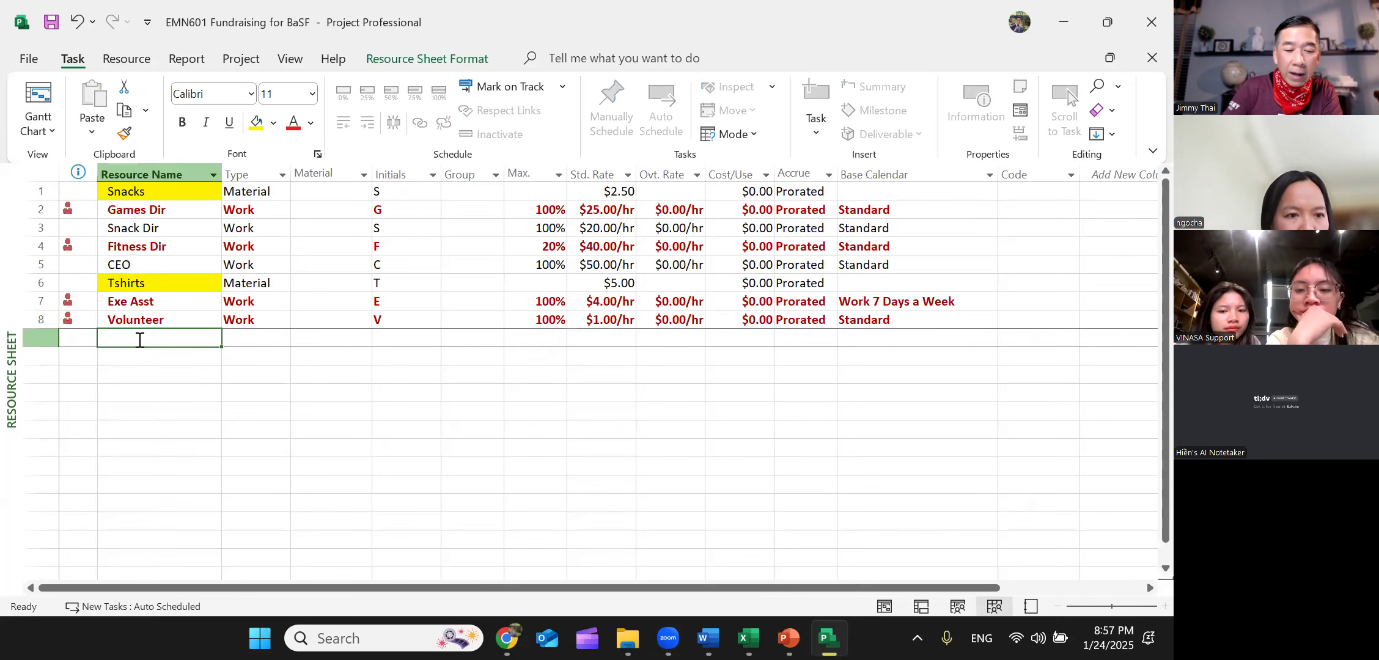
pyautogui.write('Ngoic')
pyautogui.press('BackSpace')
pyautogui.press('BackSpace')
pyautogui.press('Tab')
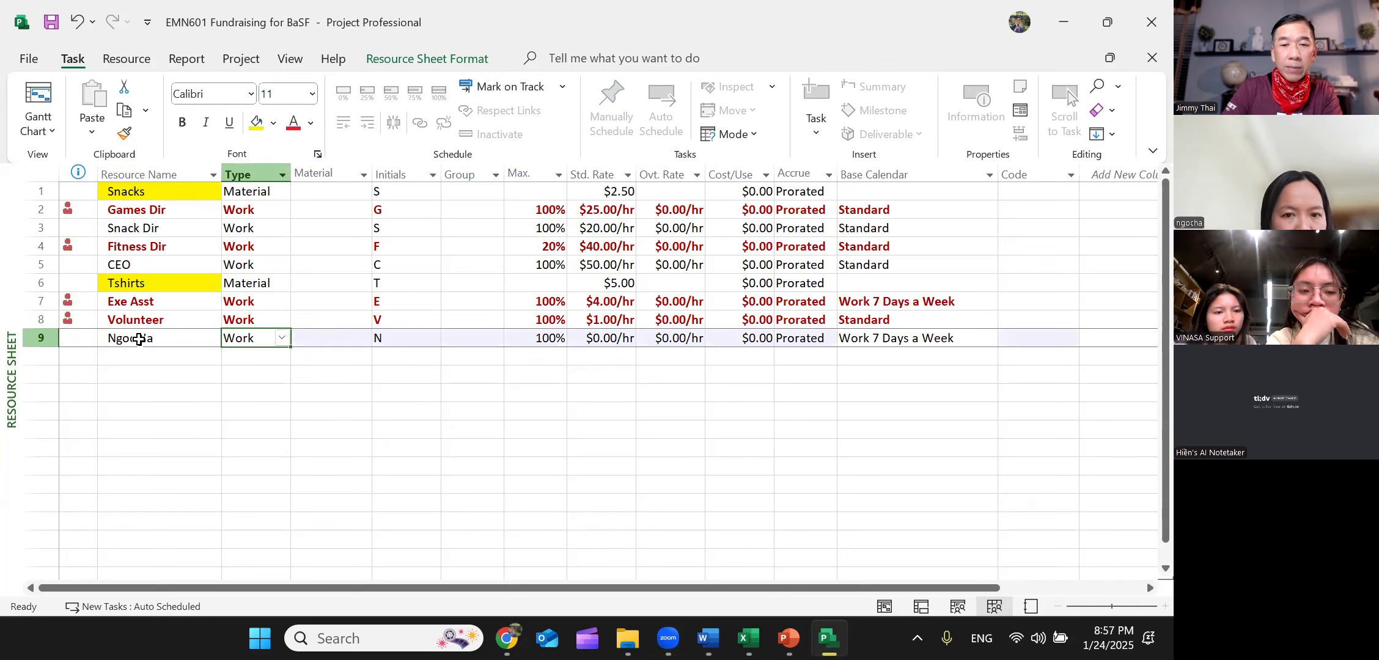
pyautogui.click(608, 339)
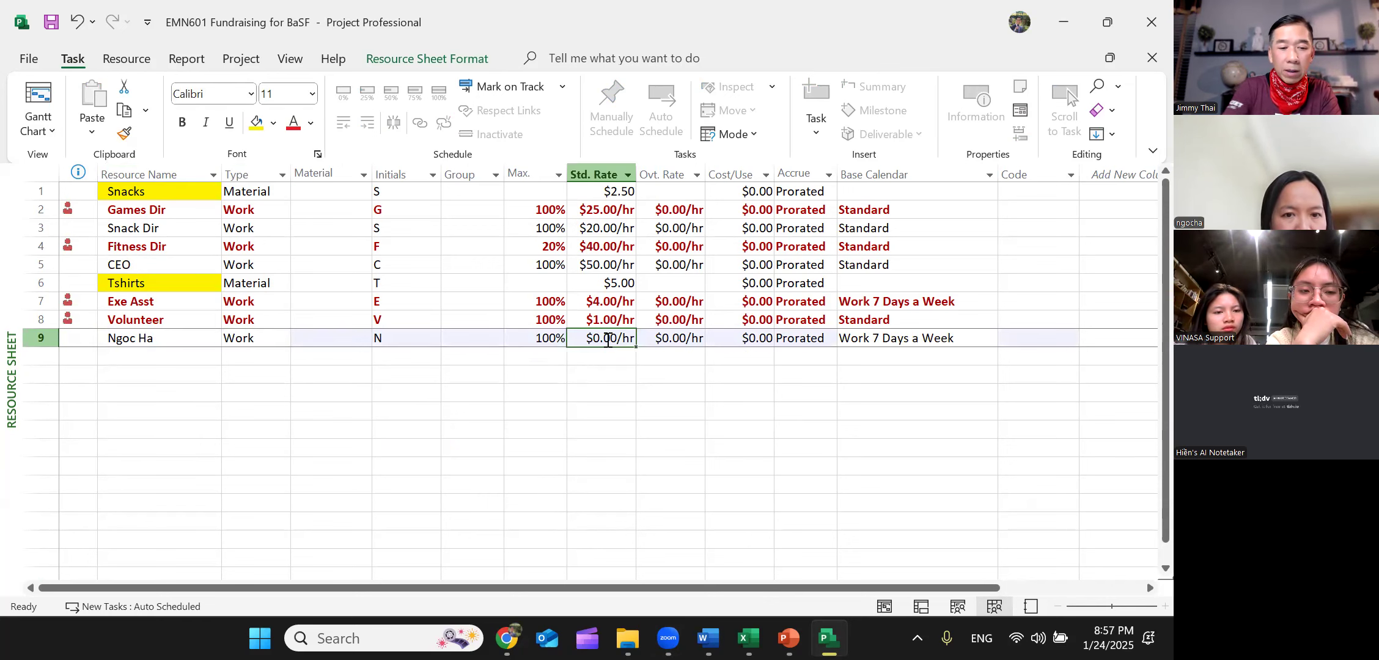
pyautogui.write('20')
pyautogui.press('Return')
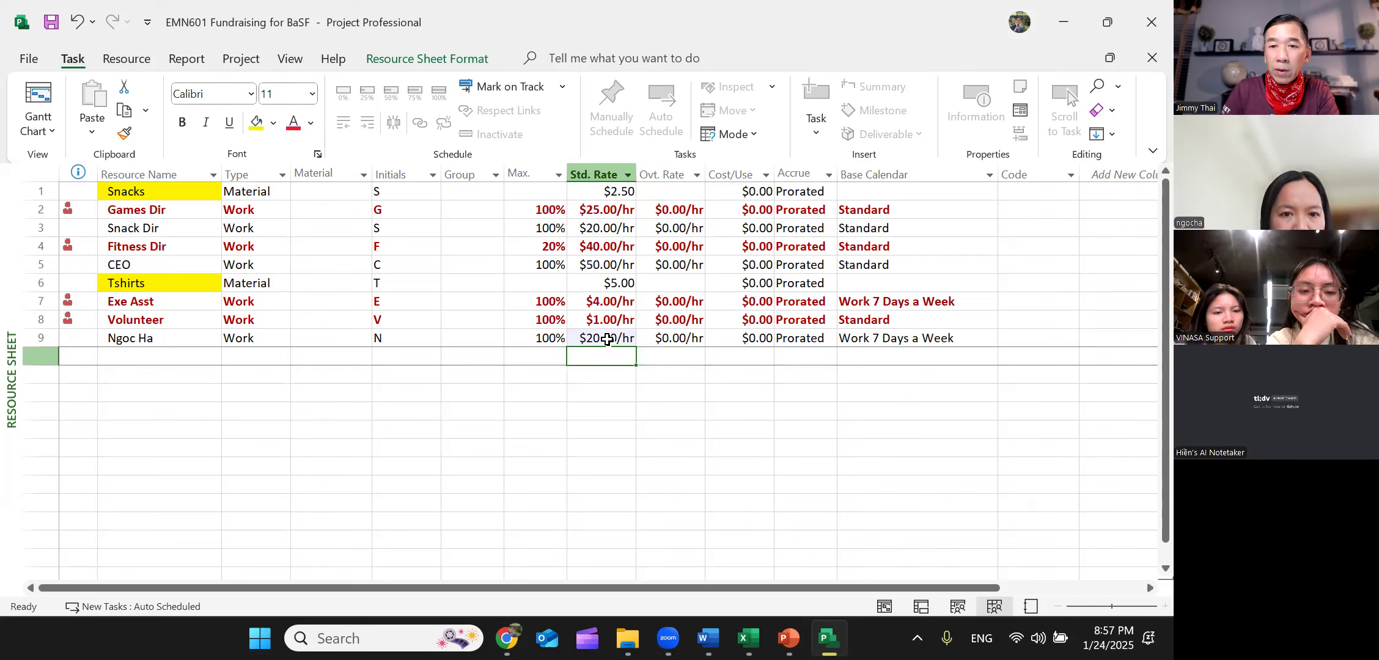
pyautogui.click(870, 338)
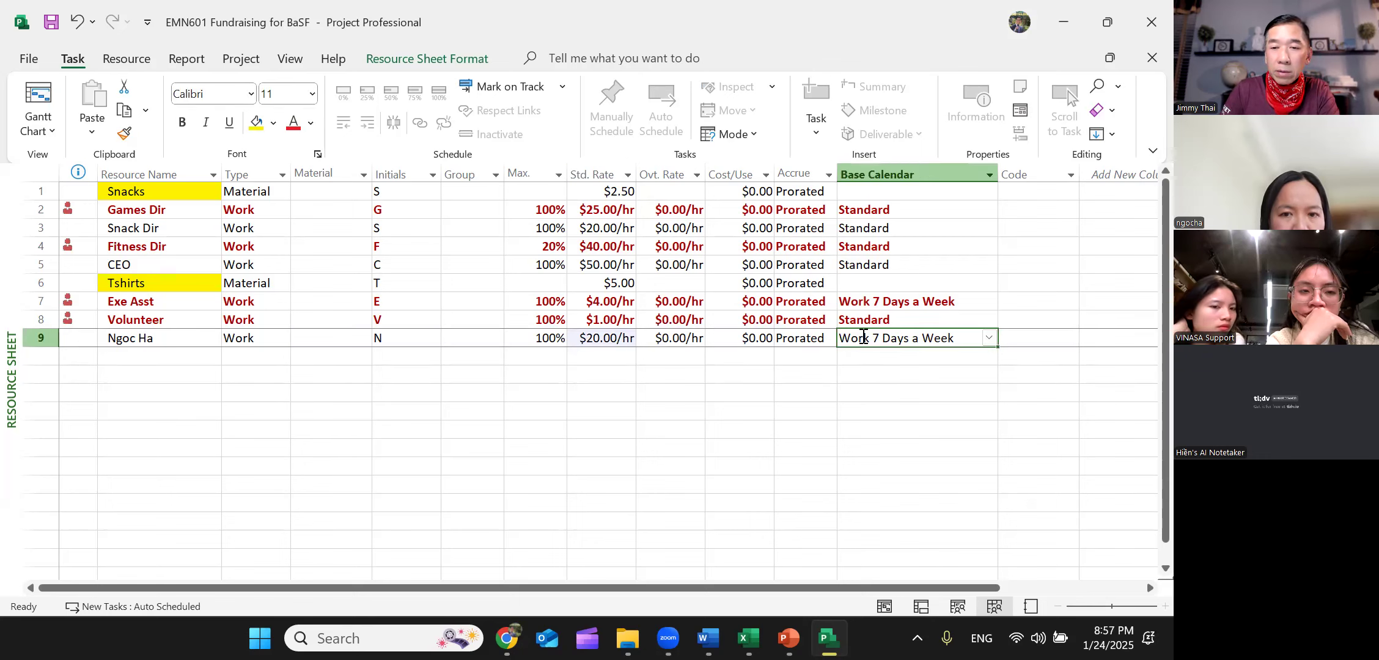
pyautogui.doubleClick(877, 339)
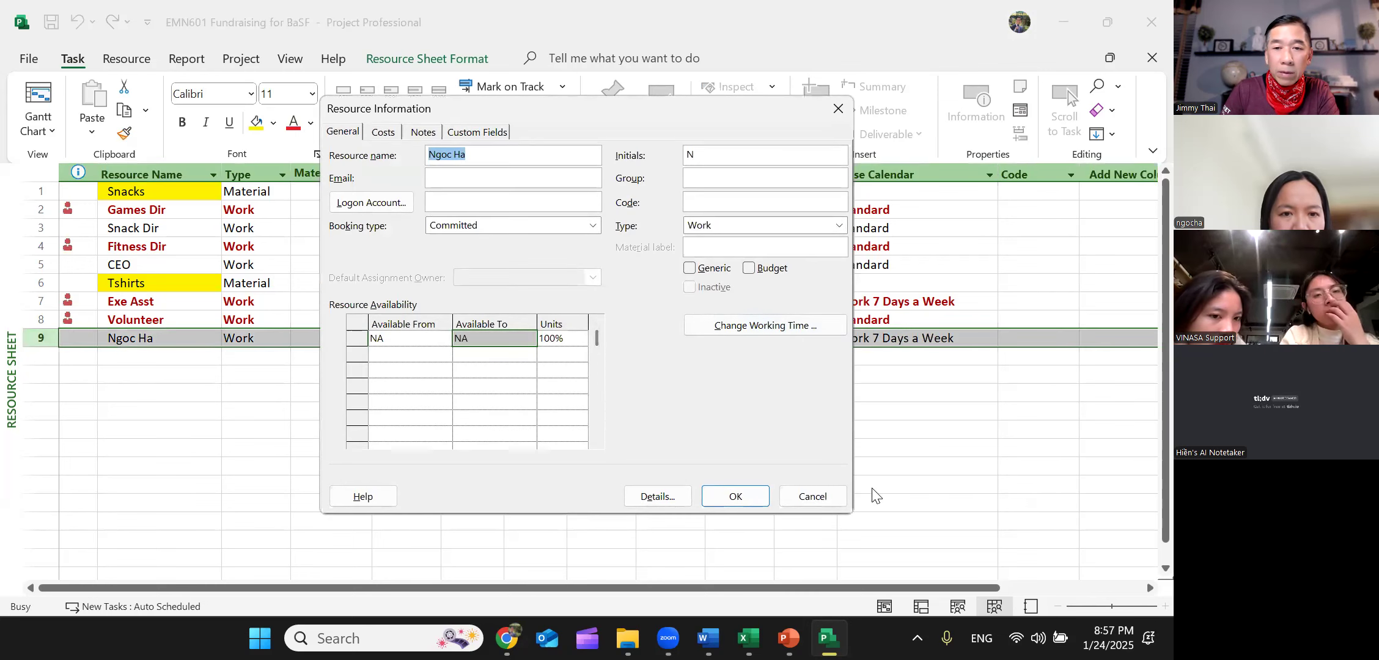
pyautogui.click(814, 497)
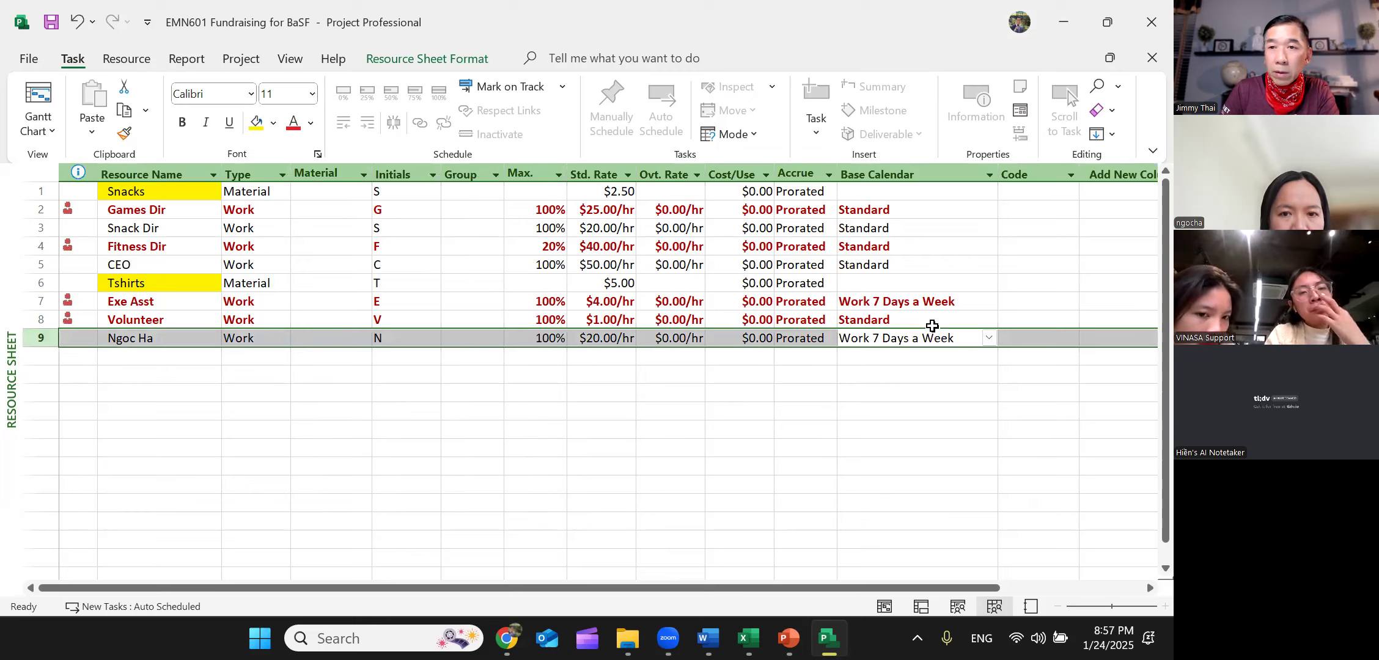
pyautogui.click(988, 338)
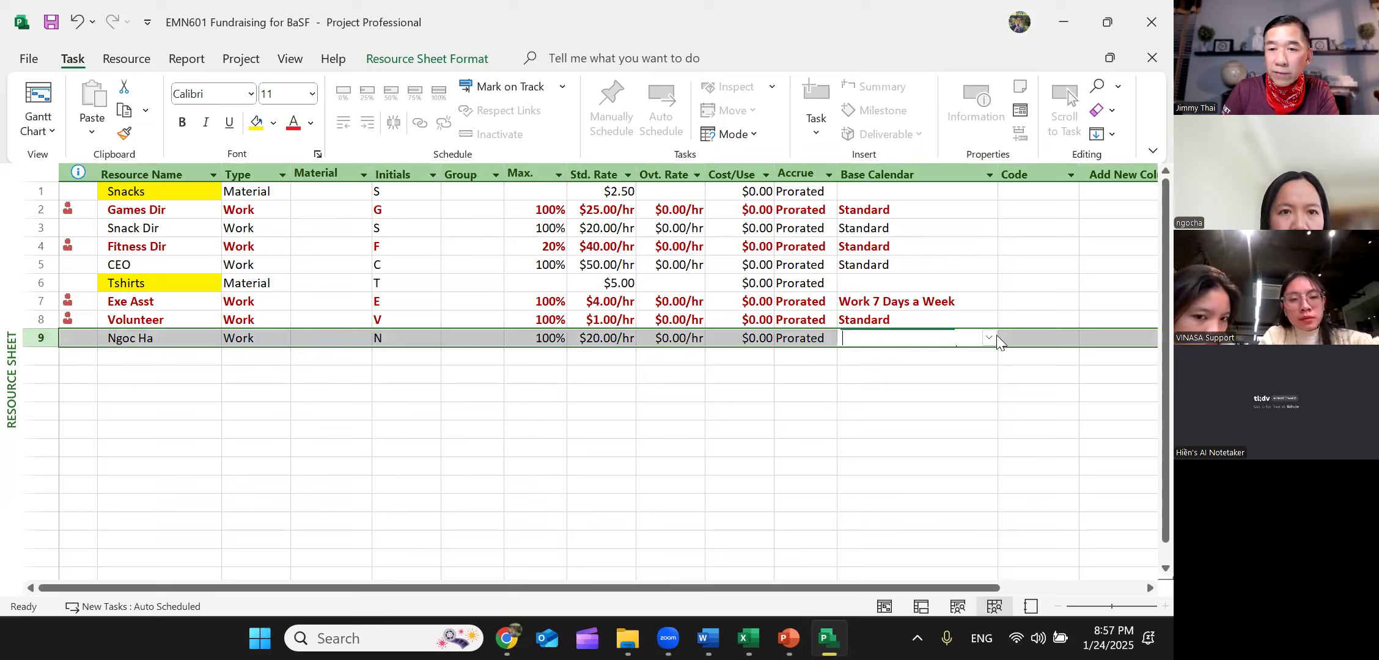
# - Give row 9 the Standard calendar and add the team member's t-shirt vendor as a Material resource
pyautogui.click(884, 382)
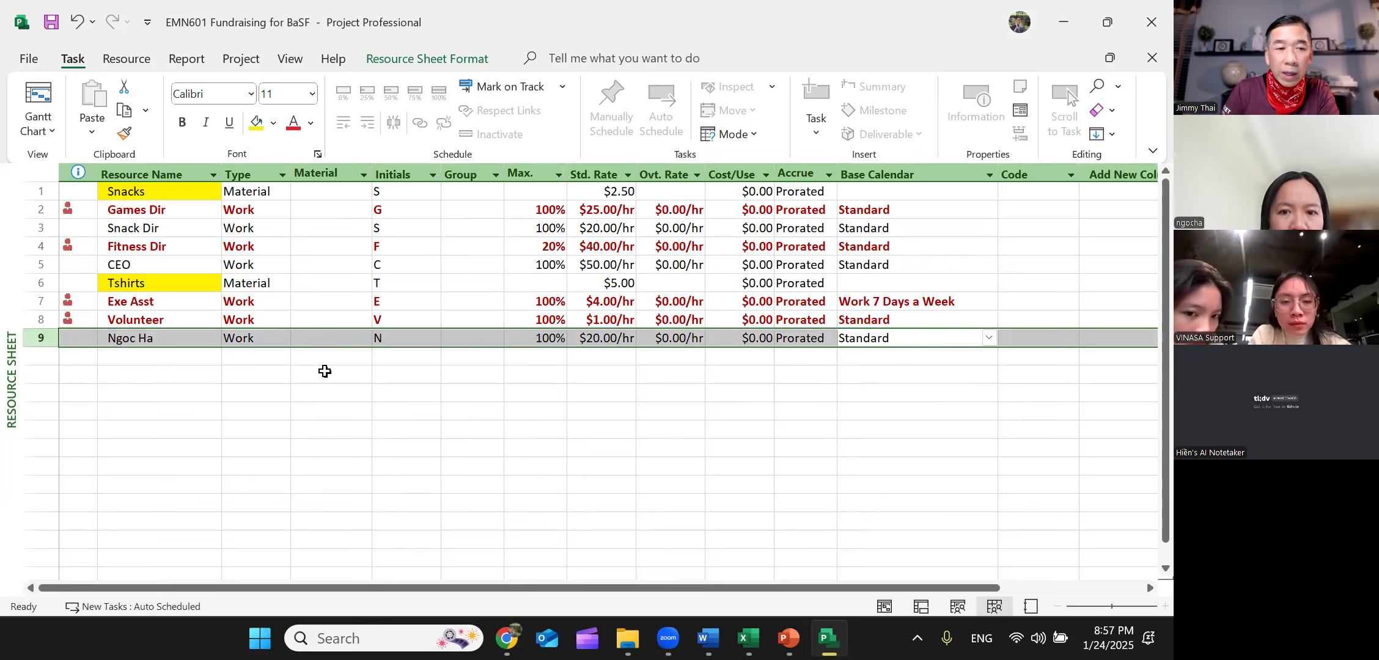
pyautogui.click(139, 353)
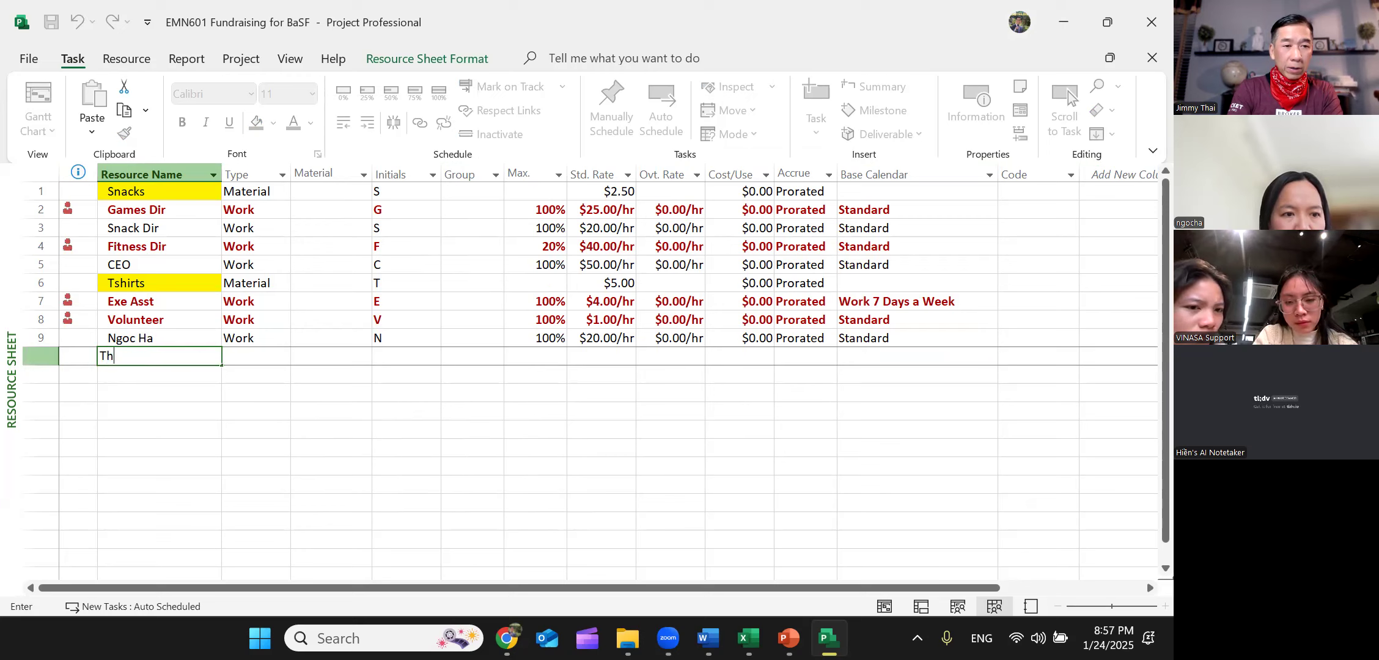
pyautogui.write('dor for Ngoc Ha')
pyautogui.press('Return')
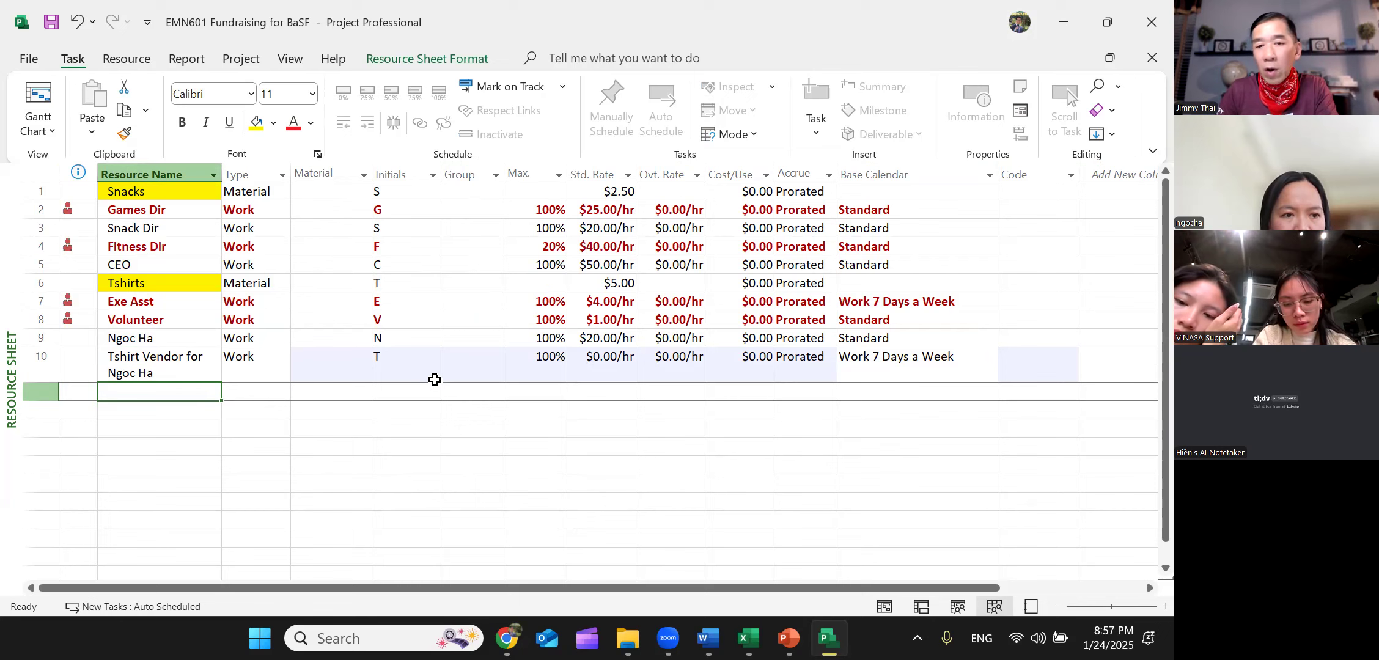
pyautogui.click(267, 365)
pyautogui.click(283, 365)
pyautogui.click(284, 364)
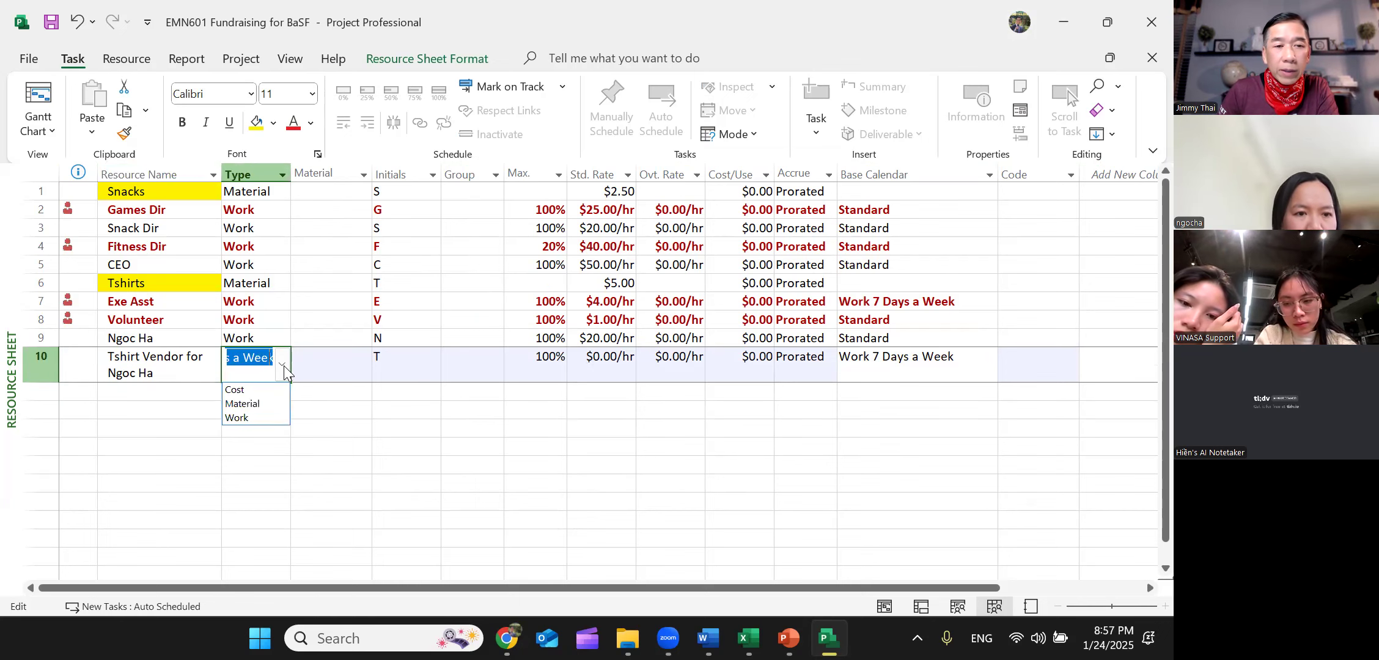
pyautogui.click(274, 404)
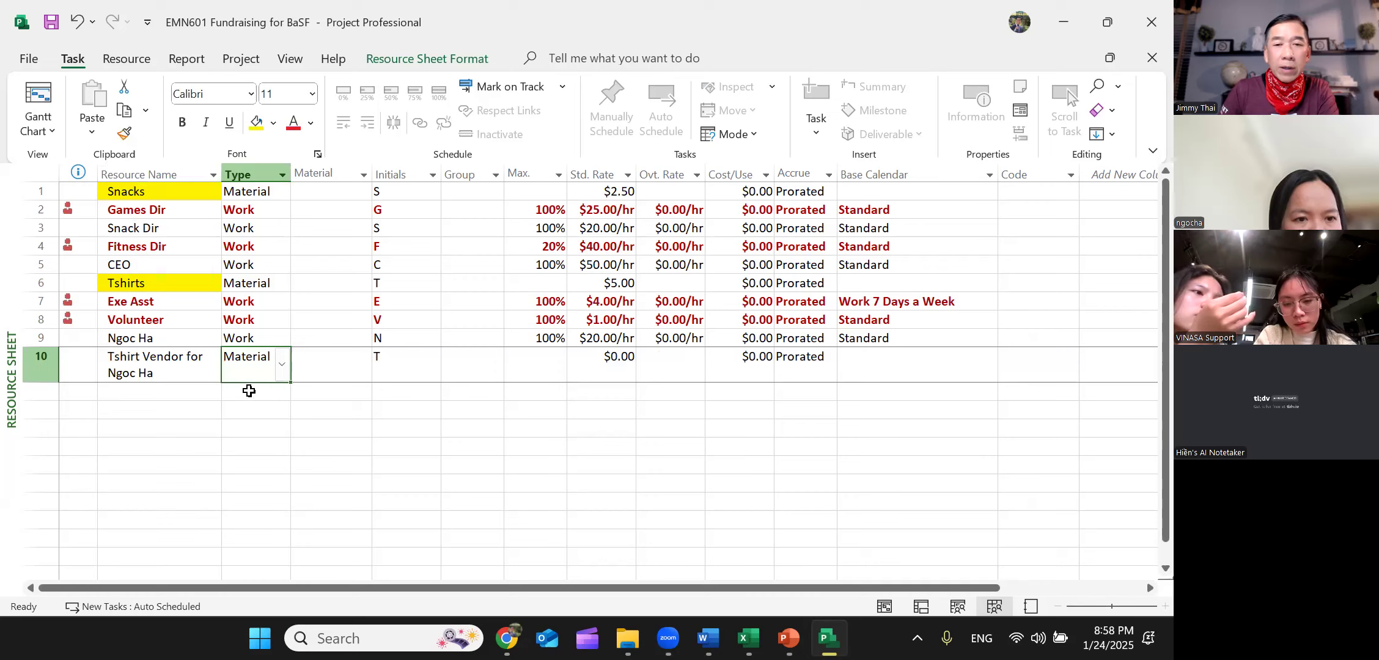
# - Set the t-shirt vendor's standard rate to $5,000.00
pyautogui.click(619, 369)
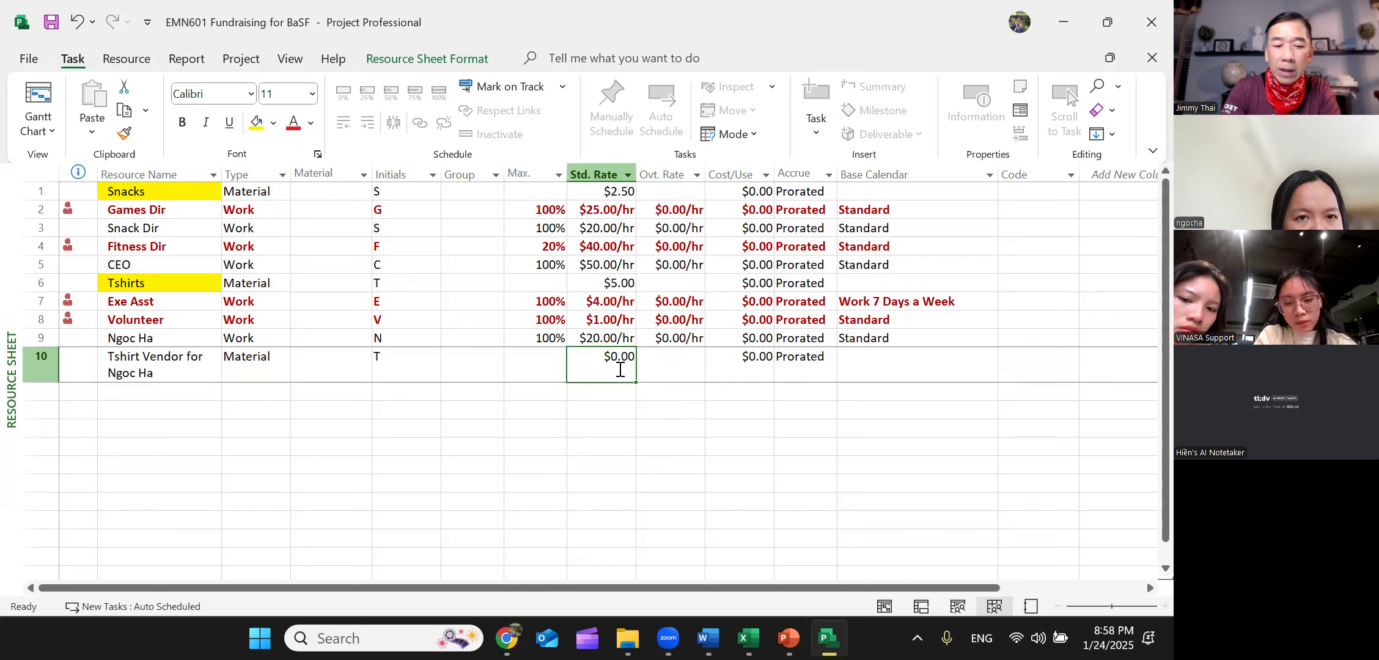
pyautogui.write('5')
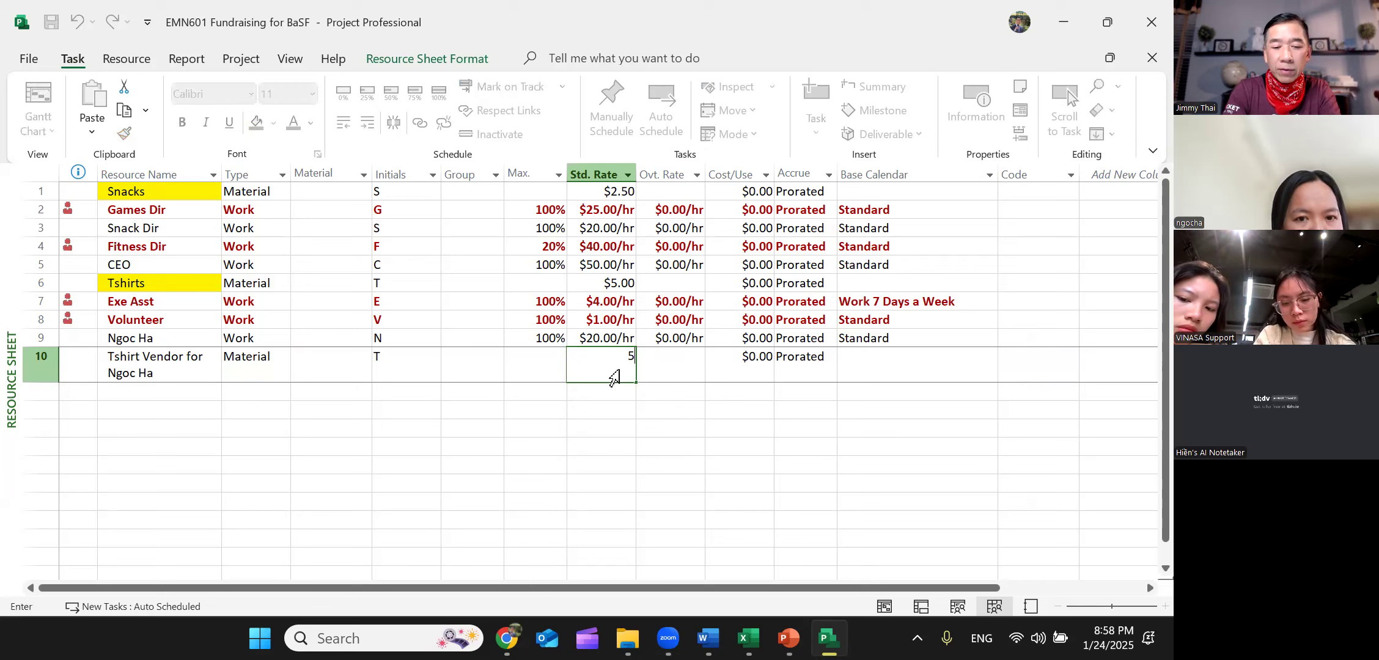
pyautogui.press('BackSpace')
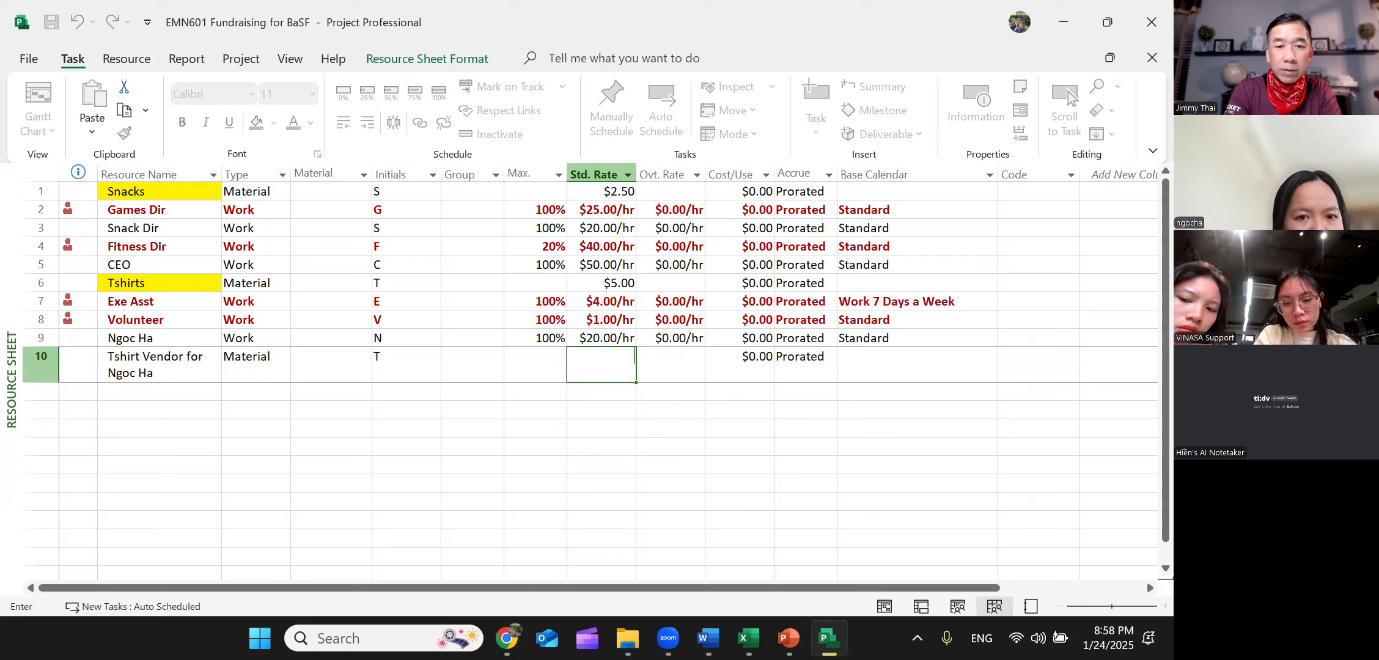
pyautogui.write('$5,000')
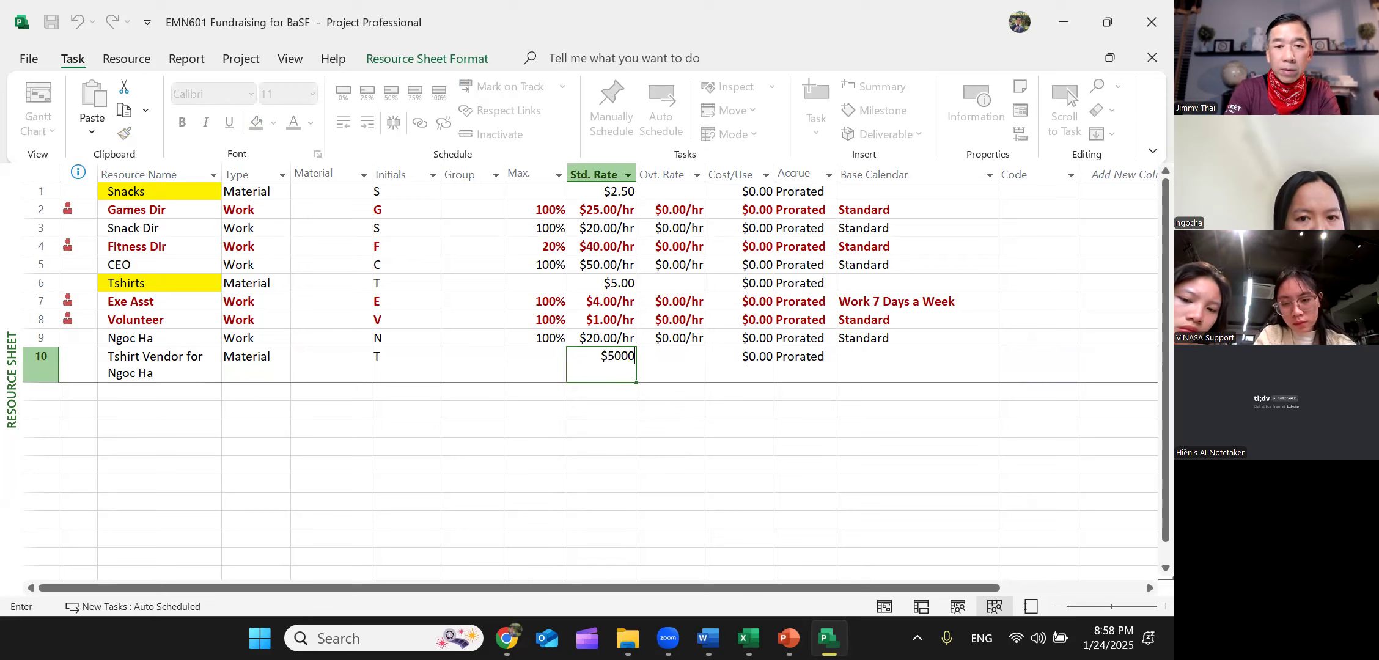
pyautogui.press('Return')
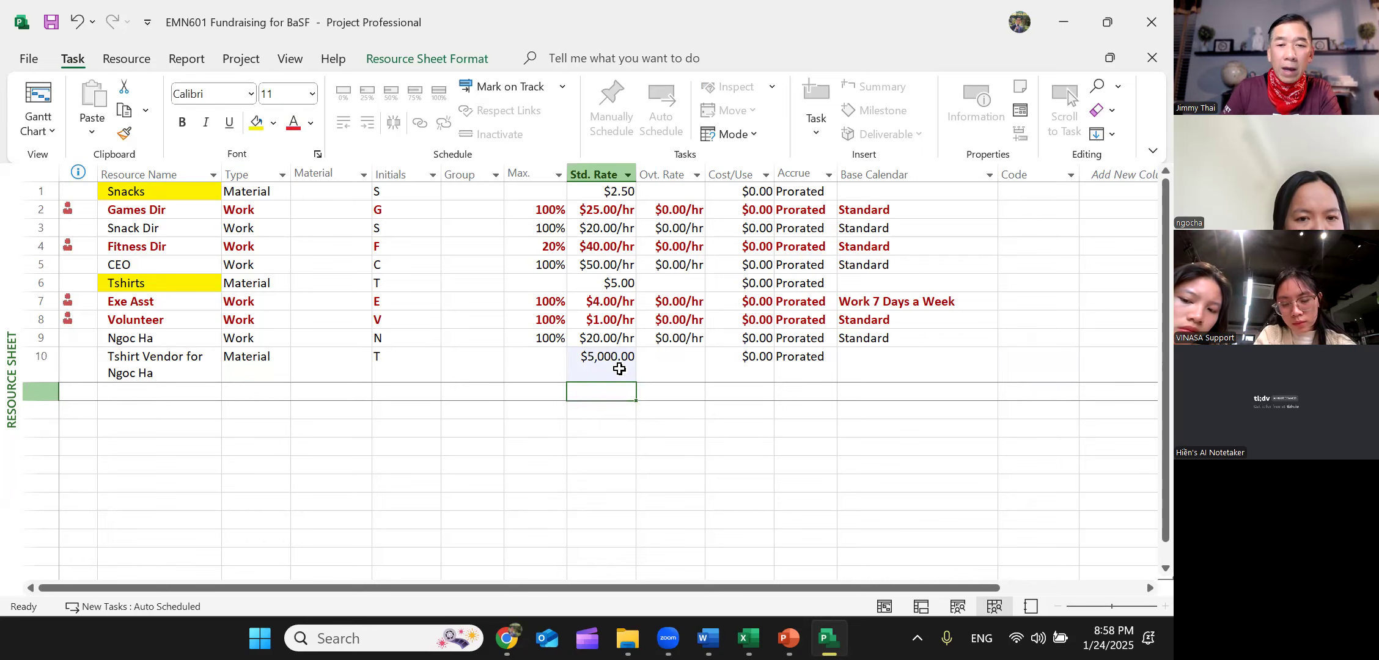
pyautogui.click(665, 375)
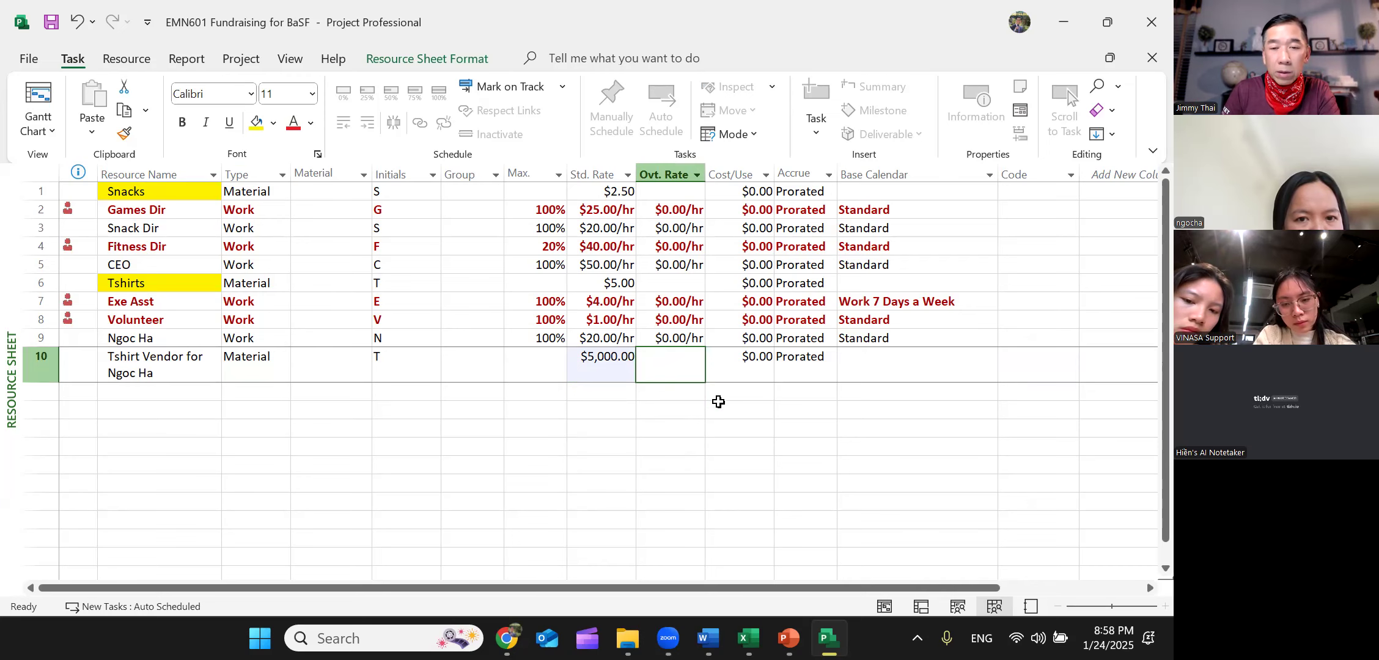
pyautogui.scroll(-2, 729, 376)
pyautogui.scroll(2, 726, 386)
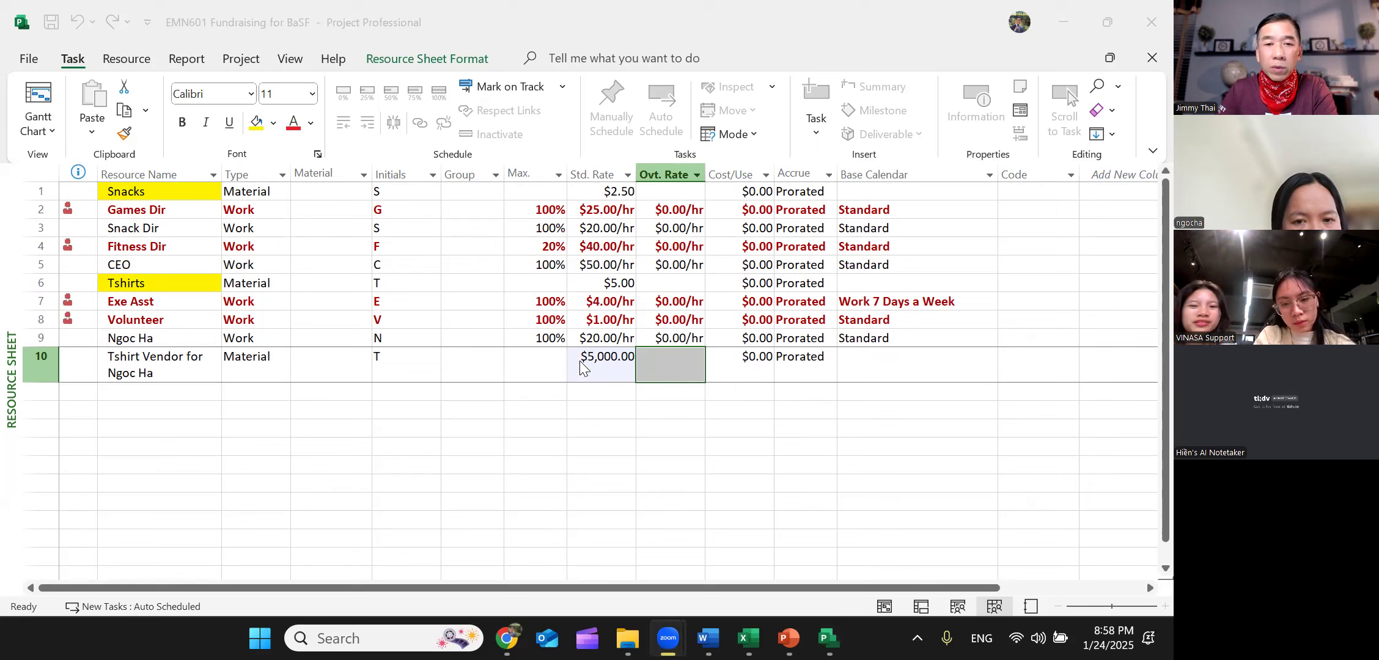
pyautogui.click(543, 369)
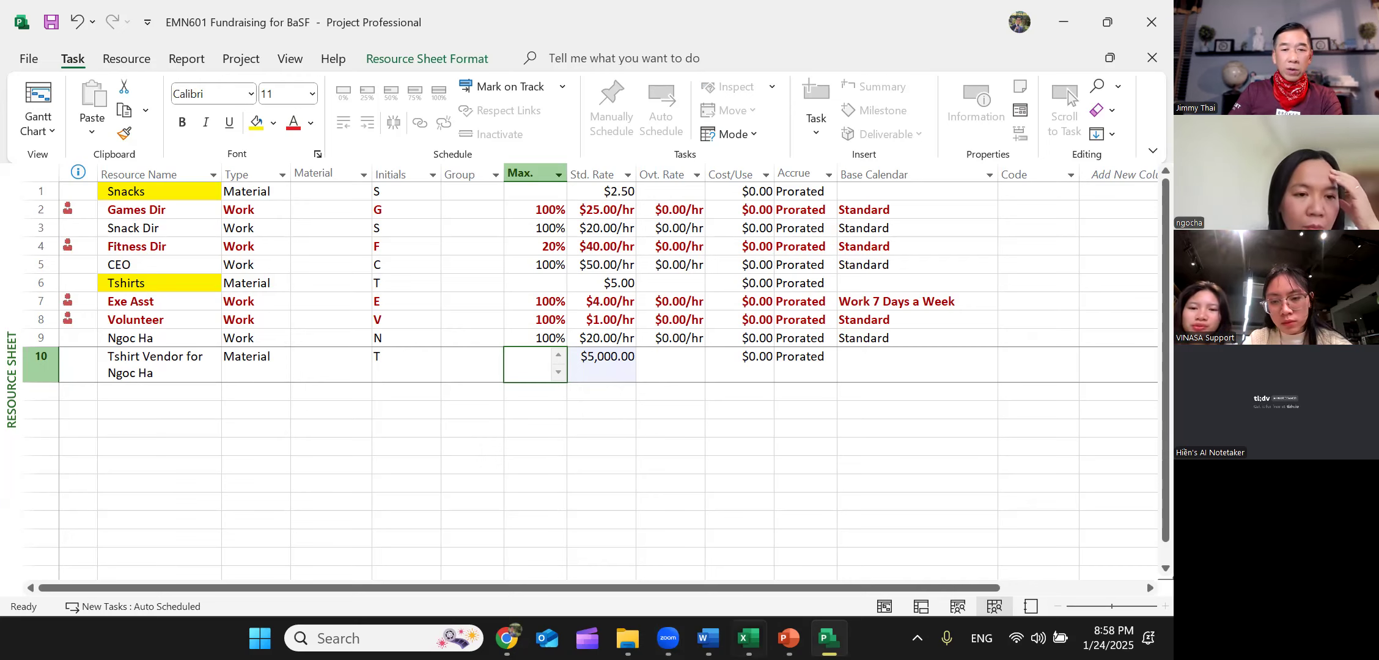
# - Glance at the PowerPoint resource cost slides, then return to the project's Gantt Chart view
pyautogui.click(789, 638)
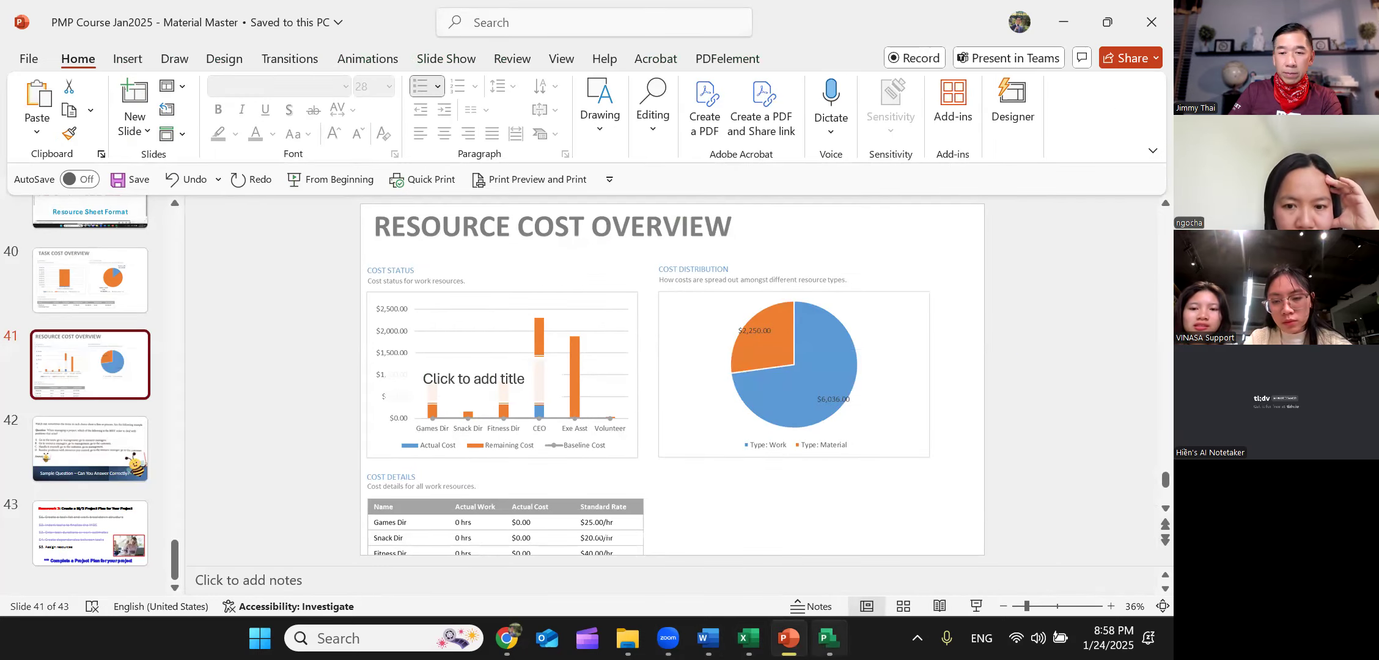
pyautogui.click(829, 638)
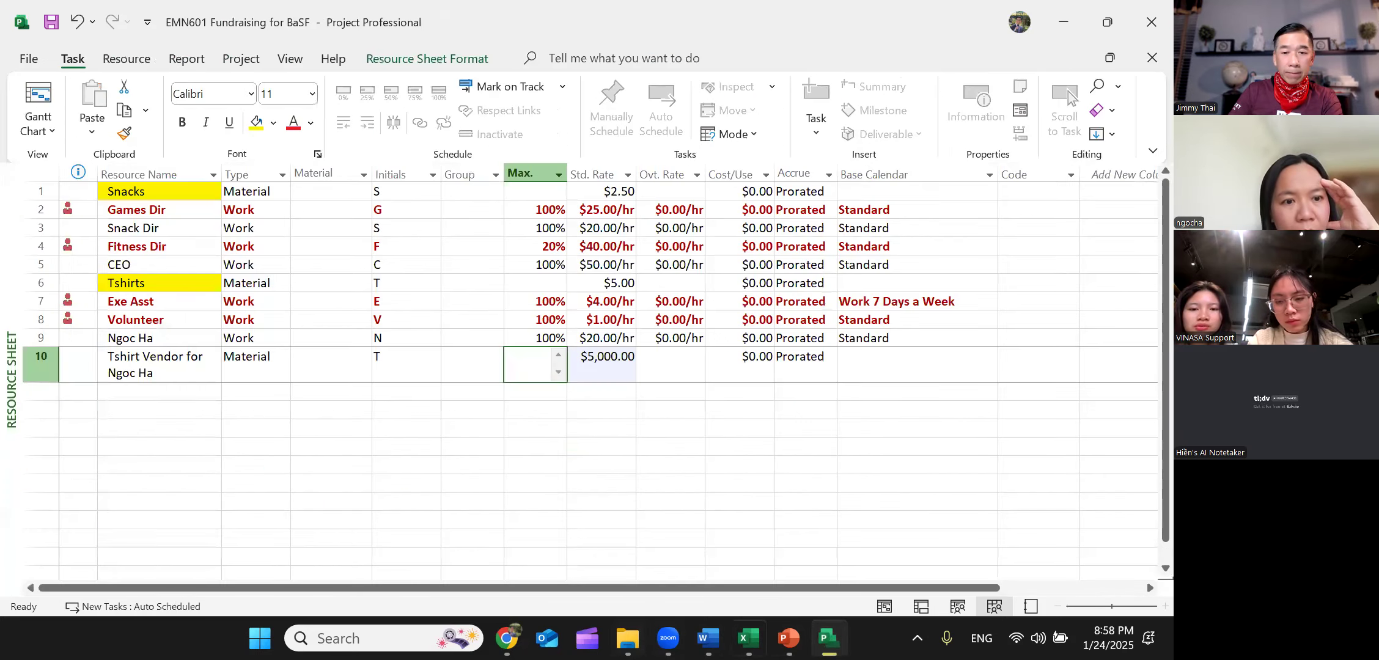
pyautogui.click(885, 606)
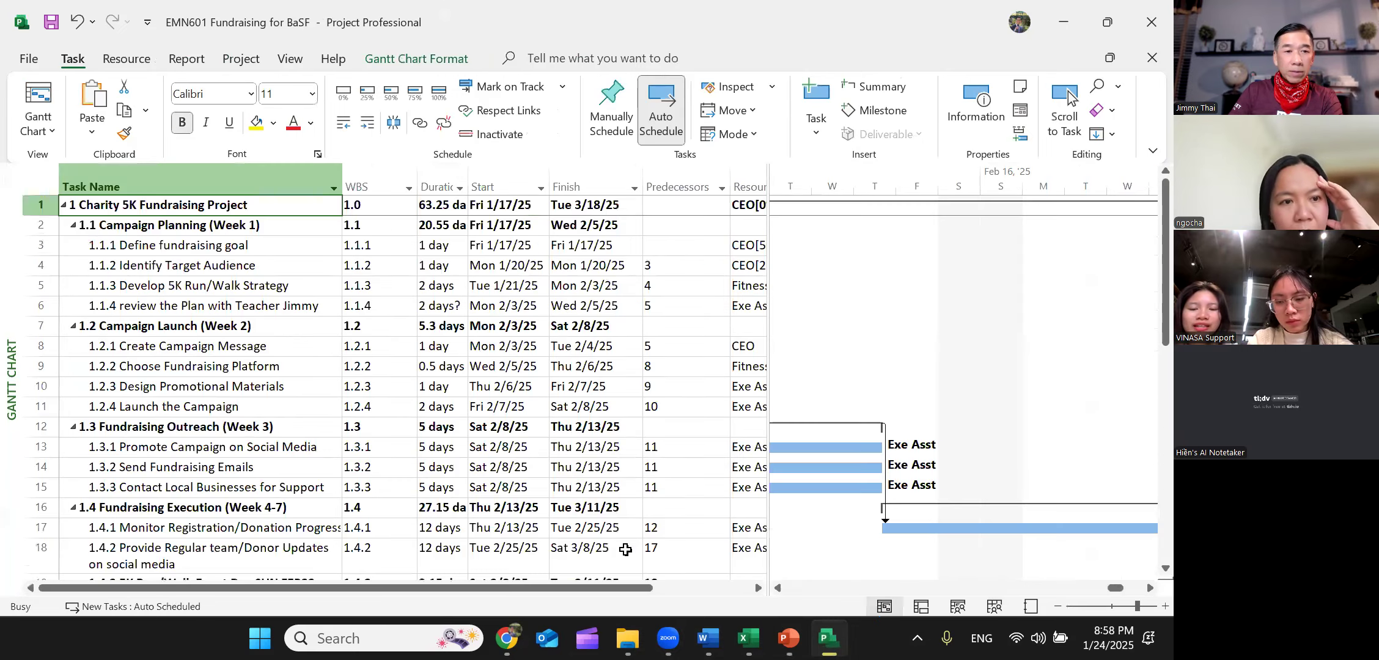
# - Assign the team member as the resource for Order Tshirt and Receive tshirt
pyautogui.scroll(-4, 230, 438)
pyautogui.scroll(-3, 230, 438)
pyautogui.click(230, 384)
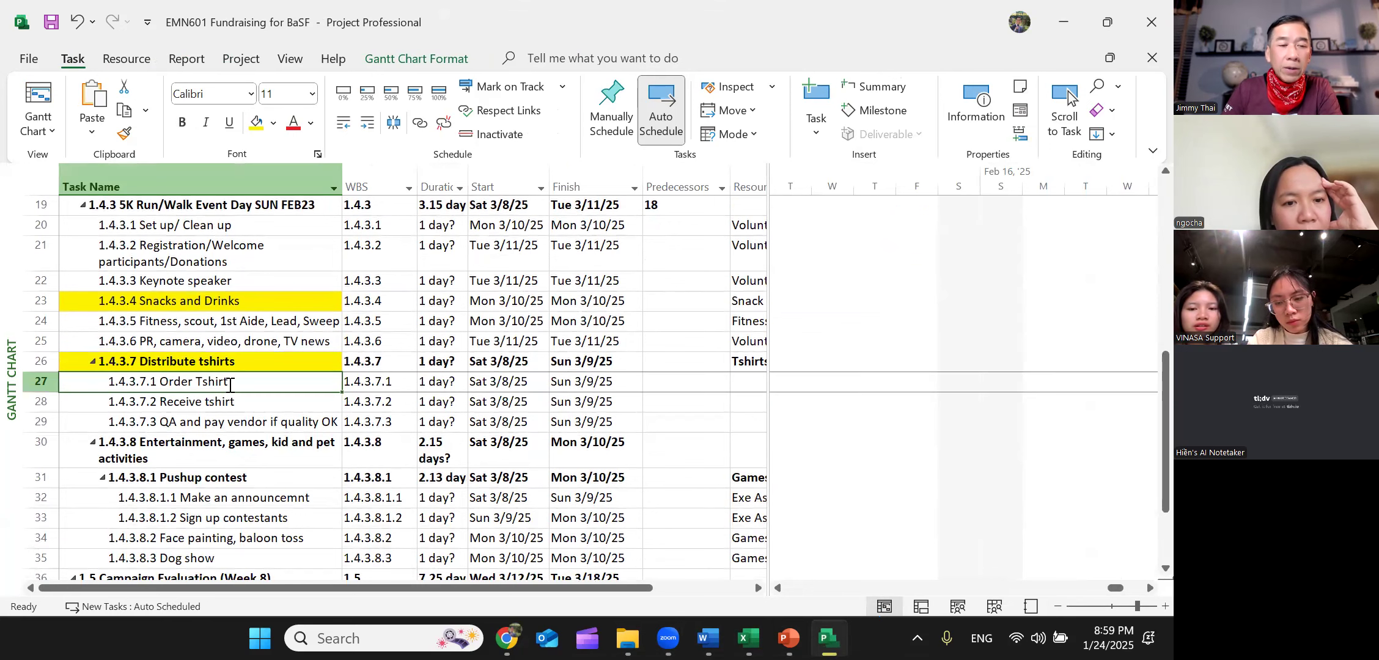
pyautogui.click(752, 379)
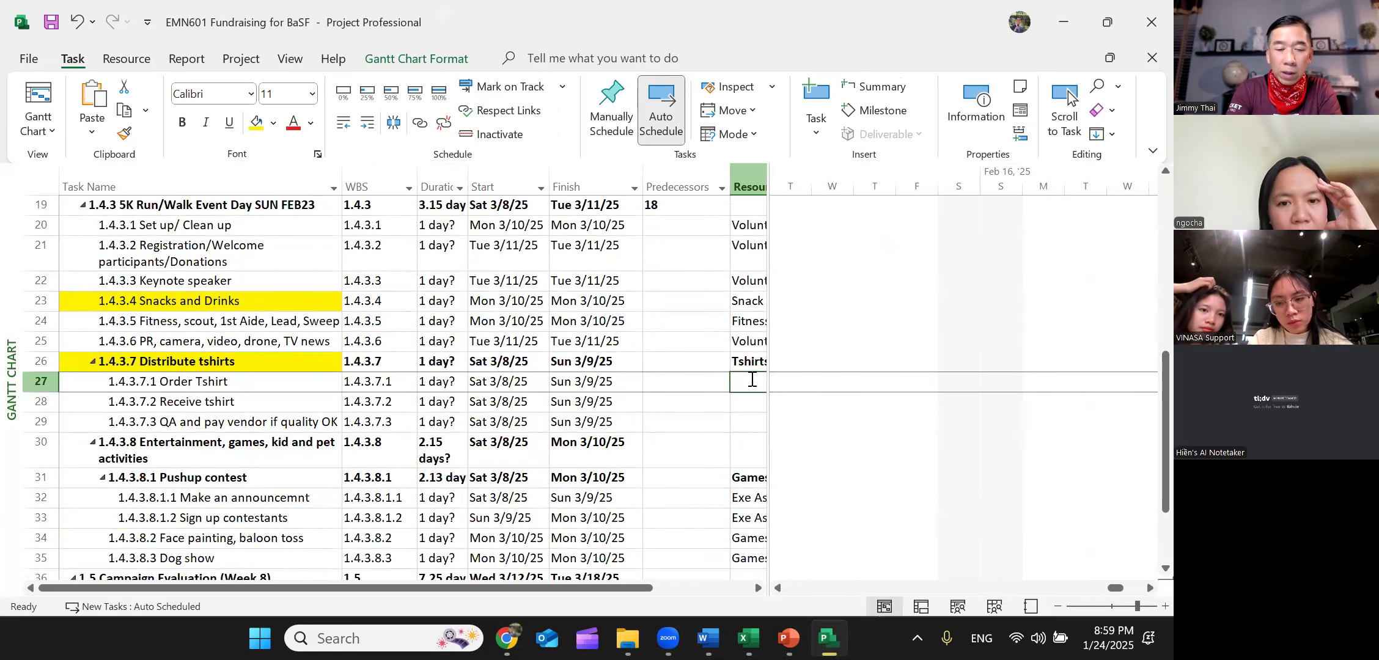
pyautogui.write('Ngoc Ha')
pyautogui.press('Return')
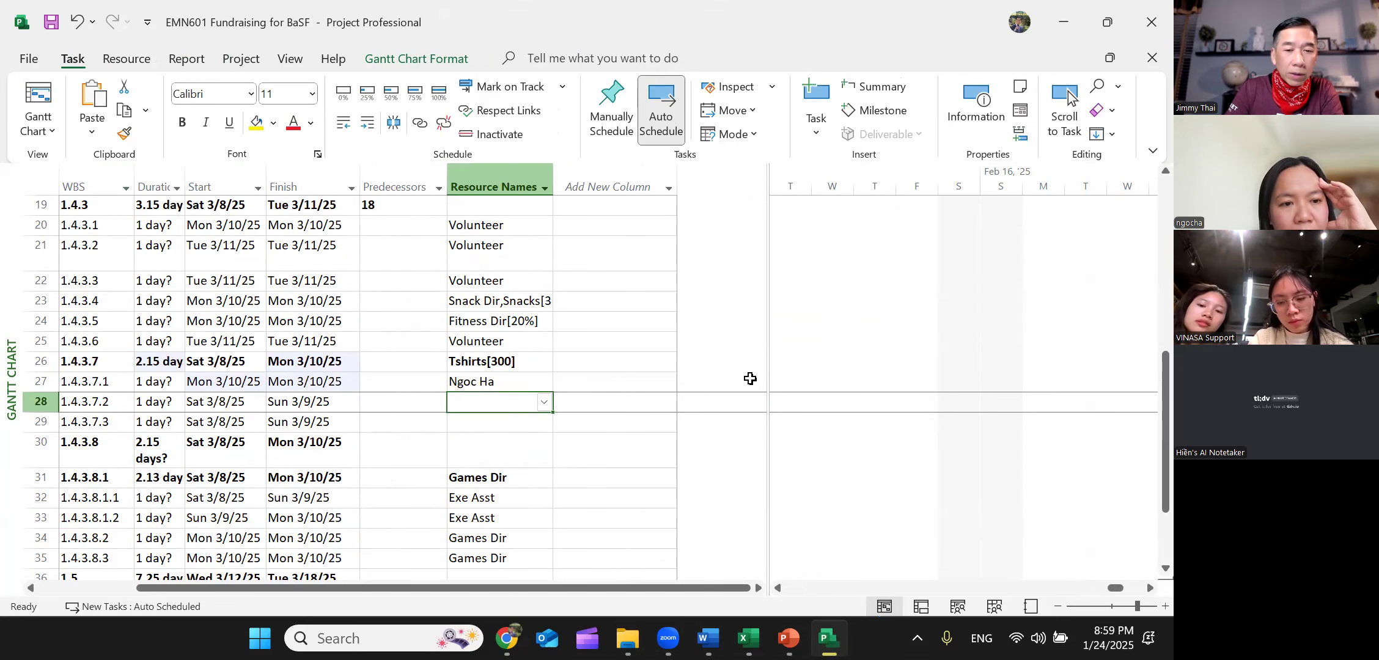
pyautogui.moveTo(714, 590); pyautogui.dragTo(653, 587)
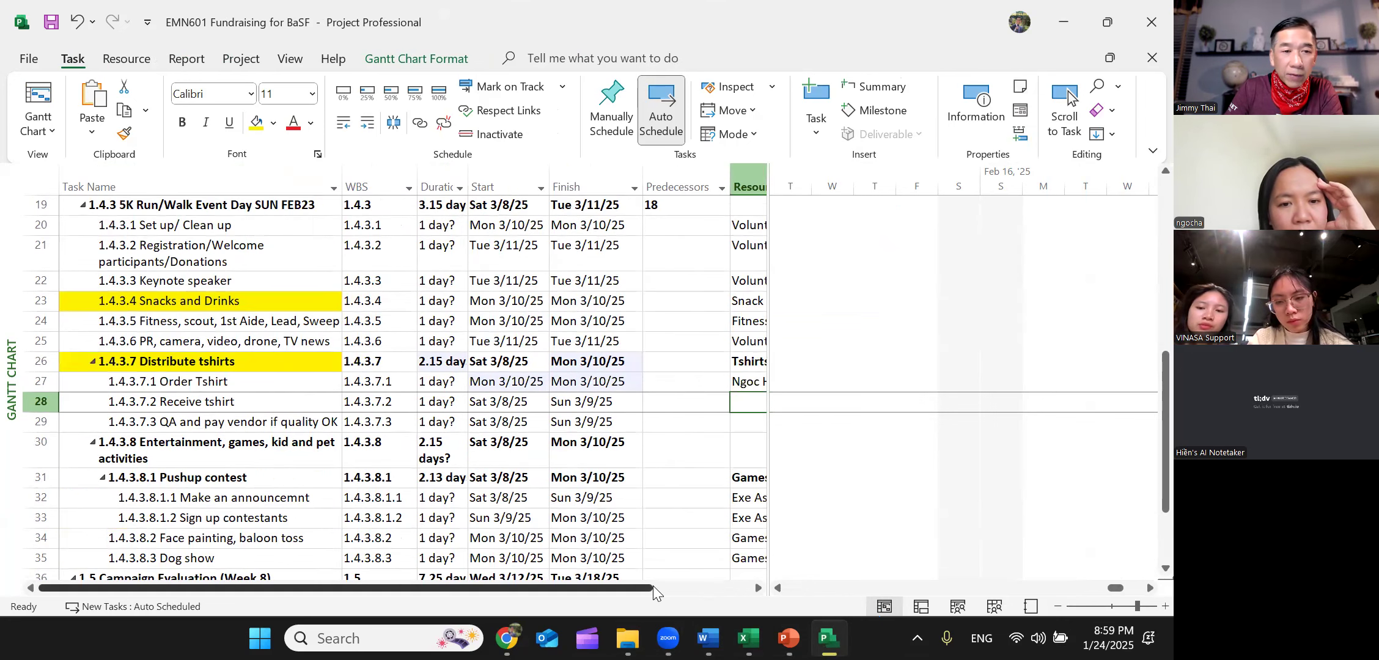
pyautogui.click(707, 590)
pyautogui.write('Ngoc ')
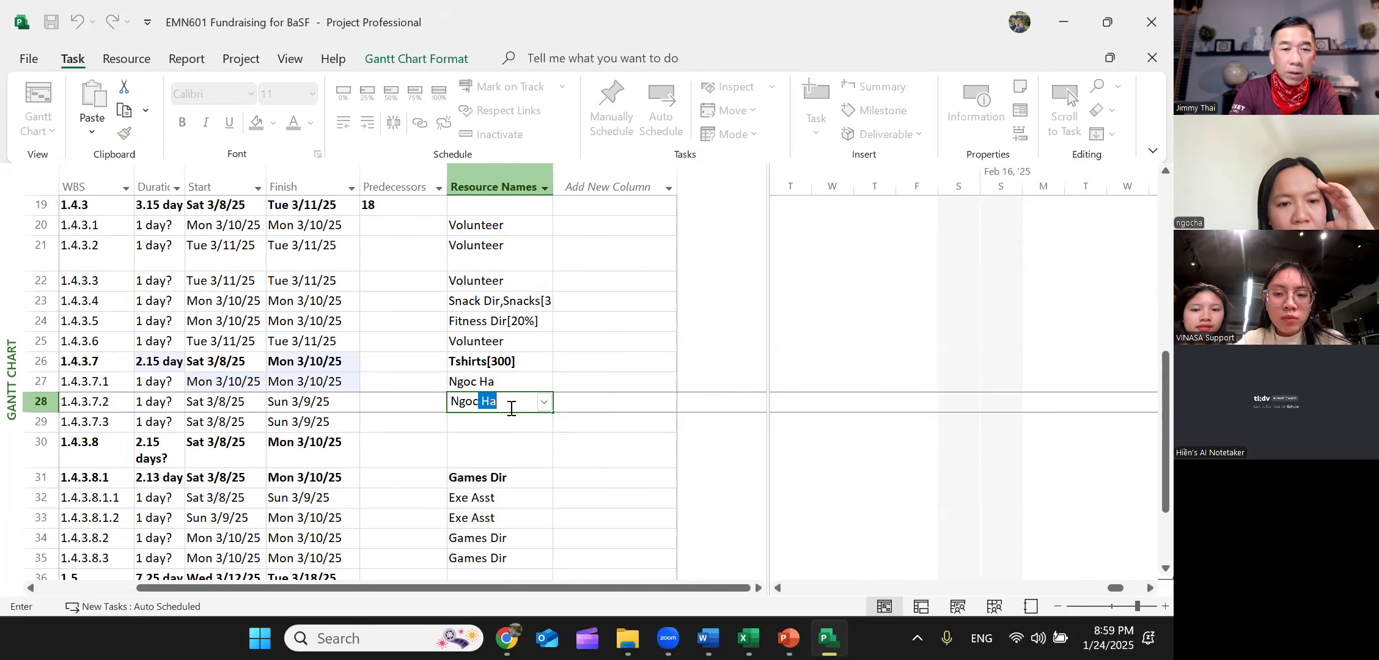
pyautogui.write('Ha')
pyautogui.press('Return')
# - Assign the team member to the QA and pay vendor task and open its details
pyautogui.moveTo(511, 588); pyautogui.dragTo(411, 588)
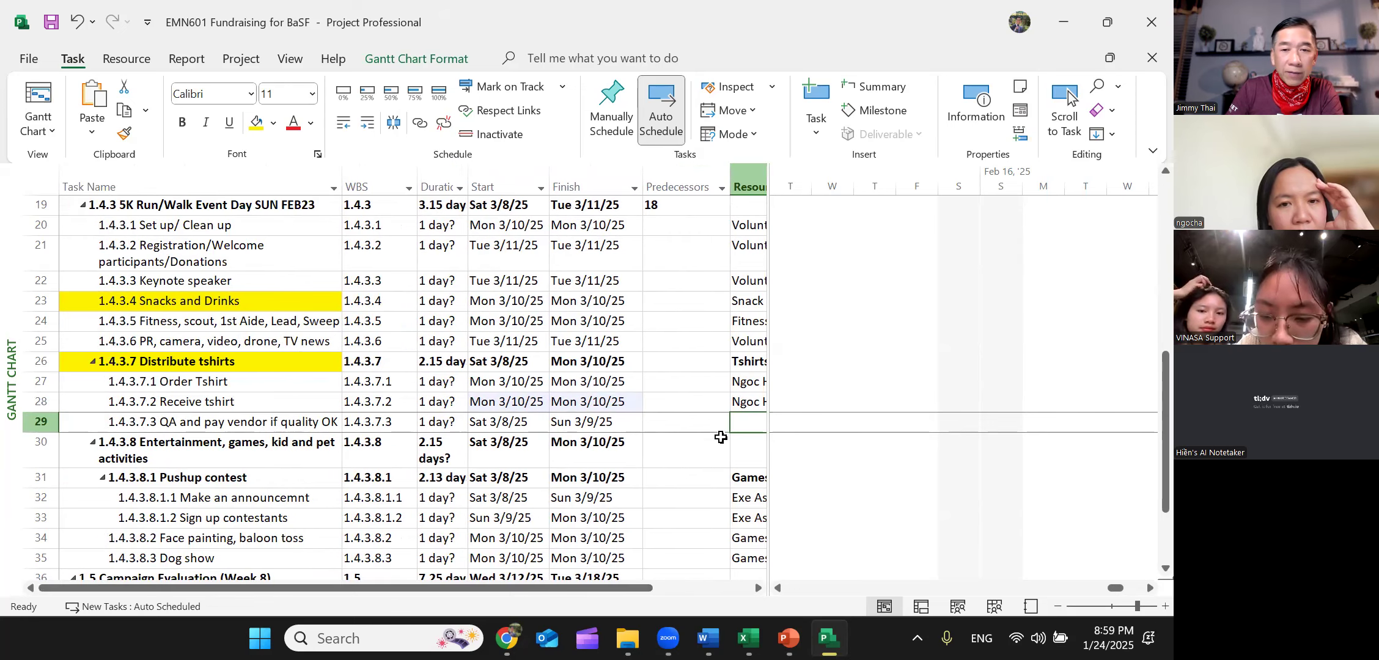
pyautogui.click(744, 425)
pyautogui.write('Ngoc Ha')
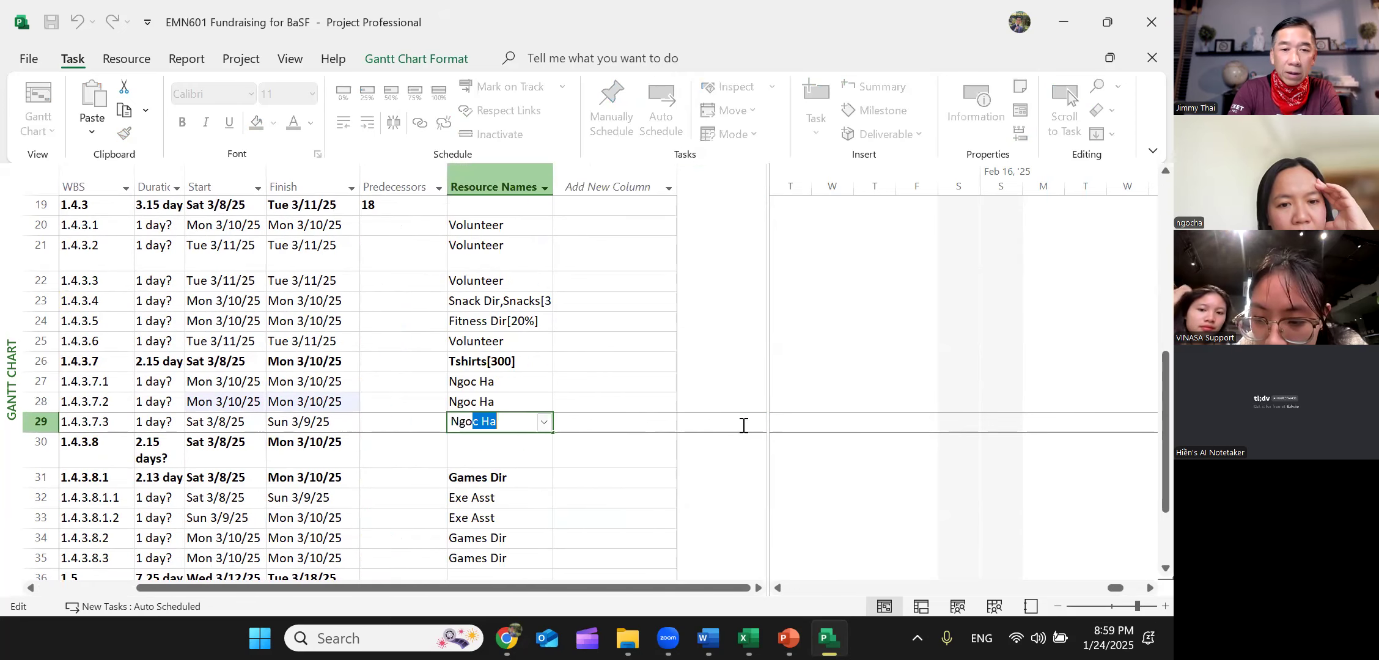
pyautogui.press('Return')
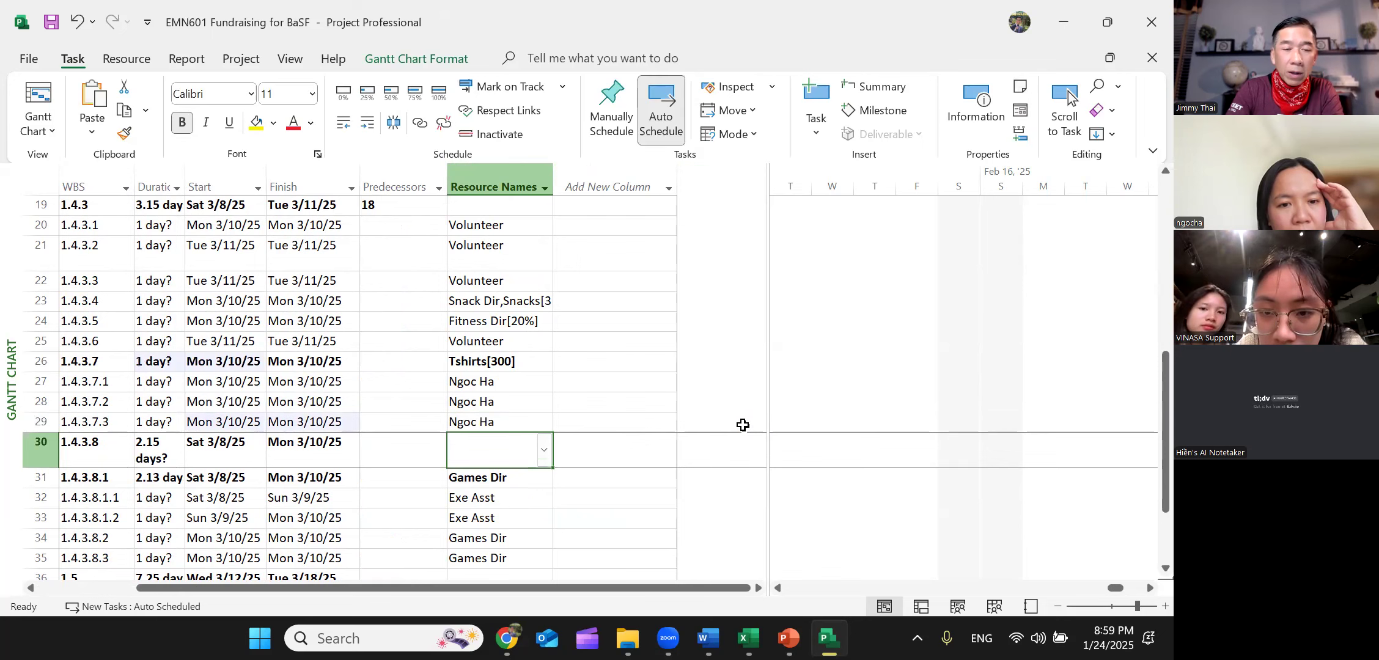
pyautogui.doubleClick(102, 424)
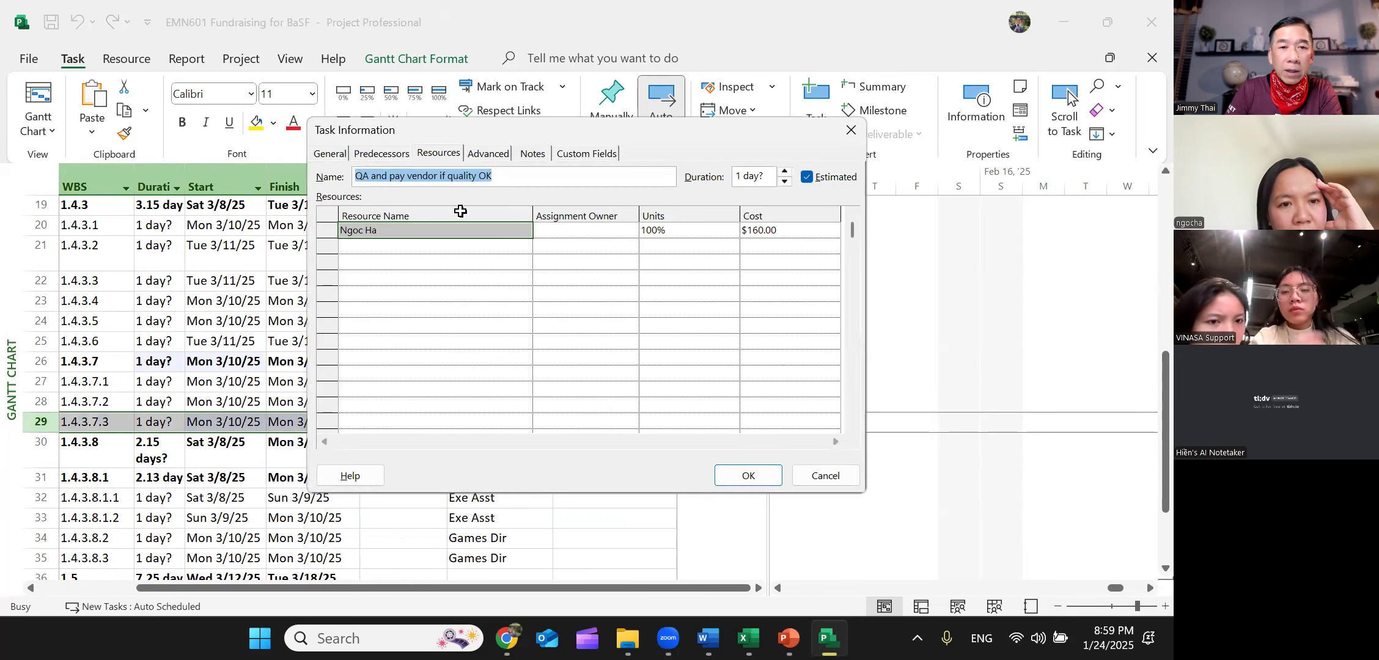
# - Add the t-shirt vendor at 1 unit to the QA task, verify its $5,000 cost, then show resources
pyautogui.click(400, 244)
pyautogui.click(521, 247)
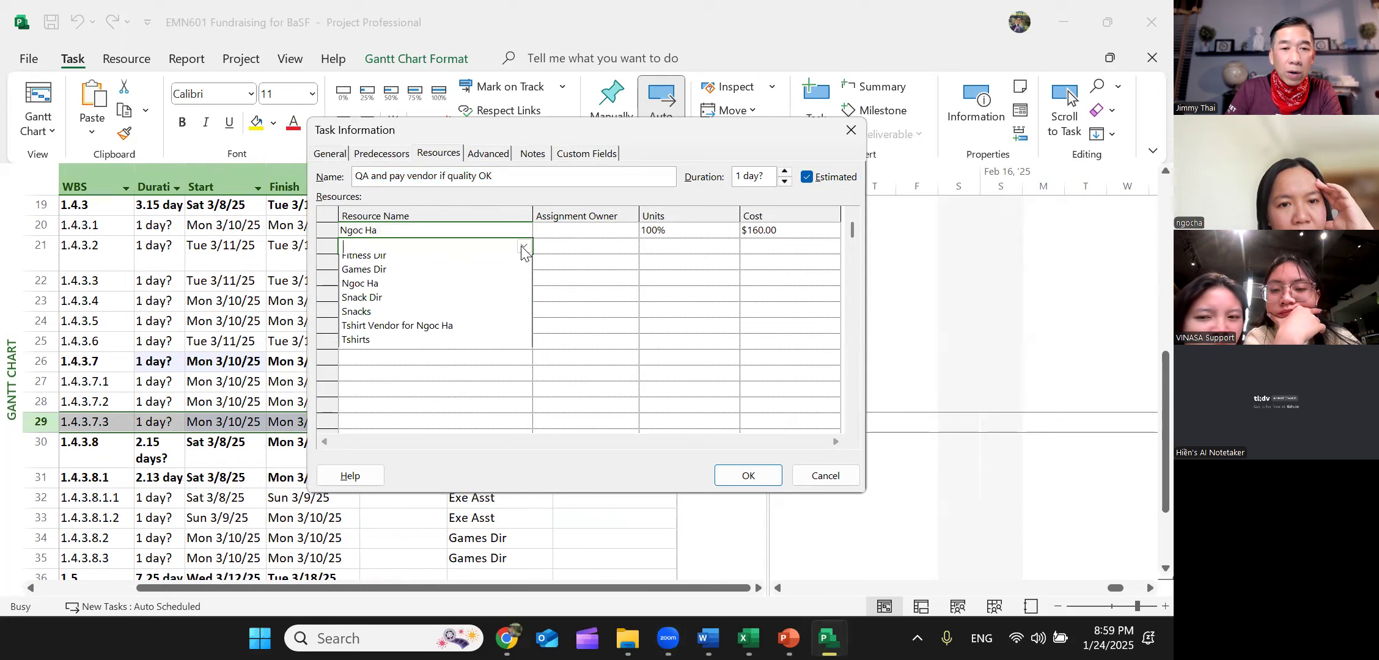
pyautogui.click(442, 359)
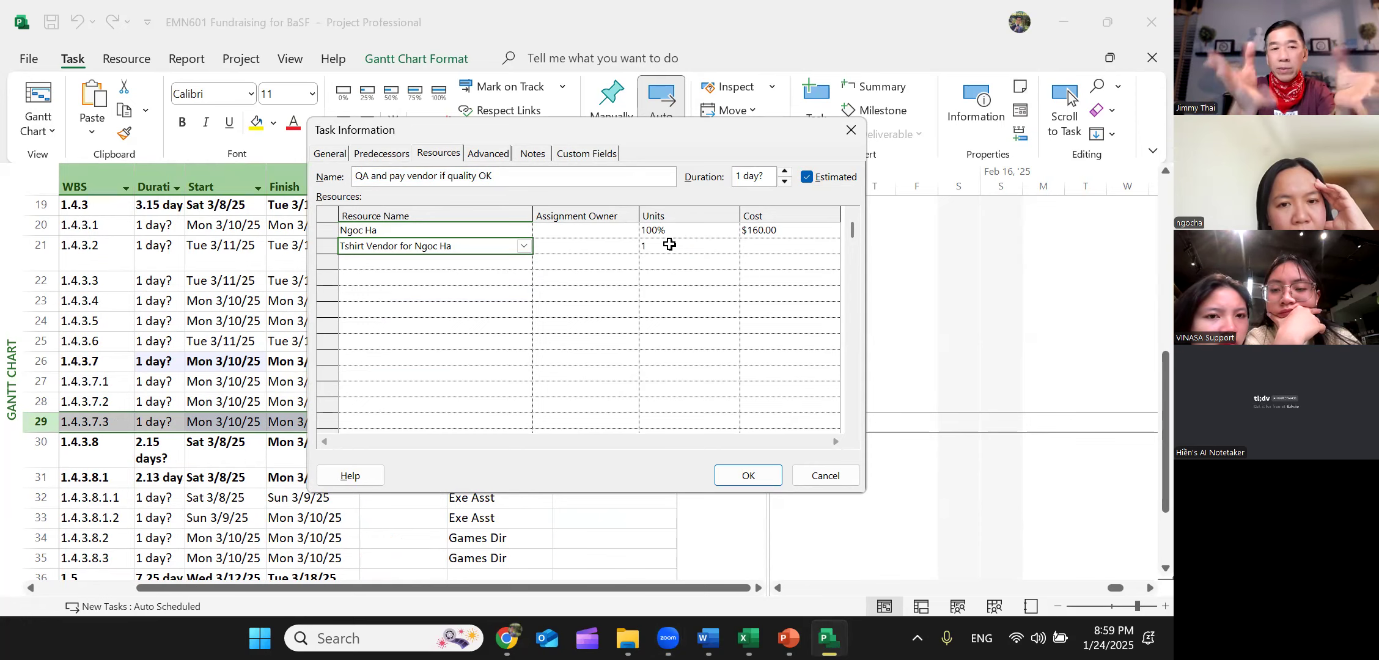
pyautogui.click(689, 269)
pyautogui.click(752, 475)
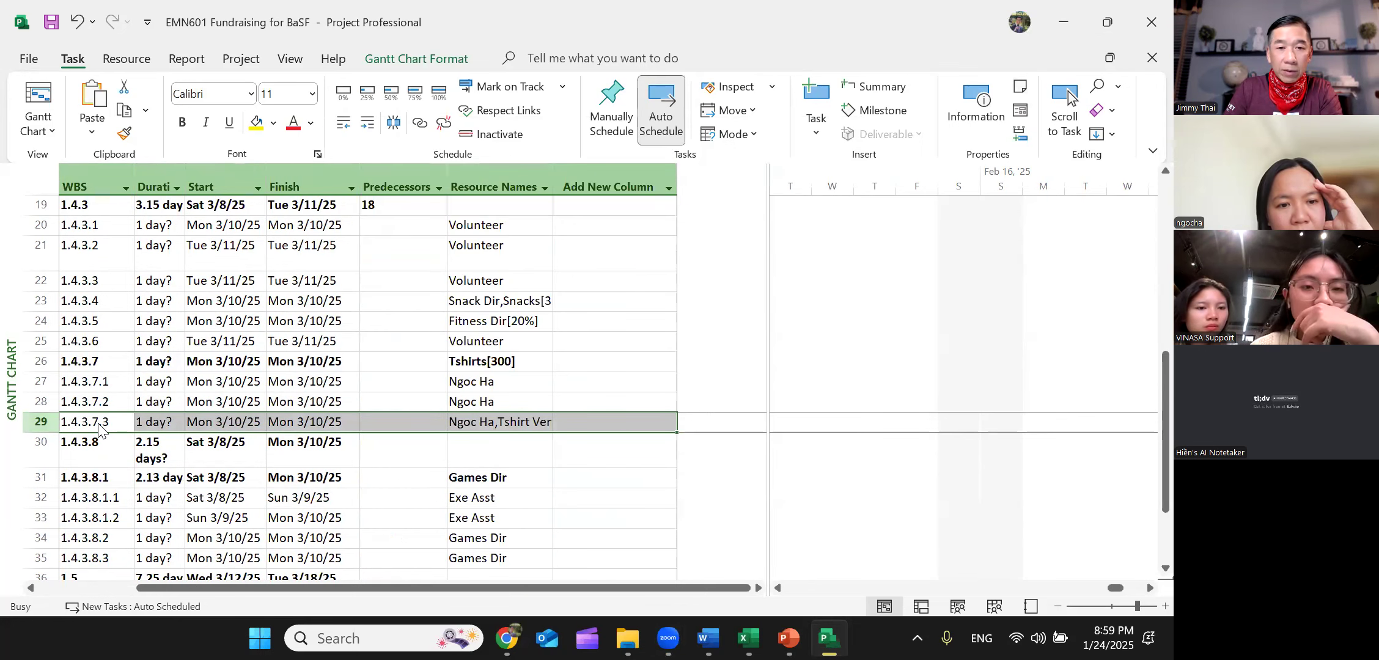
pyautogui.doubleClick(98, 424)
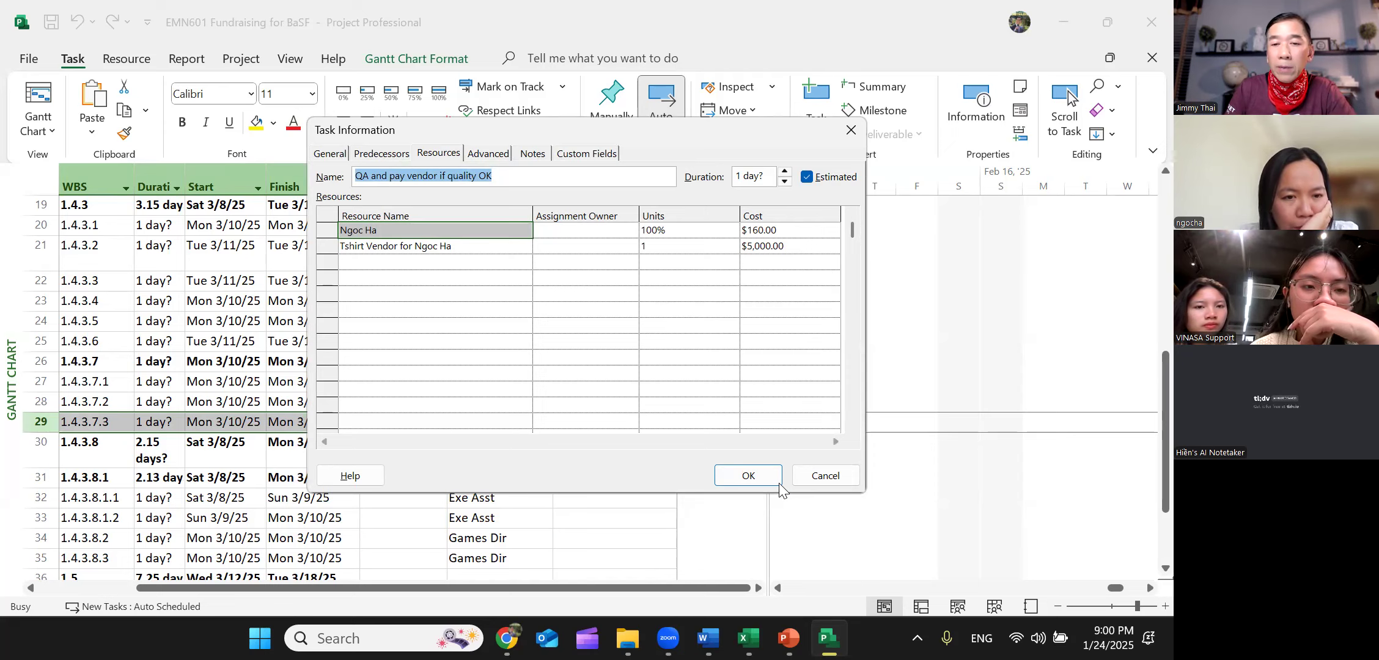
pyautogui.click(760, 479)
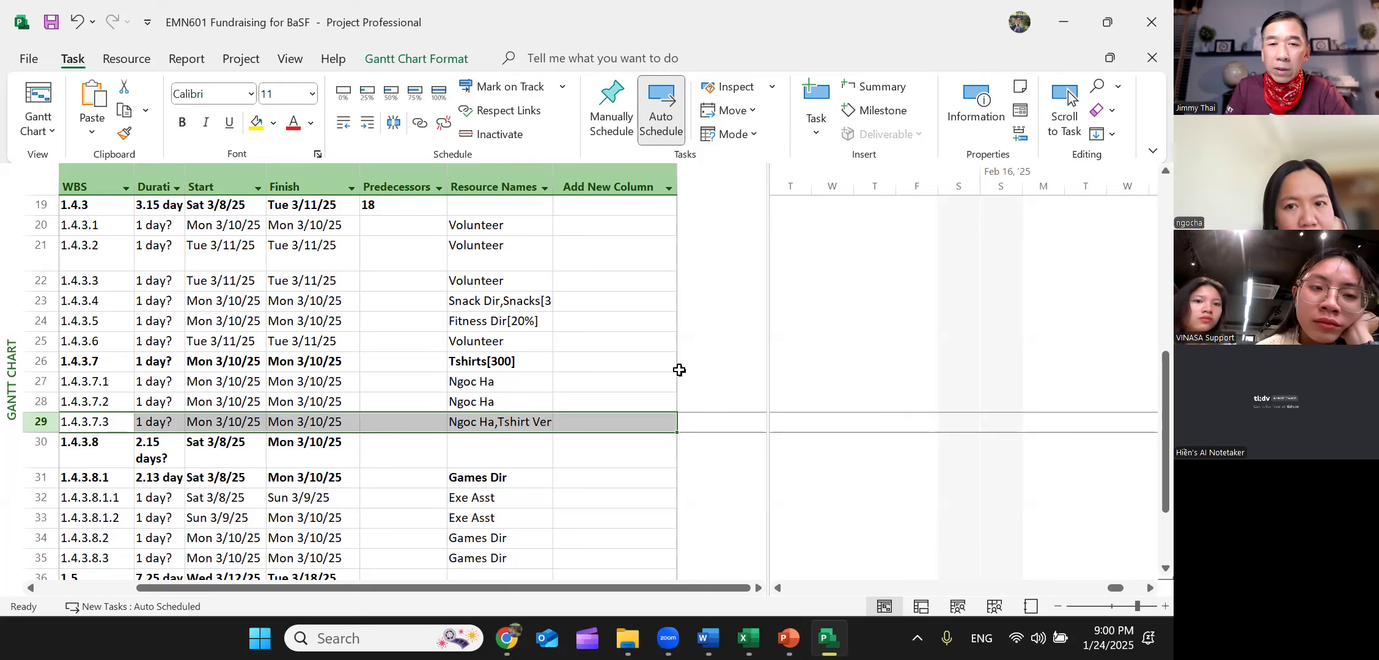
pyautogui.click(994, 606)
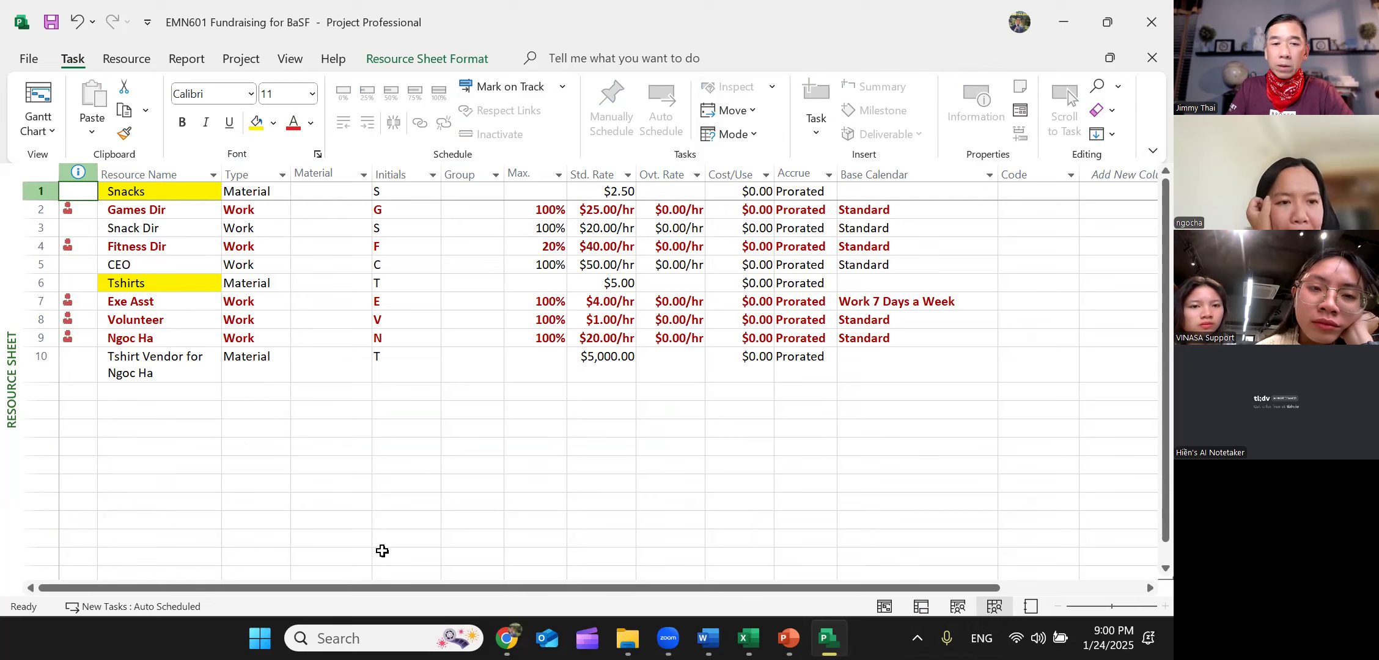
# - Check the course presentation, then save the fundraising project
pyautogui.moveTo(829, 638)
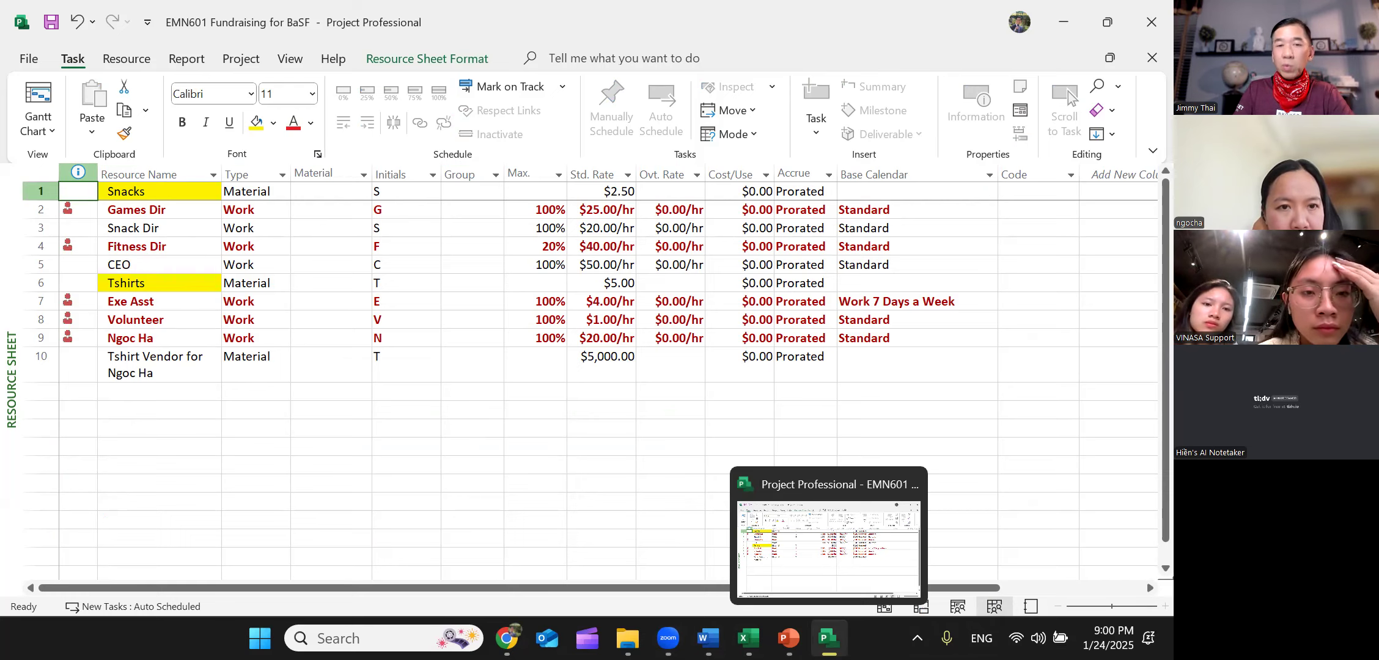
pyautogui.click(788, 638)
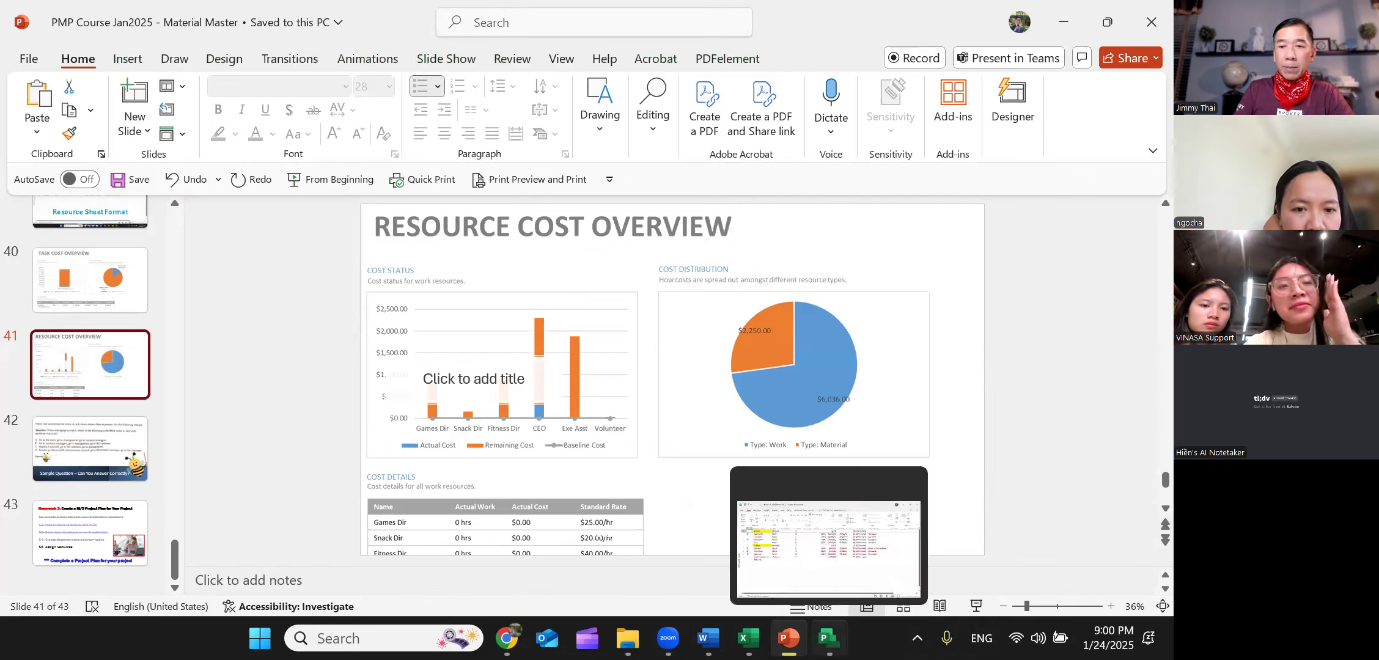
pyautogui.click(829, 638)
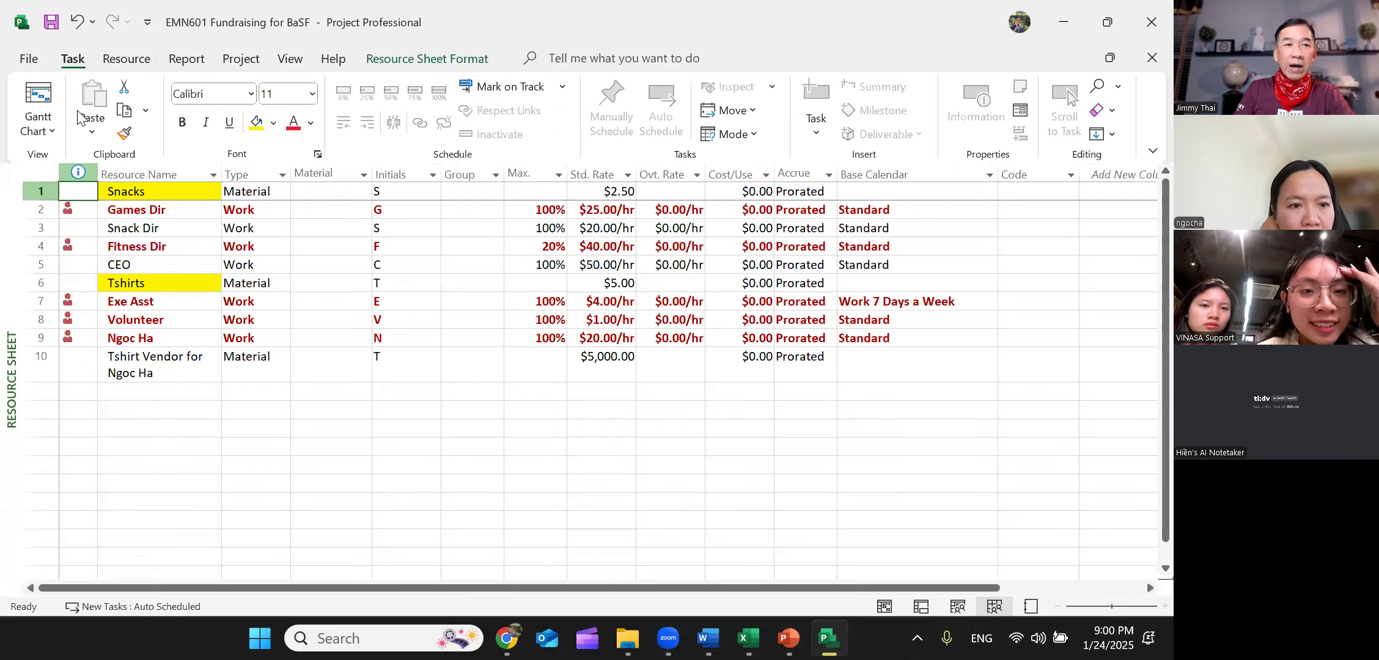
pyautogui.click(50, 23)
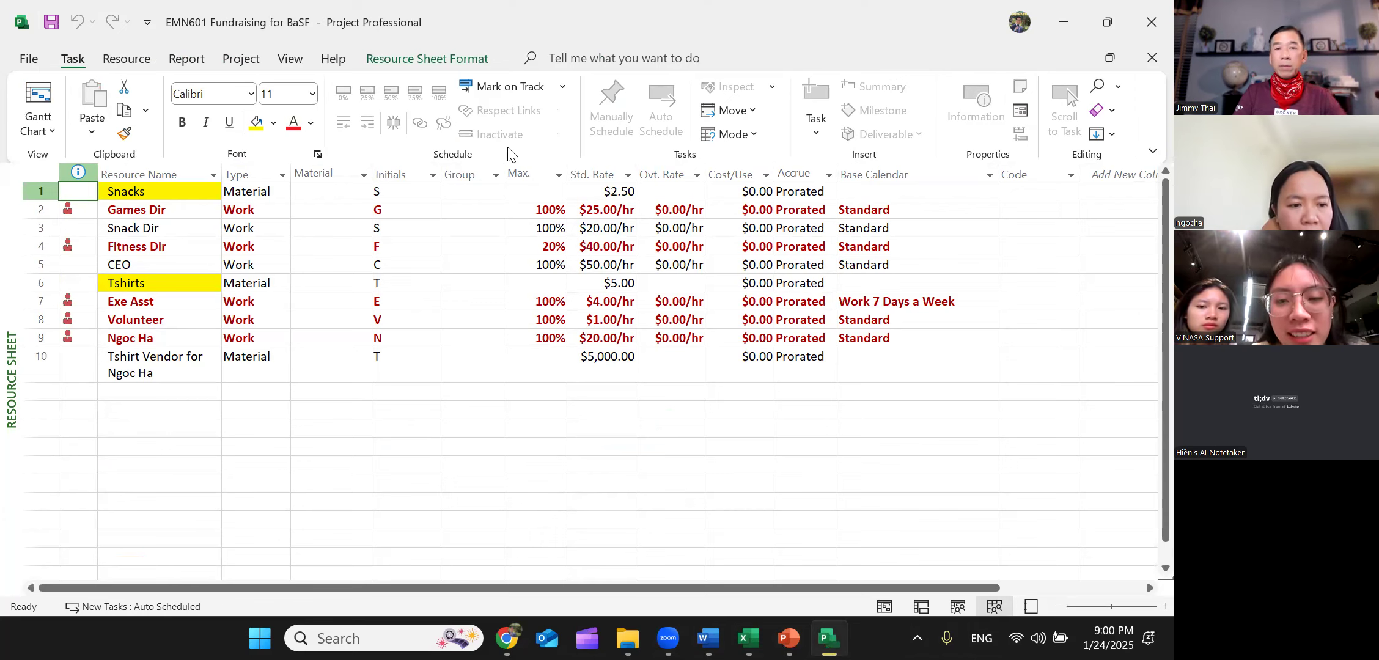
# - View the Homework 3 slide in the presentation, then return to the project's resource list
pyautogui.click(618, 132)
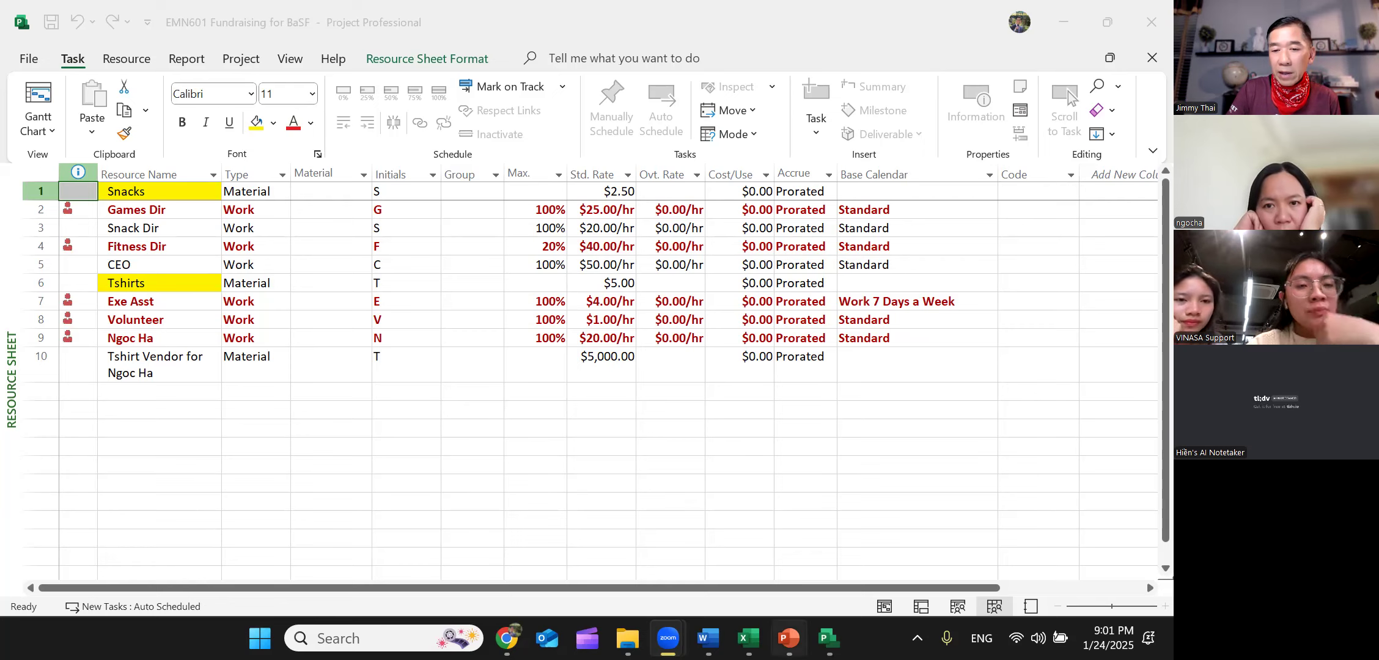
pyautogui.click(789, 637)
pyautogui.scroll(-2, 130, 374)
pyautogui.scroll(-2, 130, 374)
pyautogui.click(91, 520)
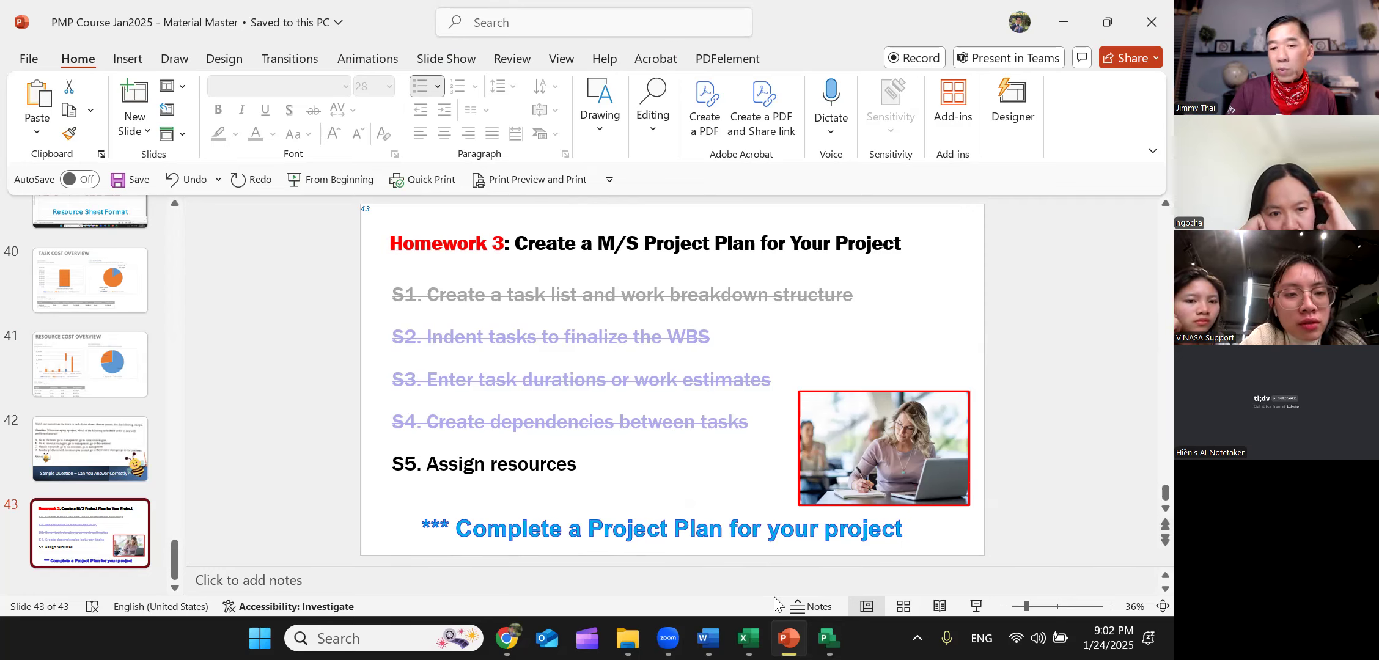
pyautogui.moveTo(828, 638)
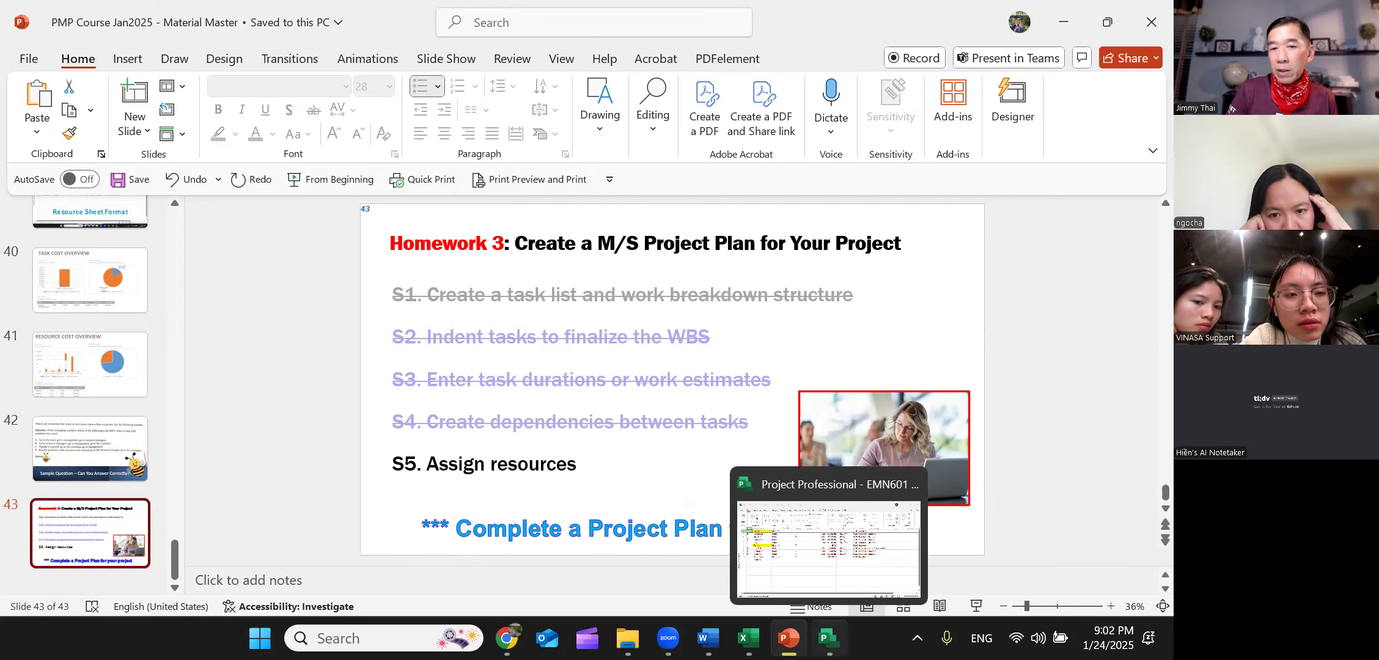
pyautogui.click(828, 638)
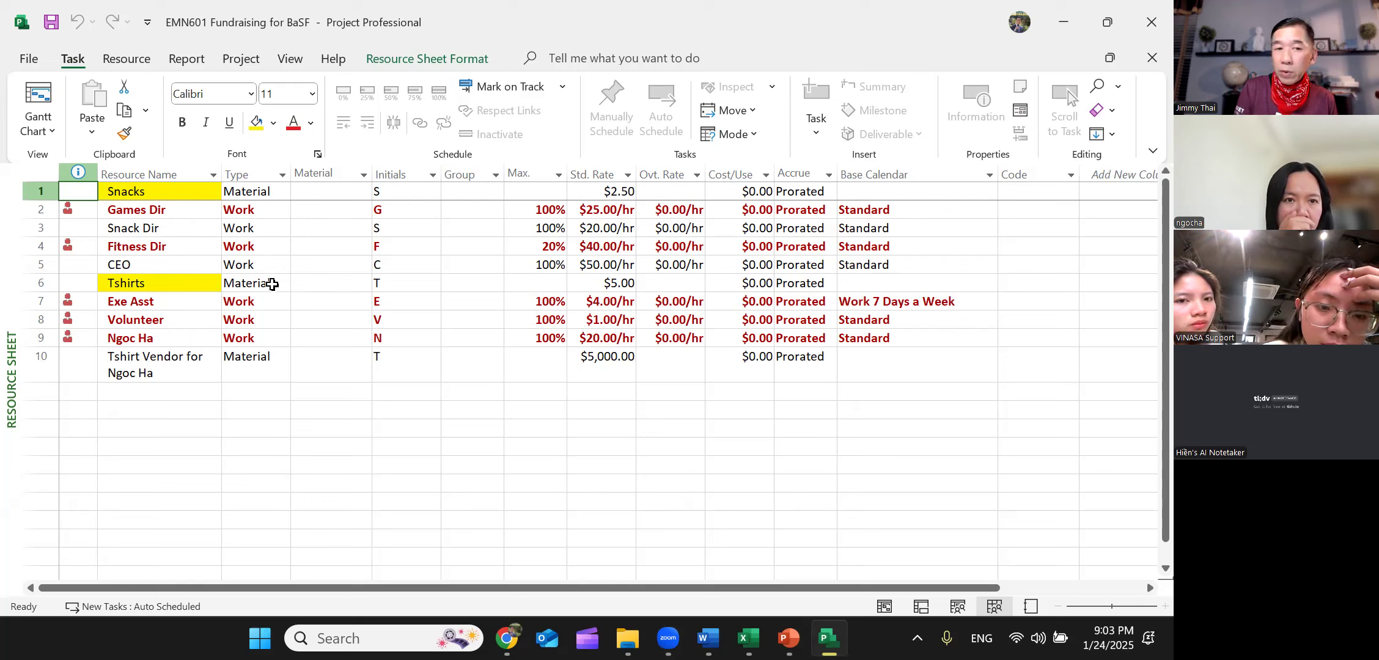
pyautogui.click(261, 378)
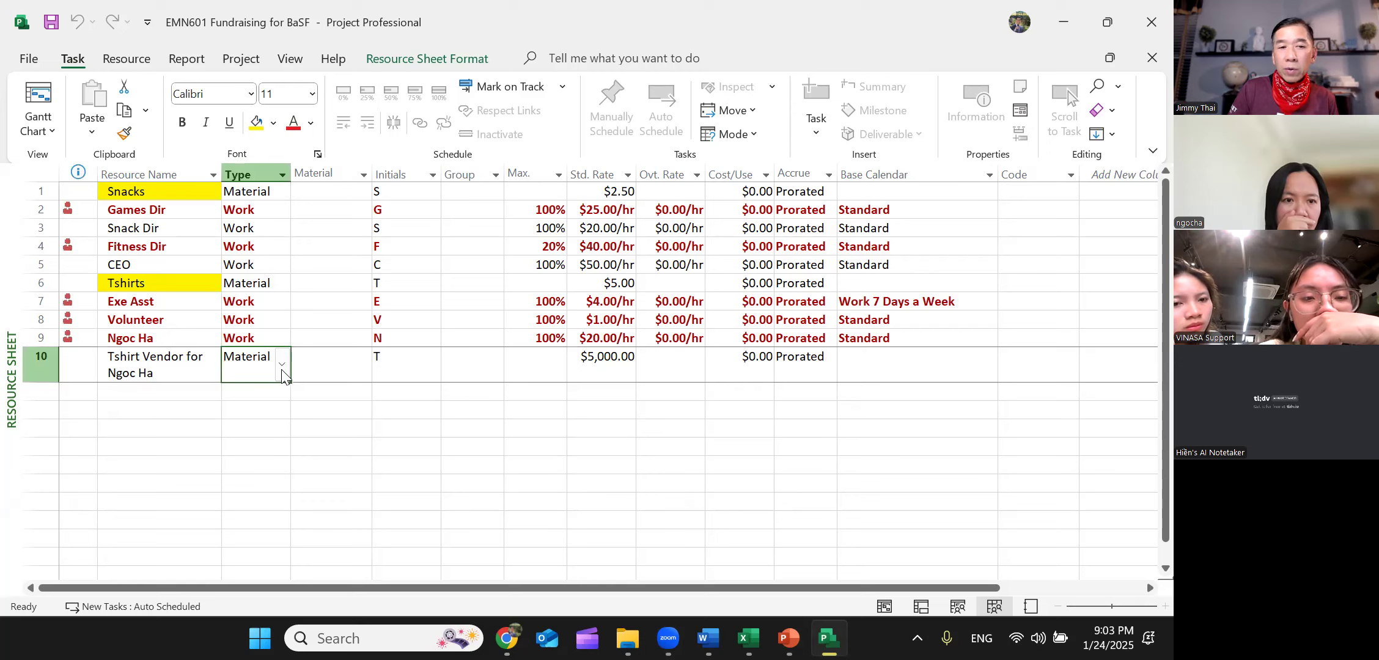
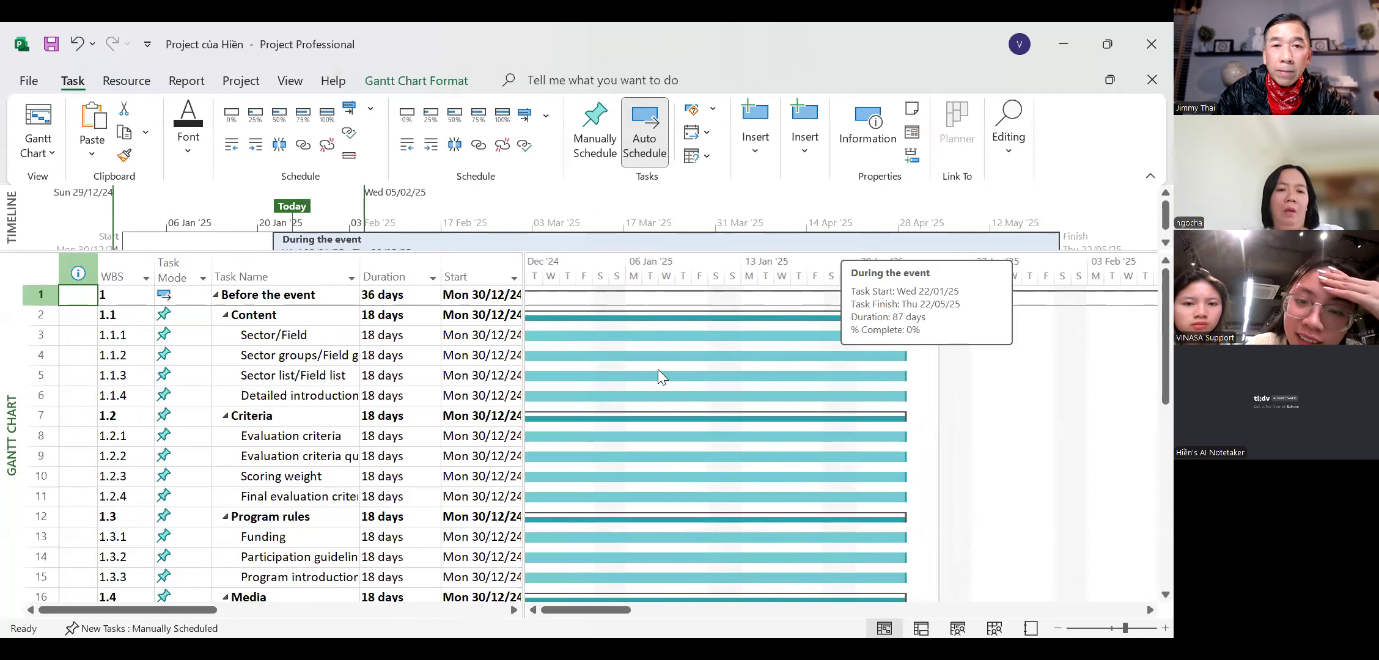
pyautogui.hscroll(-3, 659, 376)
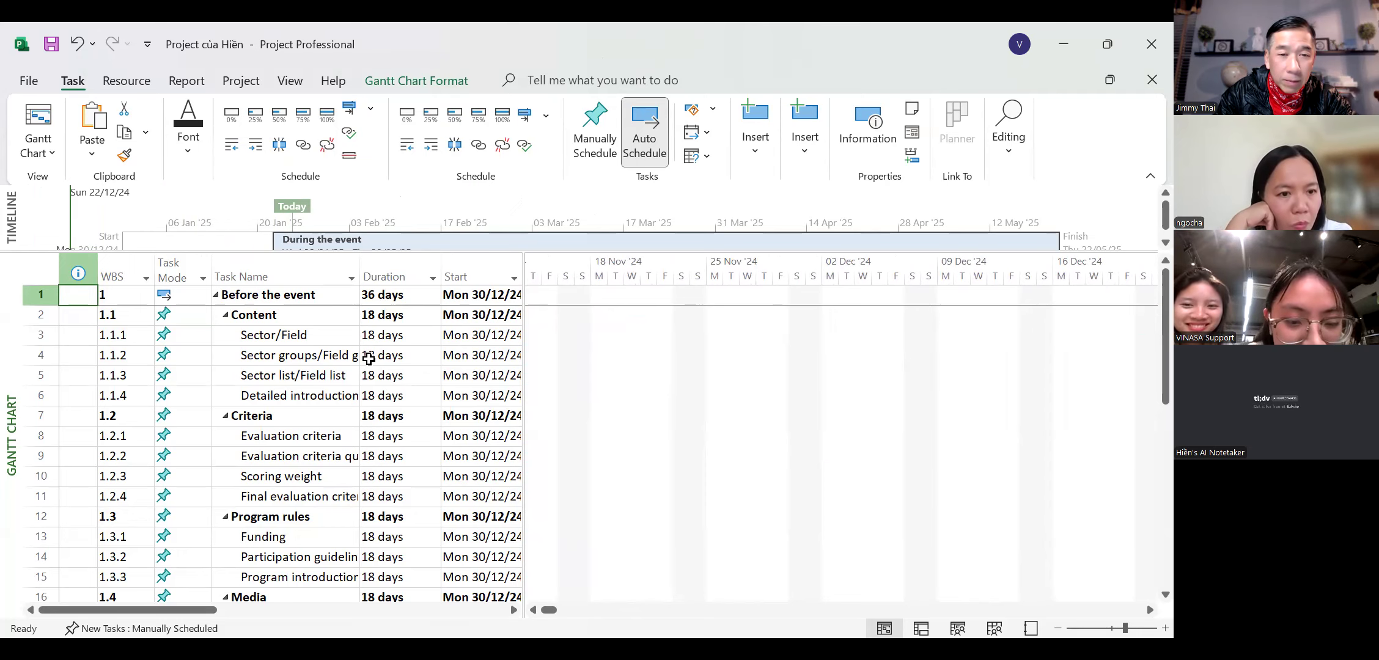
pyautogui.scroll(-1, 369, 362)
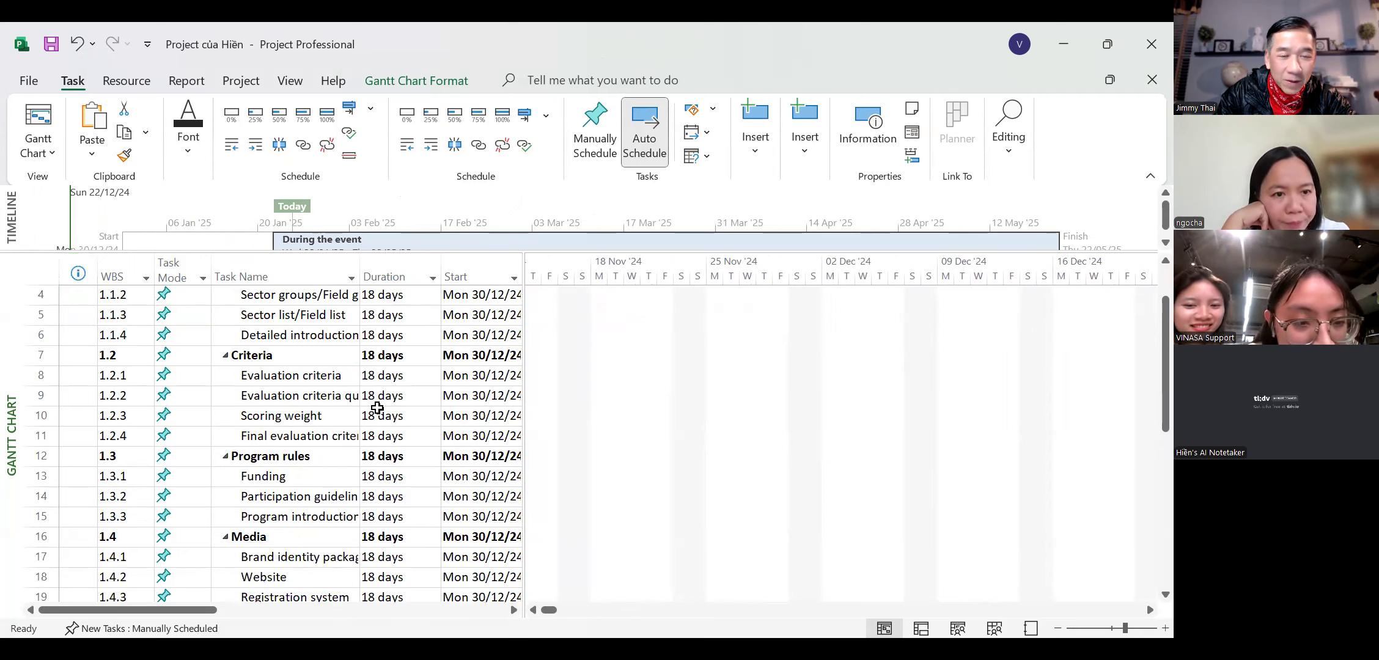
pyautogui.scroll(-5, 377, 408)
pyautogui.scroll(-1, 377, 408)
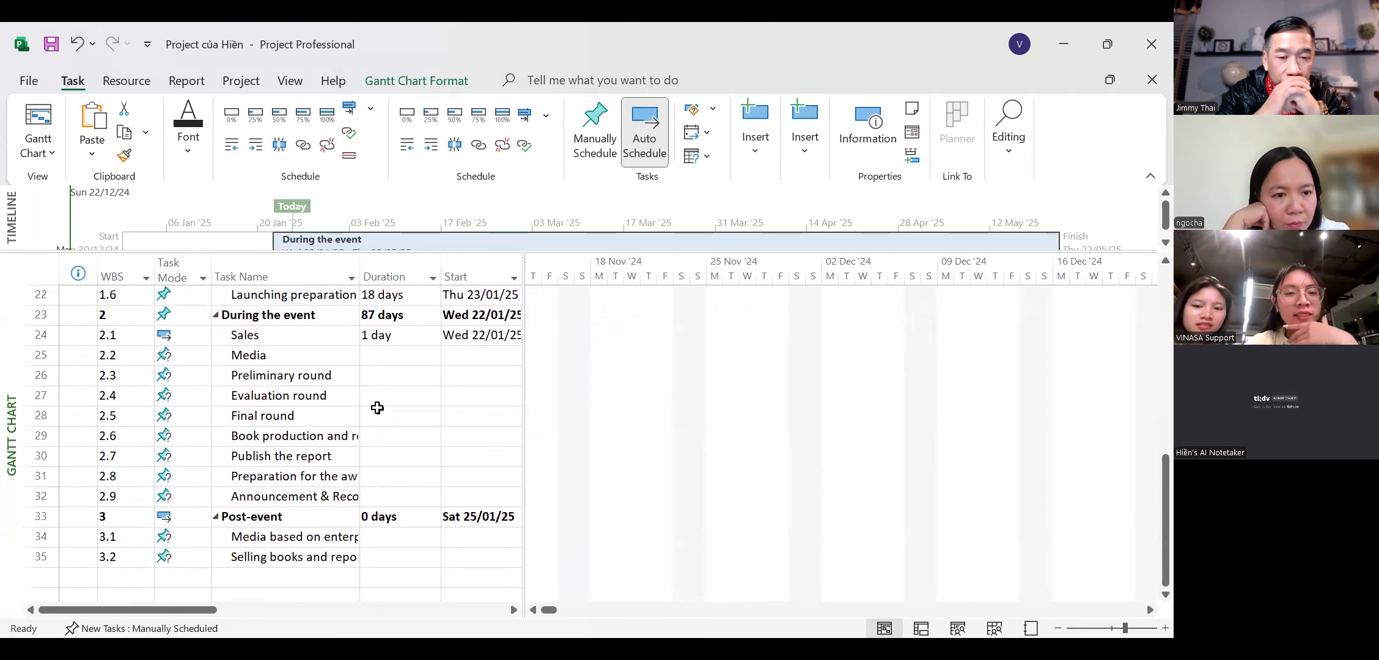
pyautogui.scroll(7, 377, 407)
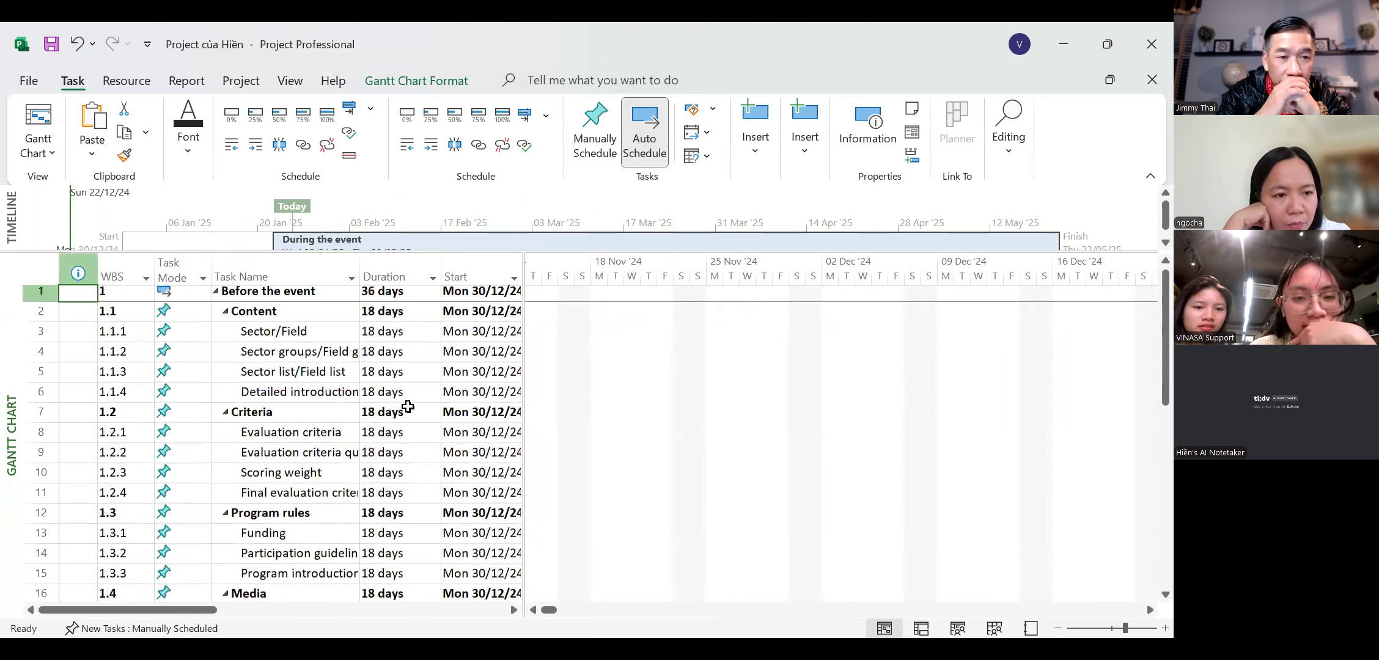
pyautogui.hscroll(2, 469, 403)
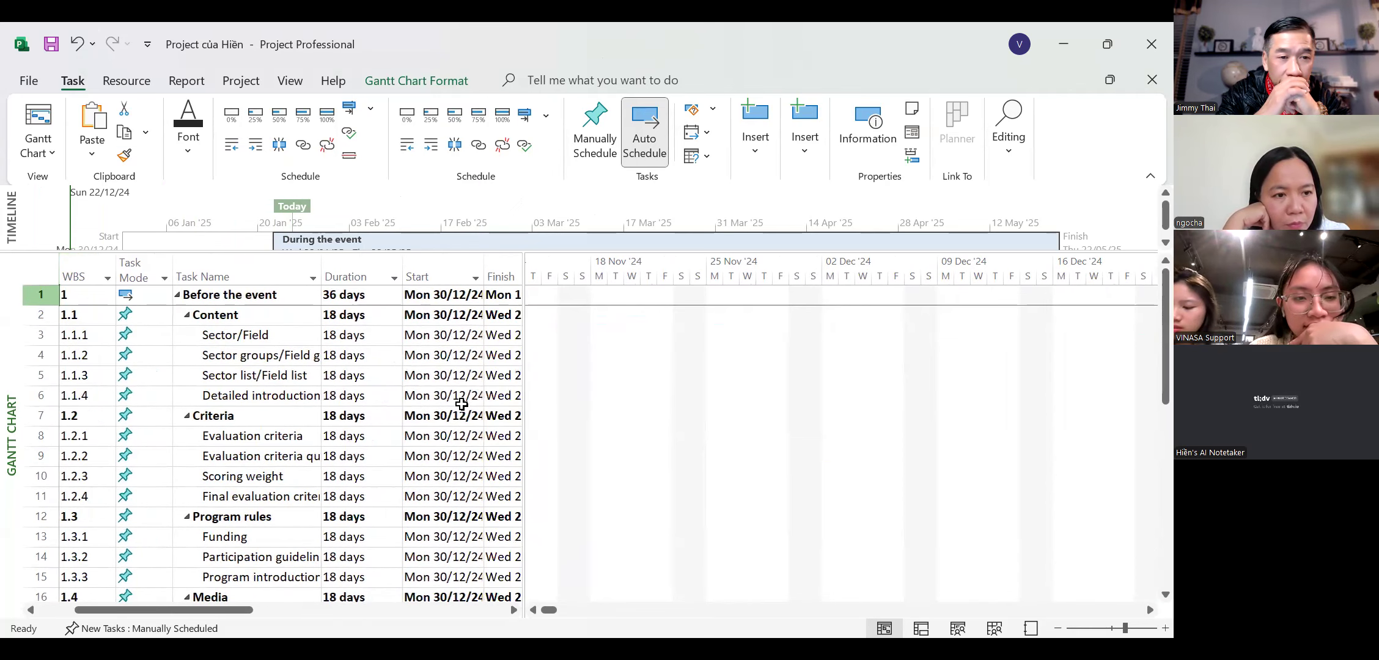
pyautogui.hscroll(2, 461, 404)
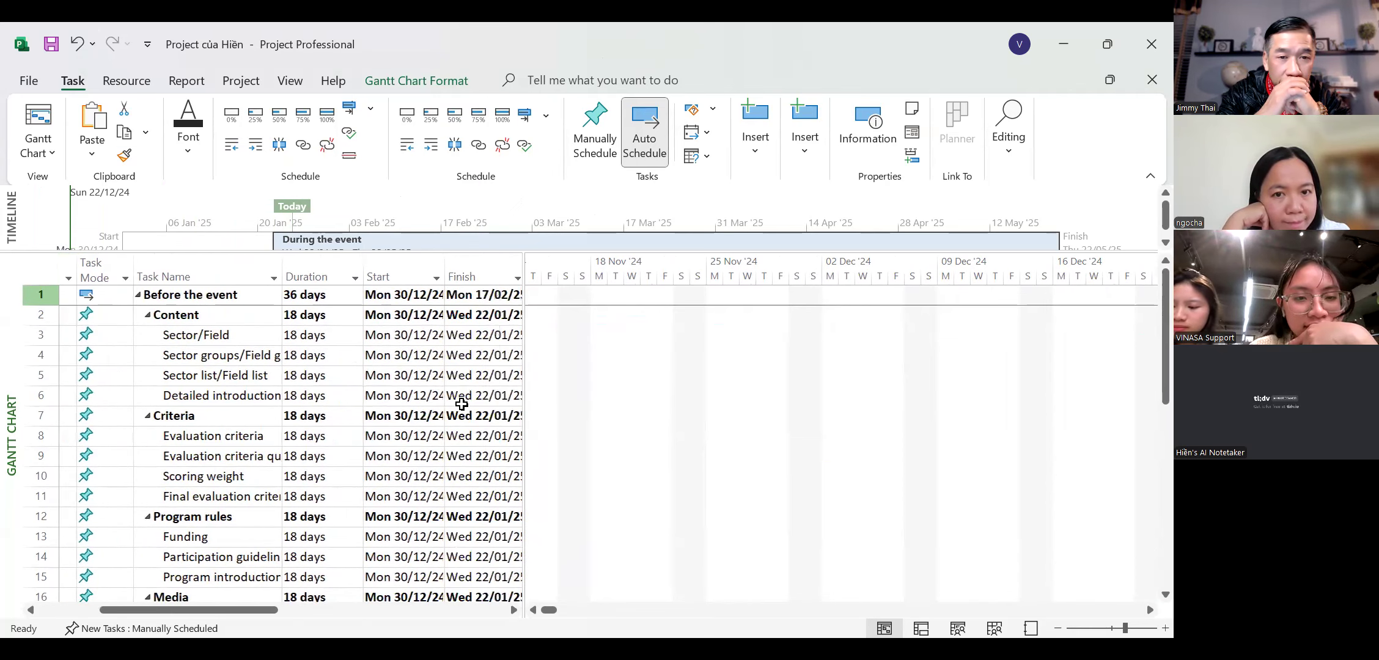
pyautogui.hscroll(10, 456, 396)
pyautogui.hscroll(3, 631, 391)
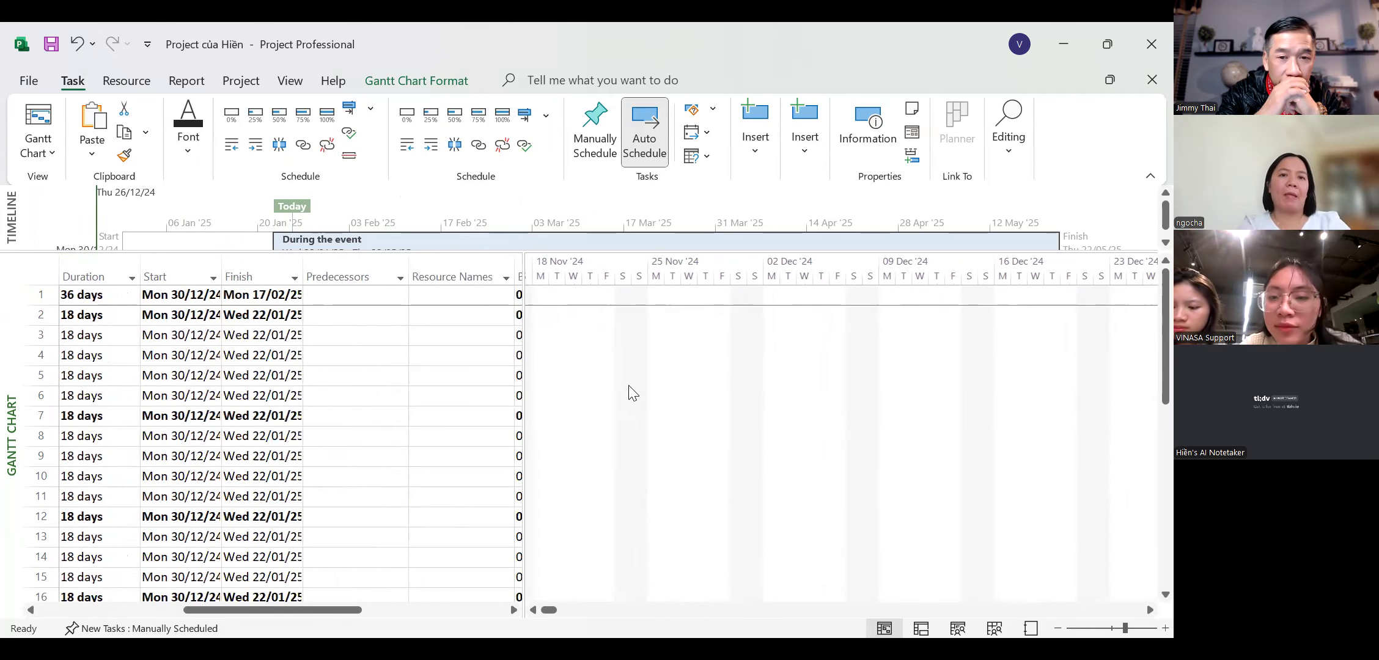
pyautogui.hscroll(5, 630, 392)
pyautogui.hscroll(-3, 631, 391)
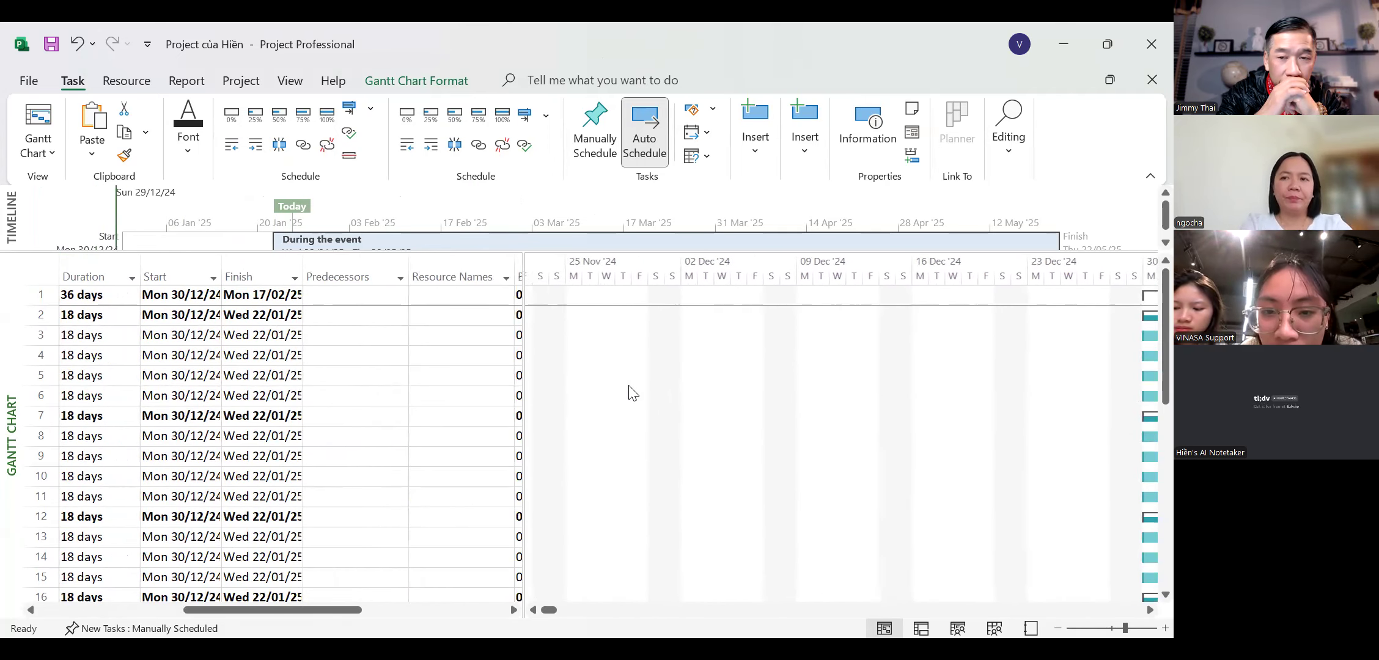
pyautogui.hscroll(-10, 632, 393)
pyautogui.hscroll(5, 633, 393)
pyautogui.hscroll(12, 593, 409)
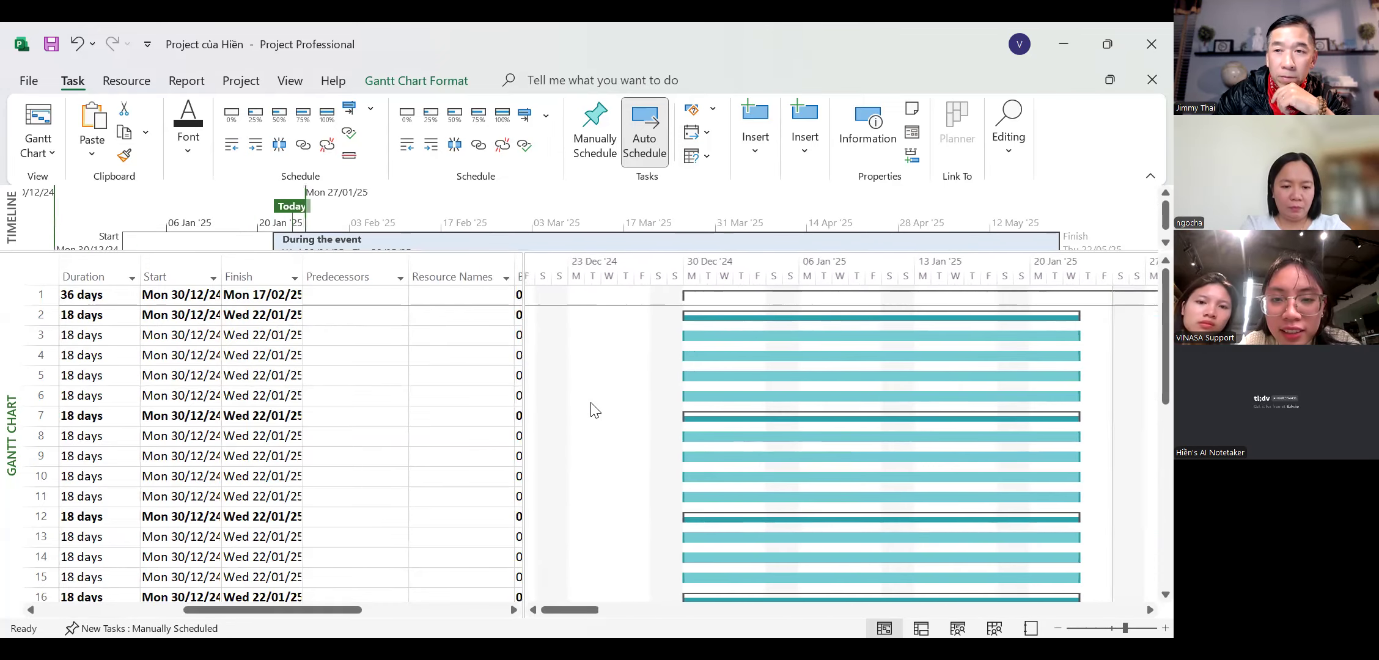
pyautogui.hscroll(2, 594, 408)
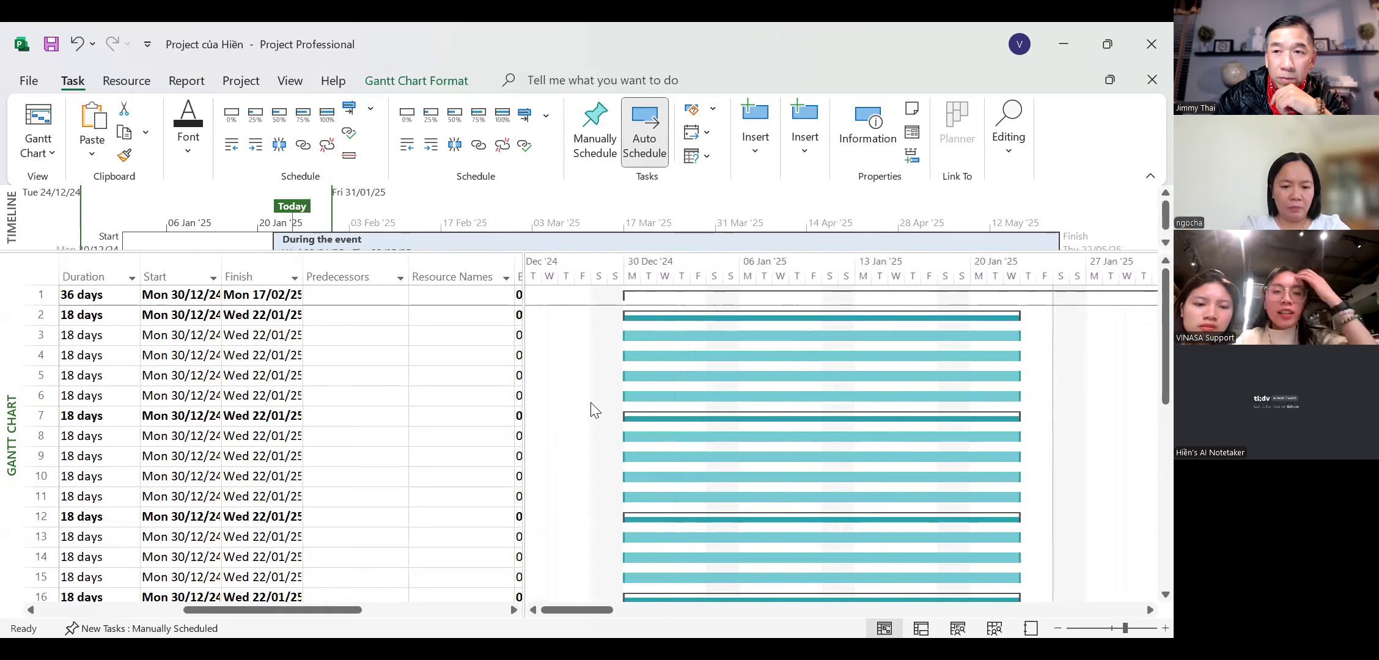
pyautogui.hscroll(-5, 594, 409)
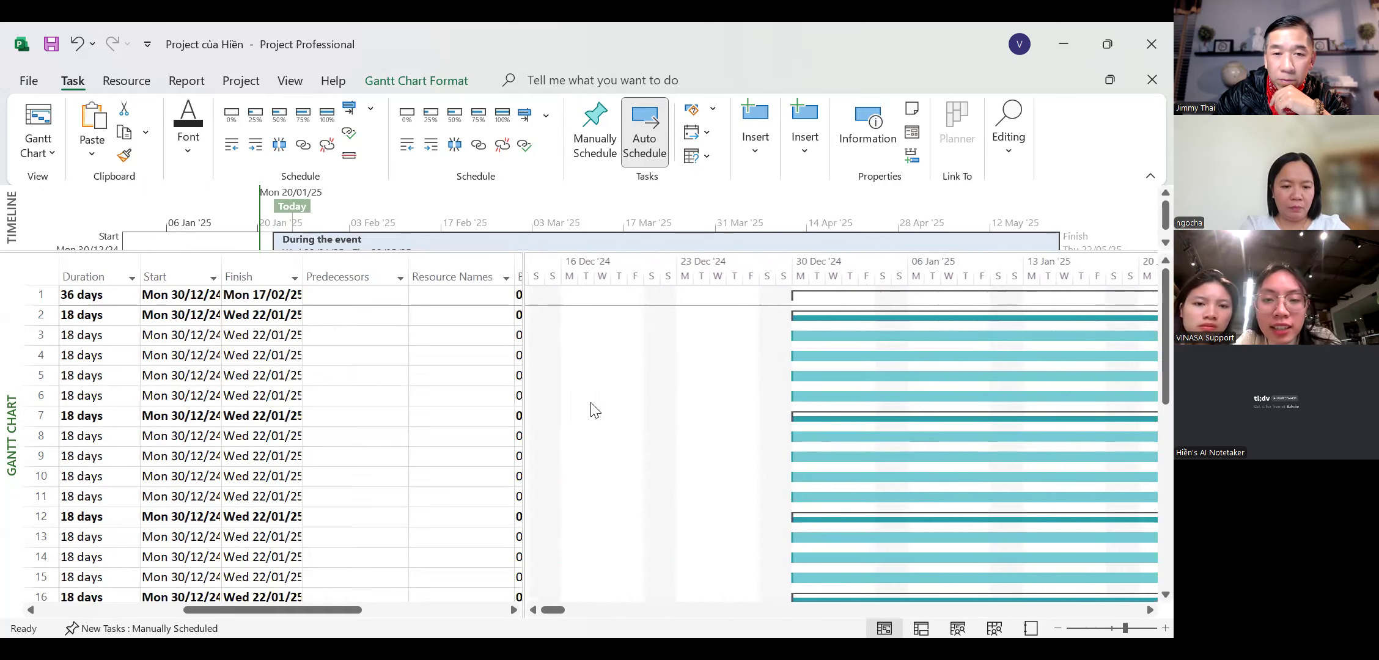
pyautogui.rightClick(591, 405)
pyautogui.hscroll(3, 477, 391)
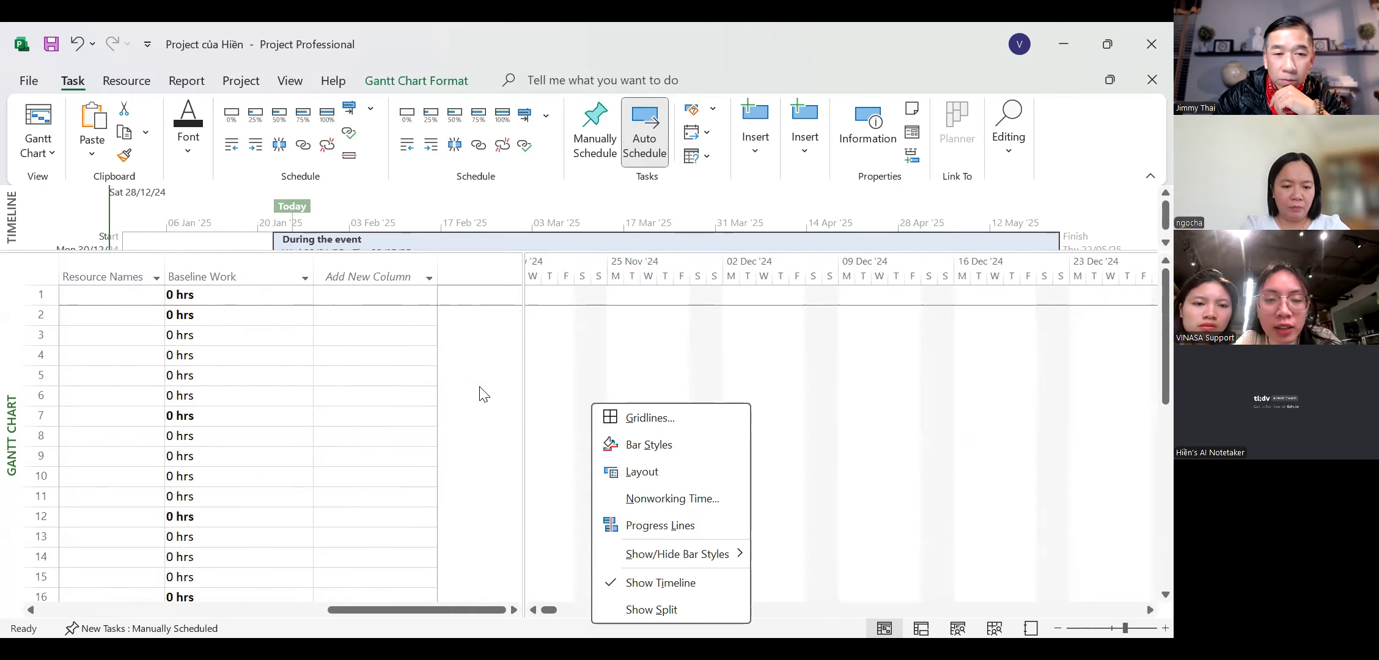
pyautogui.hscroll(-12, 561, 328)
pyautogui.hscroll(15, 673, 321)
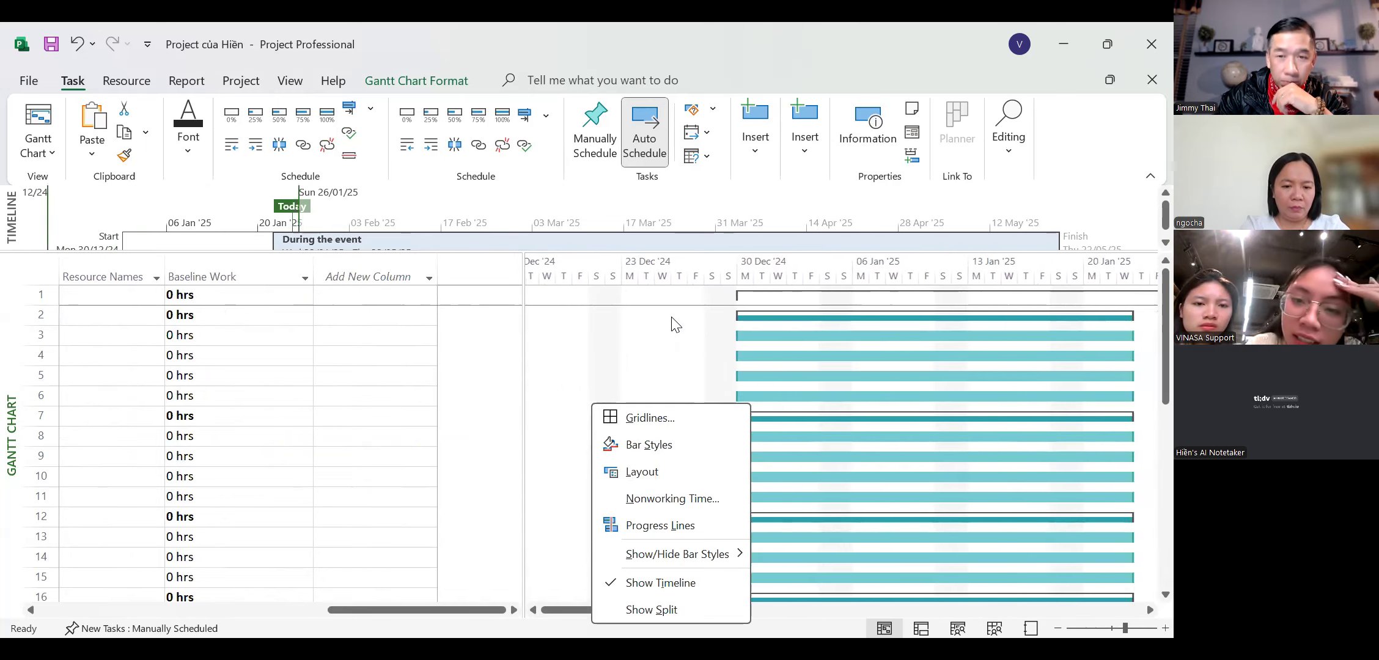
pyautogui.hscroll(-8, 671, 316)
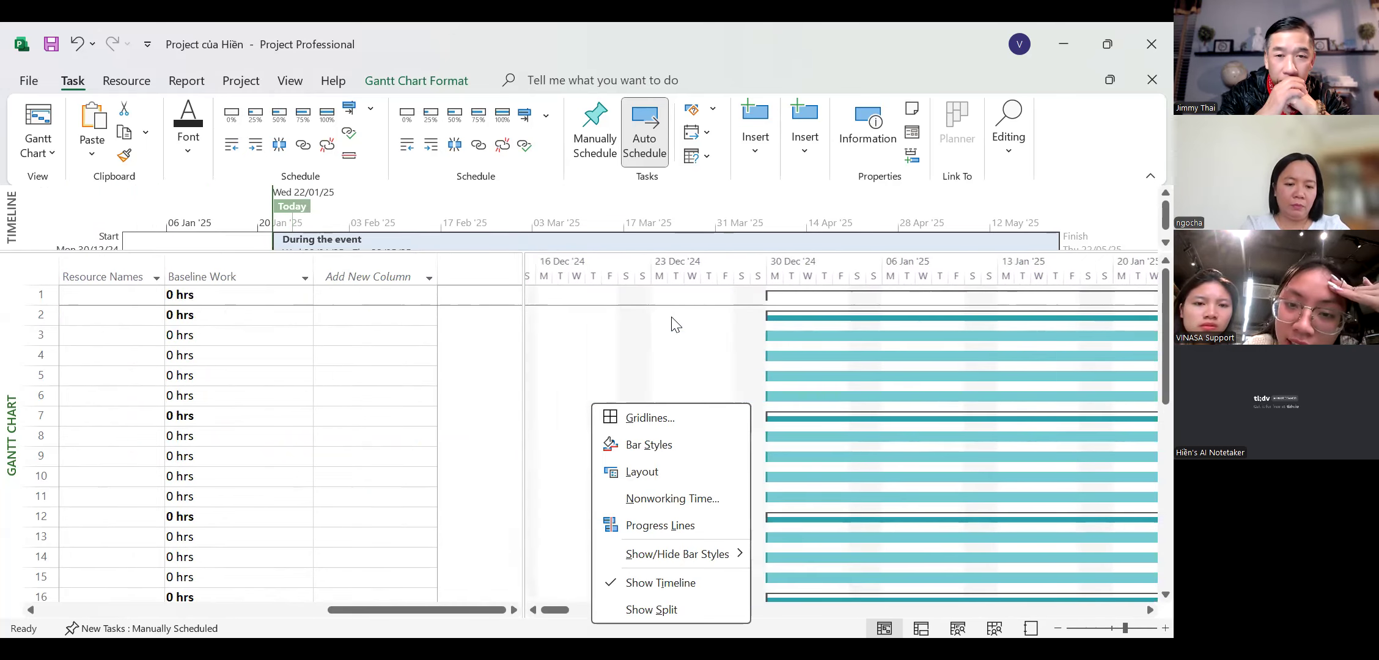
pyautogui.hscroll(3, 617, 324)
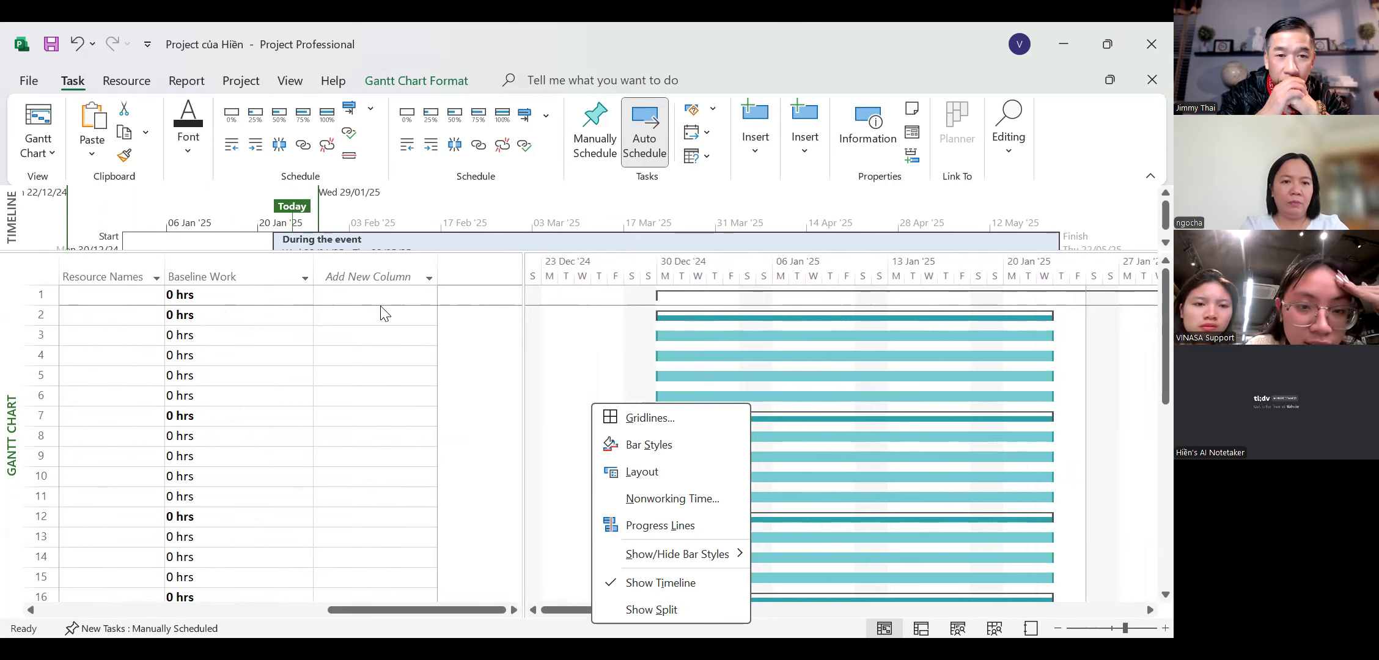
pyautogui.hscroll(-3, 383, 313)
pyautogui.hscroll(-5, 383, 313)
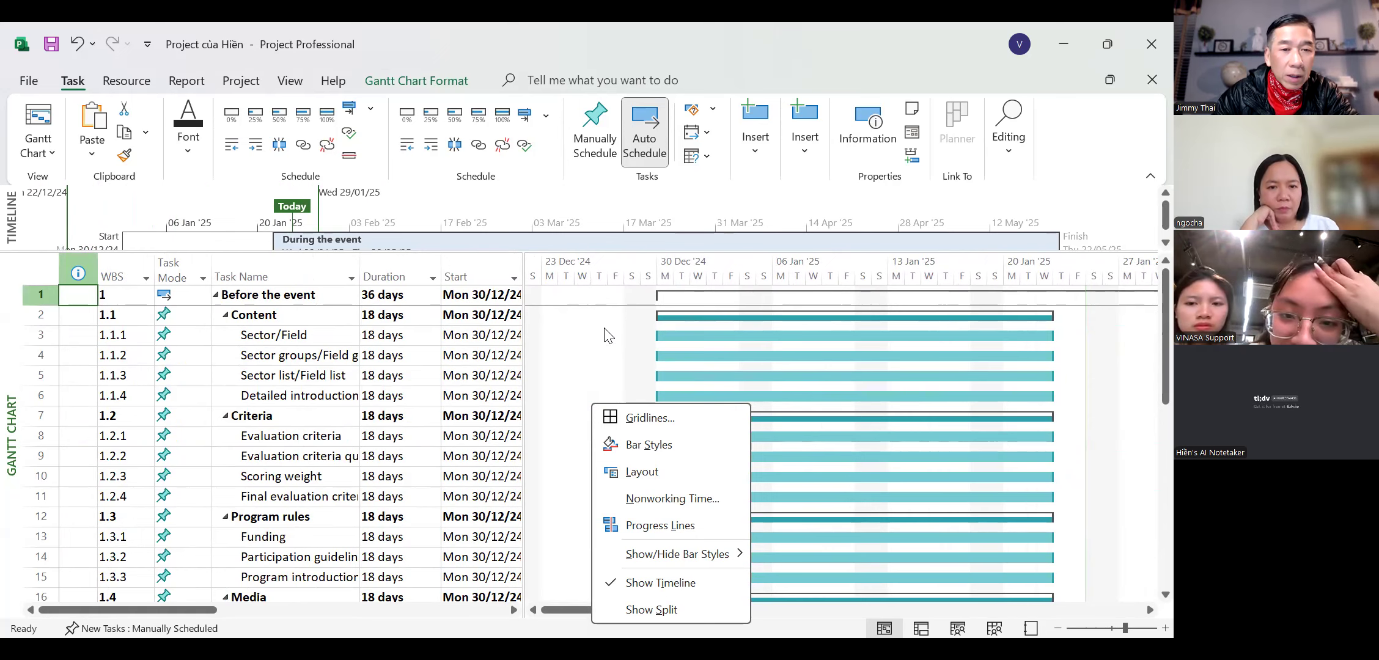
pyautogui.hscroll(-1, 607, 335)
pyautogui.hscroll(-10, 607, 335)
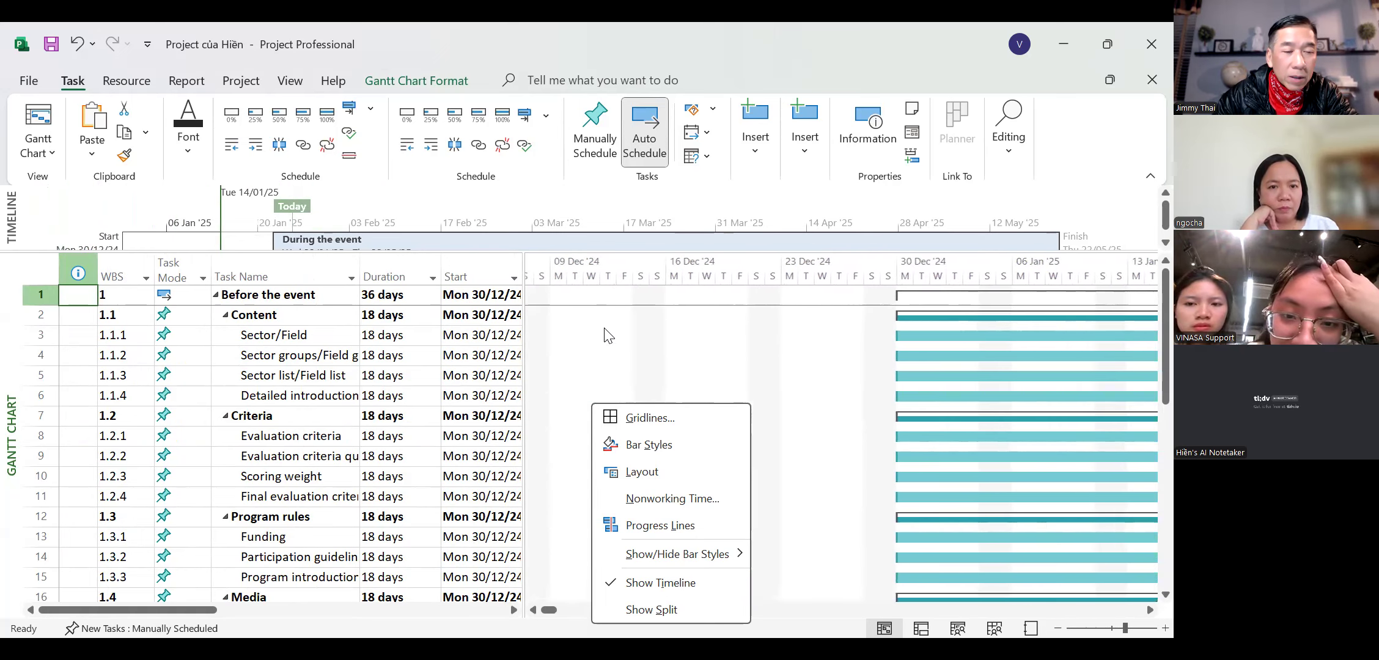
pyautogui.hscroll(-15, 607, 335)
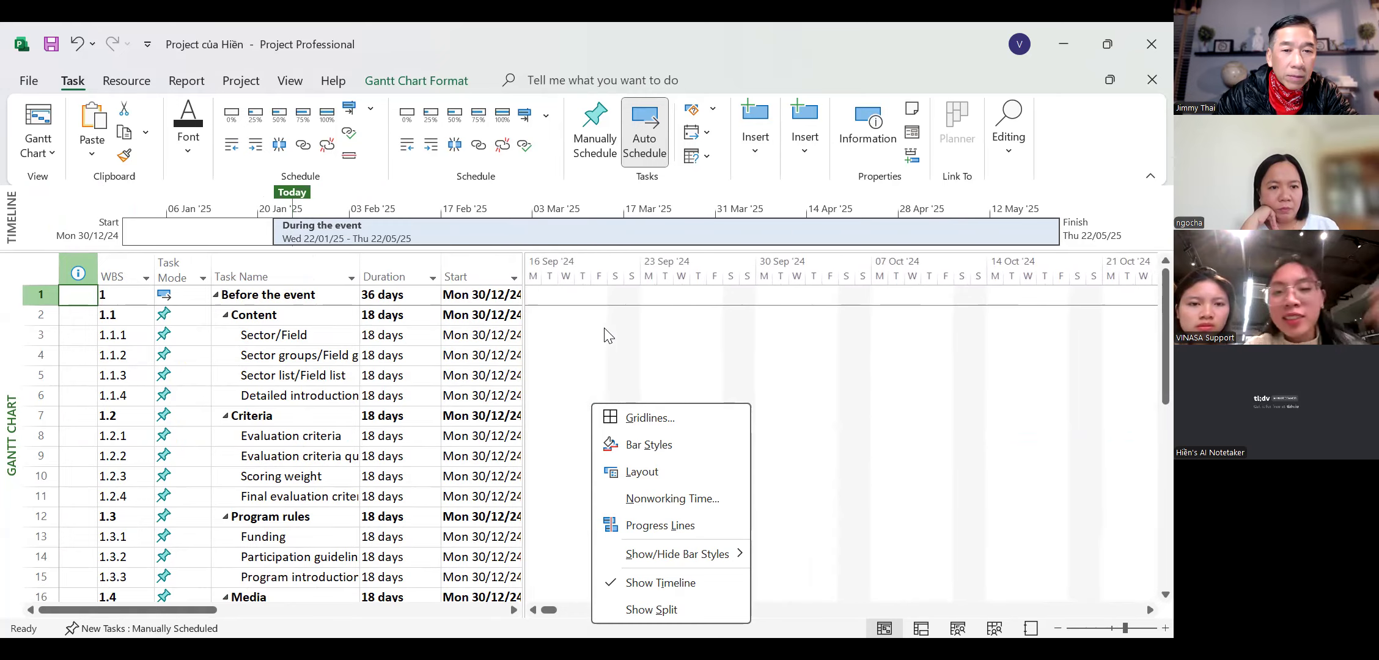
pyautogui.hscroll(10, 607, 335)
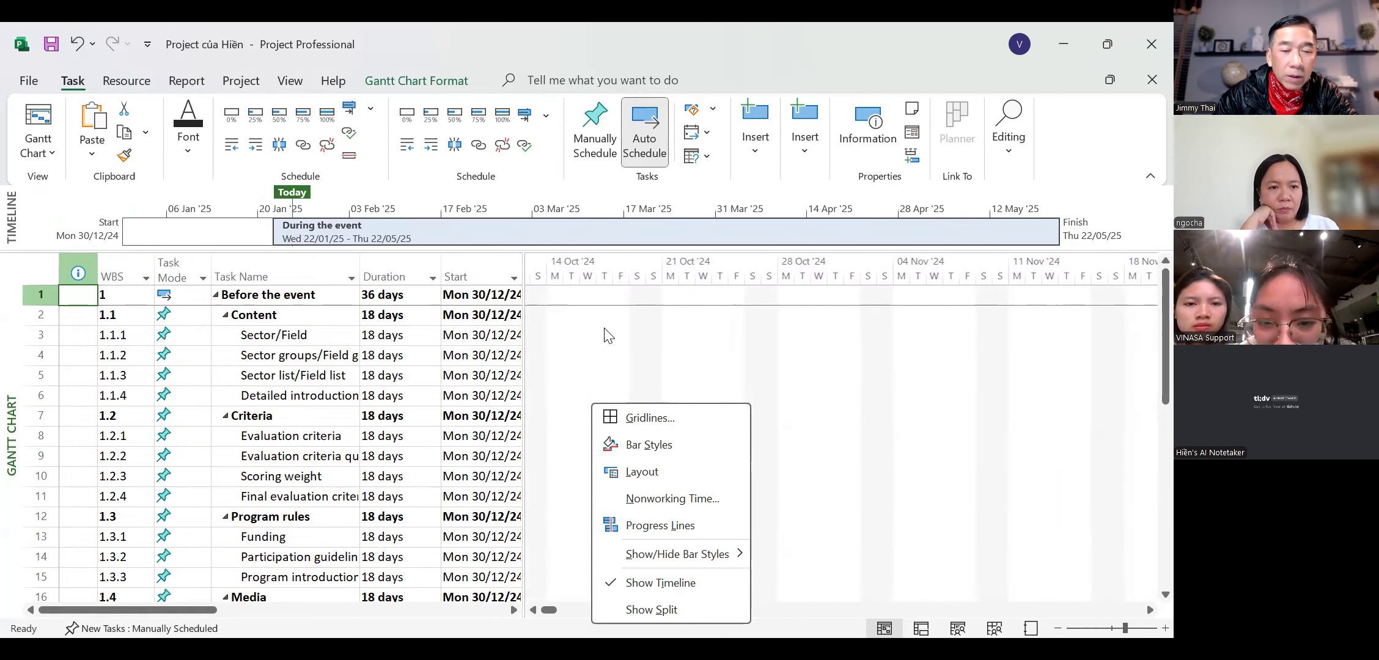
pyautogui.hscroll(10, 524, 317)
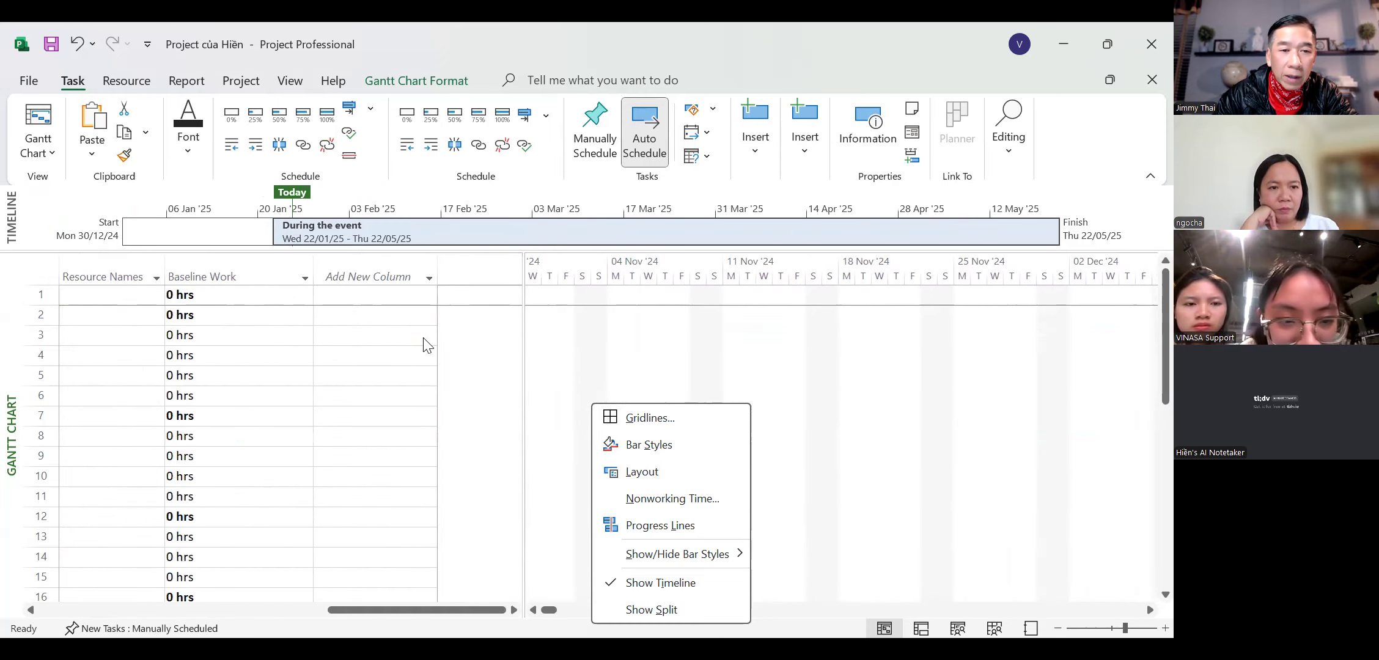
pyautogui.hscroll(-10, 366, 360)
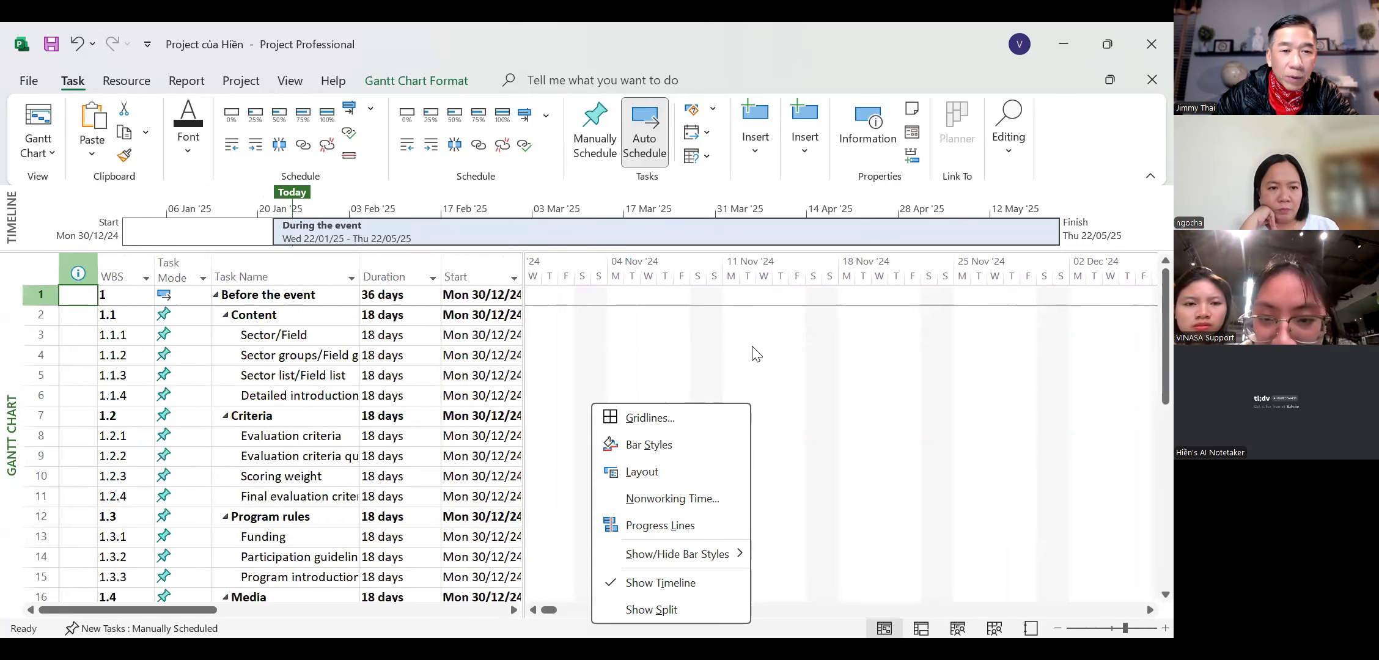
pyautogui.hscroll(10, 756, 355)
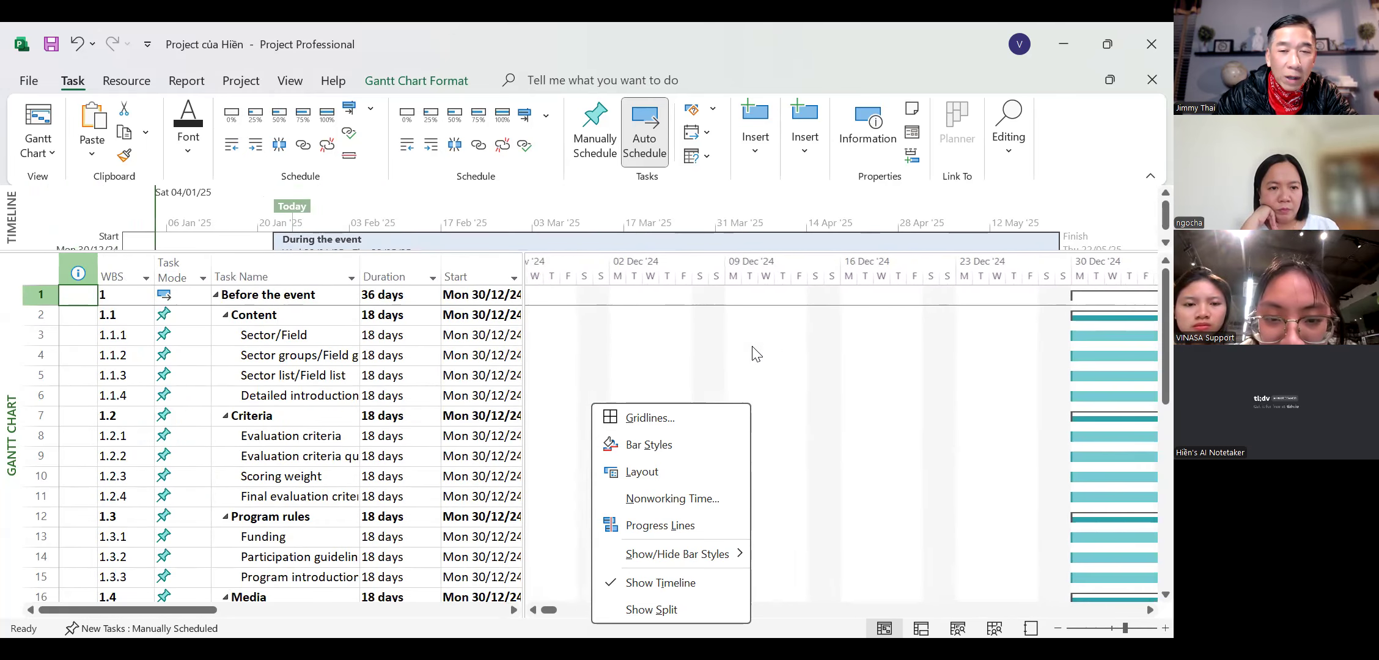
pyautogui.hscroll(5, 756, 354)
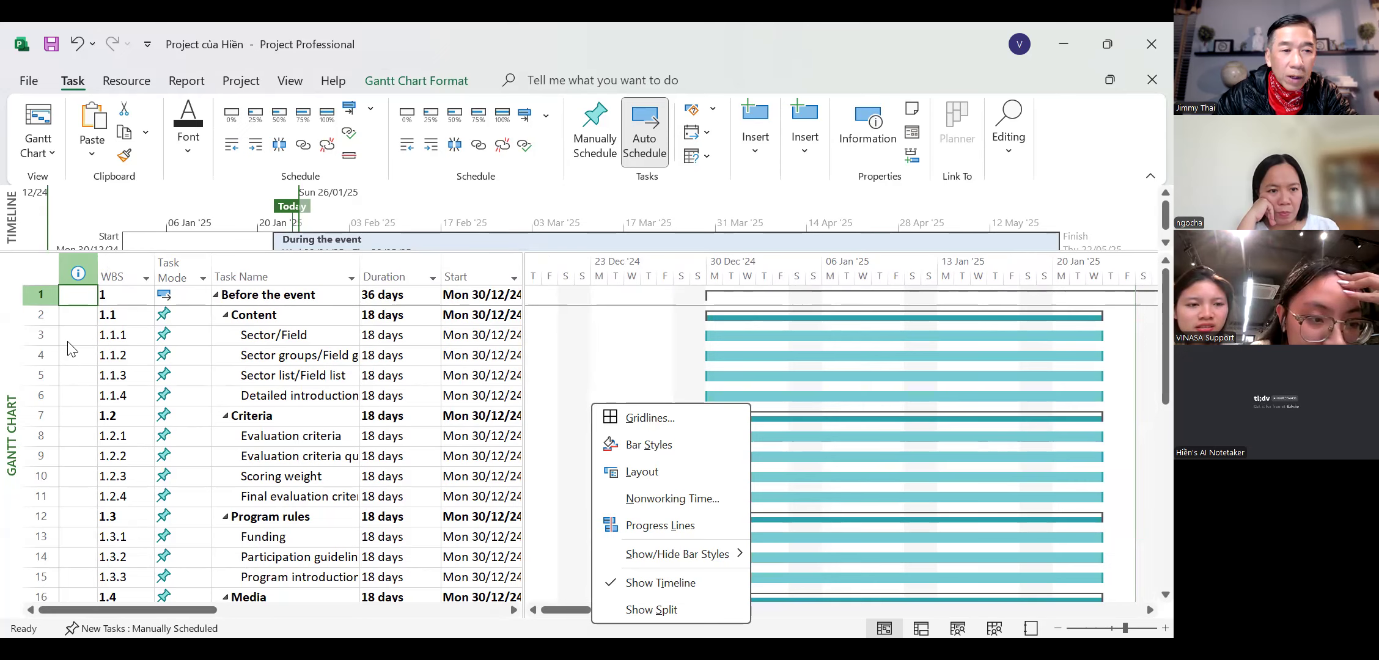
pyautogui.click(254, 335)
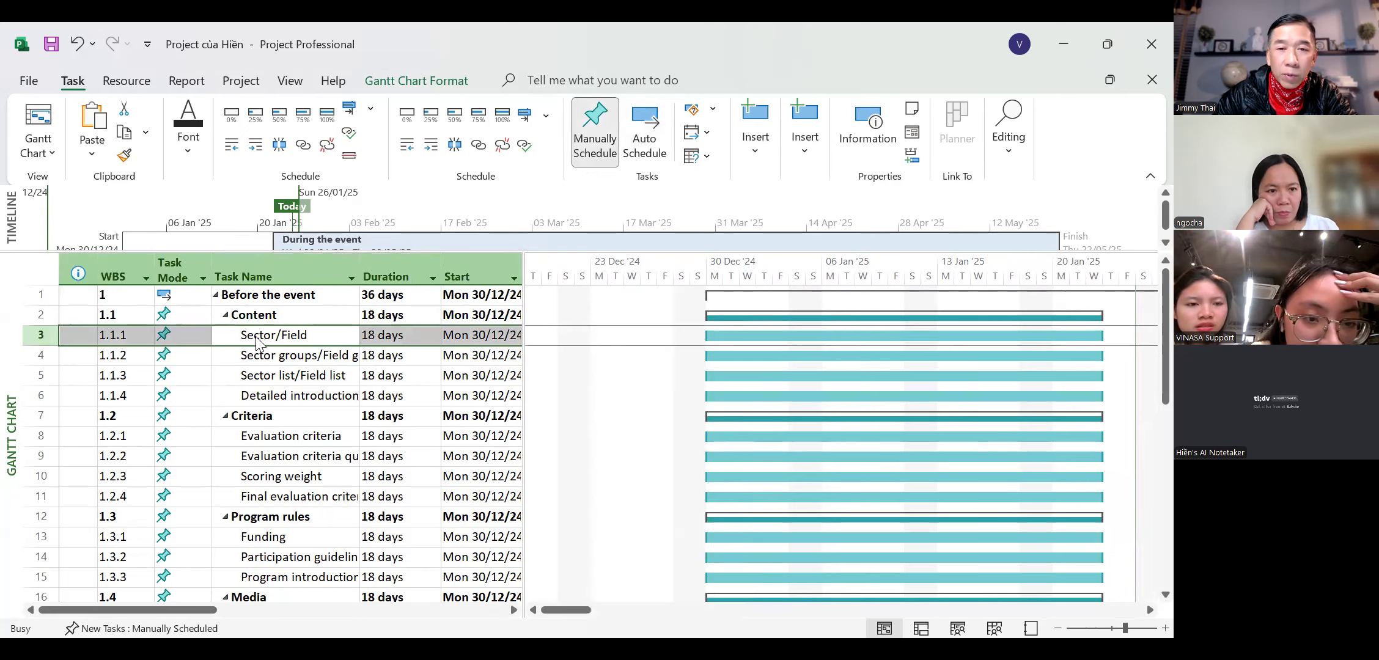
# - Open Task Information for Sector/Field and review its General, Predecessors and Resources tabs
pyautogui.doubleClick(256, 336)
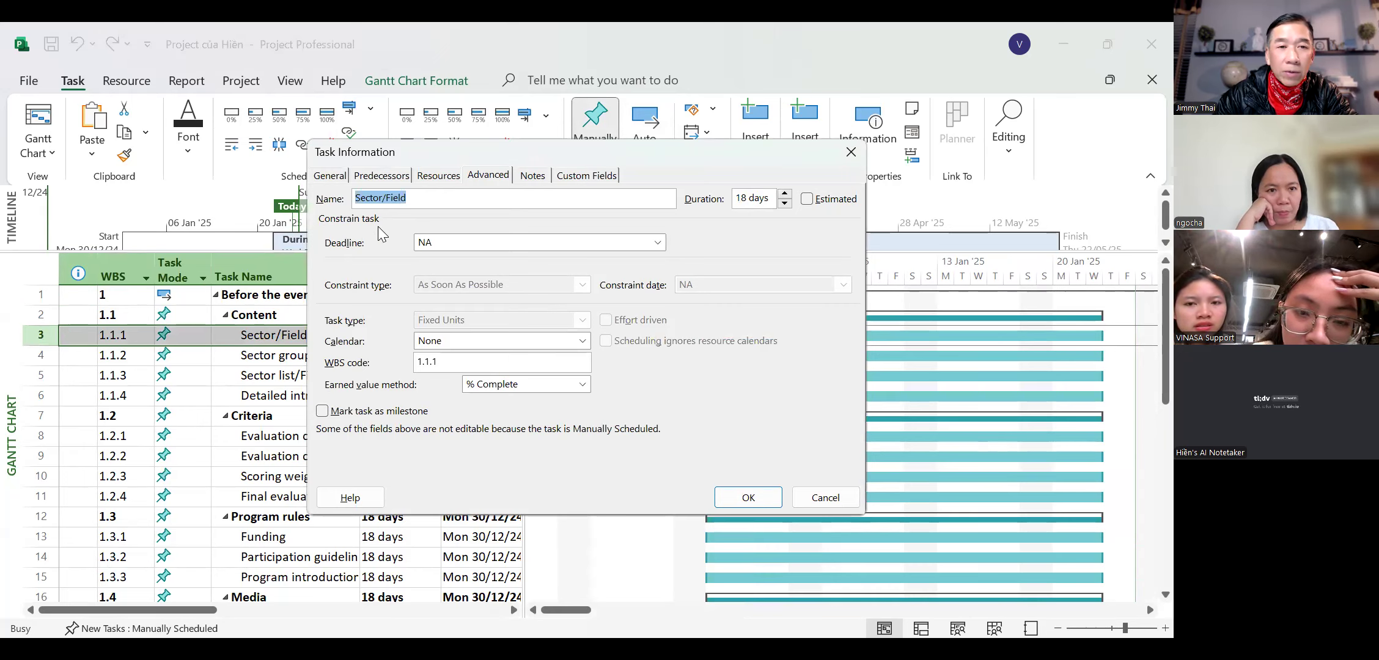
pyautogui.click(328, 176)
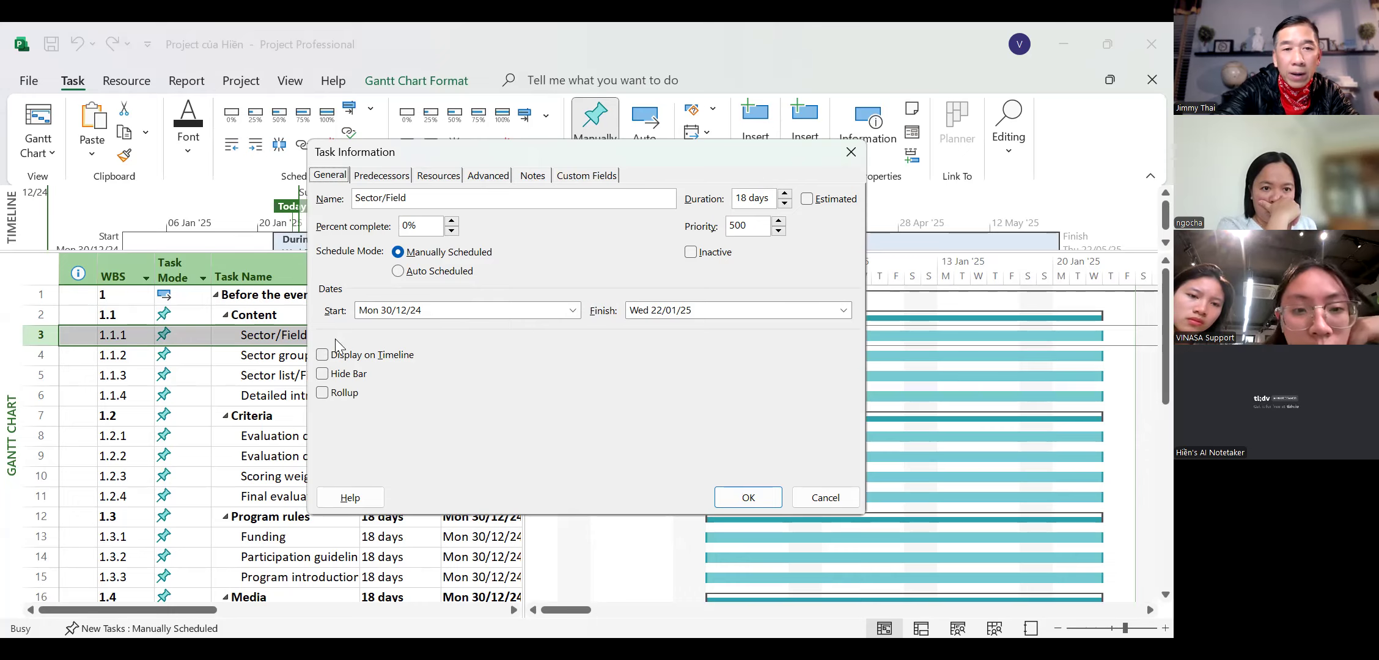
pyautogui.click(393, 179)
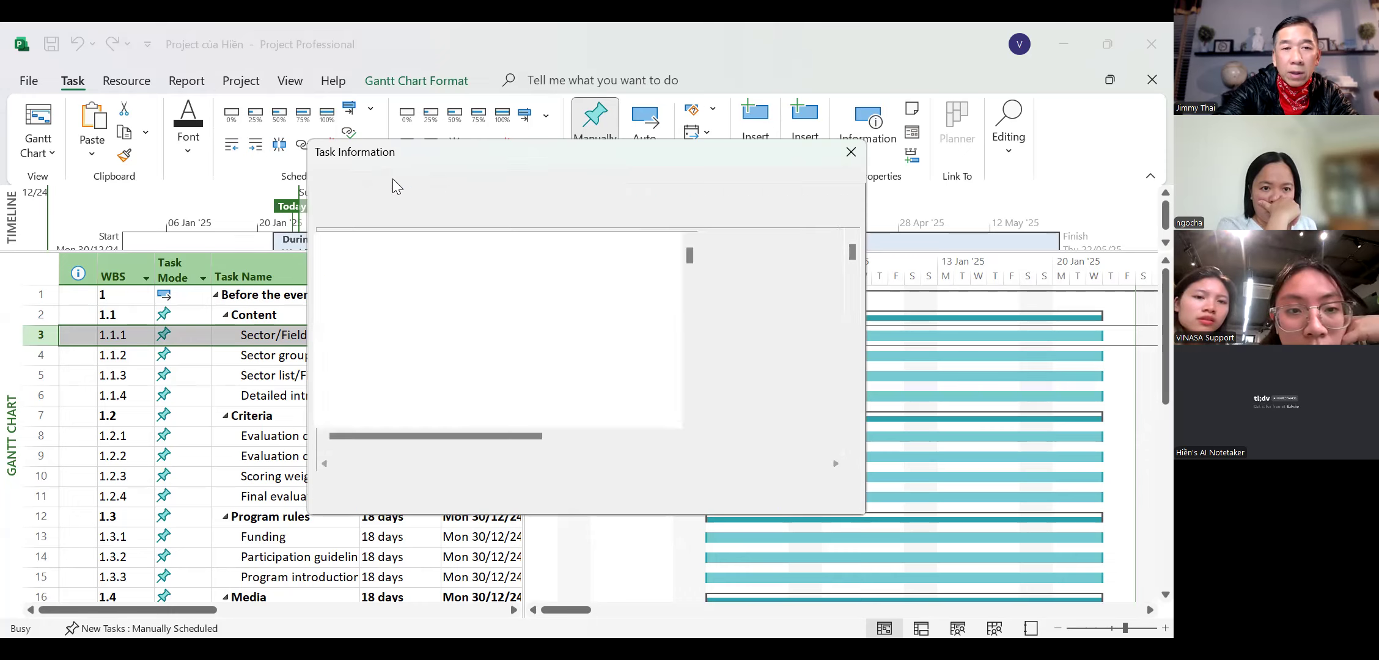
pyautogui.click(321, 176)
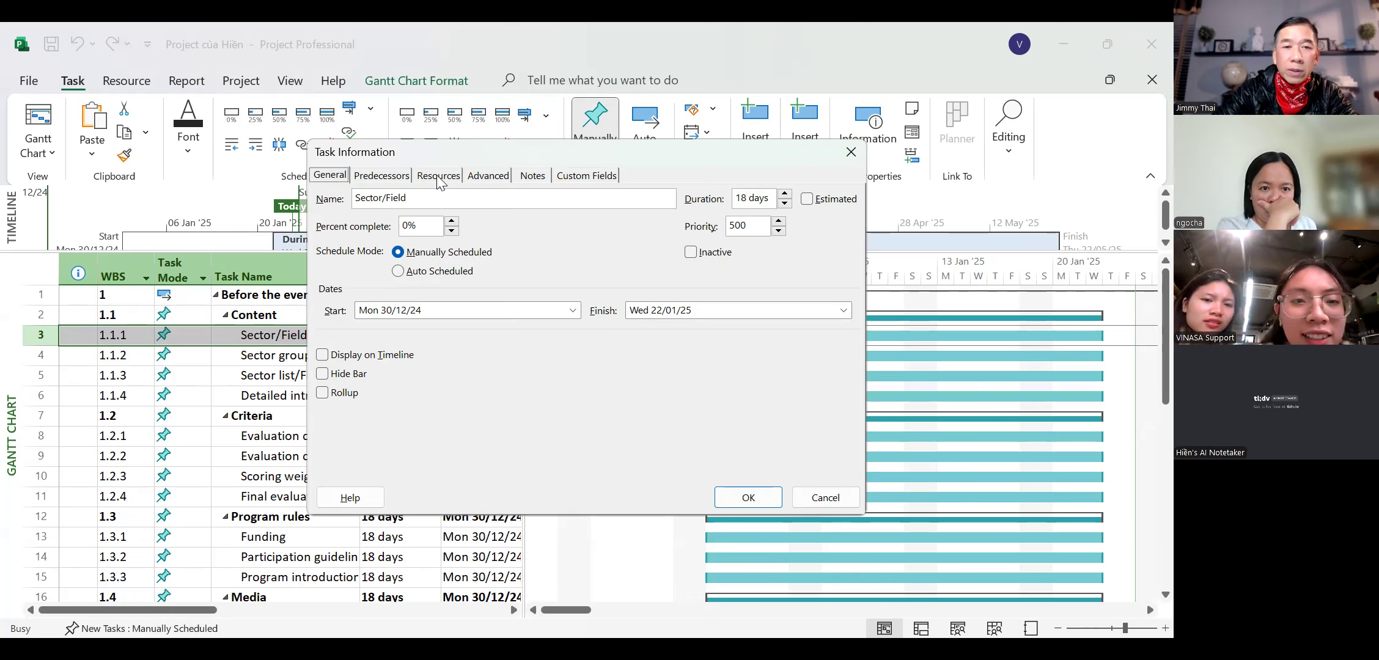
pyautogui.click(437, 177)
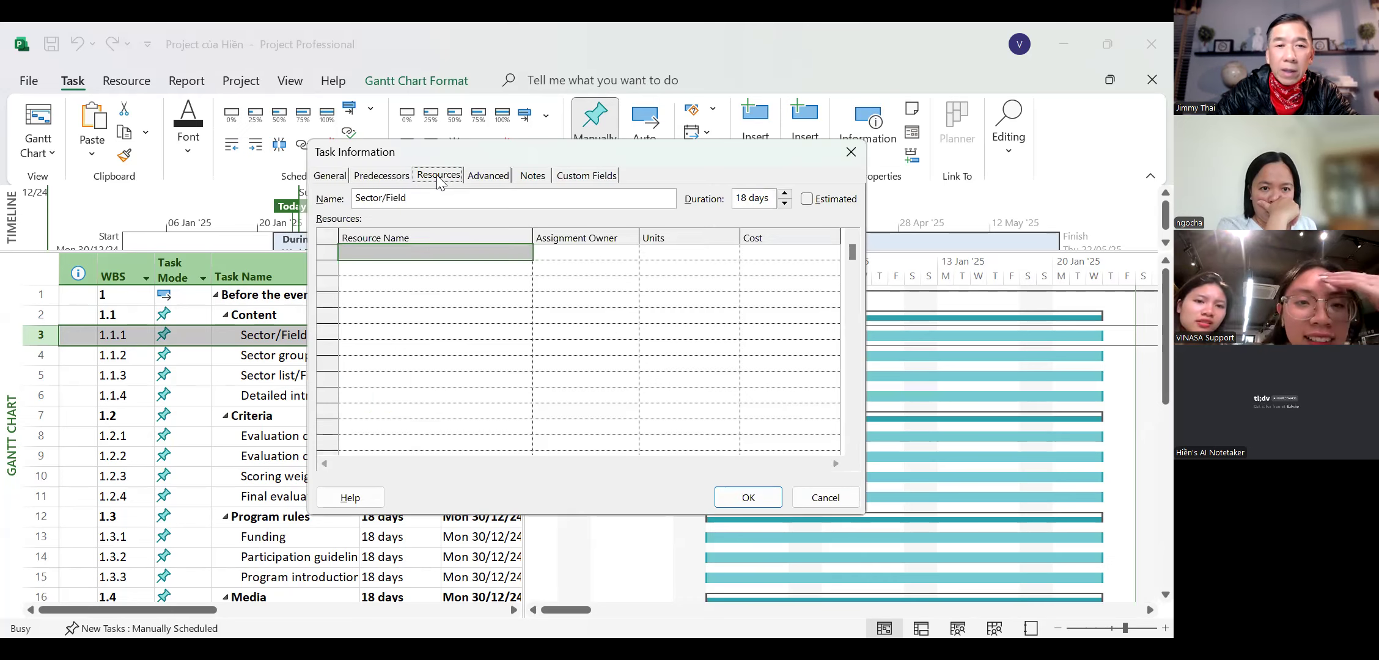
# - Enter the first two resources' names in the Resources list
pyautogui.click(407, 259)
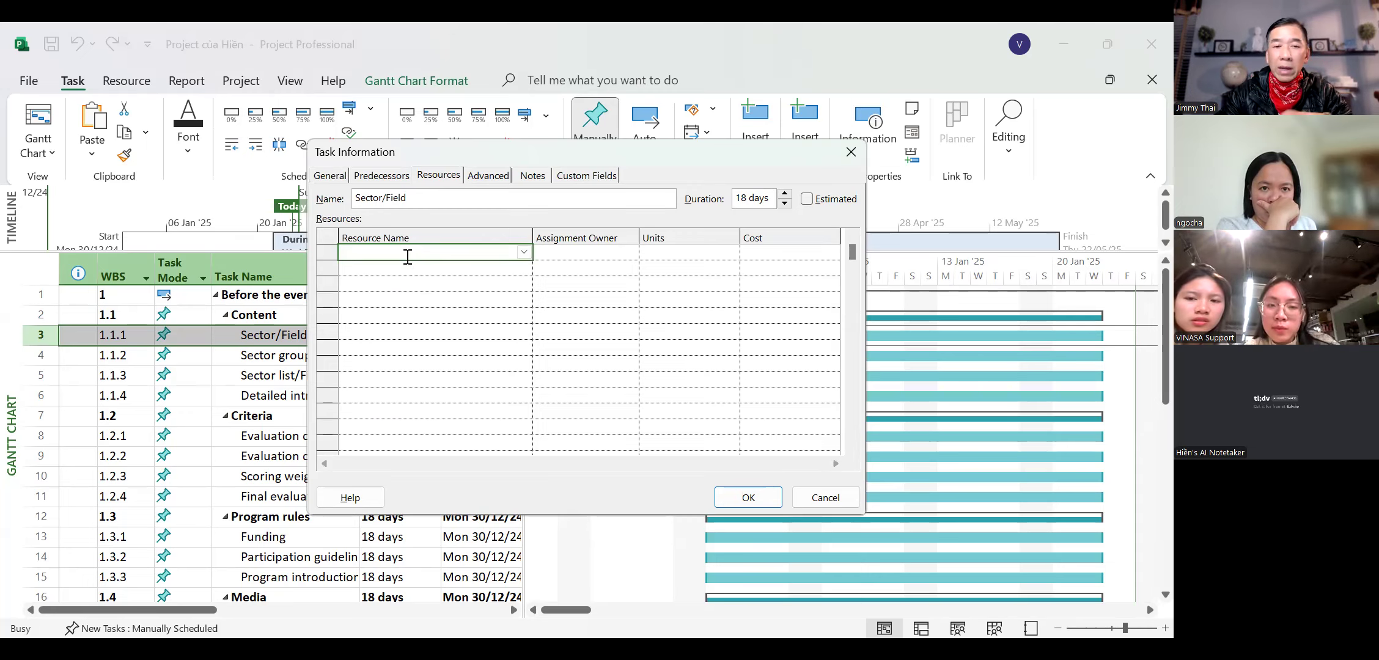
pyautogui.write('Hiền')
pyautogui.press('Return')
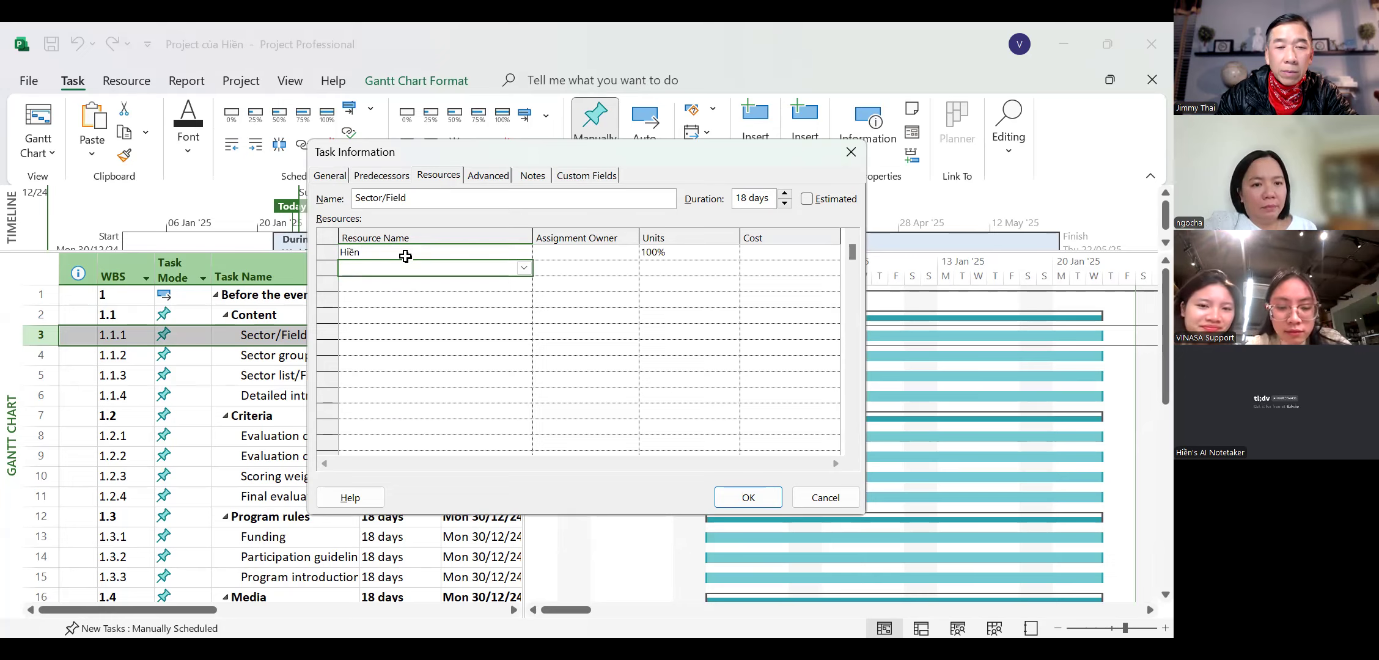
pyautogui.write('Haân')
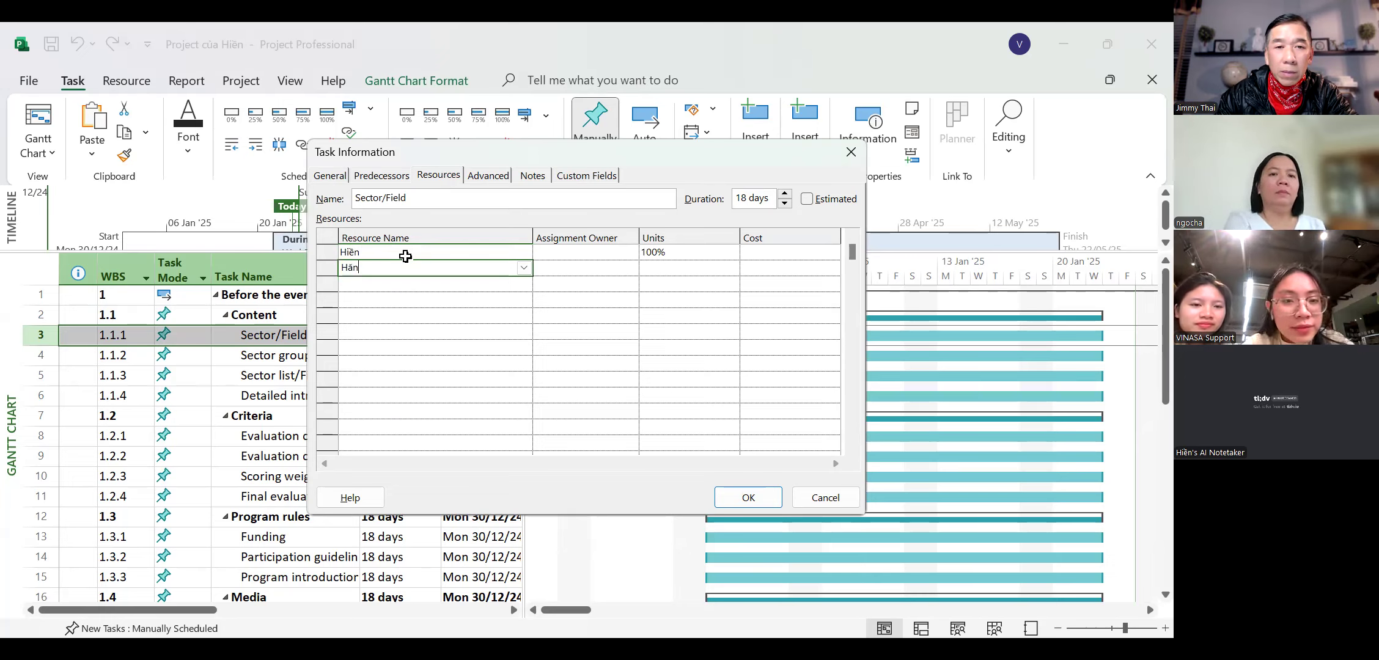
pyautogui.press('Return')
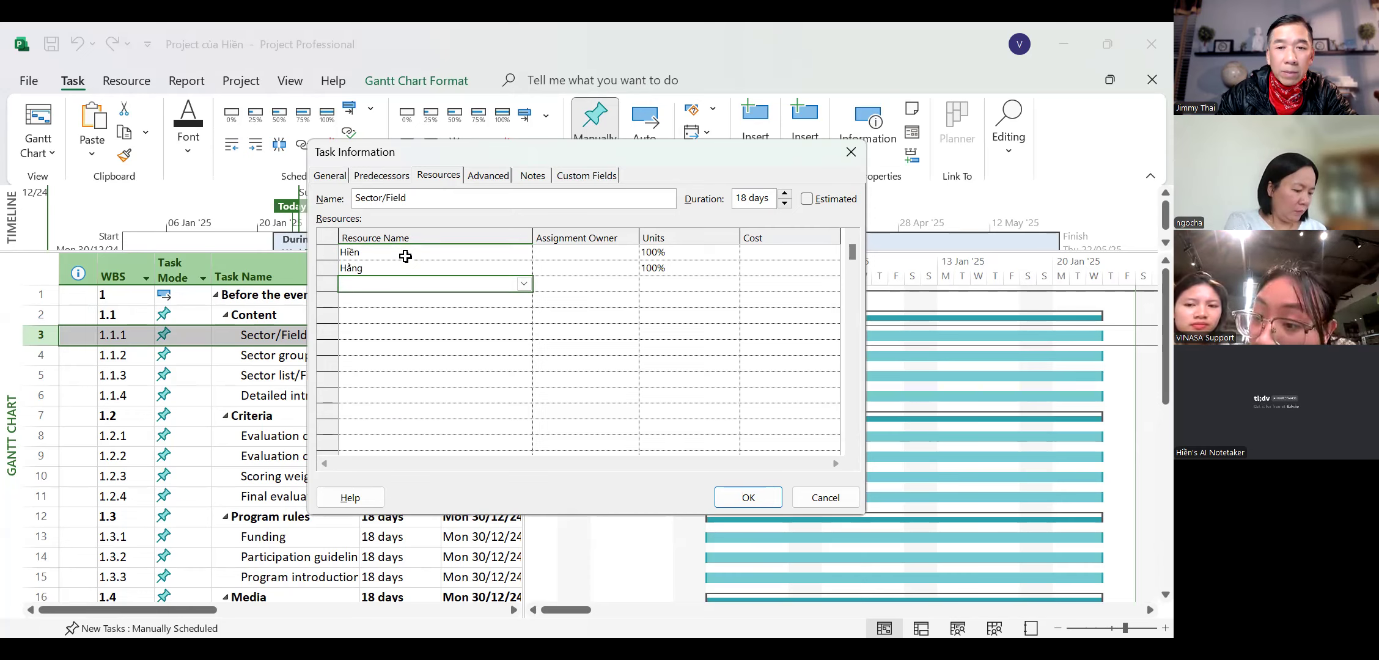
# - Retype the three resource names as their short usernames
pyautogui.click(406, 256)
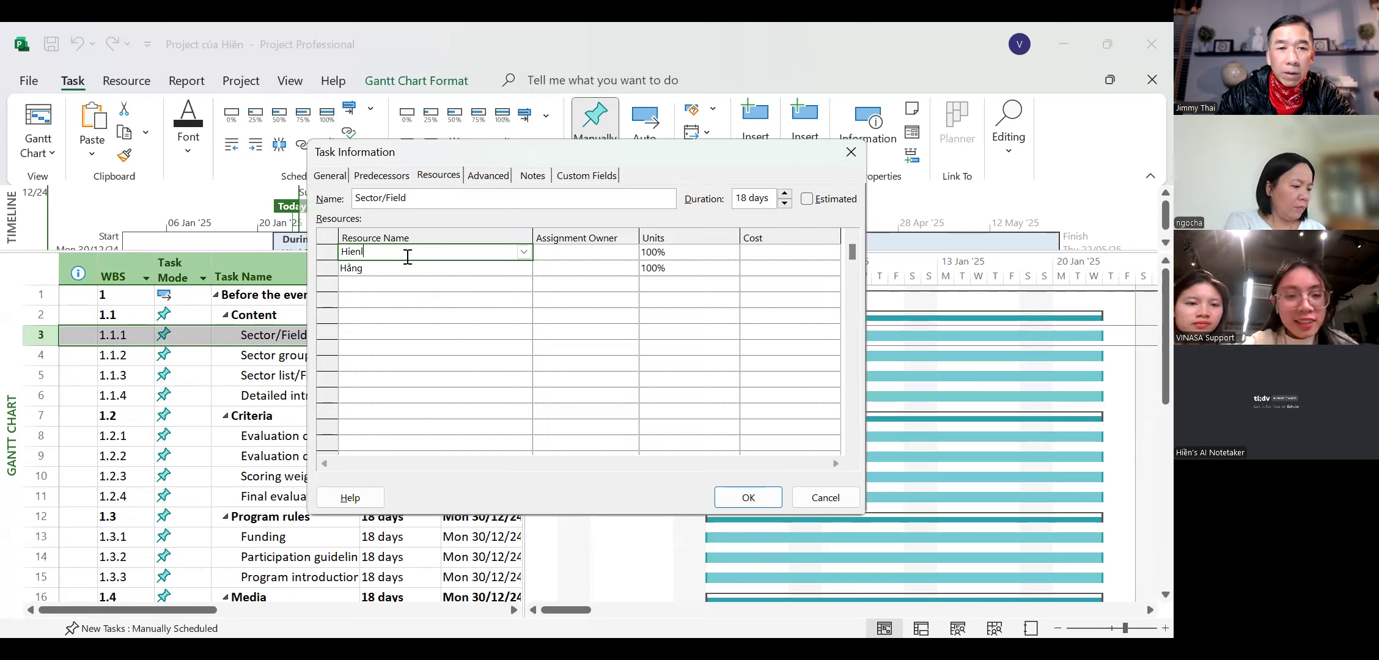
pyautogui.write('hienlt')
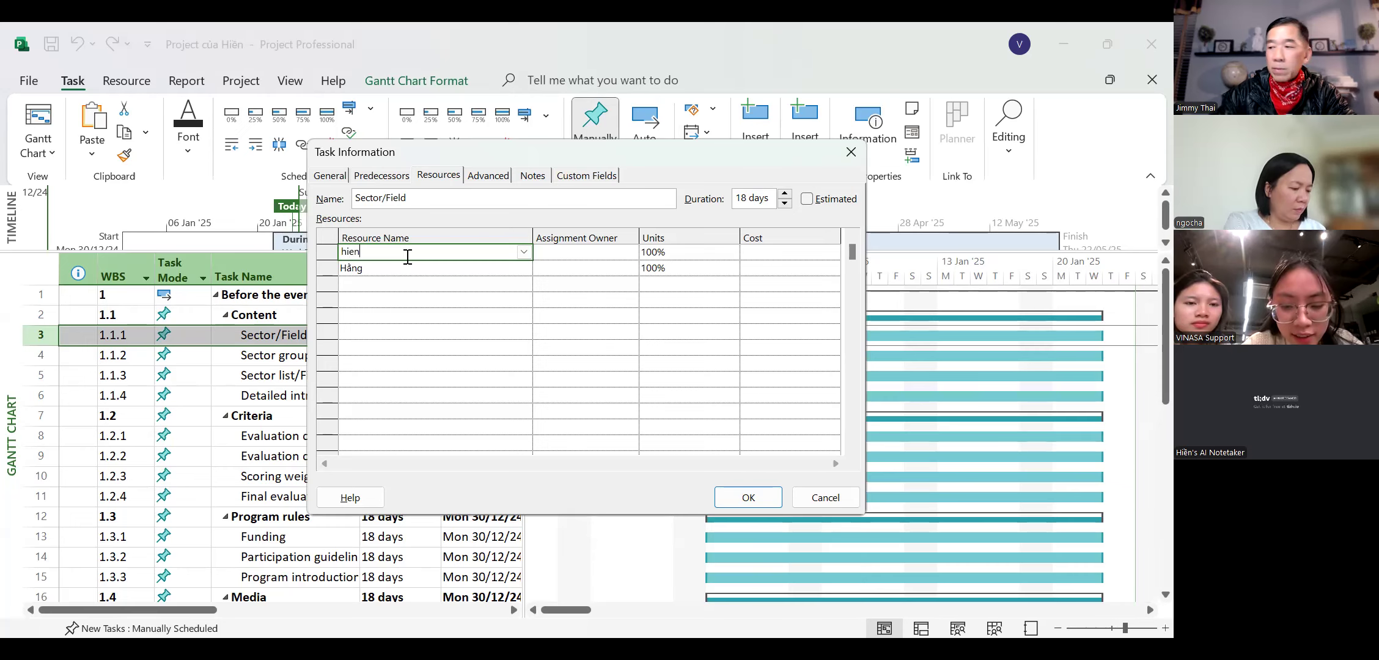
pyautogui.click(388, 274)
pyautogui.write('hangbb')
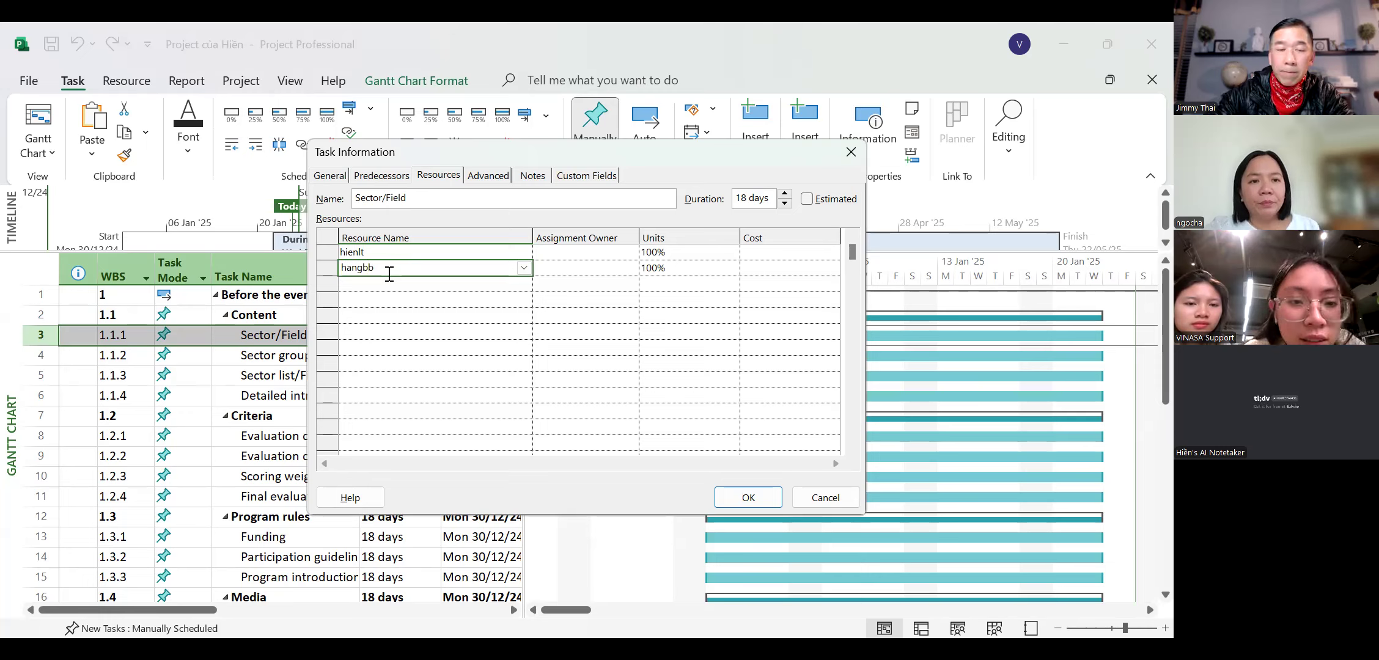
pyautogui.click(391, 283)
pyautogui.write('phuongpk')
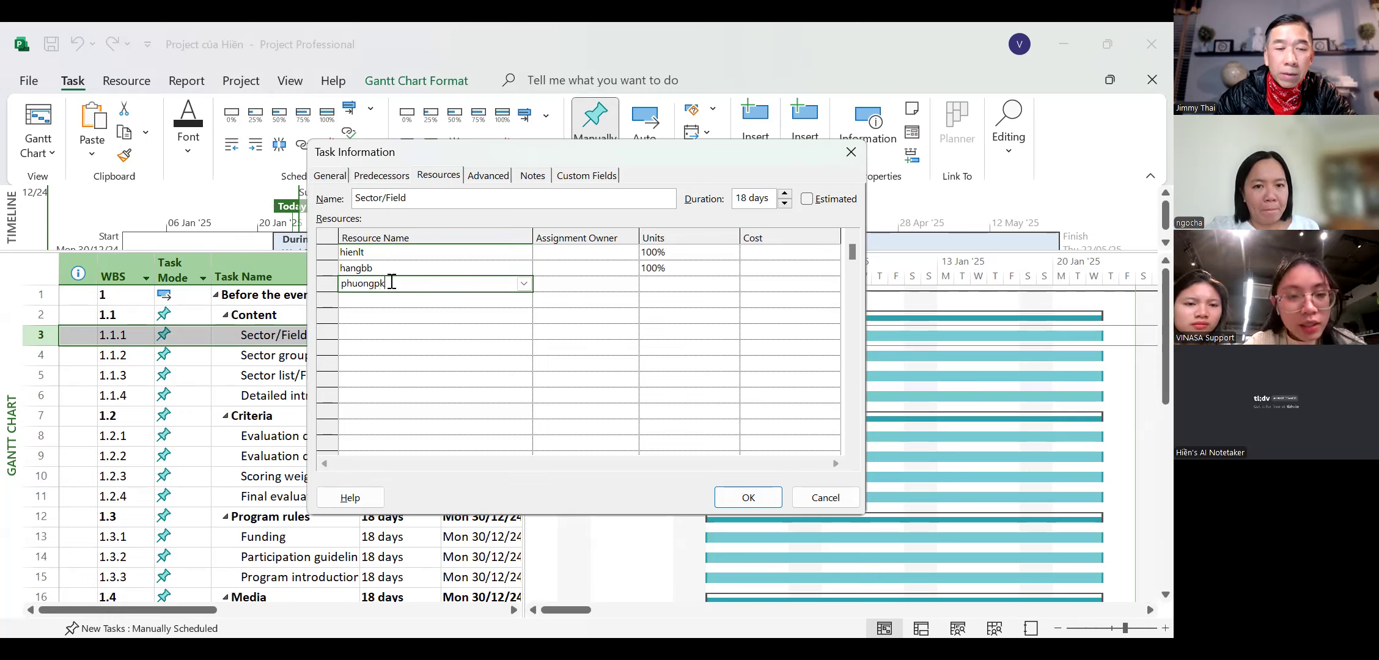
pyautogui.click(399, 315)
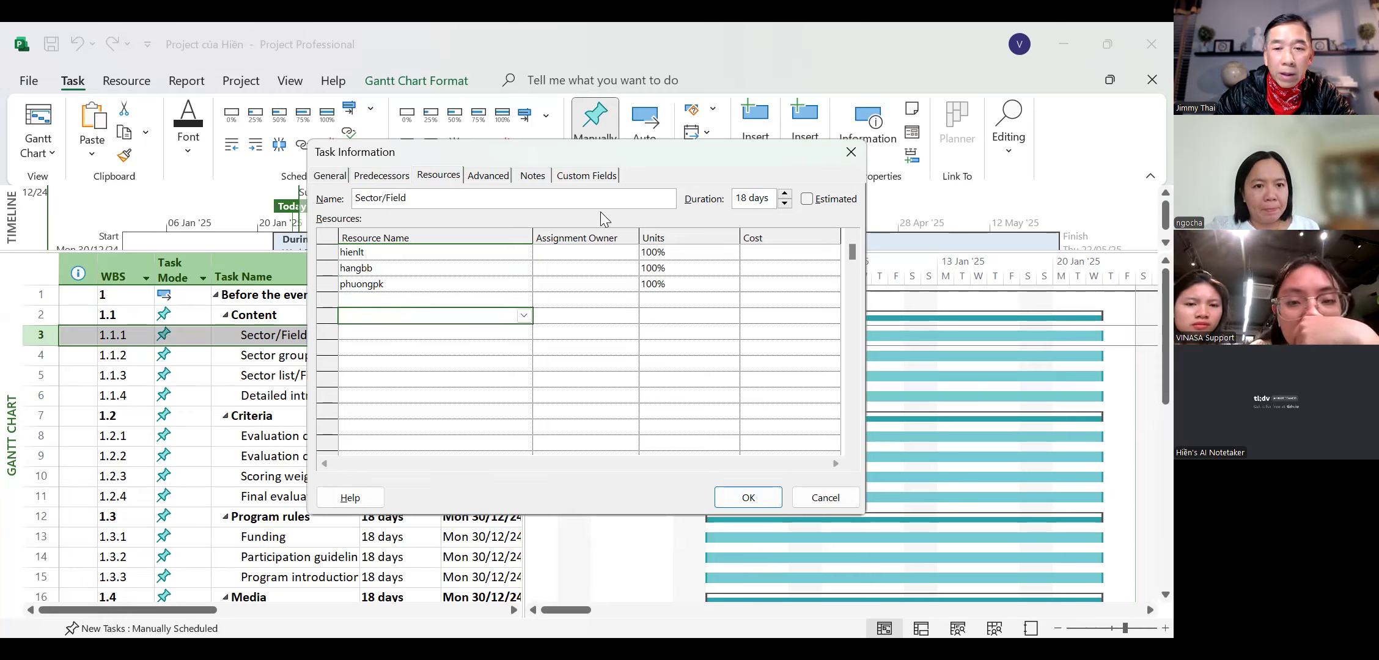
# - Check the first resource's name entry against the available resource choices
pyautogui.click(616, 256)
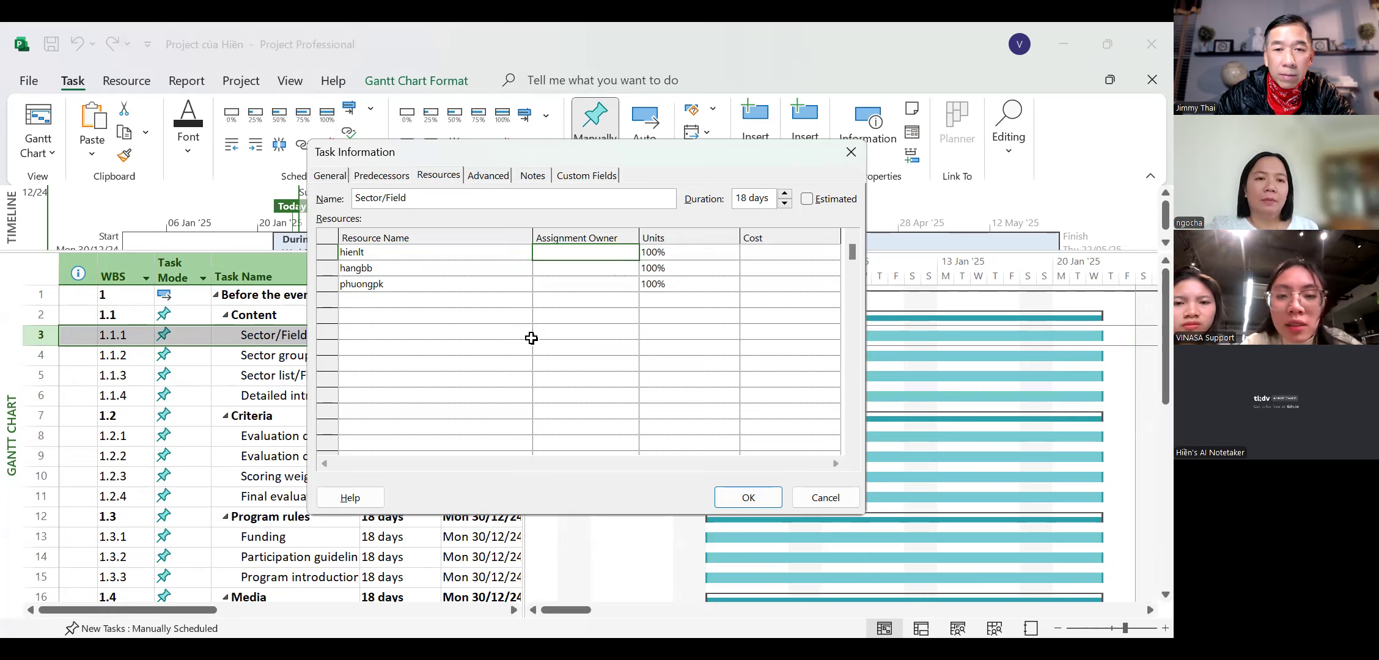
pyautogui.click(608, 334)
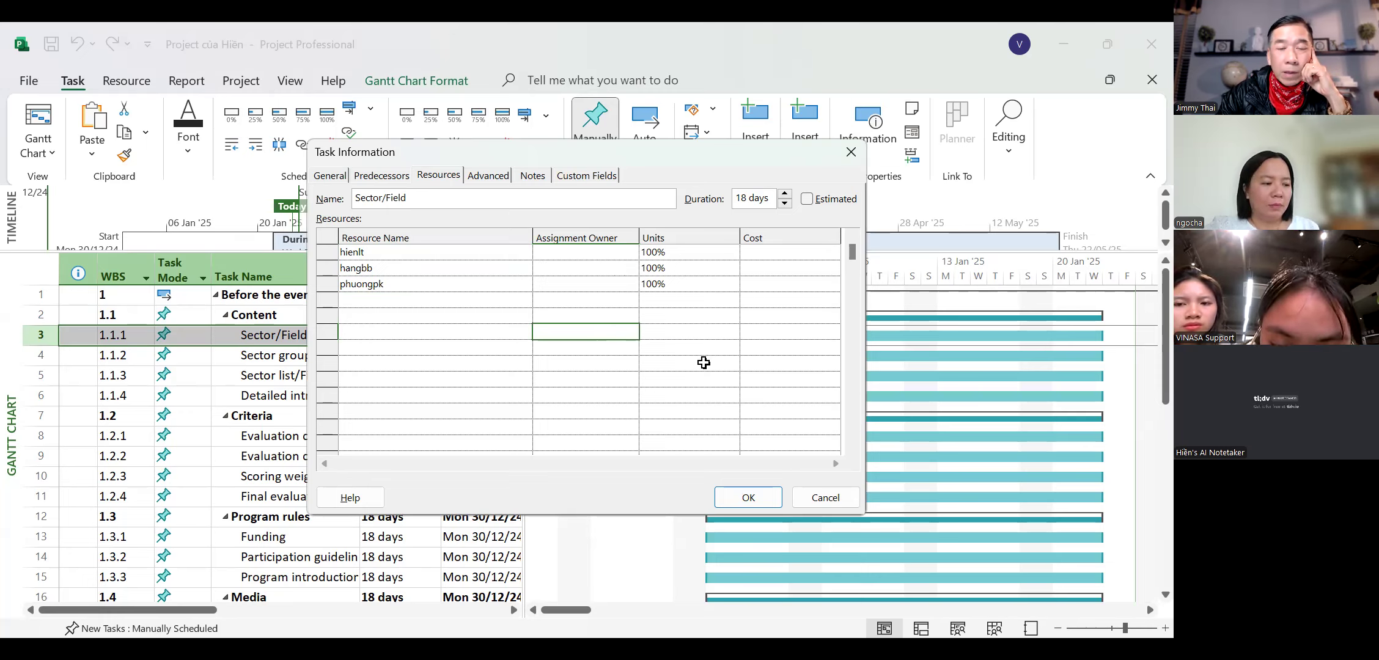
pyautogui.click(459, 252)
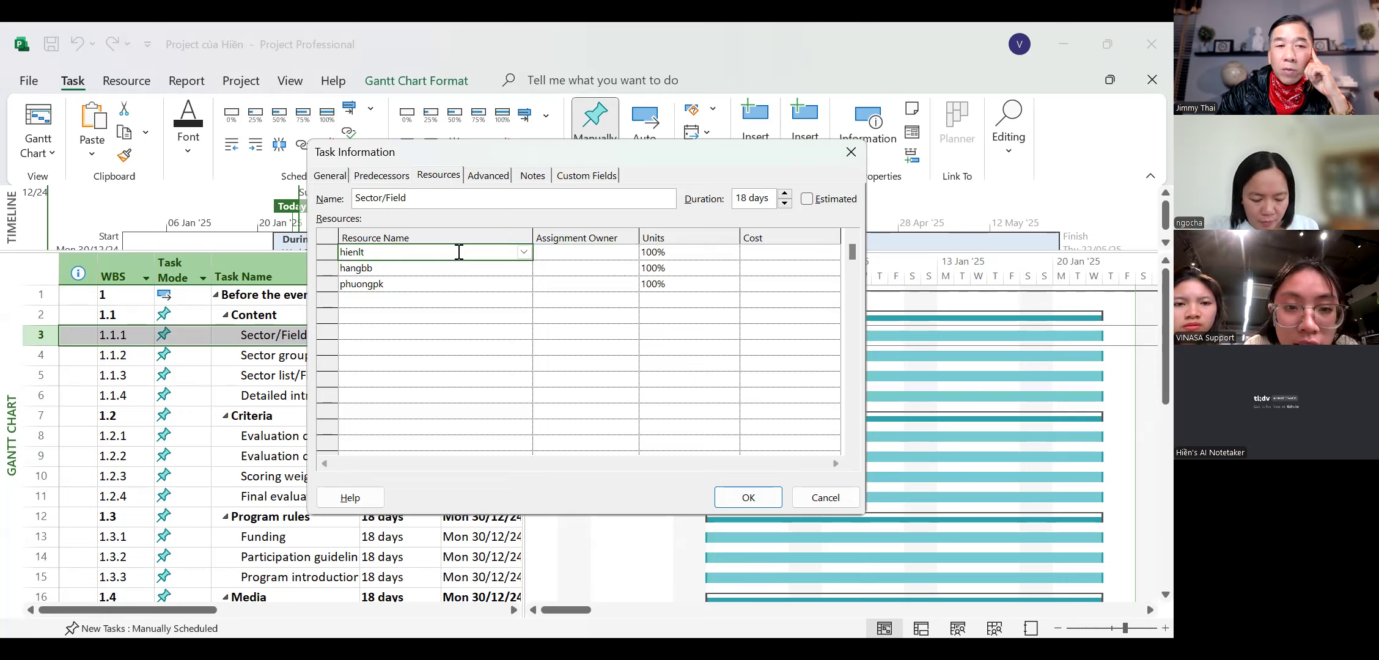
pyautogui.click(519, 253)
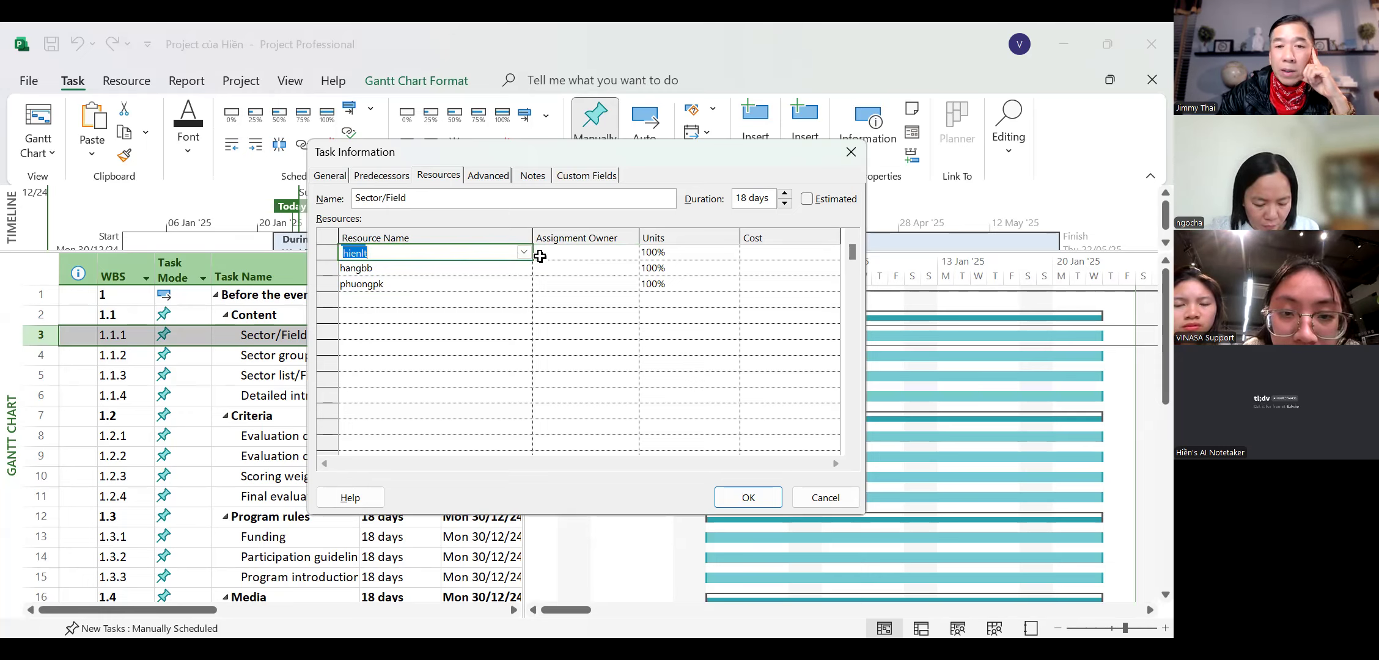
pyautogui.click(563, 273)
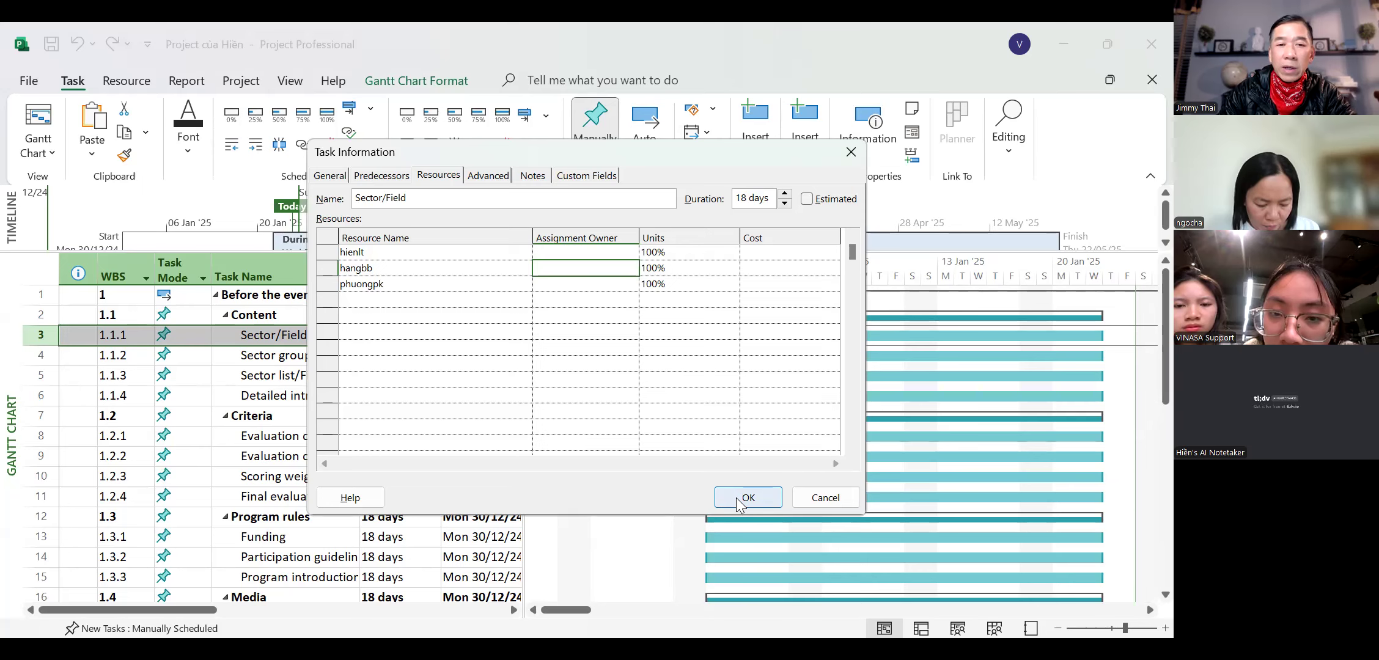
# - Set the third resource's units to 50% and confirm the assignments
pyautogui.click(683, 255)
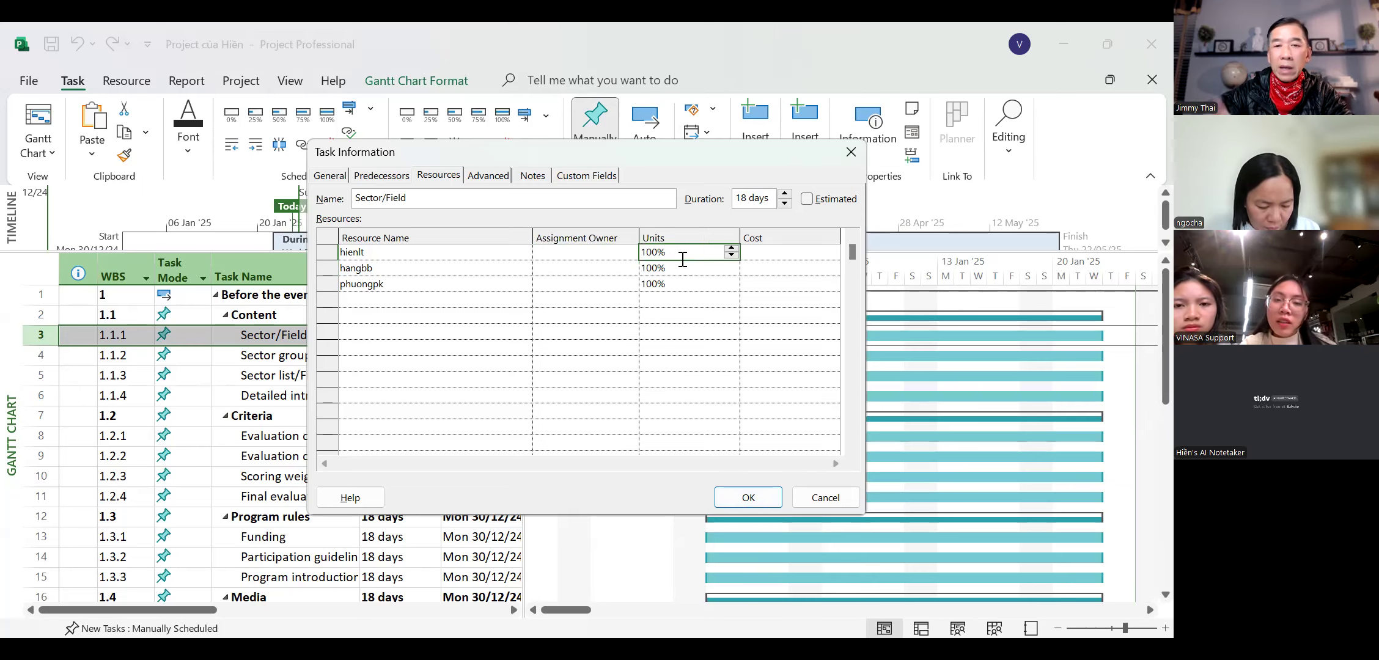
pyautogui.click(718, 268)
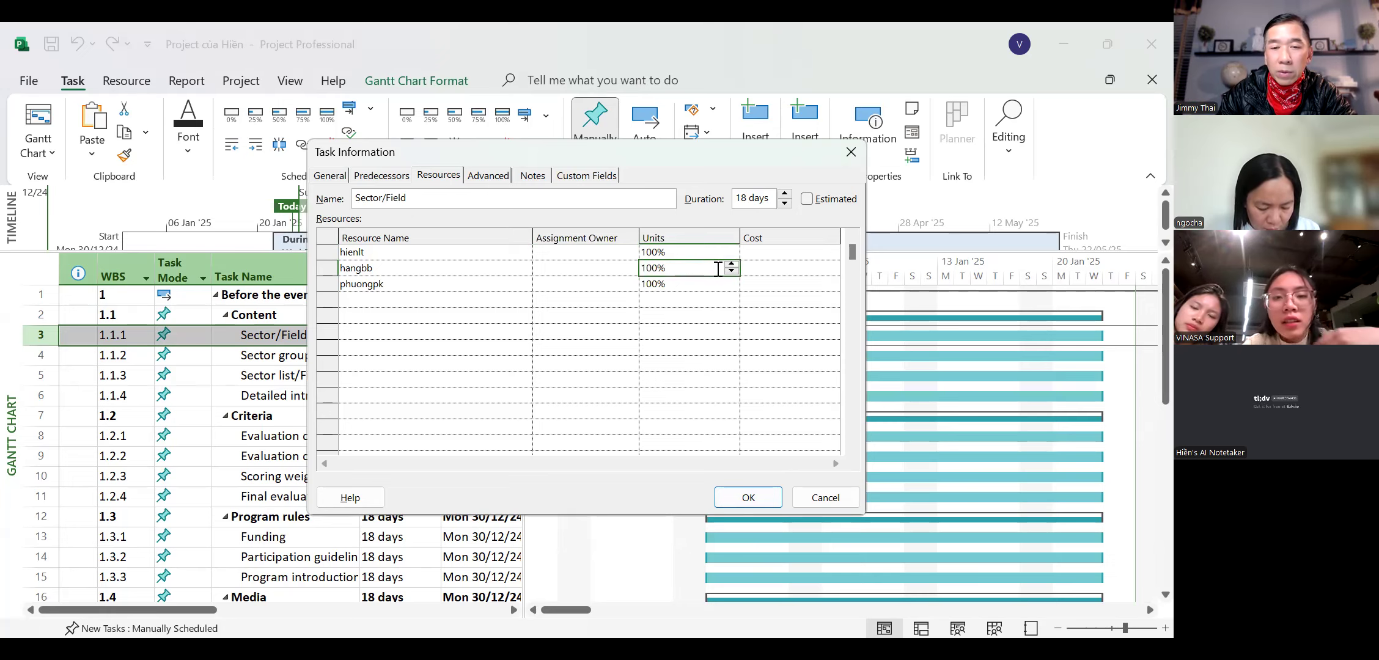
pyautogui.click(716, 284)
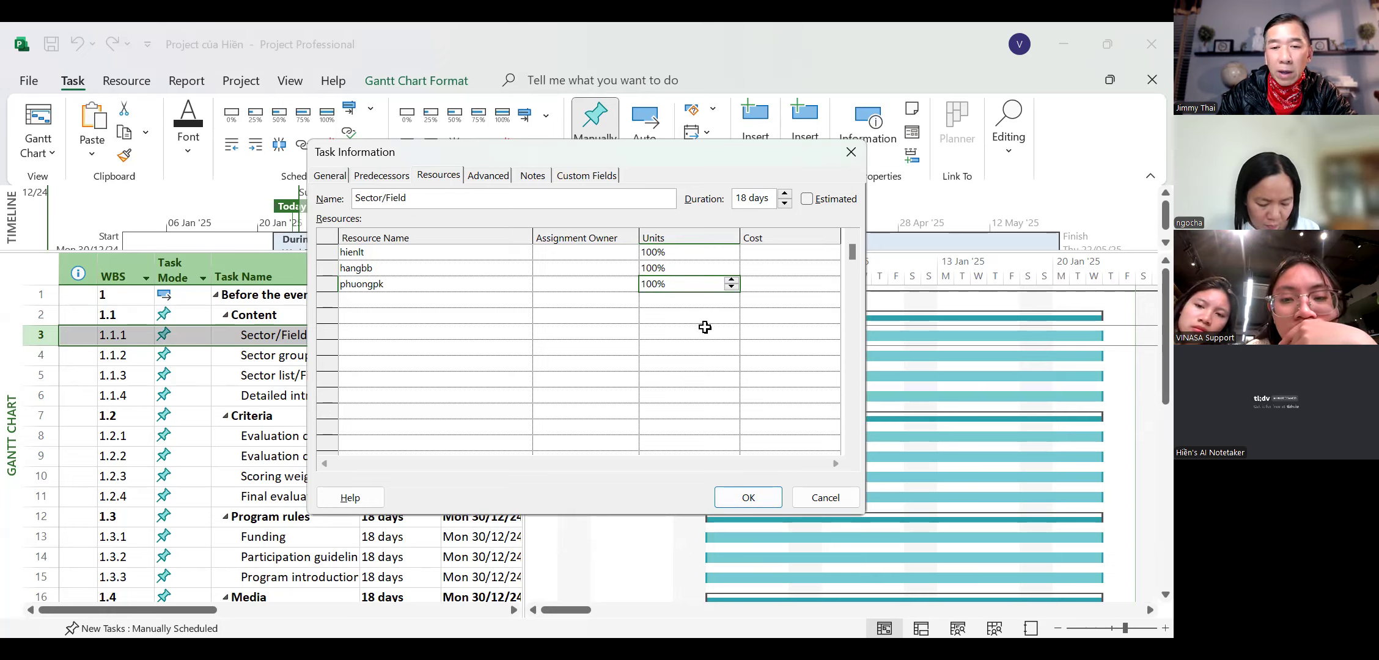
pyautogui.click(731, 287)
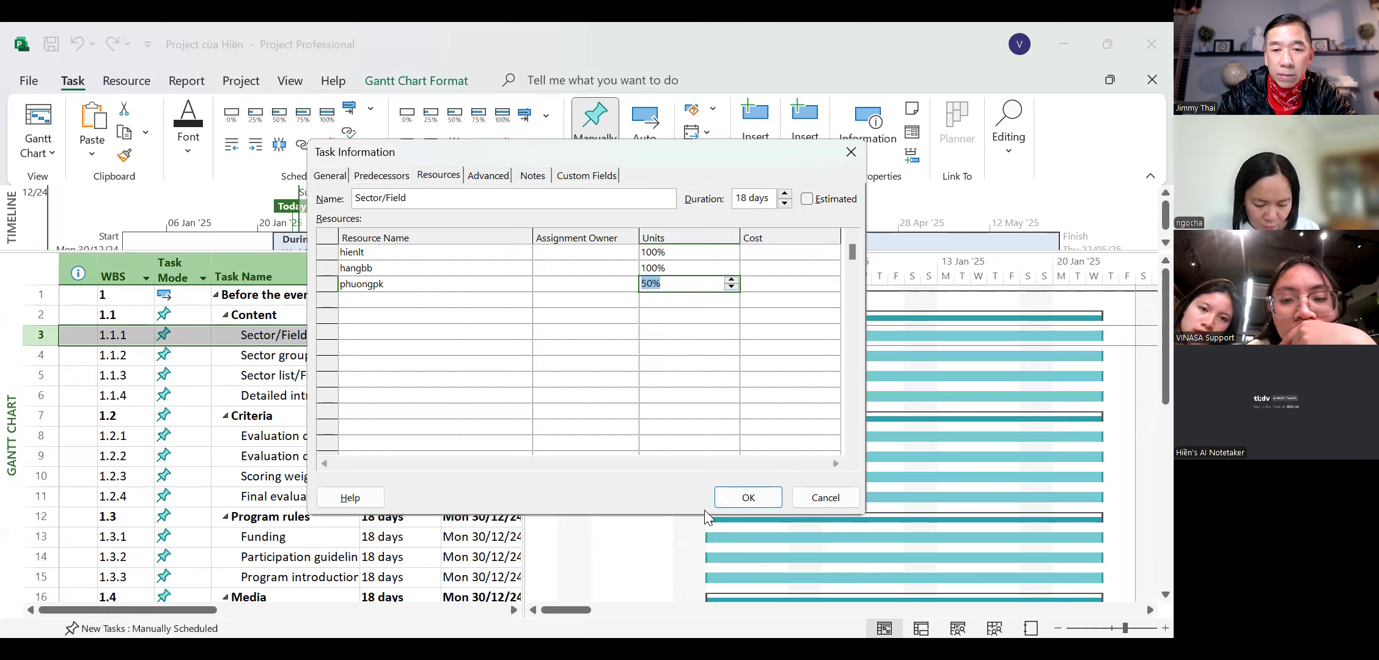
pyautogui.click(727, 497)
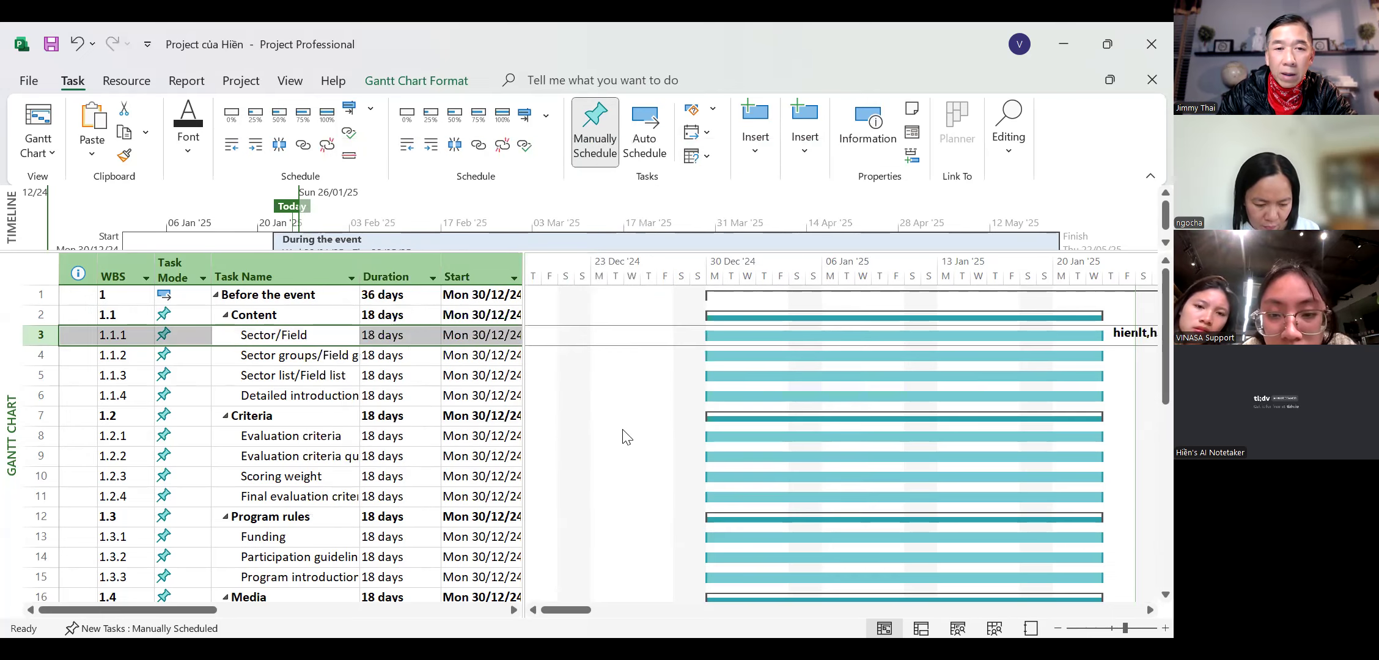
# - Narrow the Predecessors and Baseline Work columns, then show the Resource Sheet
pyautogui.hscroll(-3, 626, 437)
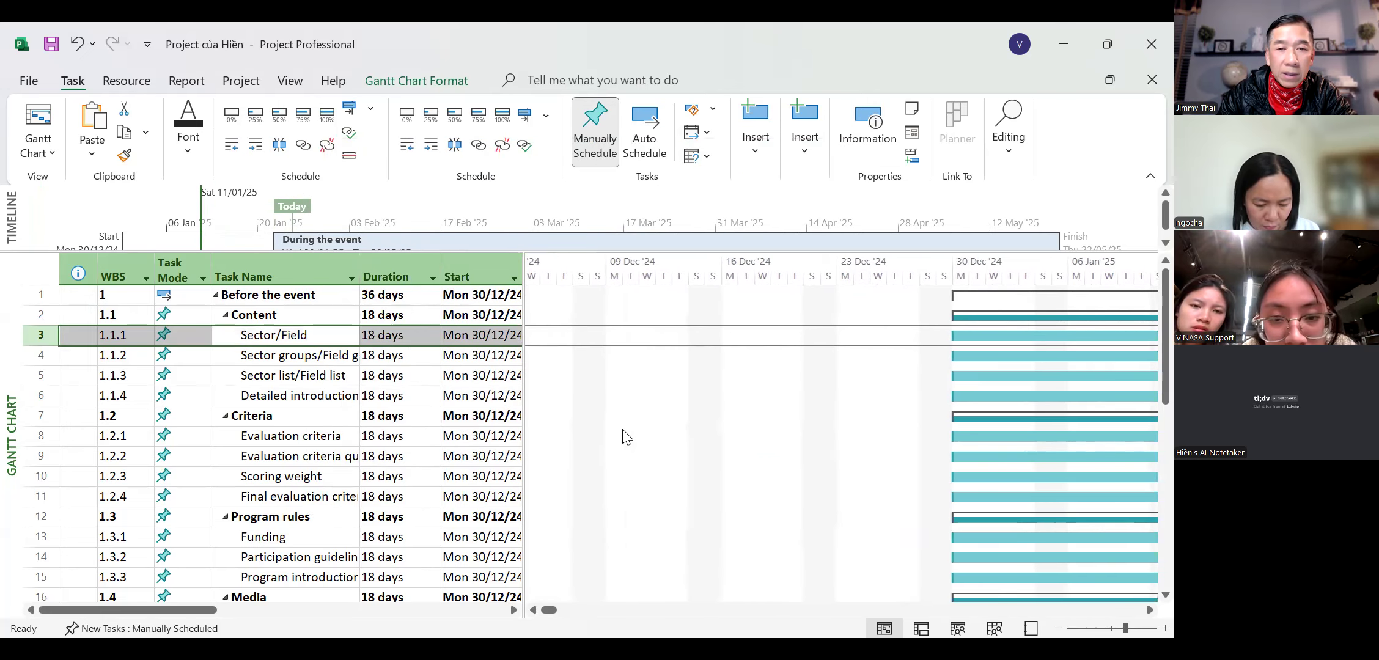
pyautogui.hscroll(-3, 627, 436)
pyautogui.hscroll(1, 623, 435)
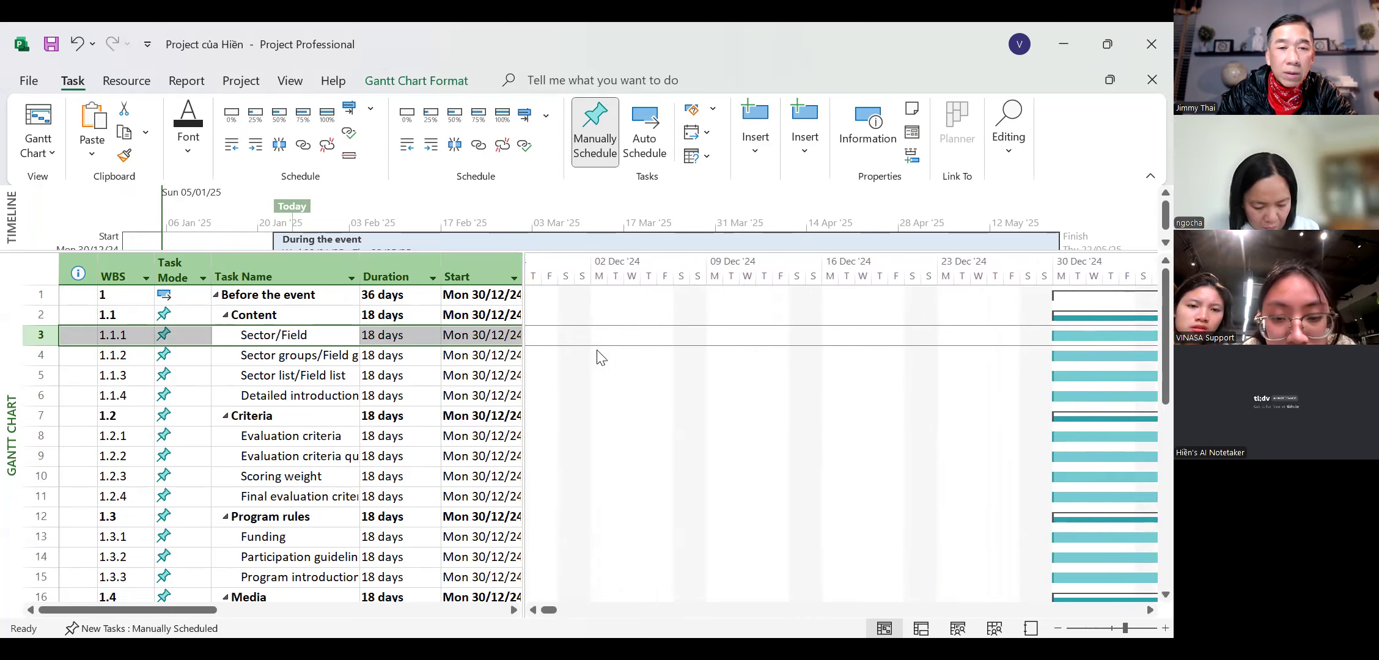
pyautogui.hscroll(-5, 599, 357)
pyautogui.hscroll(10, 600, 357)
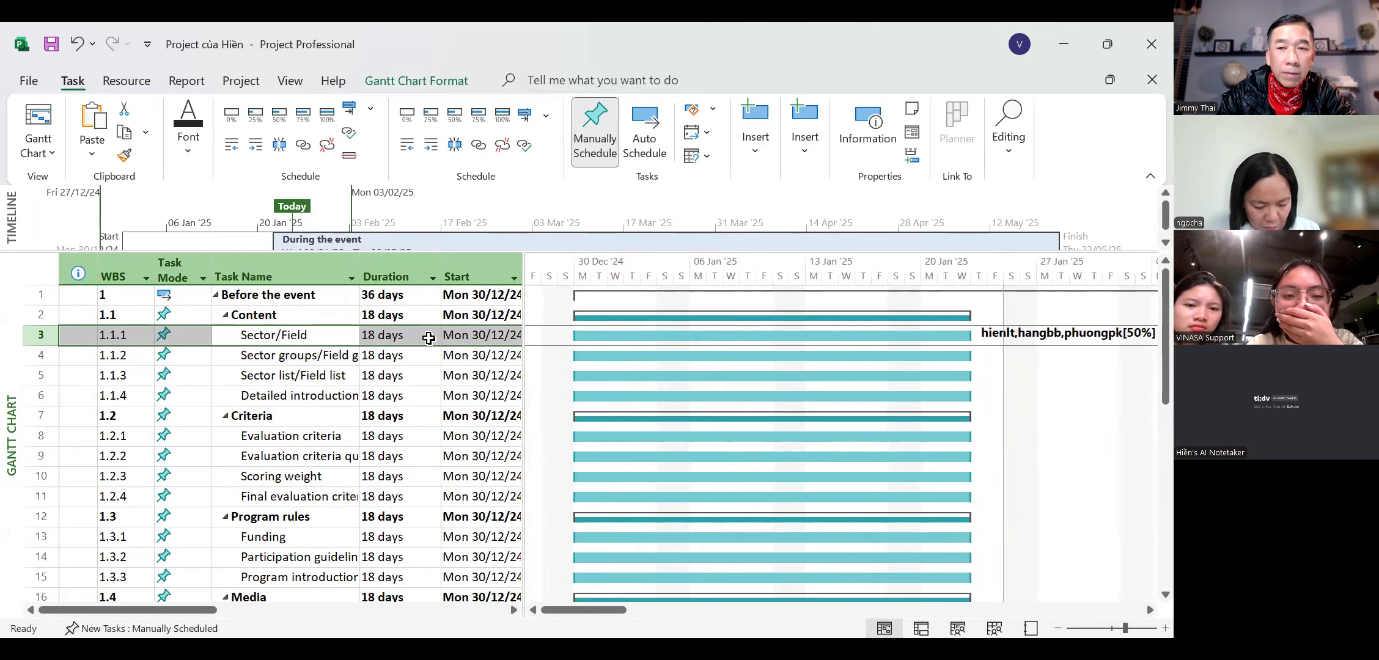
pyautogui.hscroll(5, 429, 338)
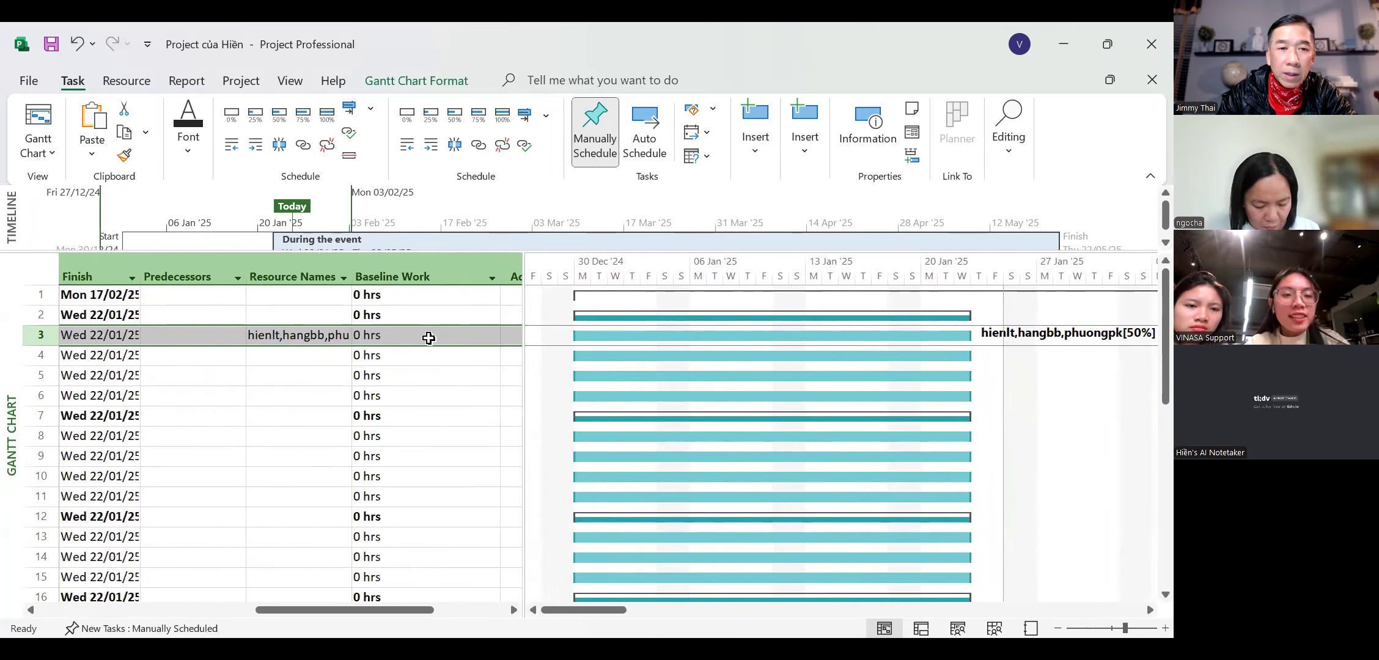
pyautogui.hscroll(-2, 277, 299)
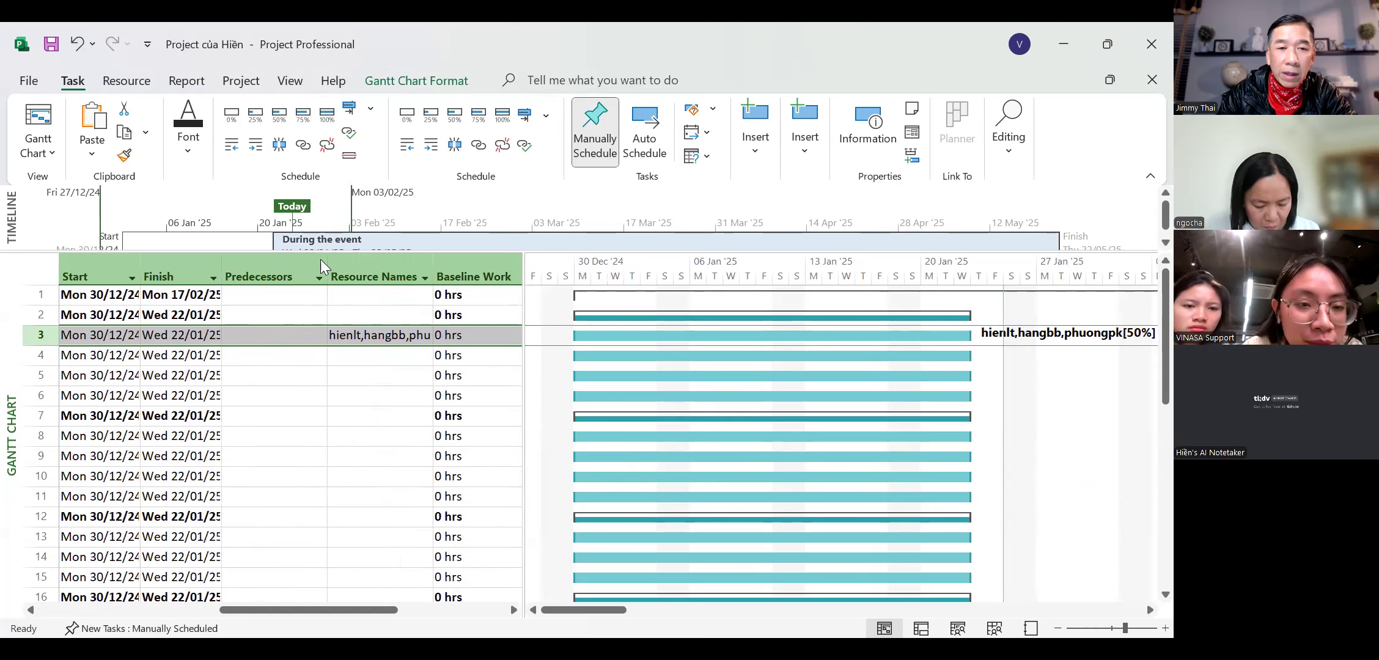
pyautogui.moveTo(329, 267); pyautogui.dragTo(248, 267)
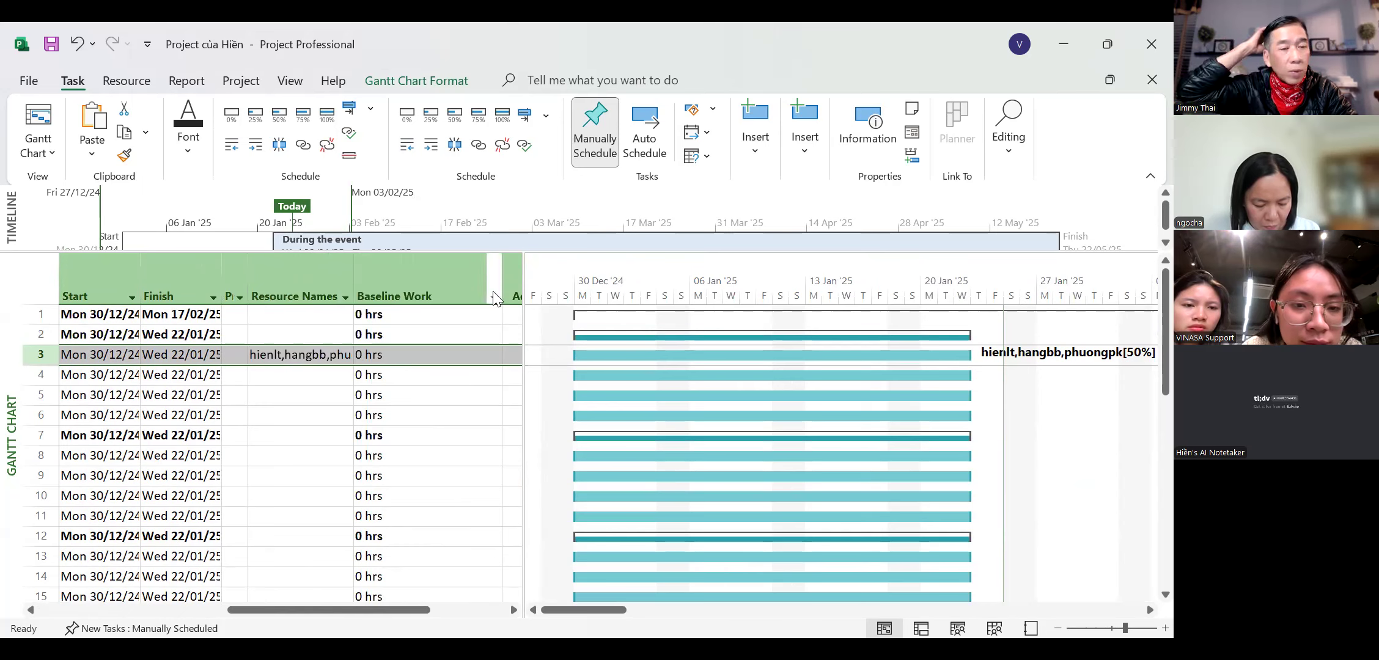
pyautogui.moveTo(501, 285); pyautogui.dragTo(423, 273)
pyautogui.hscroll(-5, 343, 335)
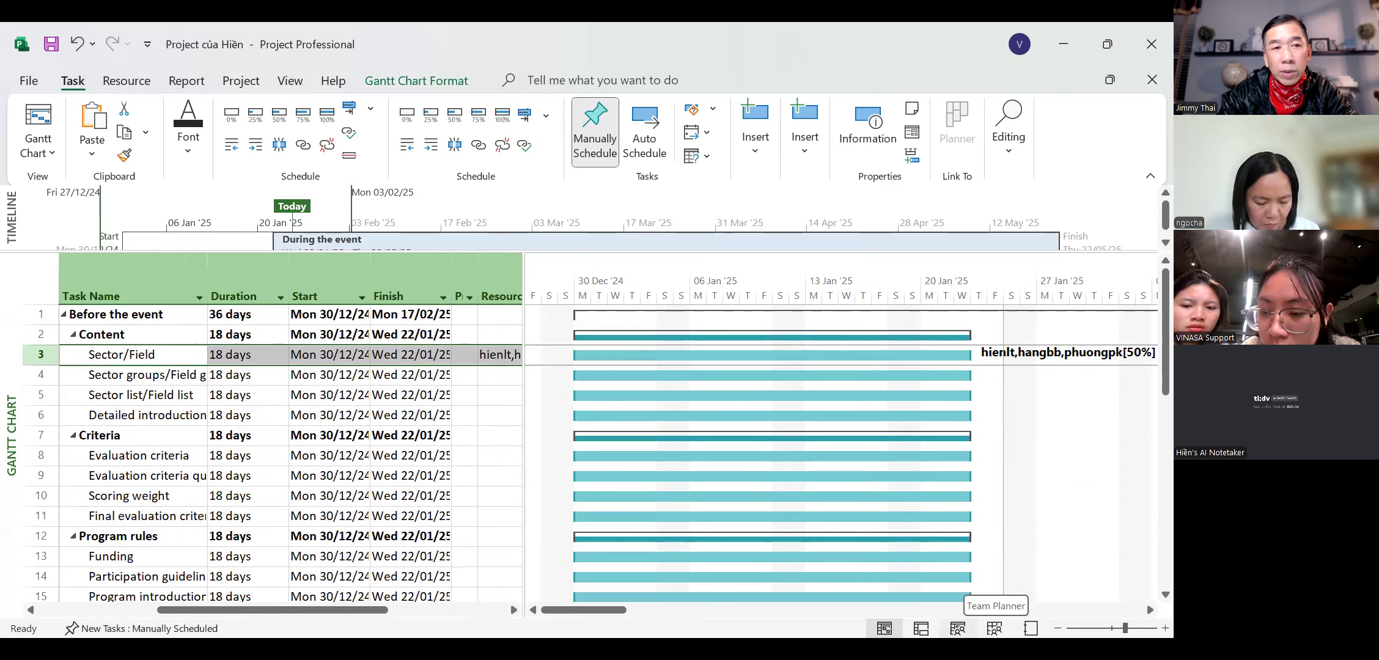
pyautogui.click(994, 629)
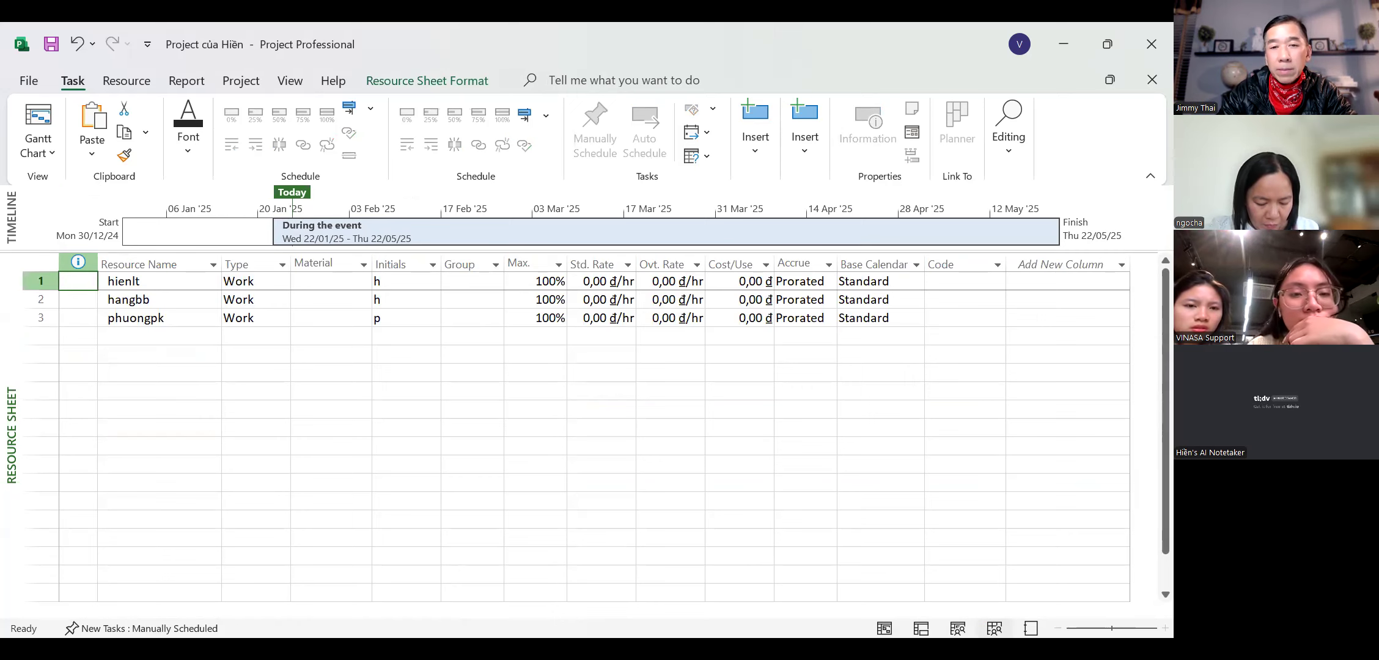
# - Inspect the first resource's Type choices, keeping it as Work
pyautogui.click(386, 282)
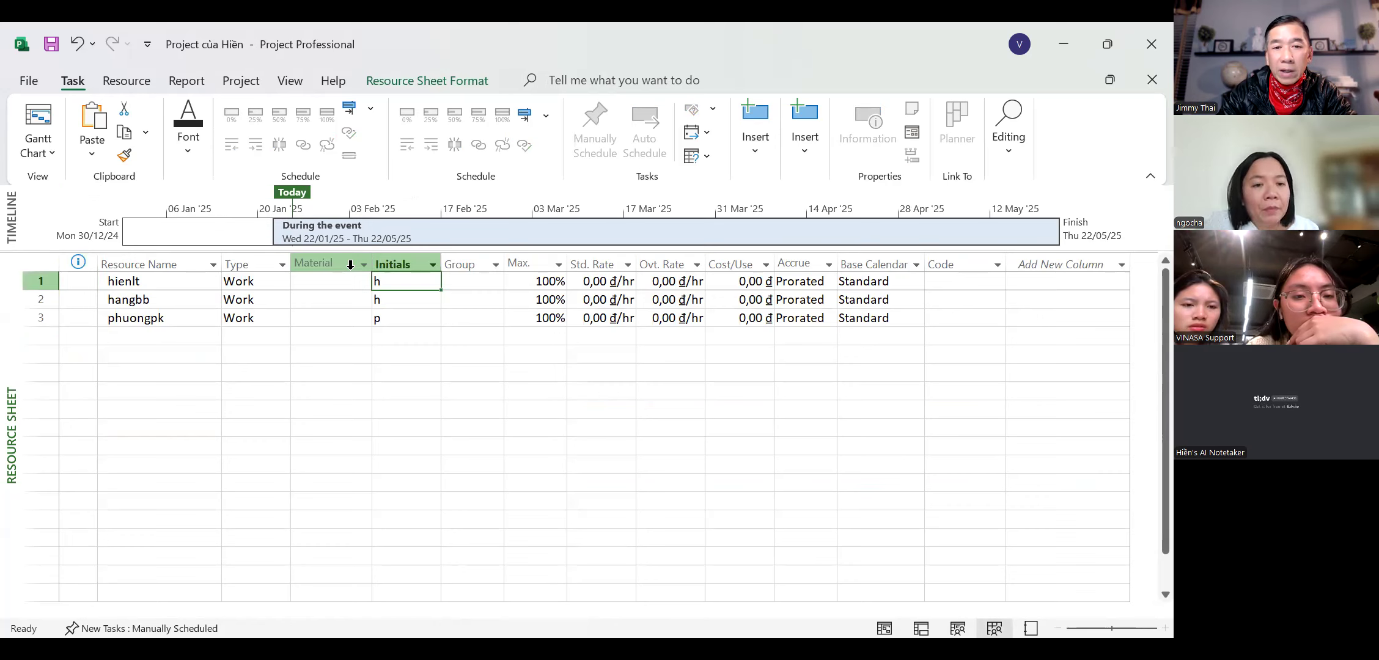
pyautogui.click(276, 286)
pyautogui.click(283, 282)
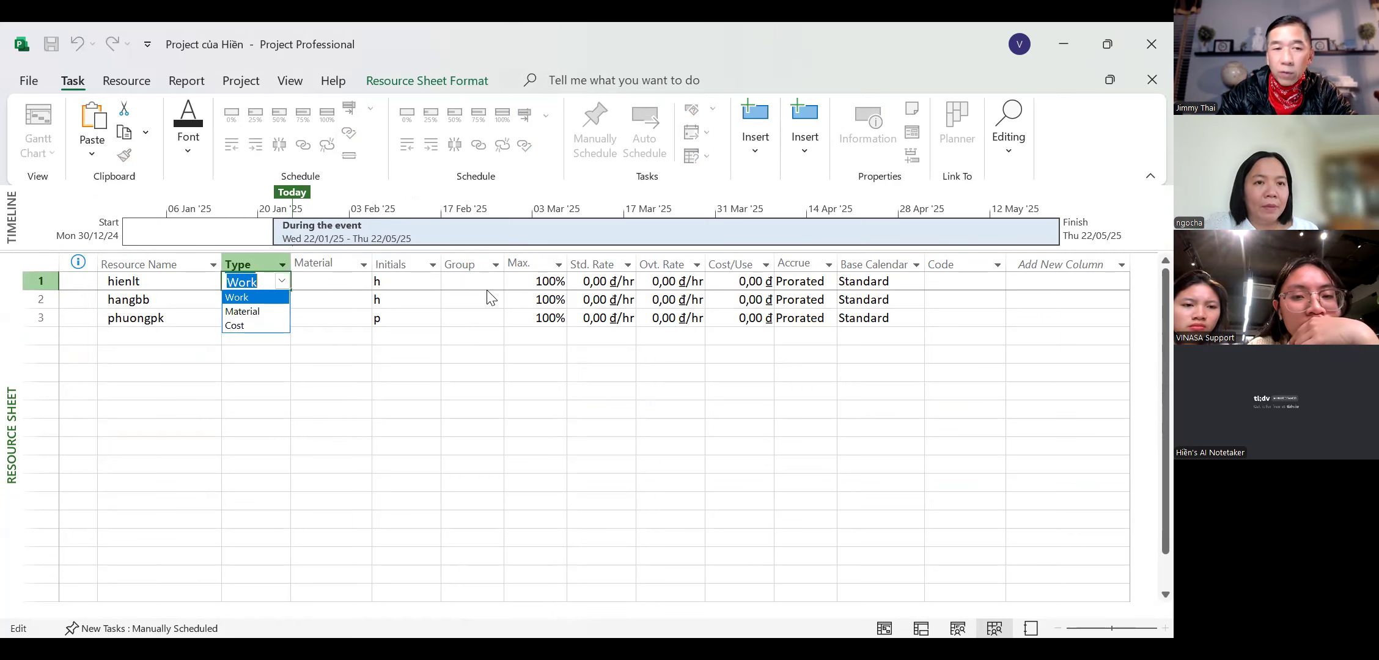
pyautogui.click(560, 267)
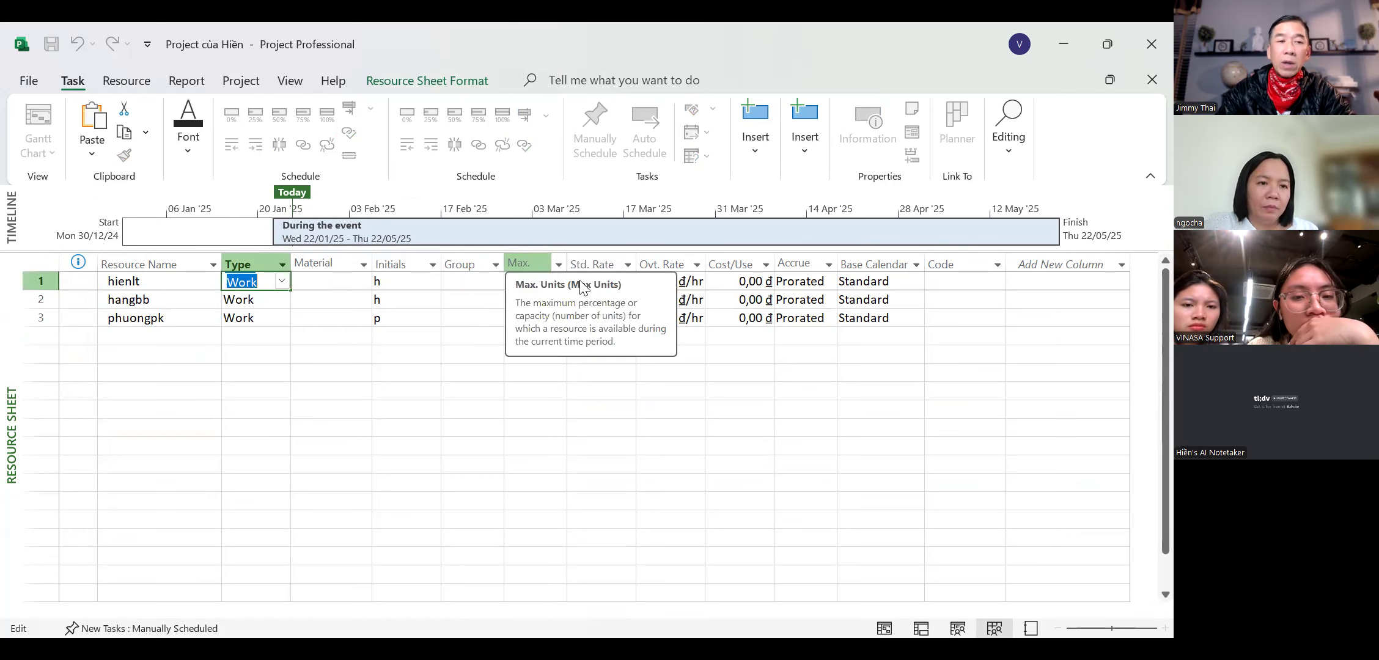
pyautogui.press('Escape')
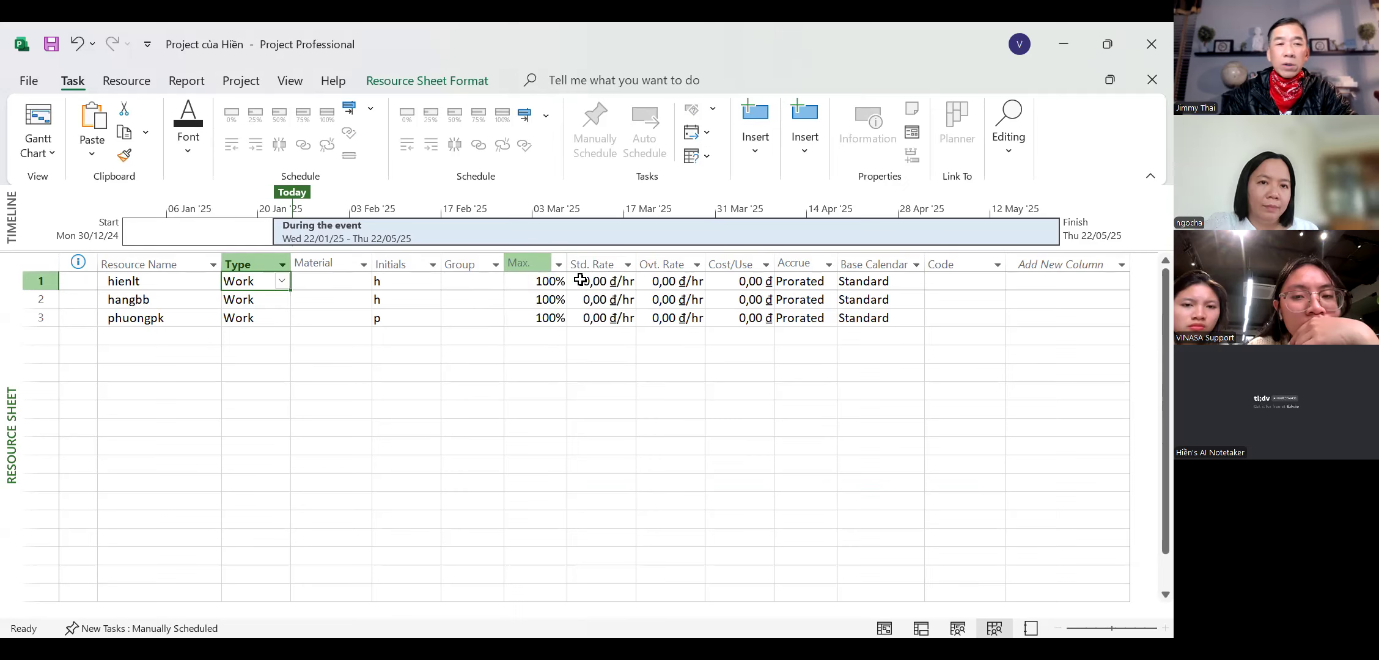
# - Check the third resource's base calendar, keeping it as Standard
pyautogui.click(749, 339)
pyautogui.click(824, 334)
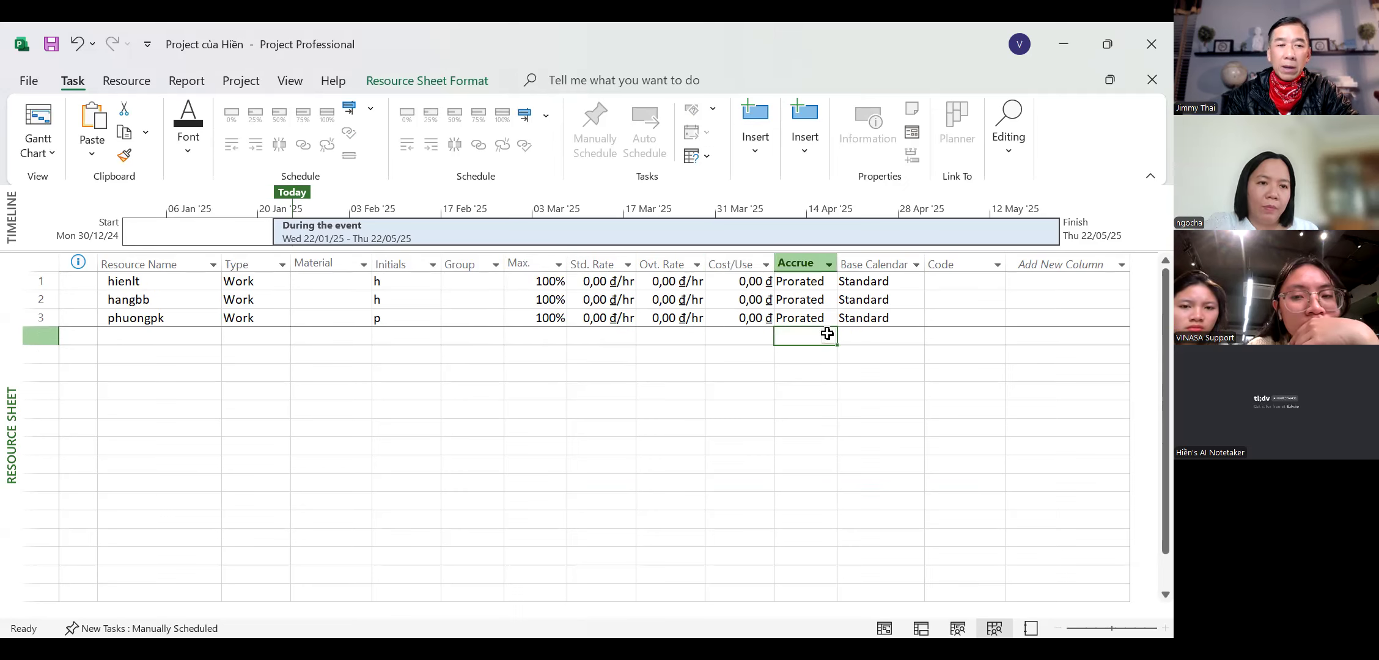
pyautogui.press('Tab')
pyautogui.click(872, 321)
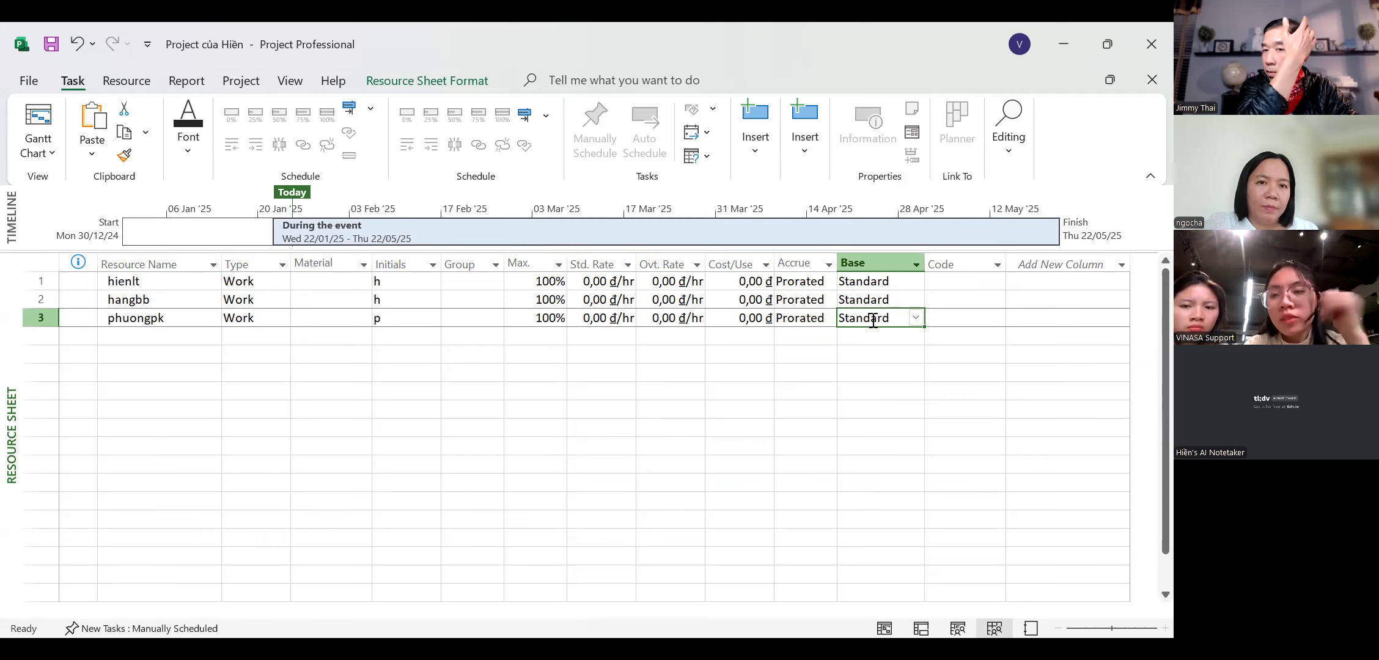
pyautogui.click(923, 317)
pyautogui.click(917, 317)
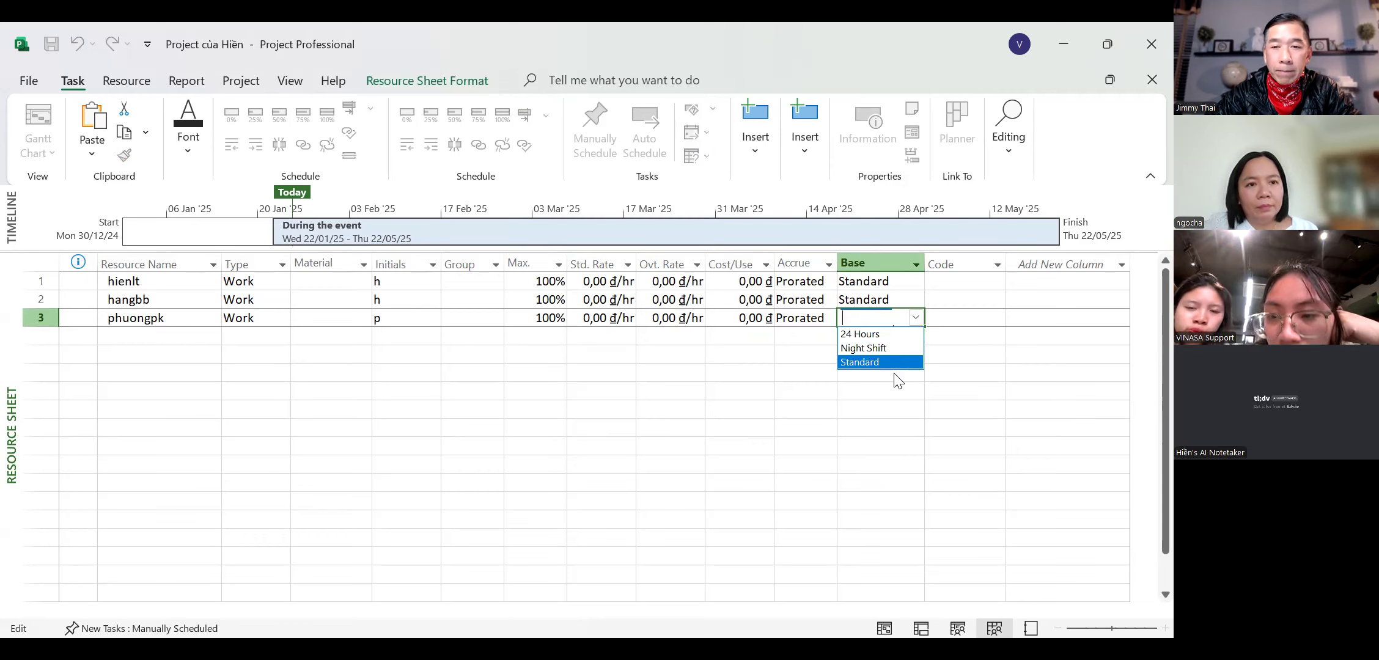
pyautogui.click(896, 378)
pyautogui.click(798, 375)
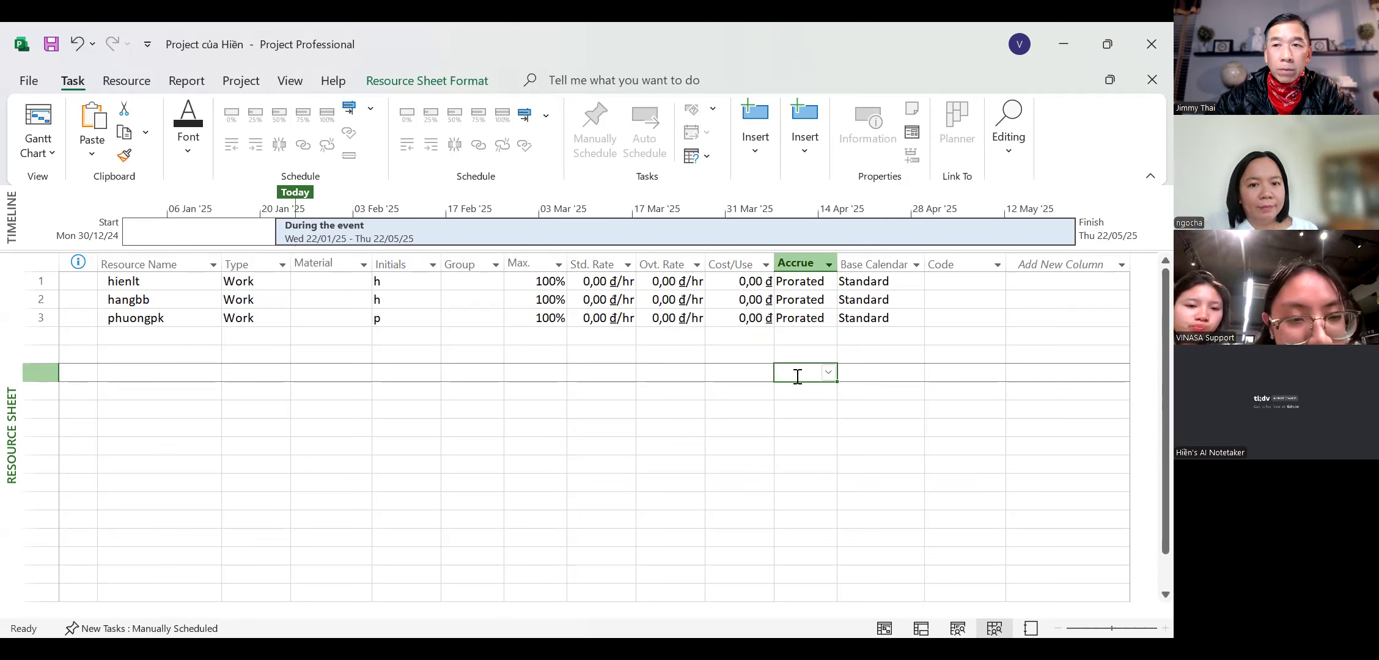
# - Review the Type filter and first resource's details unchanged, then return to the Gantt Chart
pyautogui.click(283, 266)
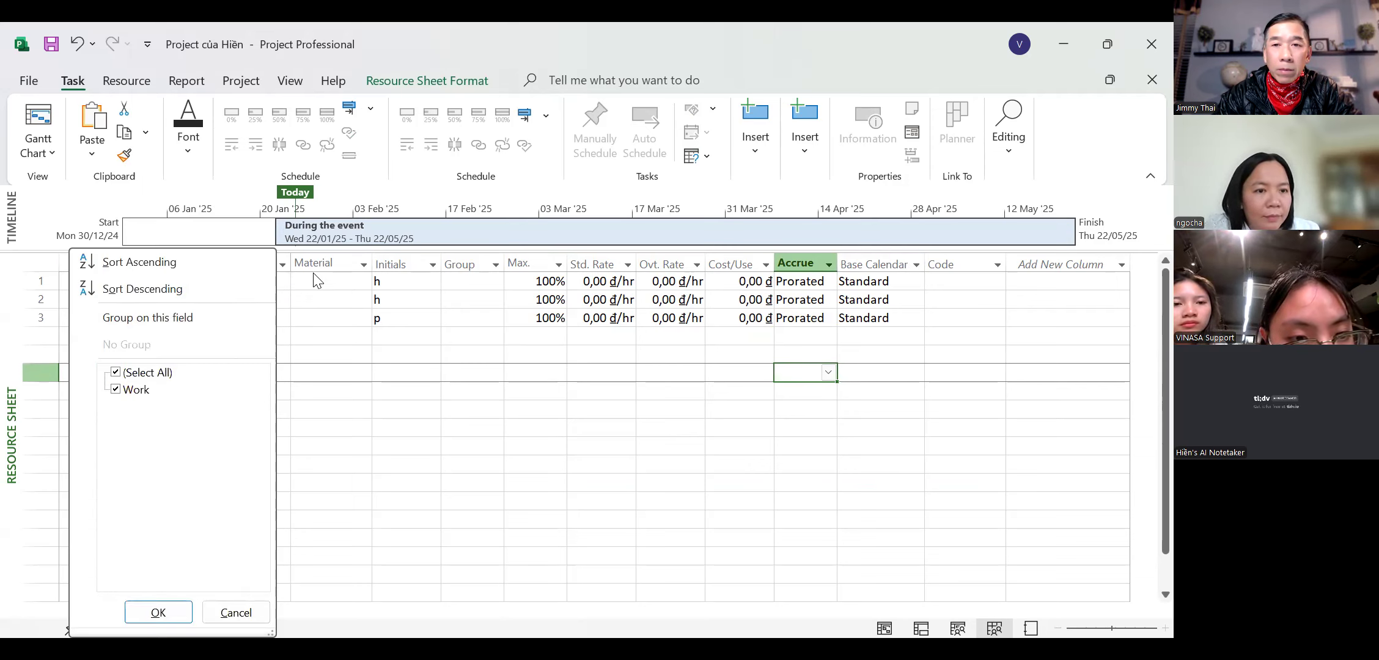
pyautogui.click(288, 277)
pyautogui.click(263, 282)
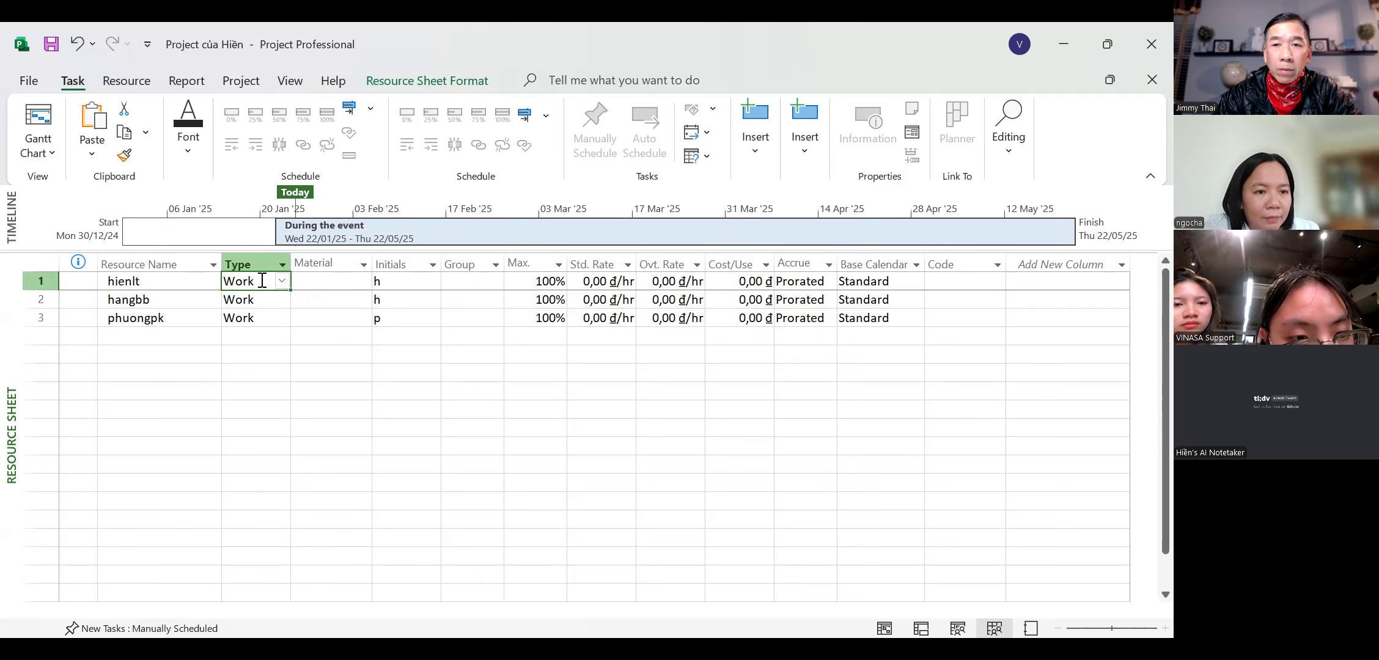
pyautogui.doubleClick(263, 283)
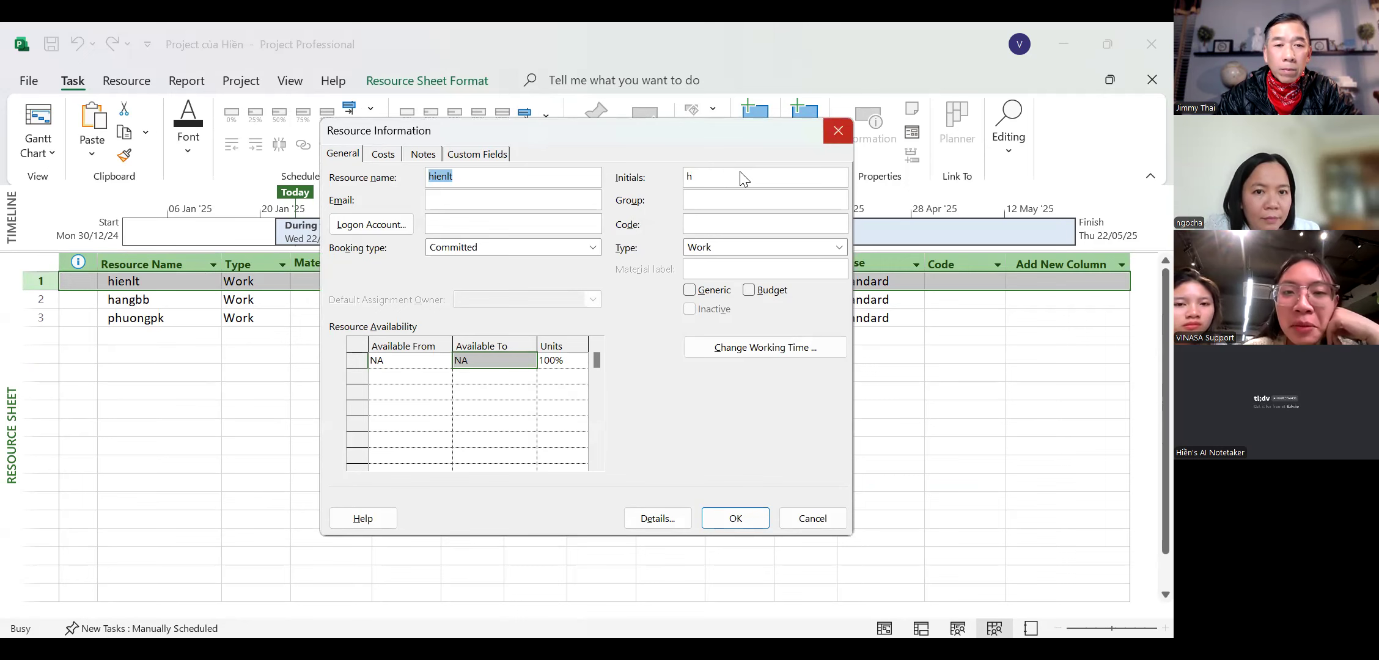
pyautogui.click(838, 131)
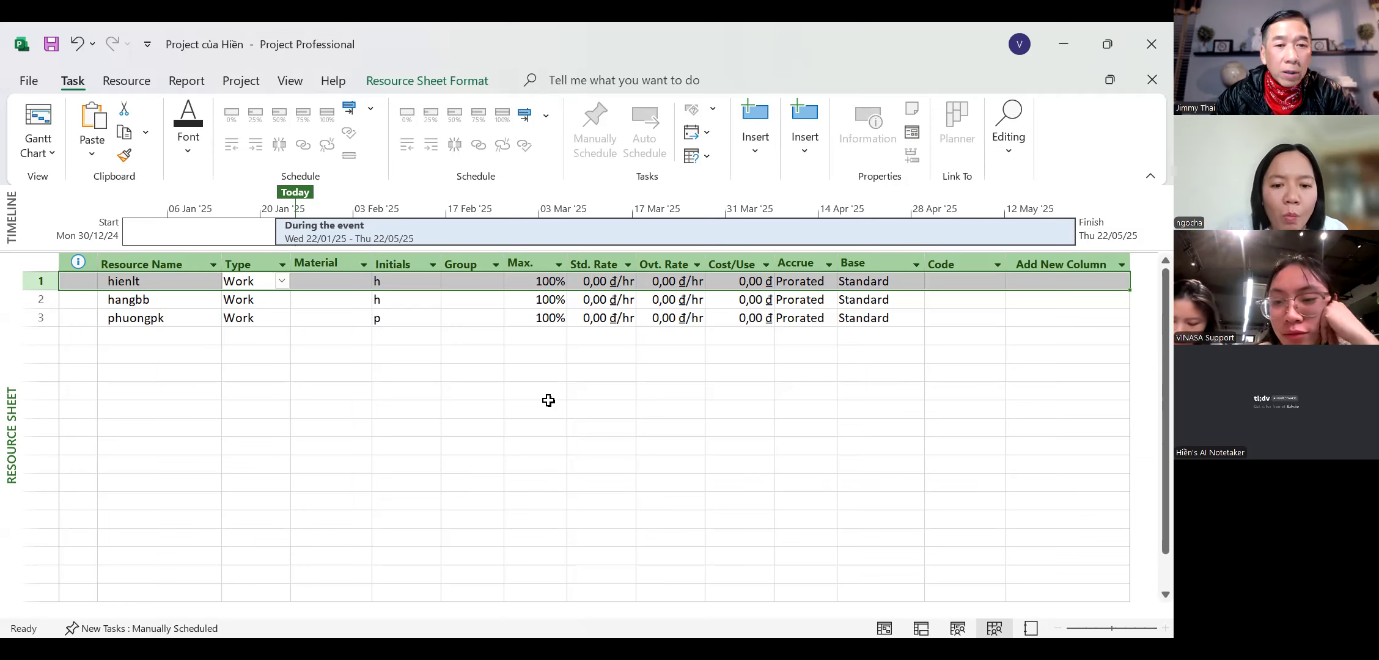
pyautogui.click(891, 629)
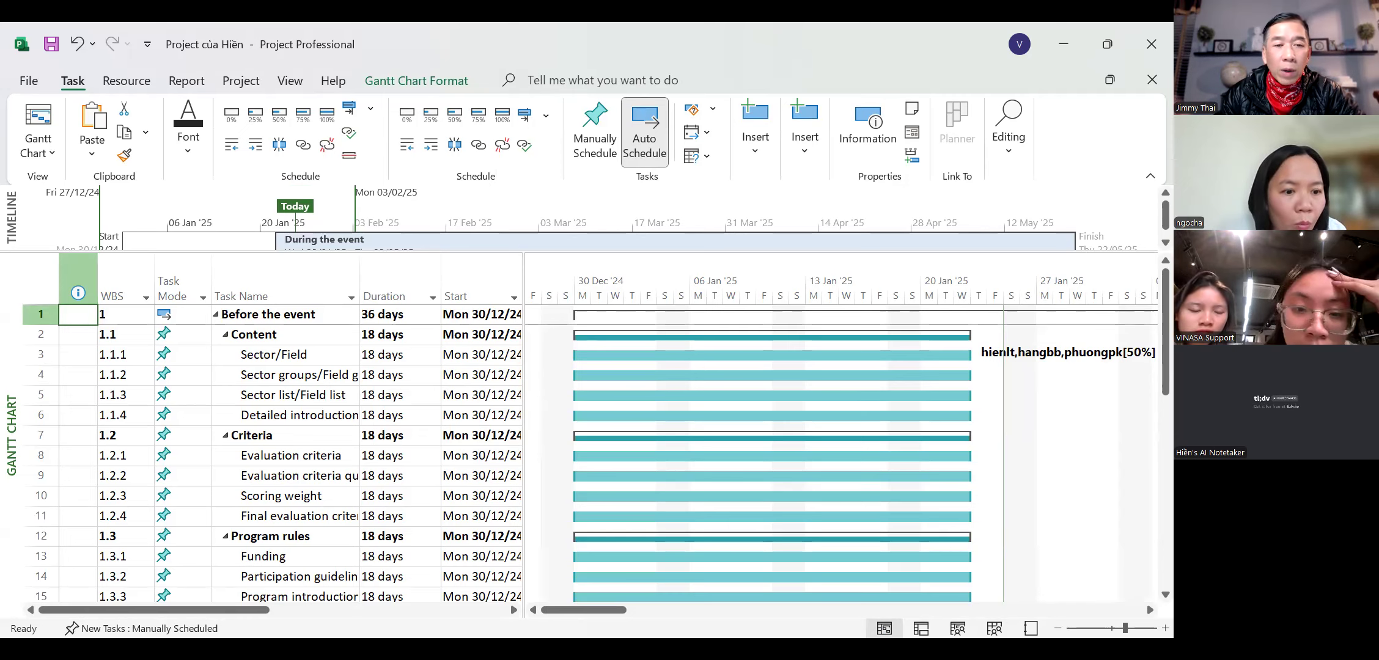
# - Widen the Predecessors column beside Resource Names in the task table
pyautogui.hscroll(3, 333, 339)
pyautogui.hscroll(3, 333, 339)
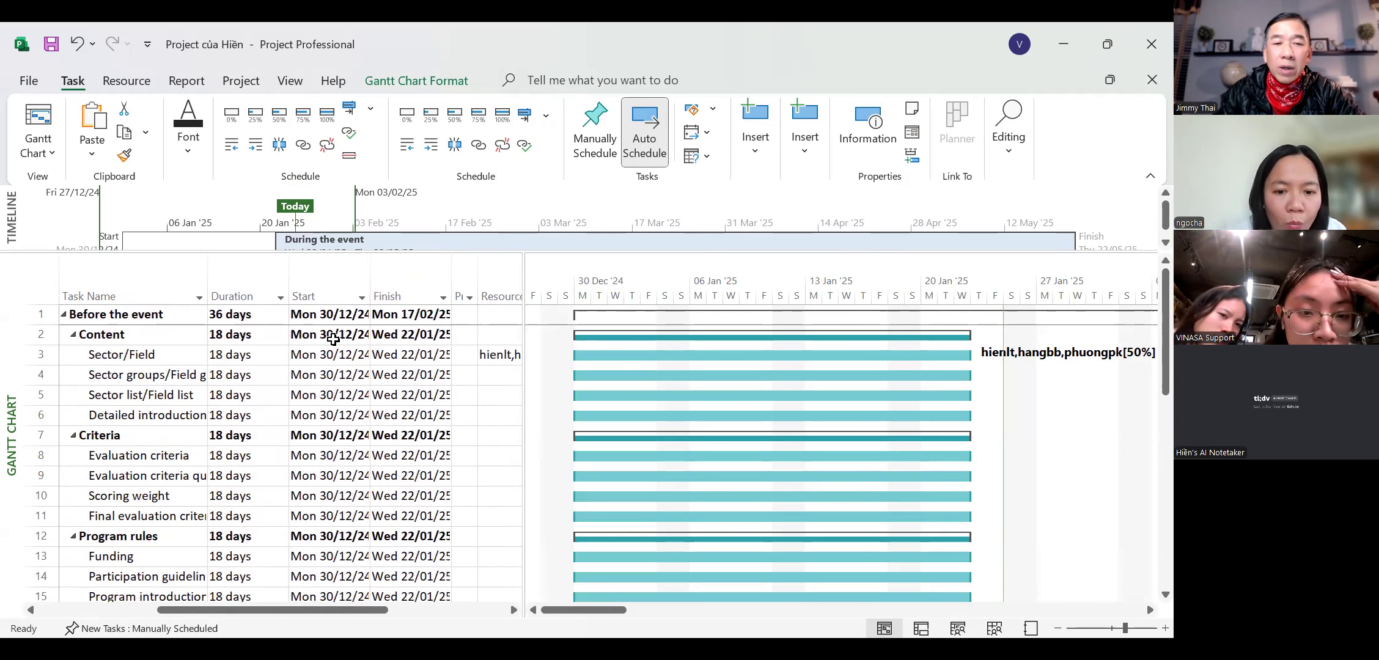
pyautogui.hscroll(2, 333, 339)
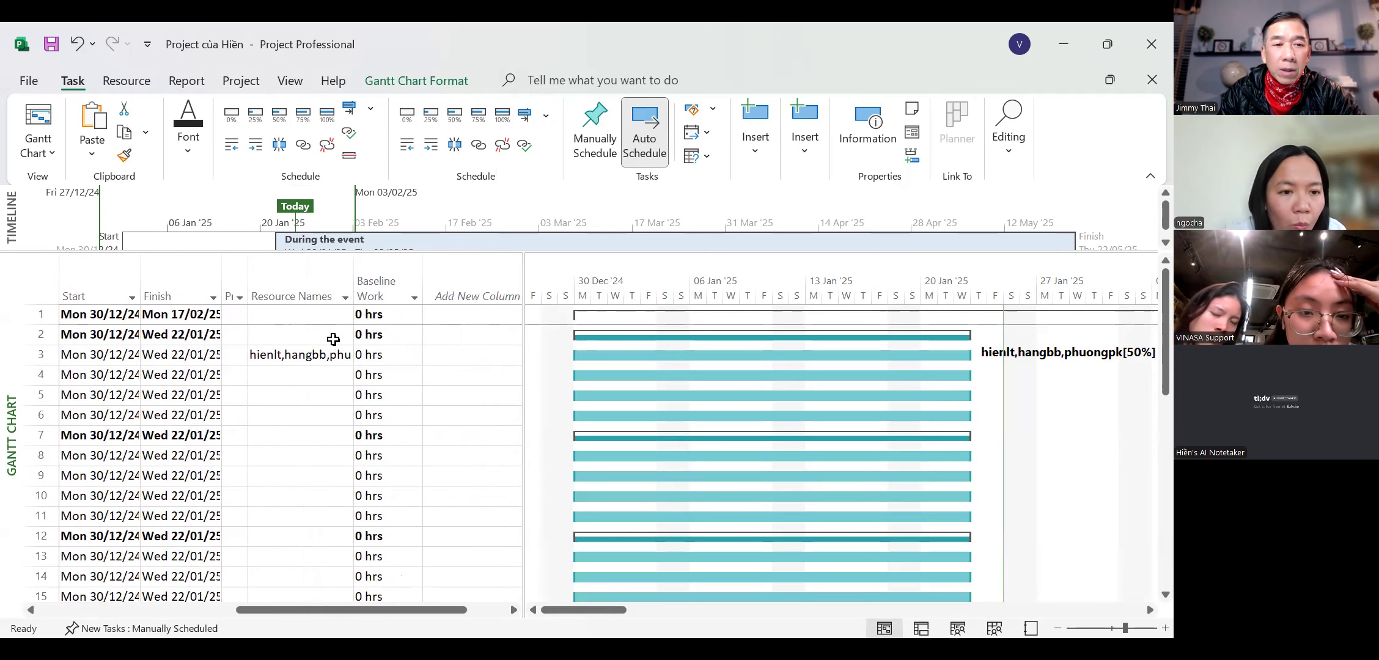
pyautogui.hscroll(2, 333, 339)
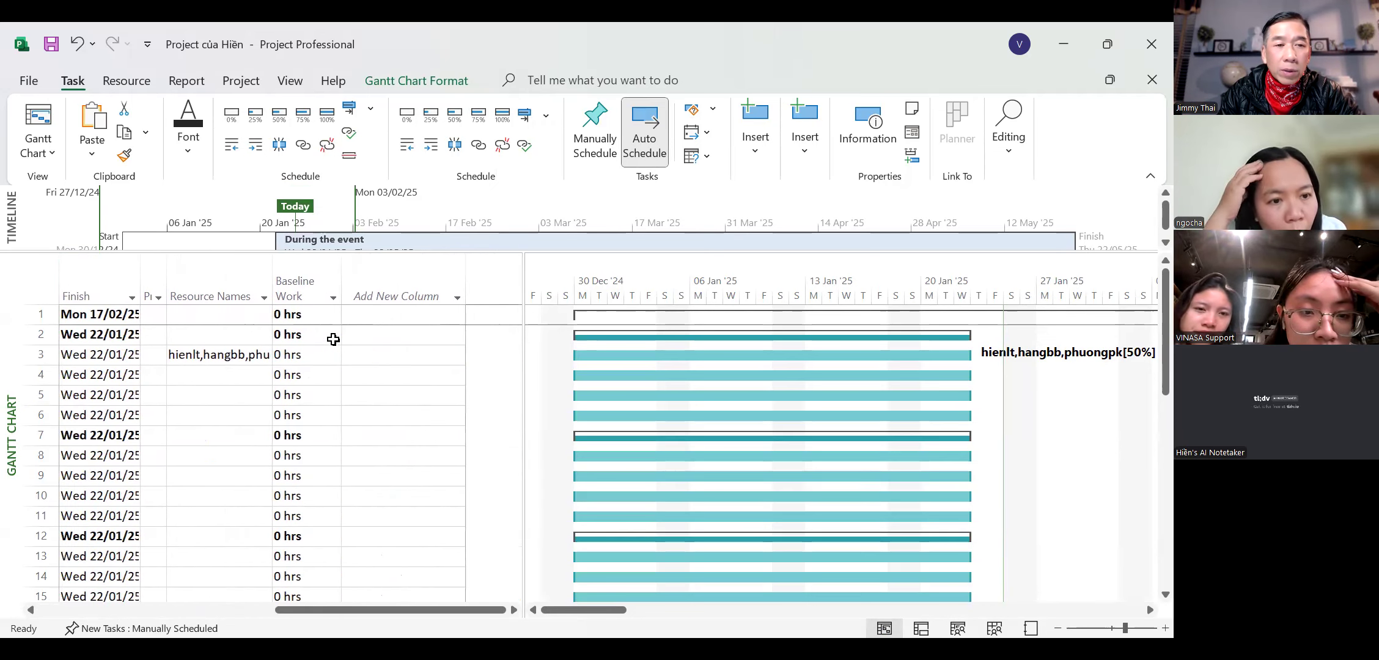
pyautogui.hscroll(-4, 333, 339)
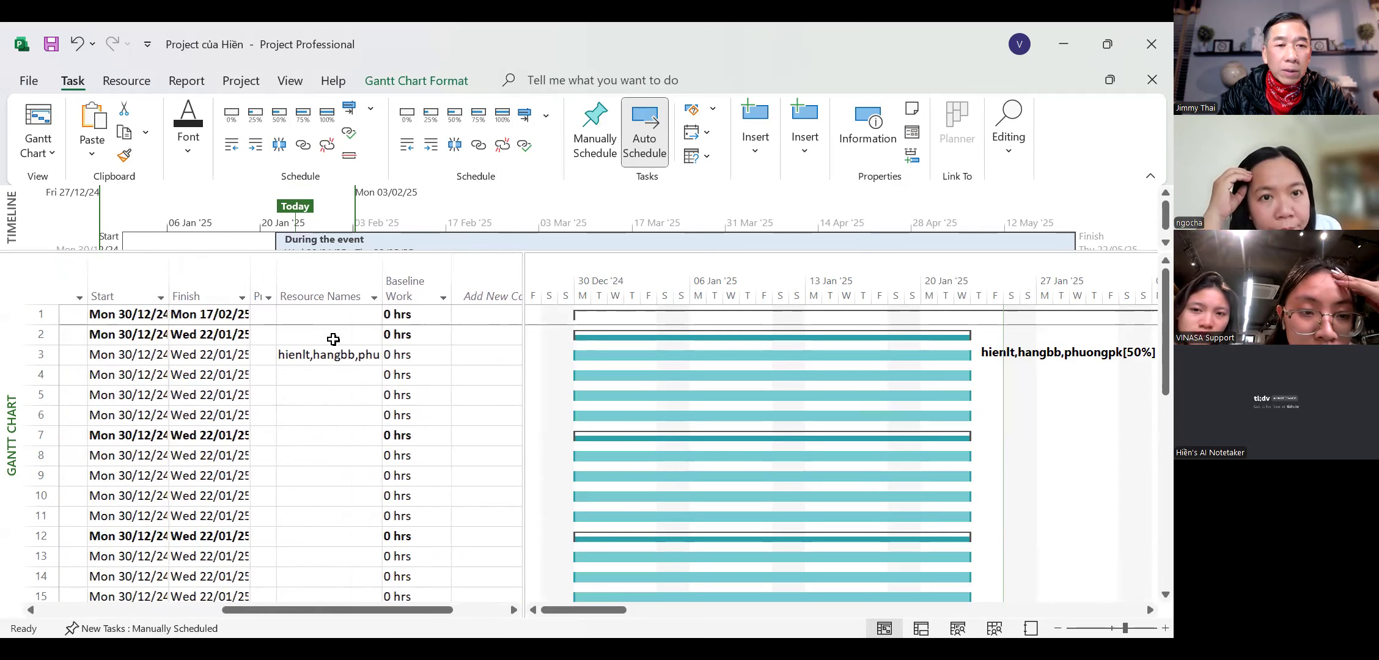
pyautogui.click(330, 262)
pyautogui.moveTo(330, 263); pyautogui.dragTo(360, 268)
pyautogui.hscroll(-4, 339, 344)
pyautogui.hscroll(-2, 342, 350)
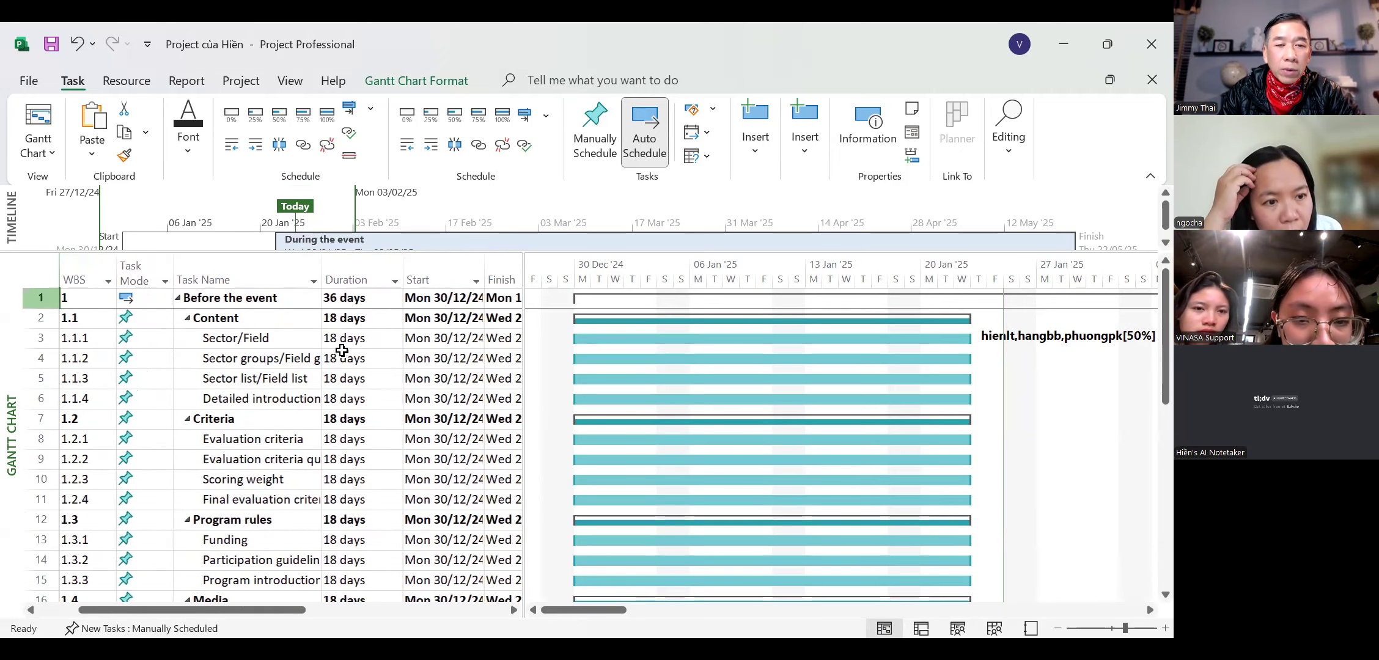
pyautogui.hscroll(6, 342, 350)
pyautogui.hscroll(1, 342, 351)
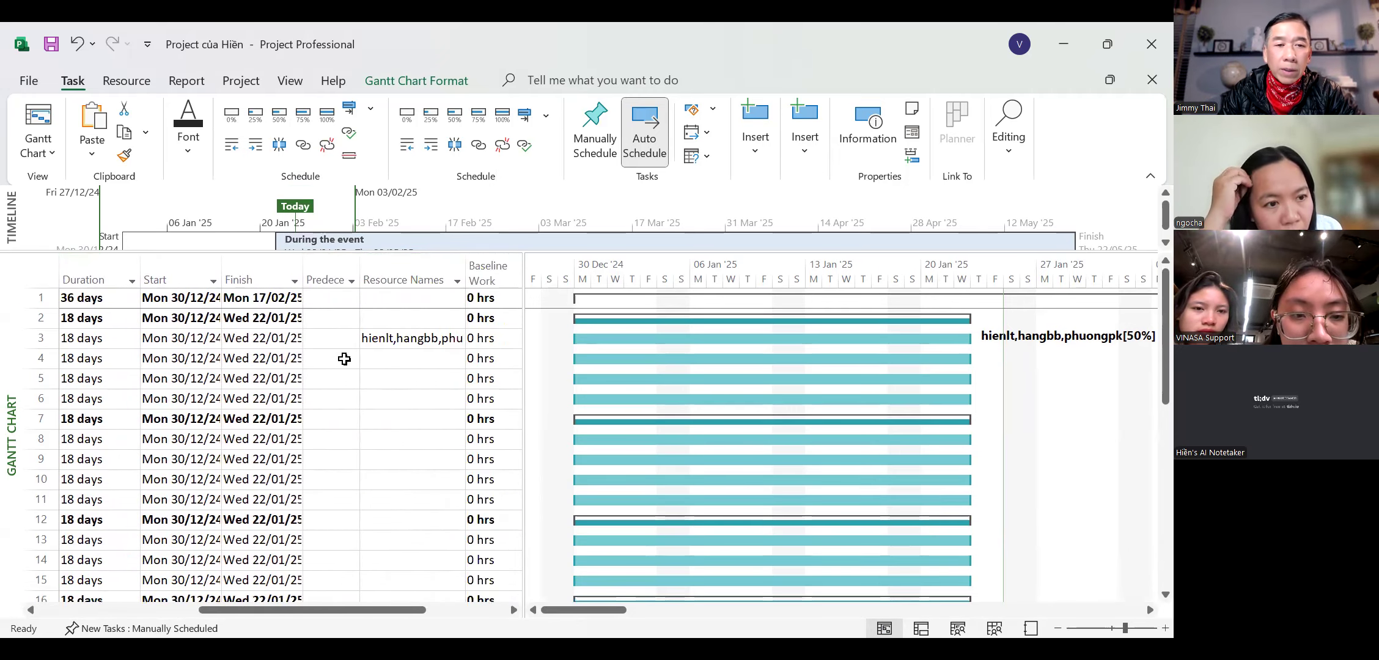
# - Select the Predecessors cell of task 1.1.2
pyautogui.click(346, 360)
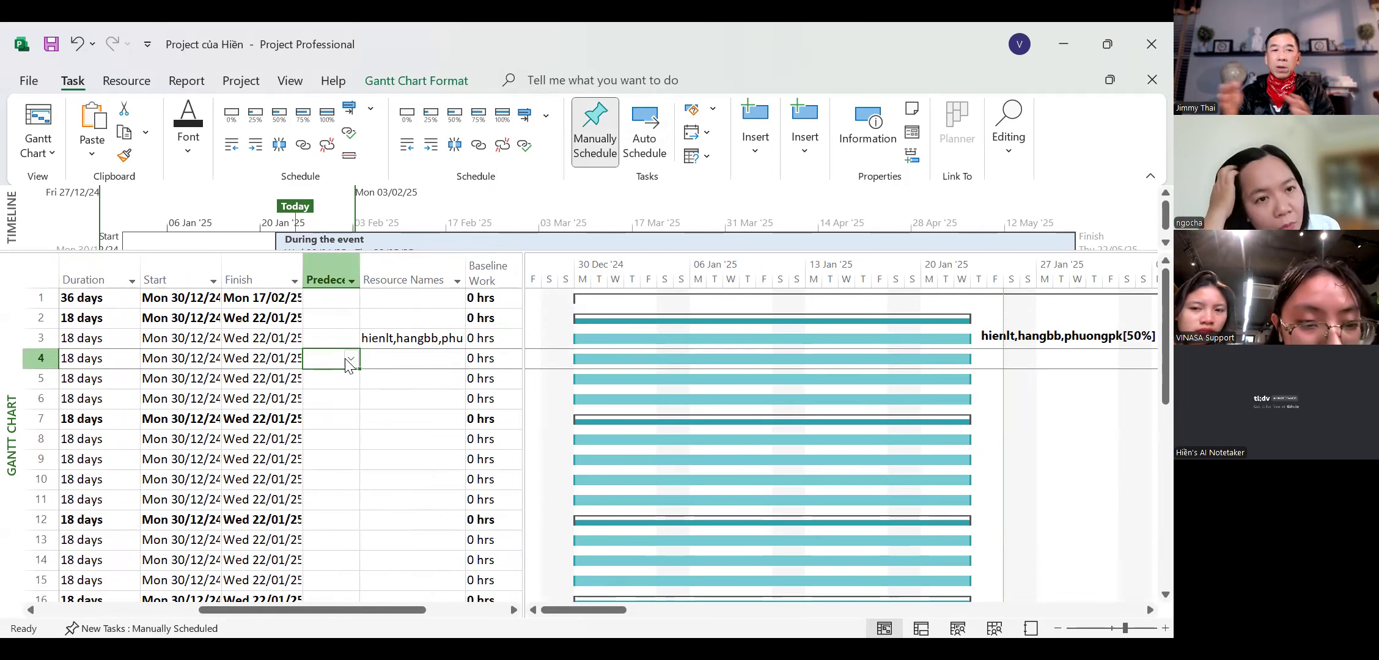
pyautogui.hscroll(-5, 345, 359)
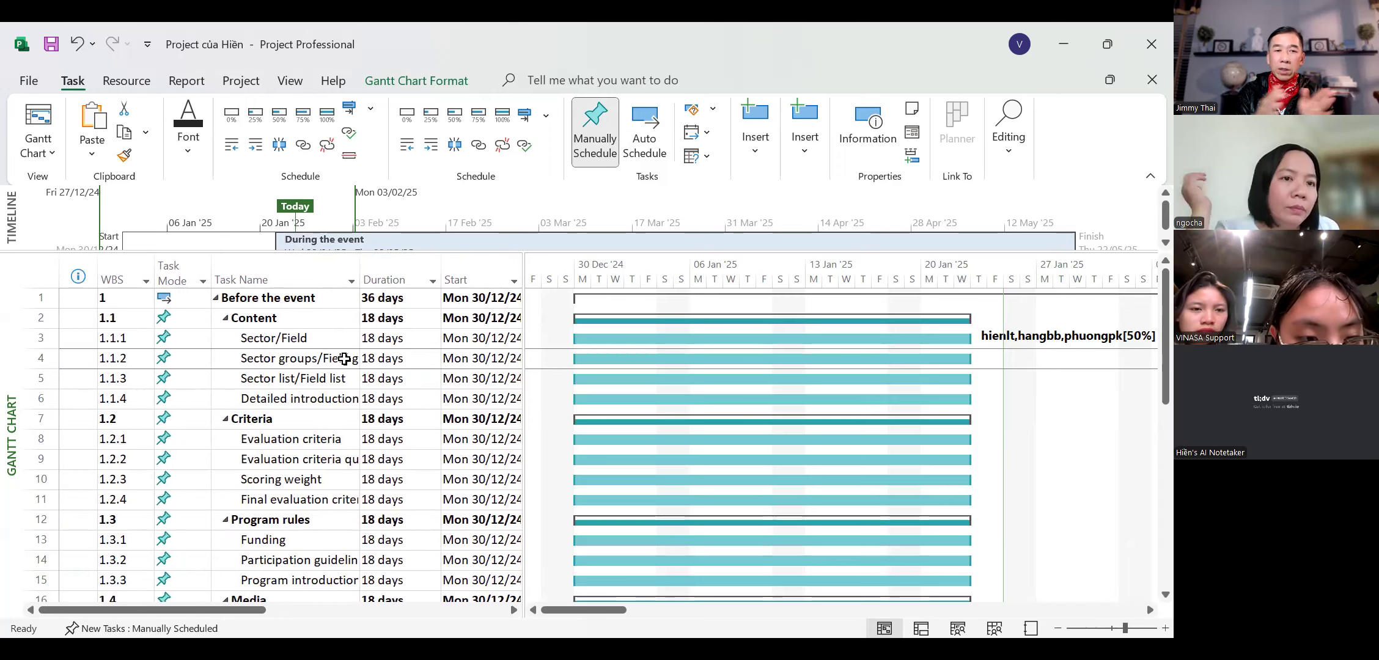
pyautogui.hscroll(5, 345, 359)
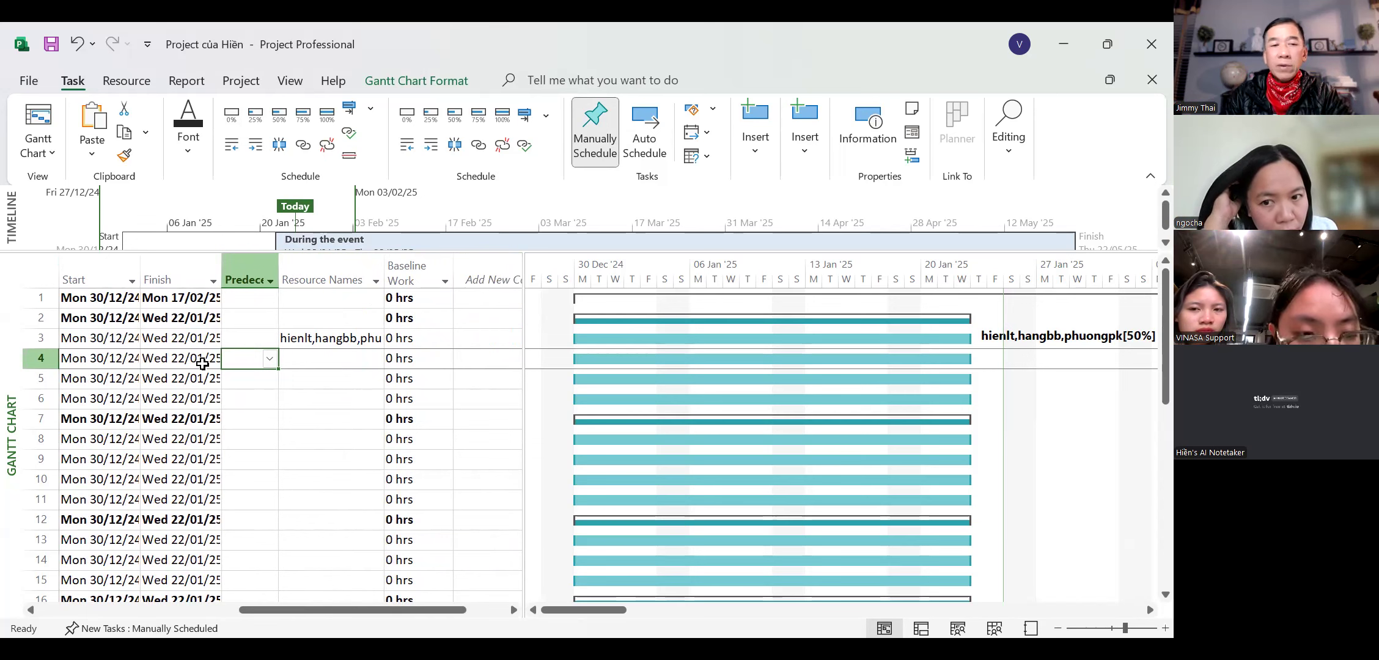
pyautogui.click(280, 398)
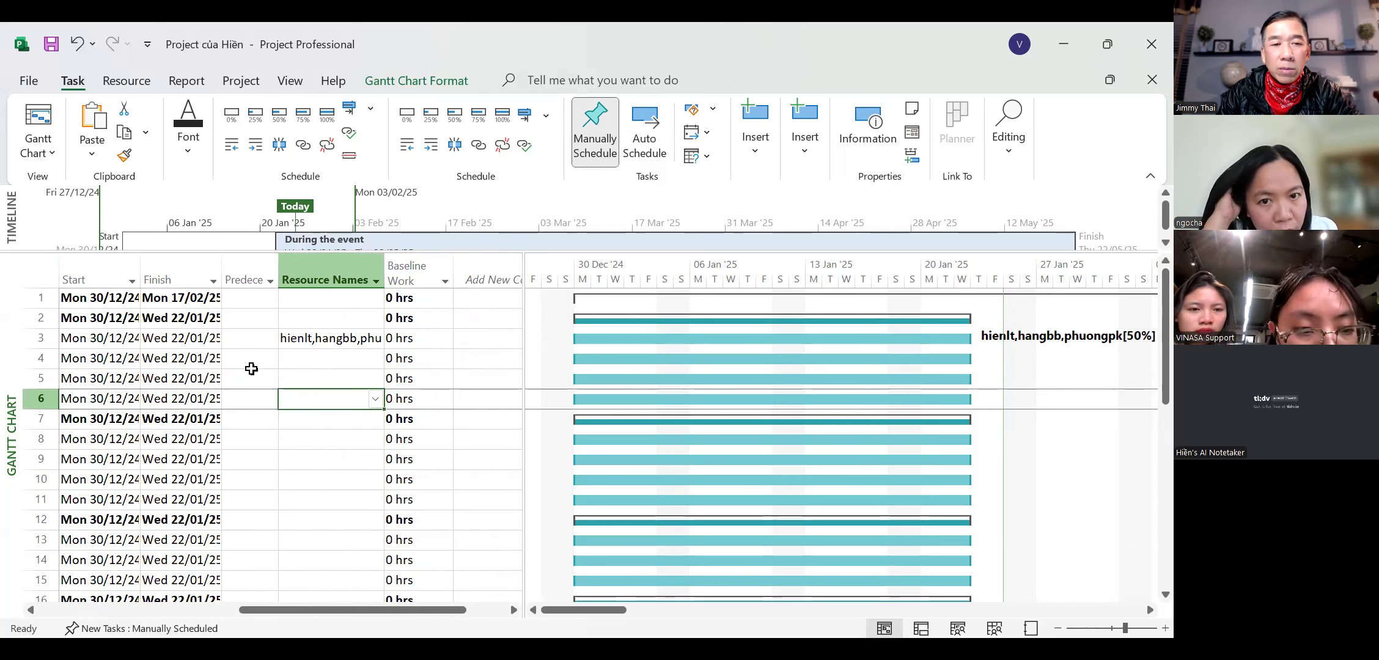
pyautogui.click(251, 365)
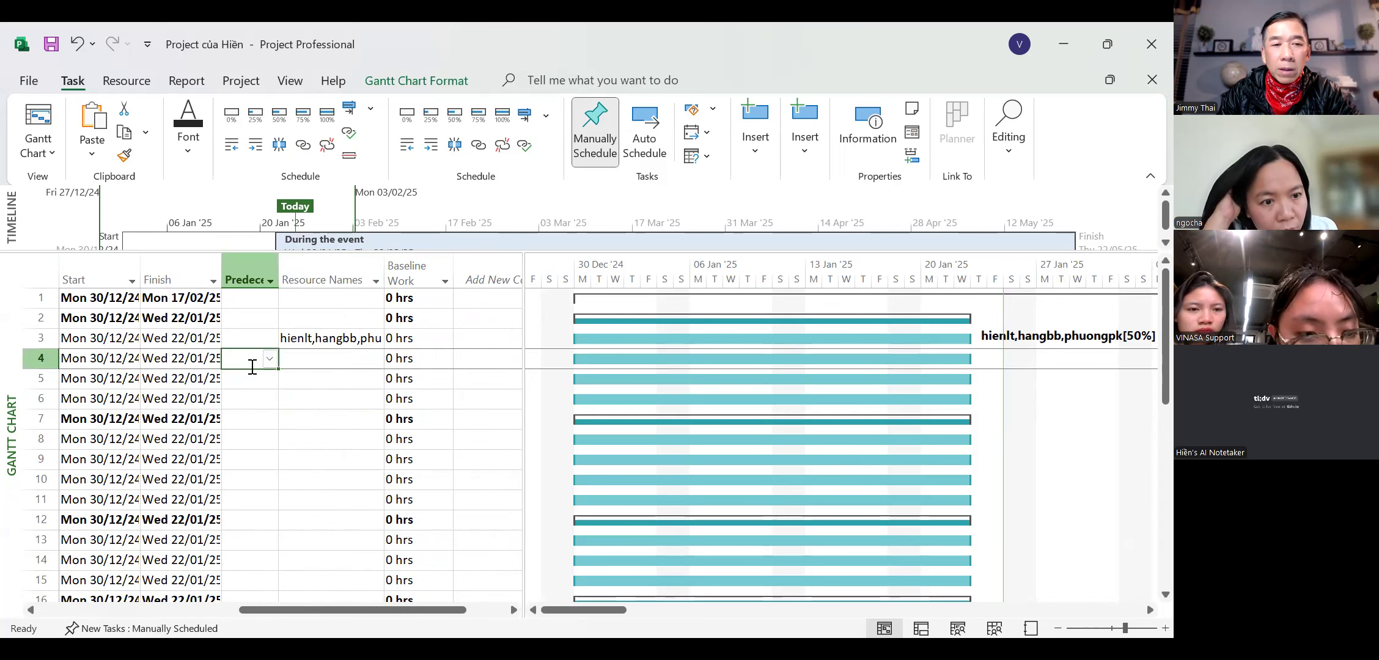
# - Make Sector/Field (task 3) the predecessor of 1.1.2, dismissing the summary-task link error
pyautogui.write('1=')
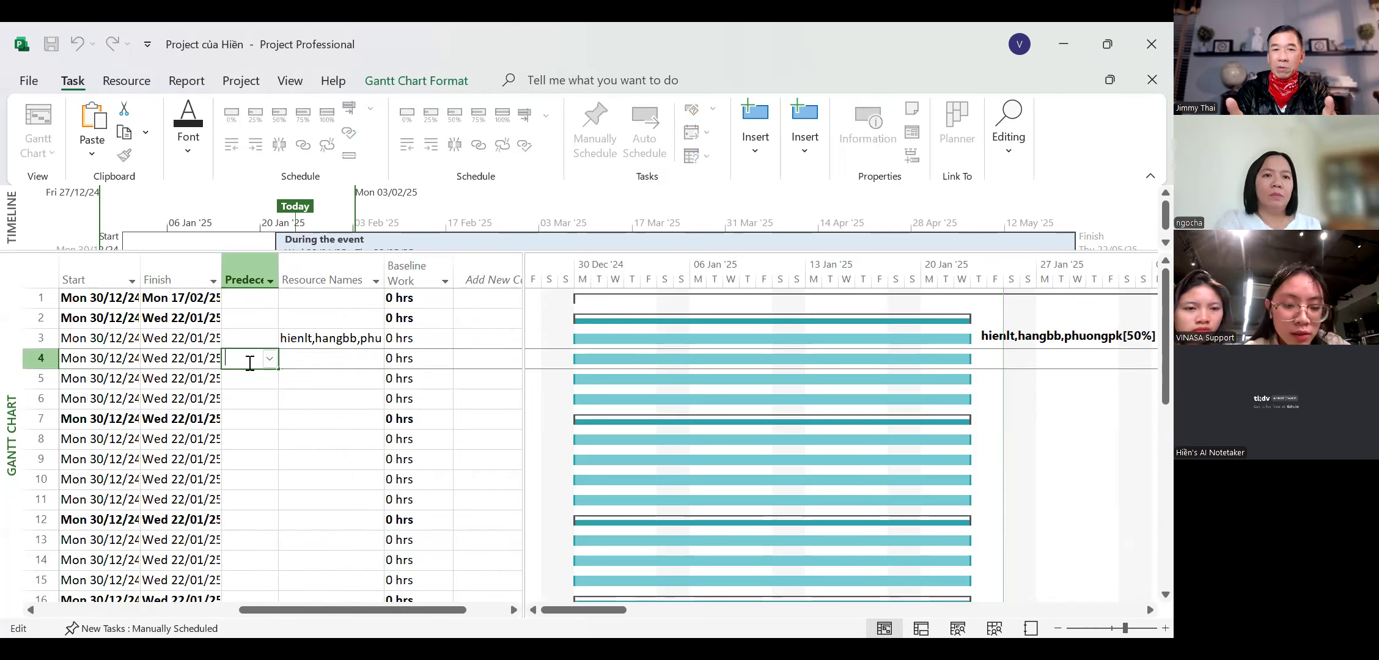
pyautogui.press('Return')
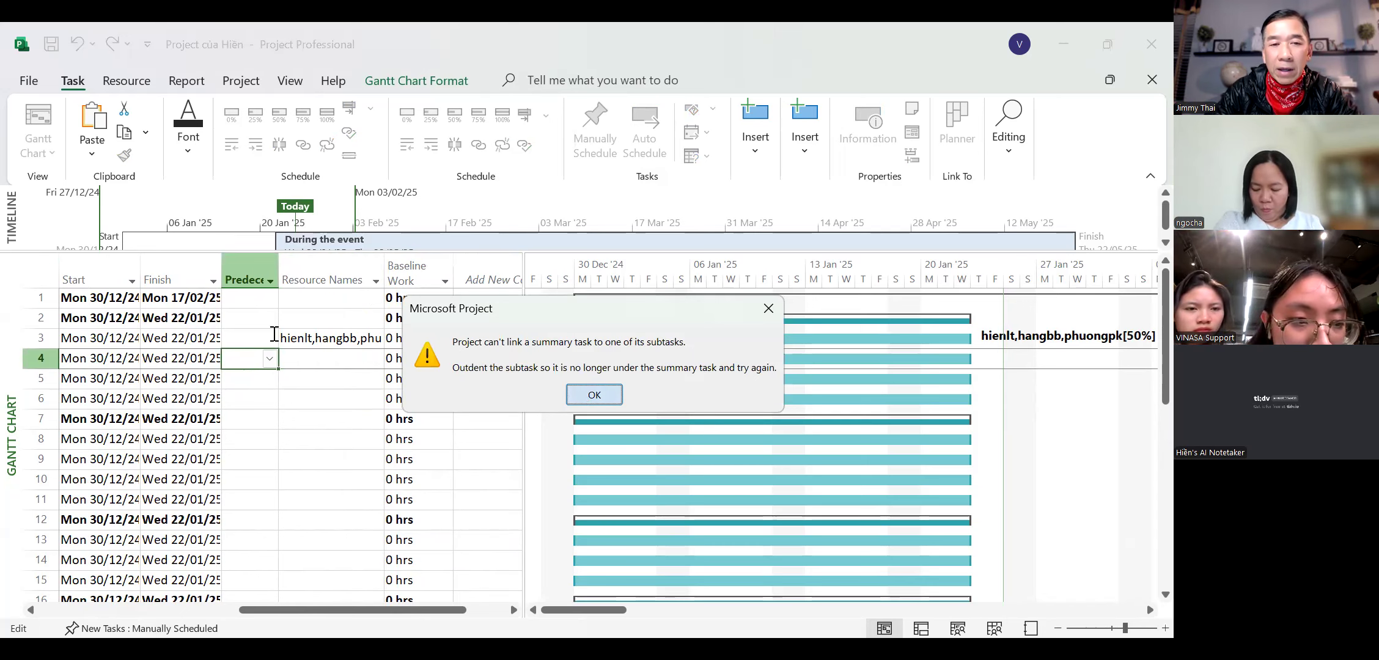
pyautogui.press('Return')
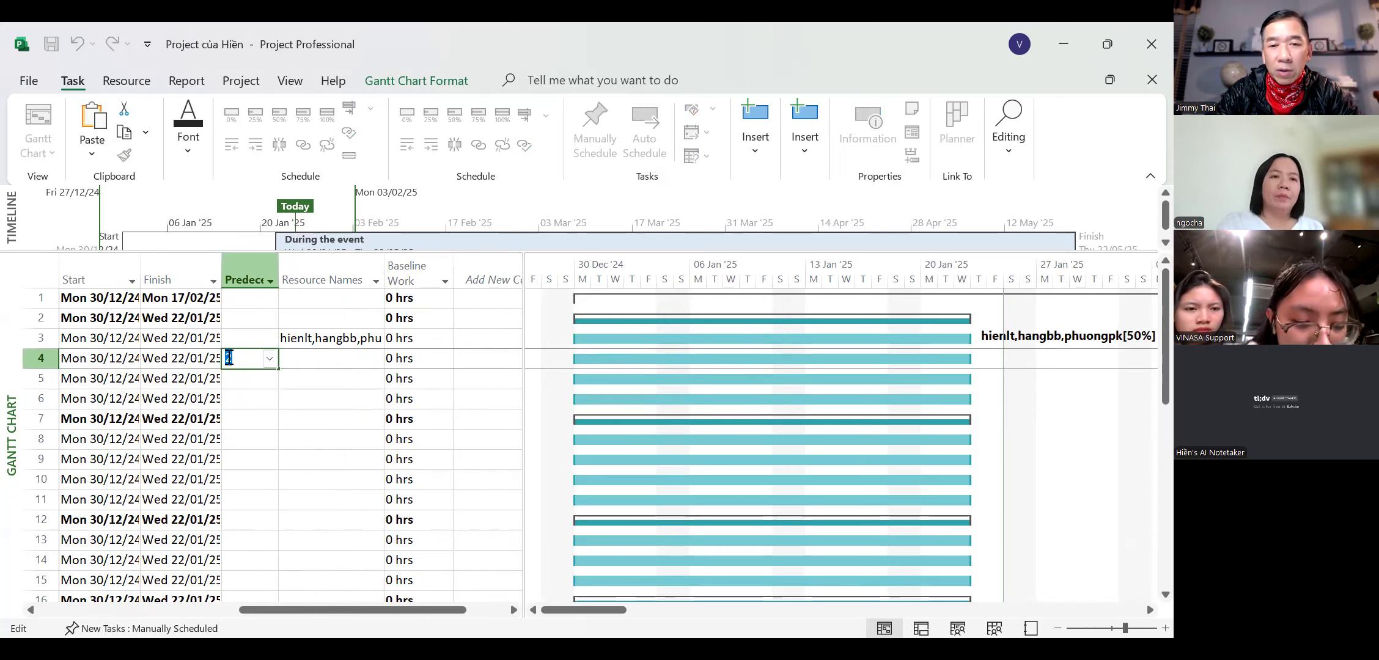
pyautogui.write('3')
pyautogui.press('Return')
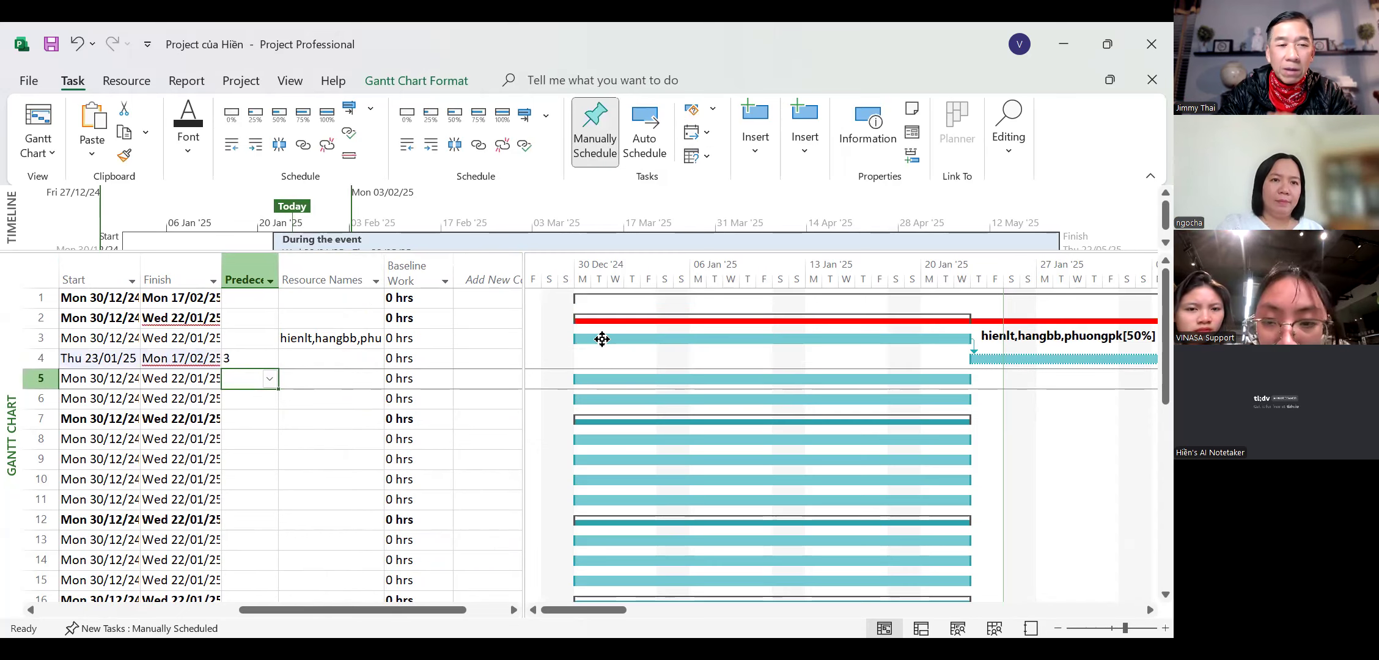
# - Scroll the task table to verify 1.1.2 now runs Thu 23/01/25 to Mon 17/02/25
pyautogui.hscroll(3, 581, 345)
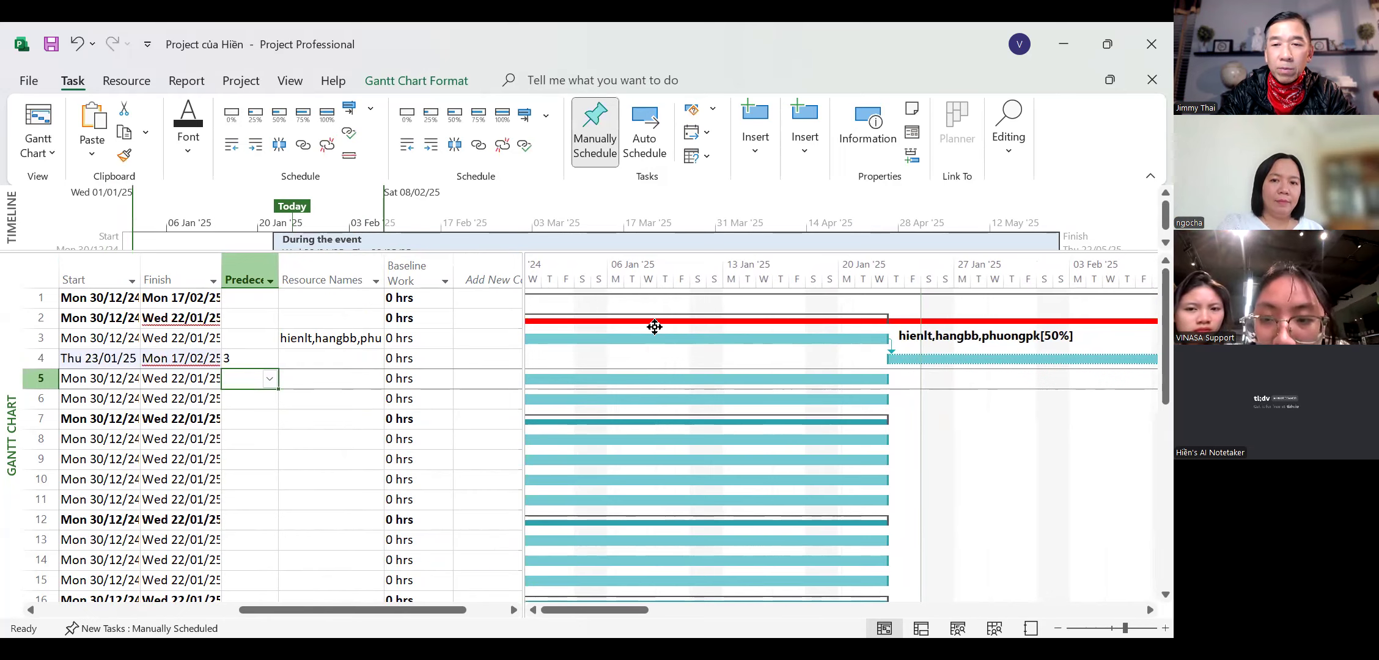
pyautogui.hscroll(2, 655, 327)
pyautogui.hscroll(4, 655, 327)
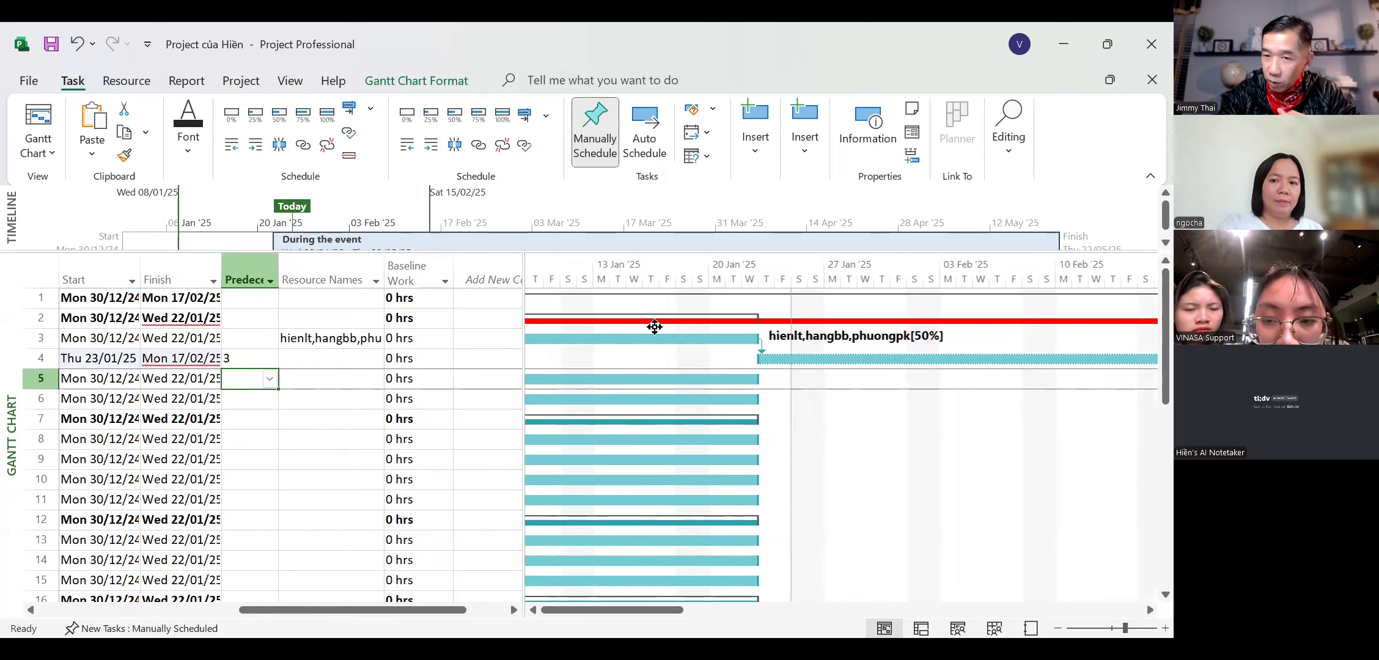
pyautogui.hscroll(-15, 655, 327)
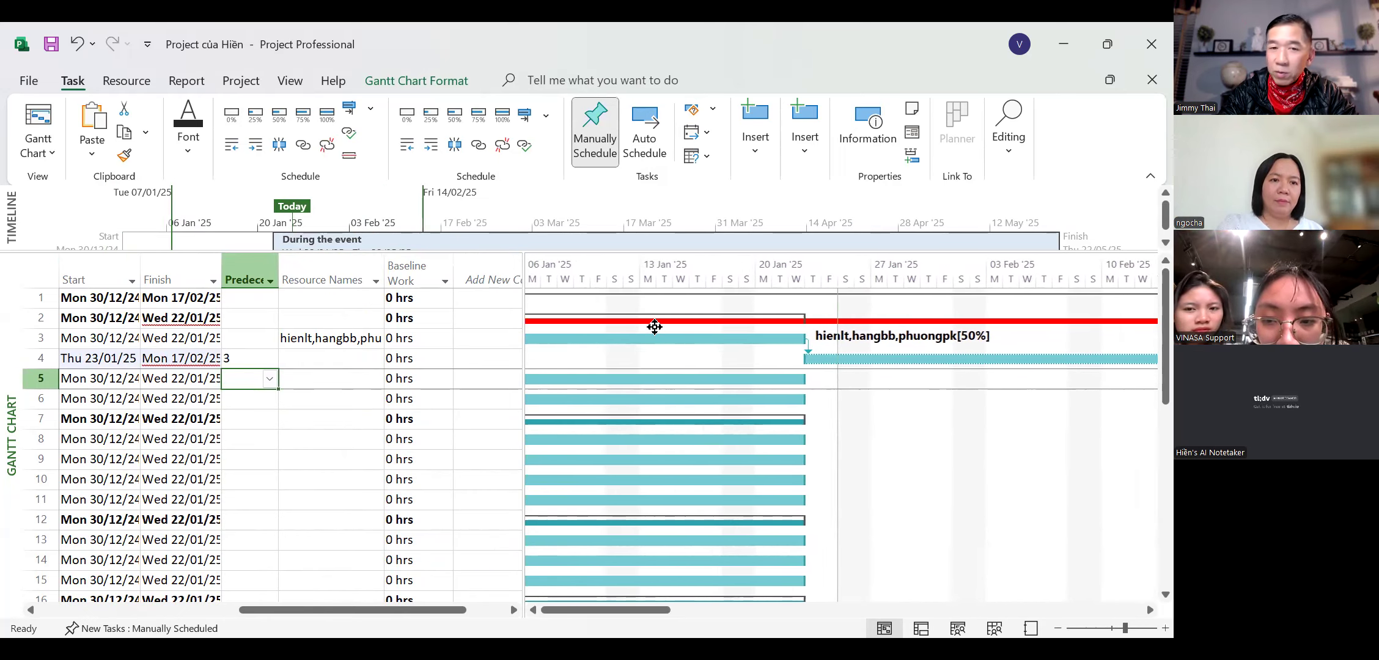
pyautogui.hscroll(-6, 655, 327)
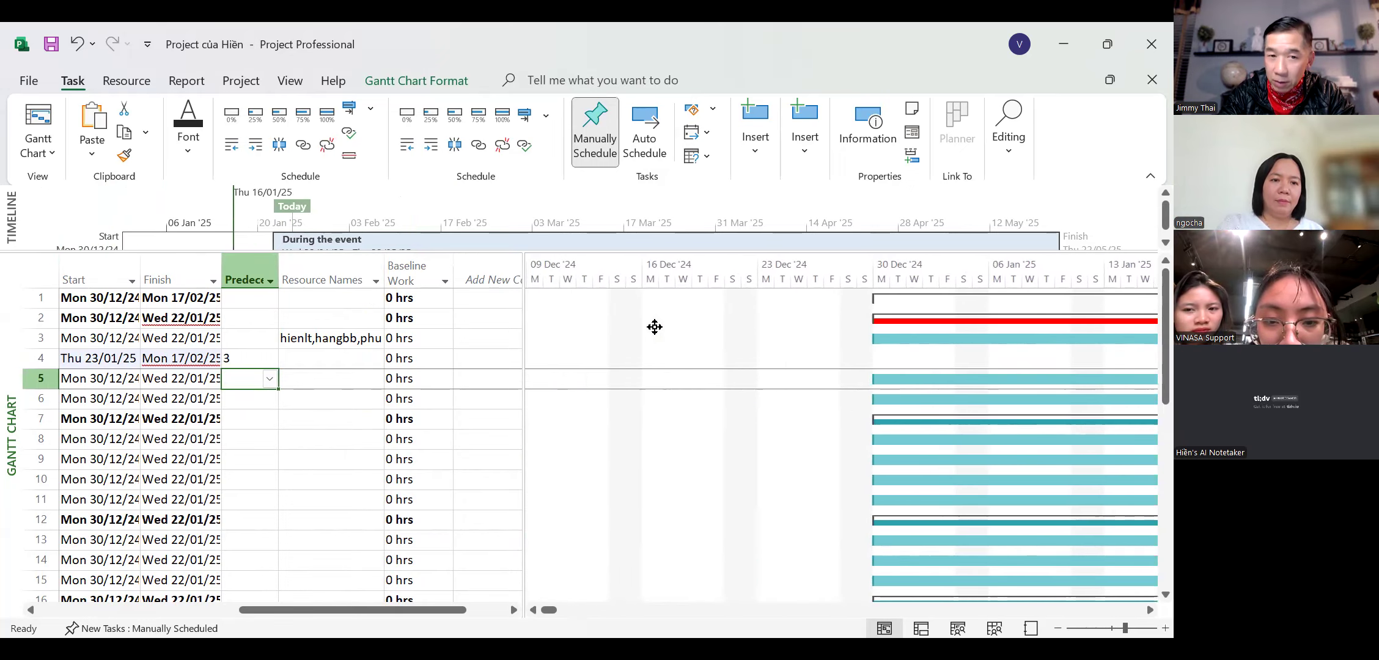
pyautogui.hscroll(9, 571, 327)
pyautogui.hscroll(1, 572, 327)
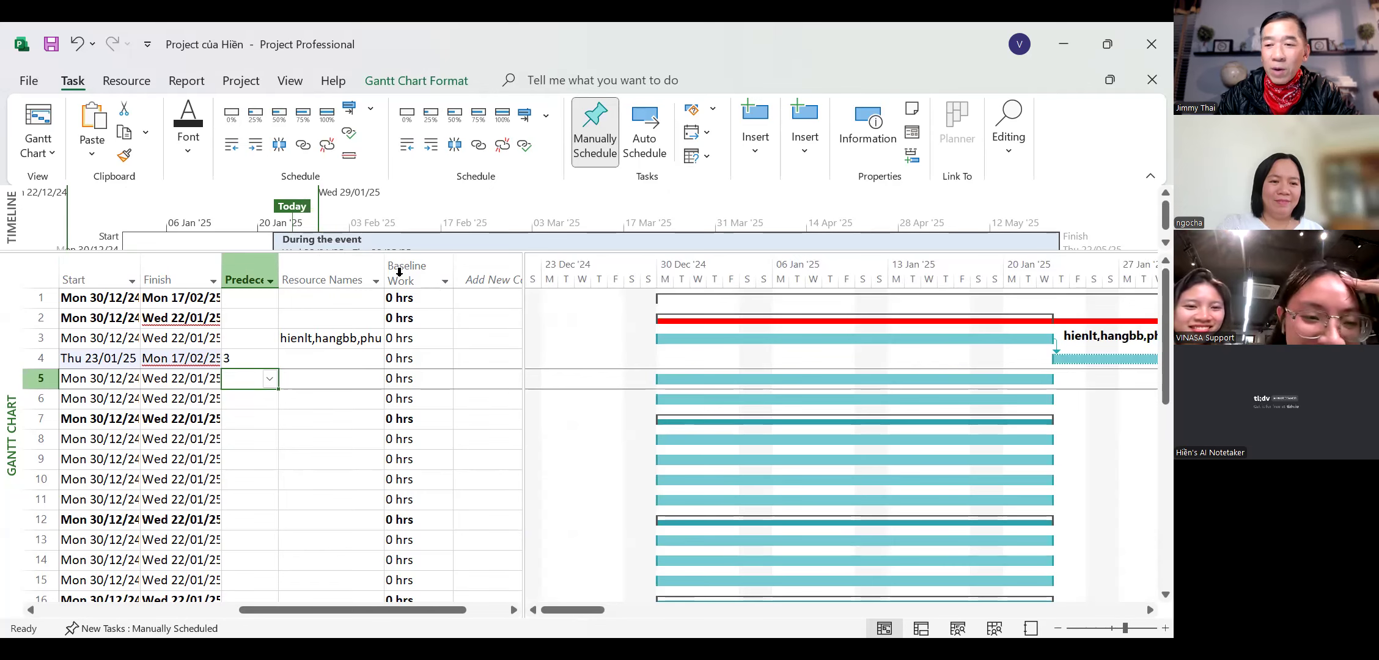
pyautogui.click(369, 299)
pyautogui.hscroll(-10, 431, 331)
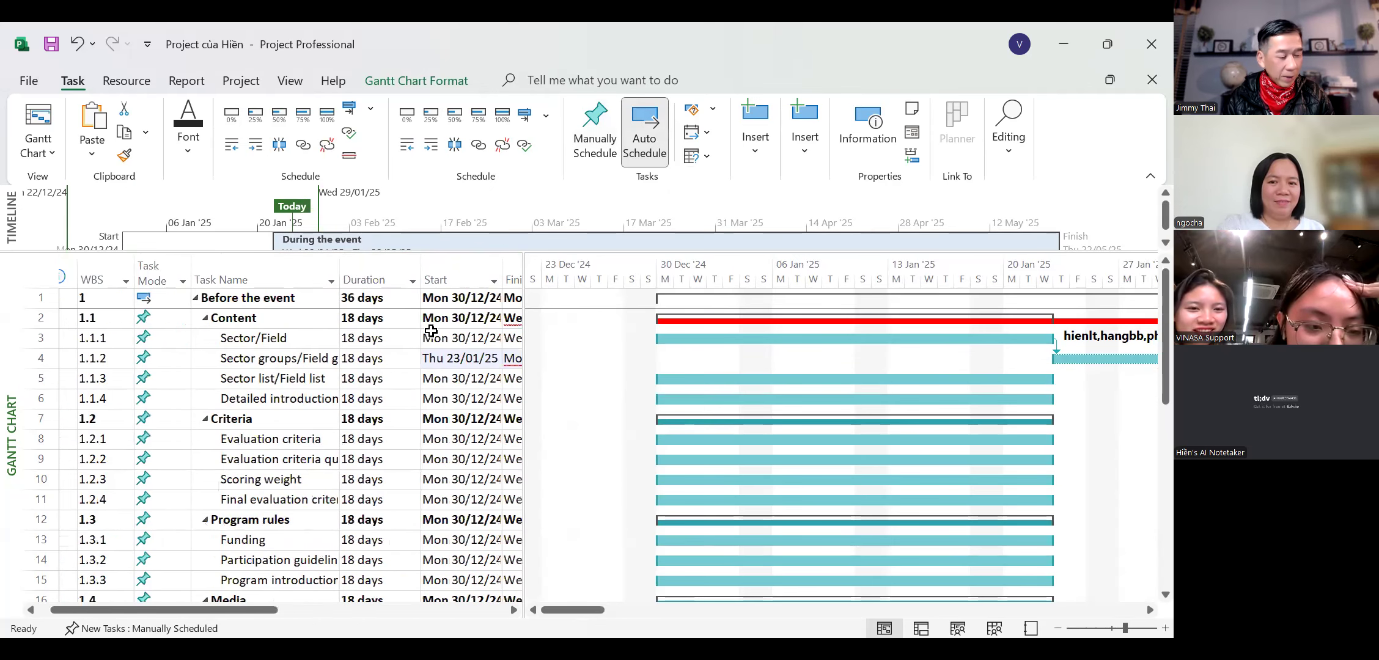
pyautogui.hscroll(-1, 432, 331)
pyautogui.scroll(-1, 452, 469)
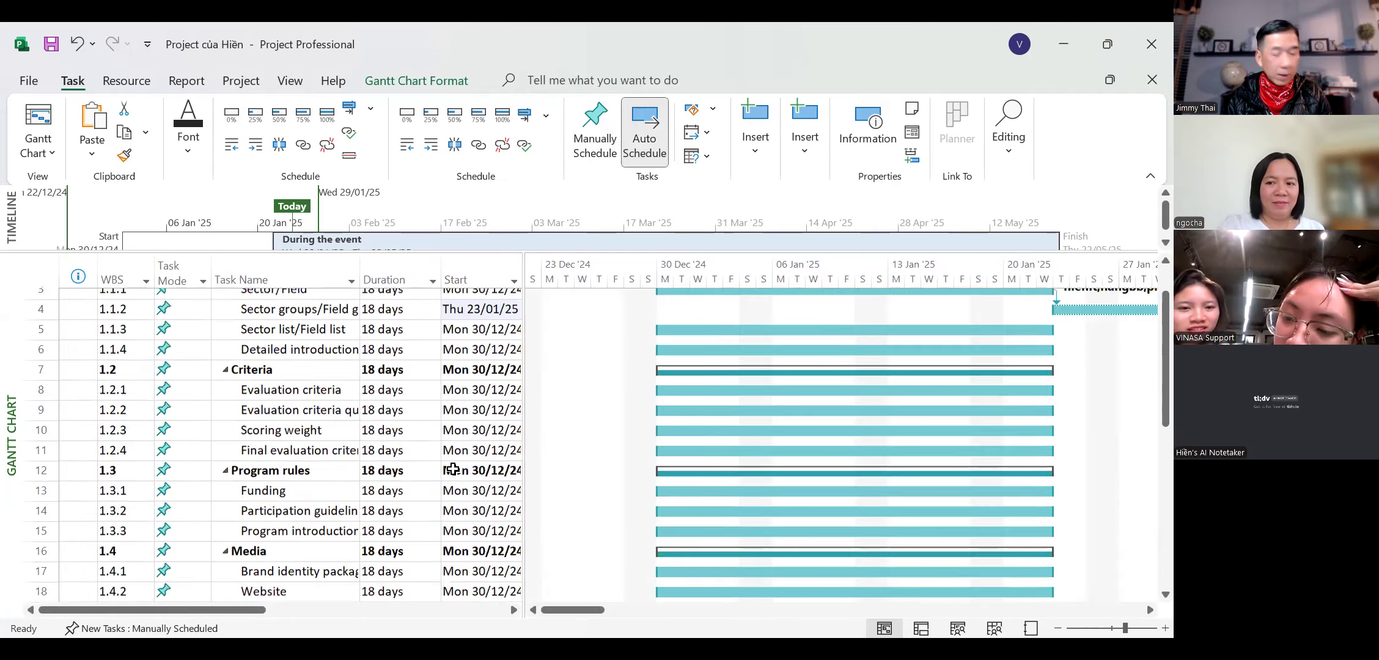
pyautogui.scroll(-2, 452, 469)
pyautogui.scroll(-1, 708, 425)
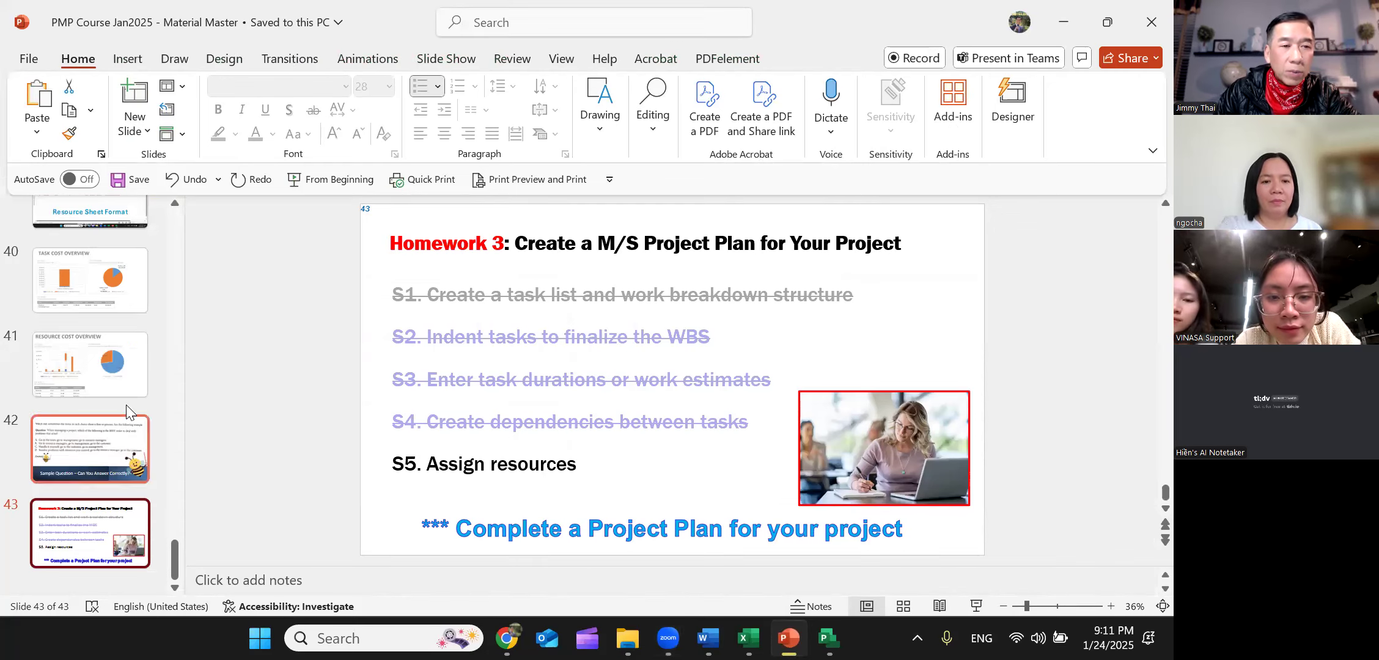
# - Present slide 42, the sample question slide, as a full-screen slide show
pyautogui.click(85, 442)
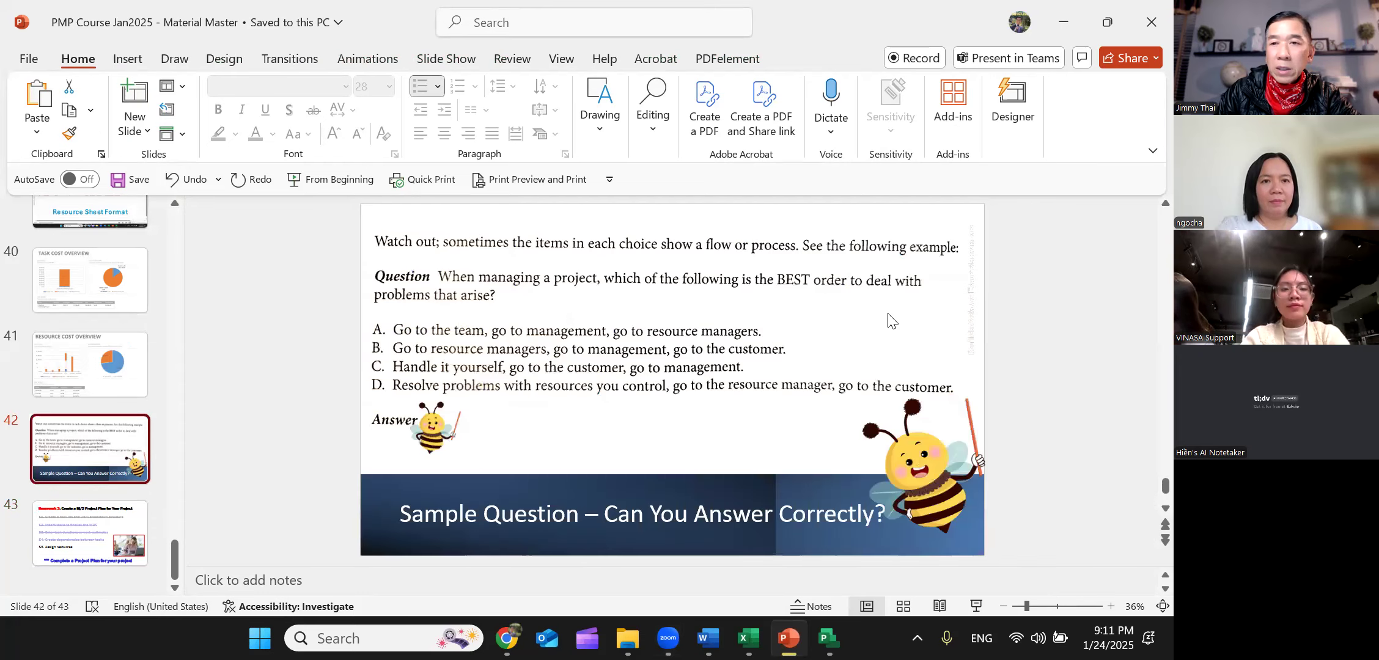
pyautogui.click(976, 606)
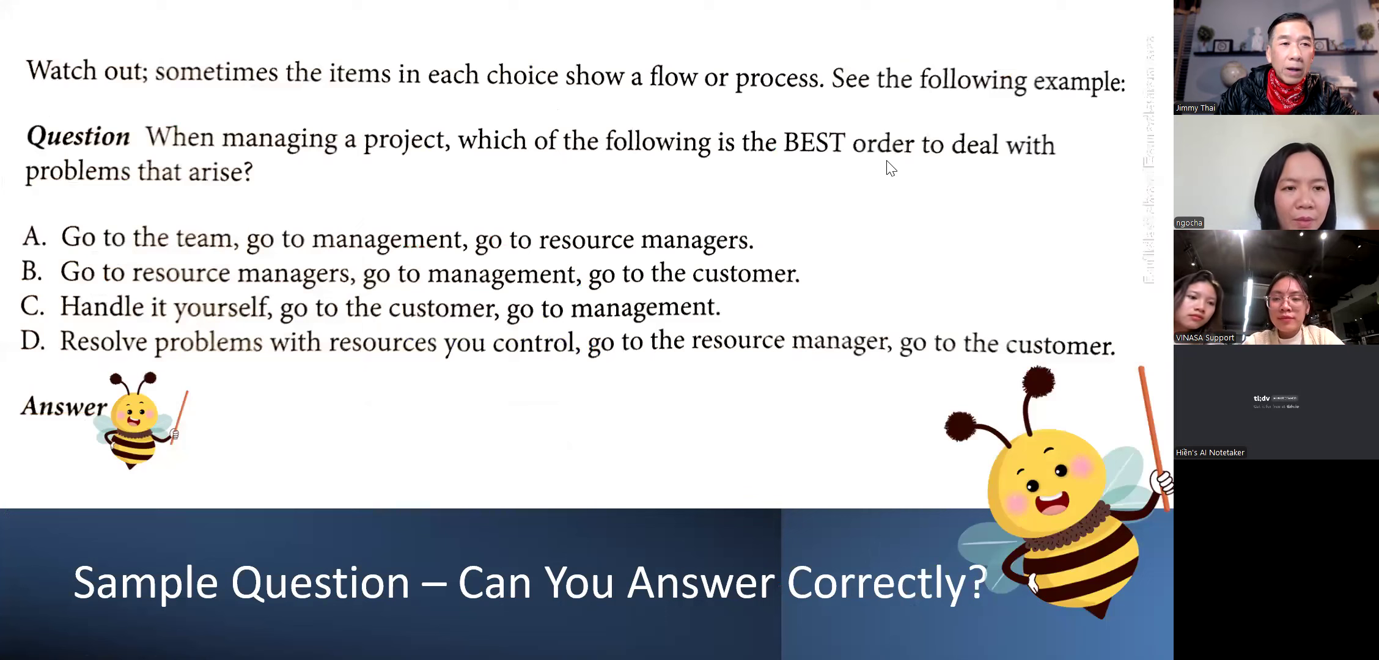